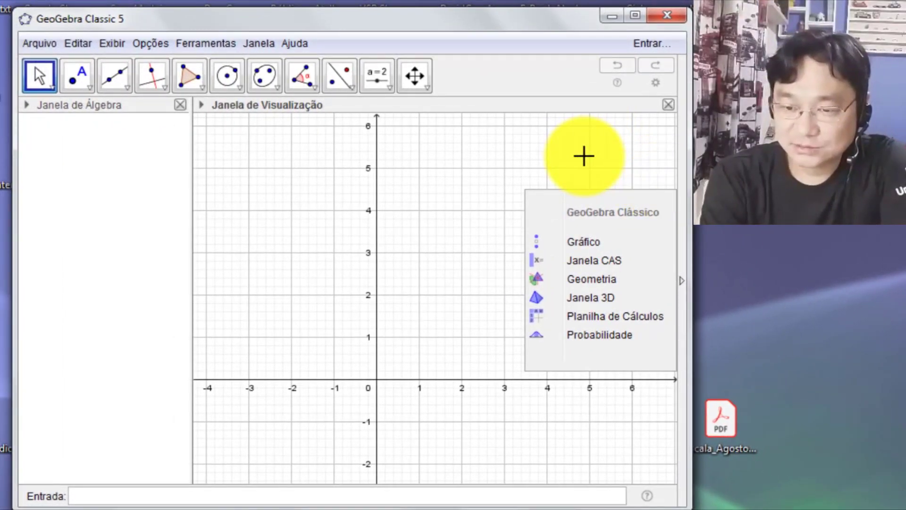
Set the graphics view's horizontal range to x Mín -1 and x Máx 1 in its preferences
drag(463, 285, 498, 230)
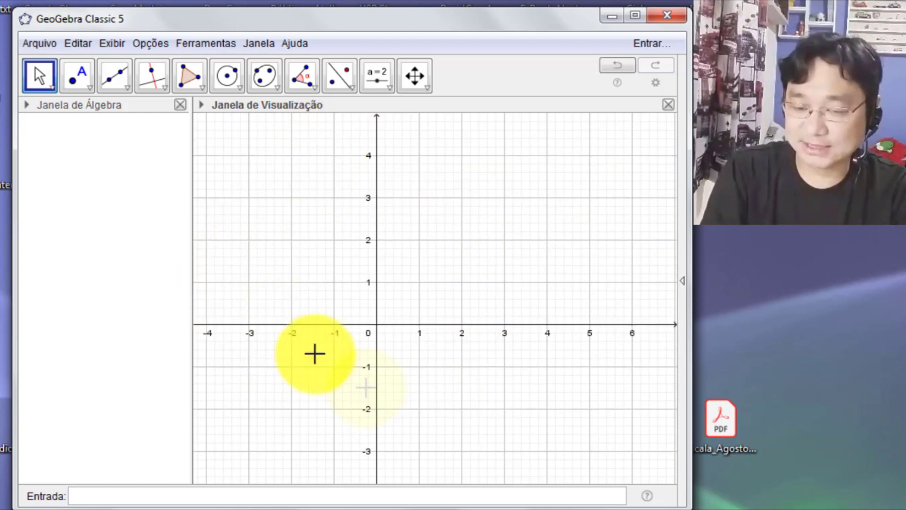
drag(403, 241, 451, 239)
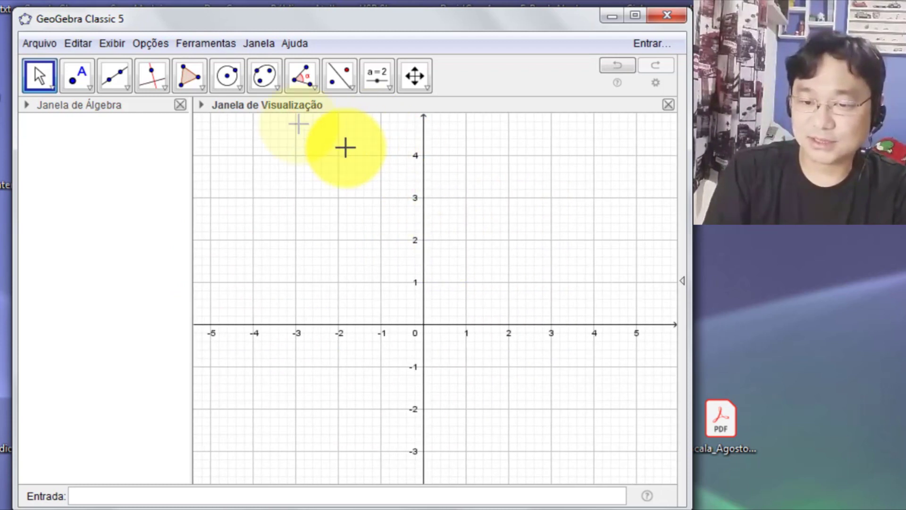
right_click(311, 188)
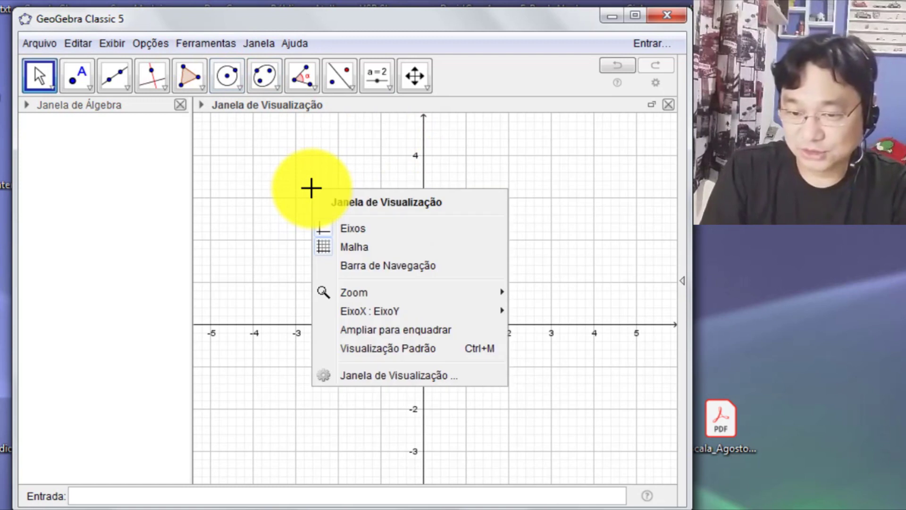
click(439, 376)
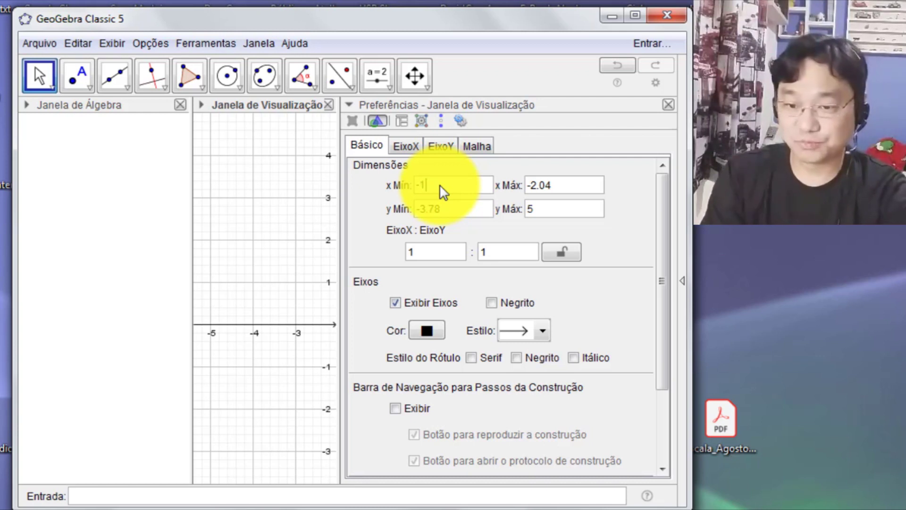
click(564, 188)
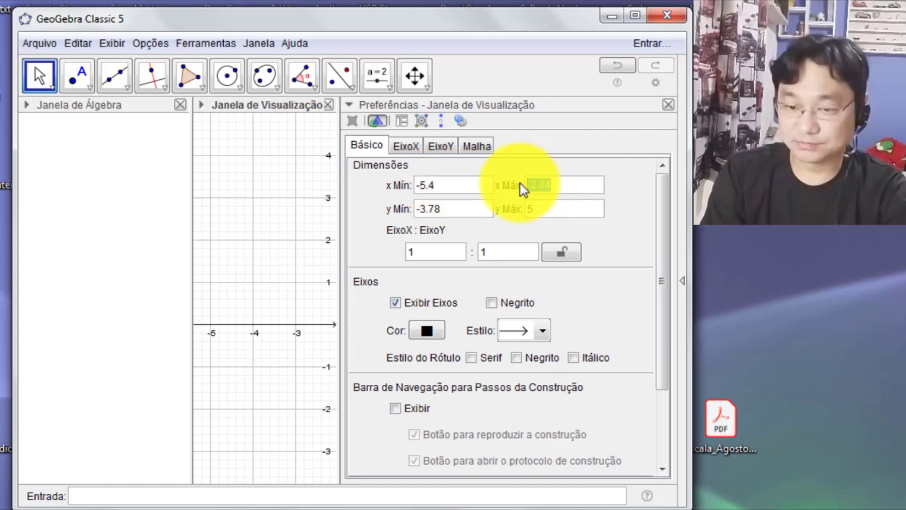
text(1)
key(Return)
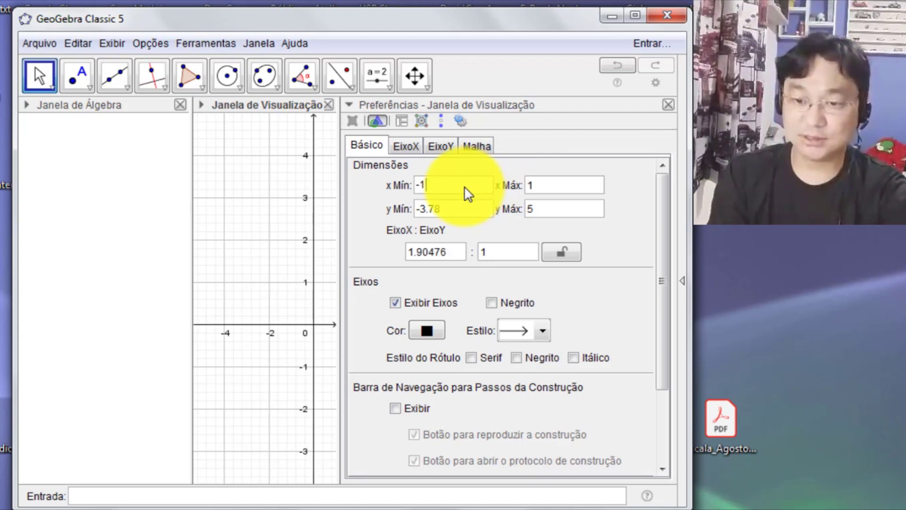
click(467, 189)
text(-1)
key(Return)
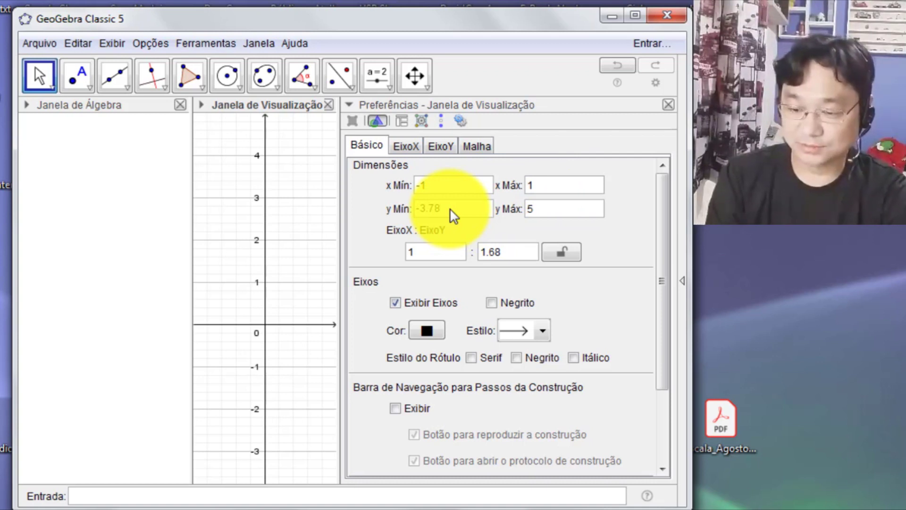
Set the graphics view's vertical range to y Mín -1 and y Máx 1
key(shift+Left)
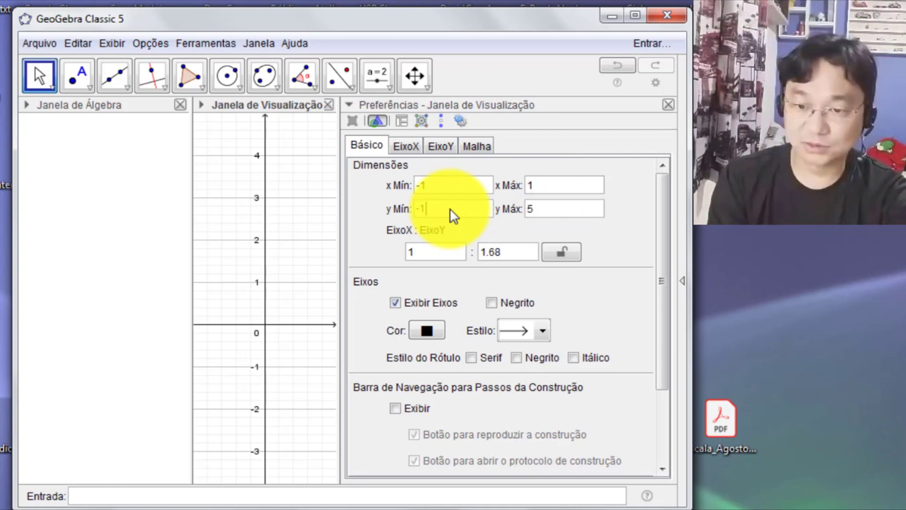
text(1)
key(Return)
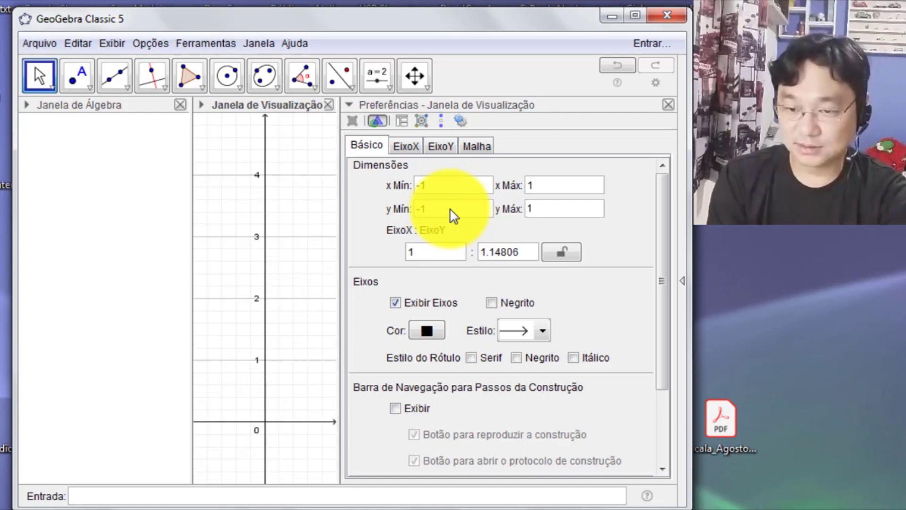
text(1)
key(Return)
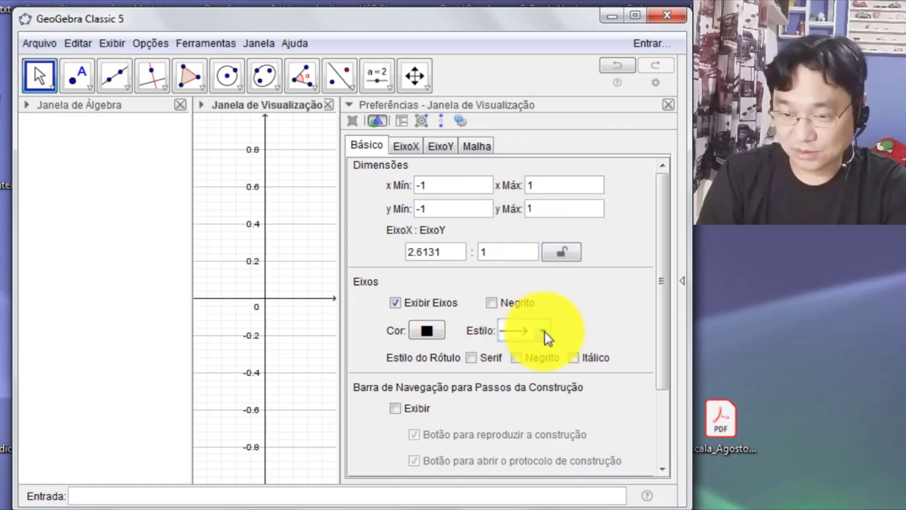
Hide the numbers on the x-axis and set its graduation distance to 1
click(406, 147)
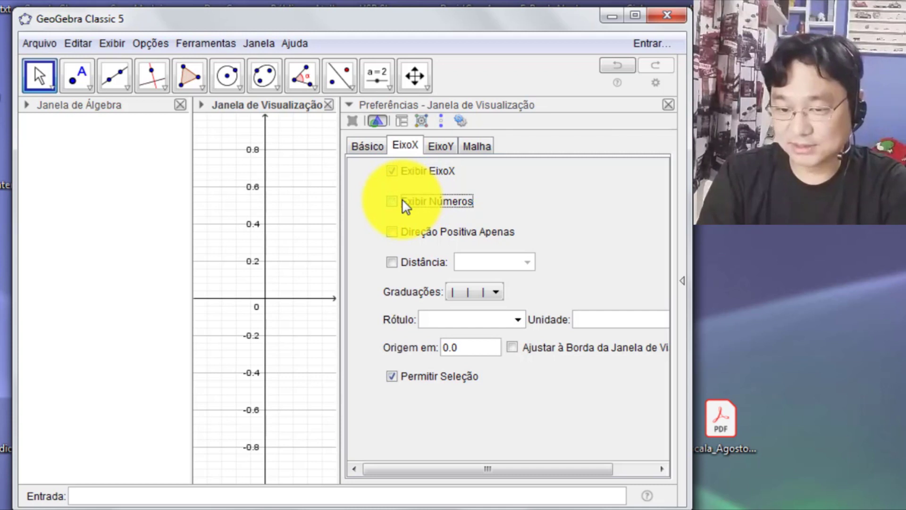
click(419, 262)
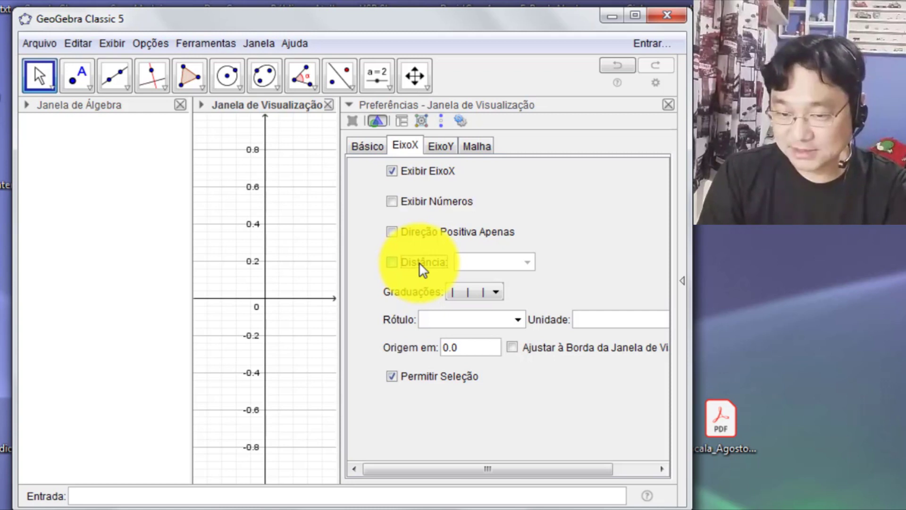
click(526, 264)
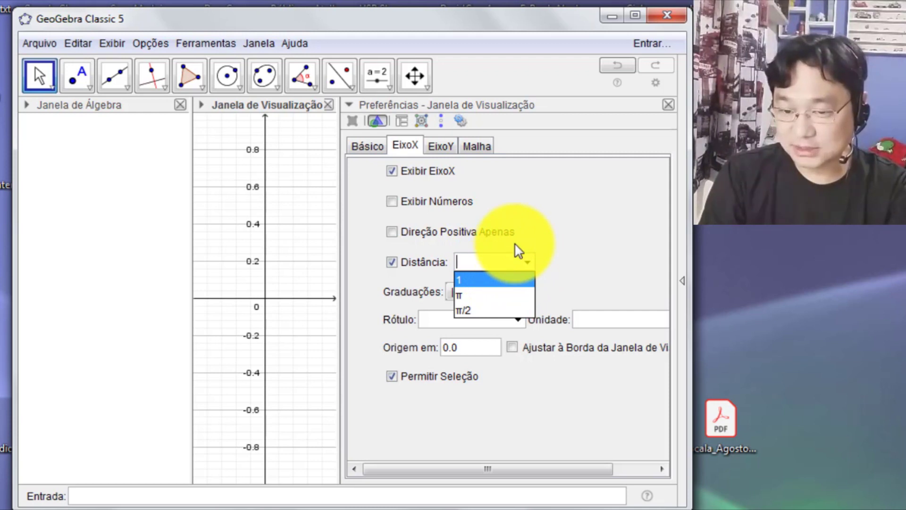
click(475, 280)
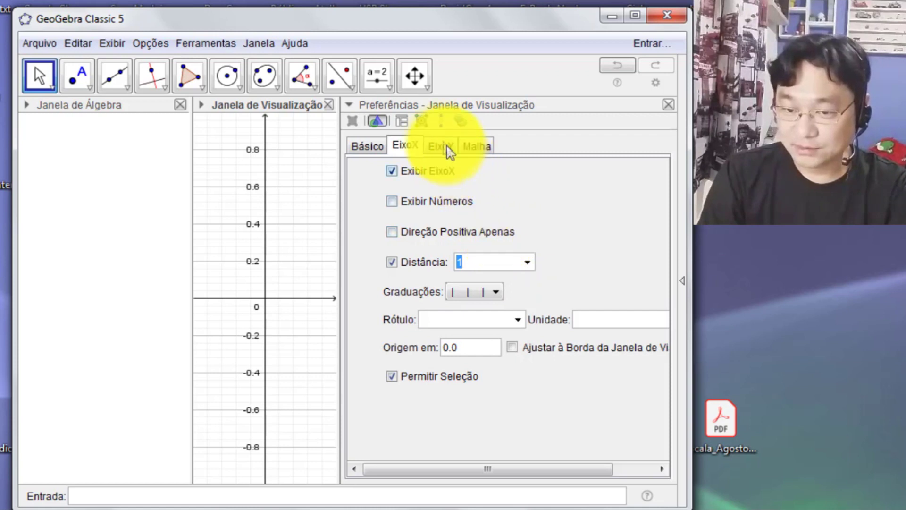
Set the y-axis graduation distance to 1 and hide the numbers on that axis
click(442, 144)
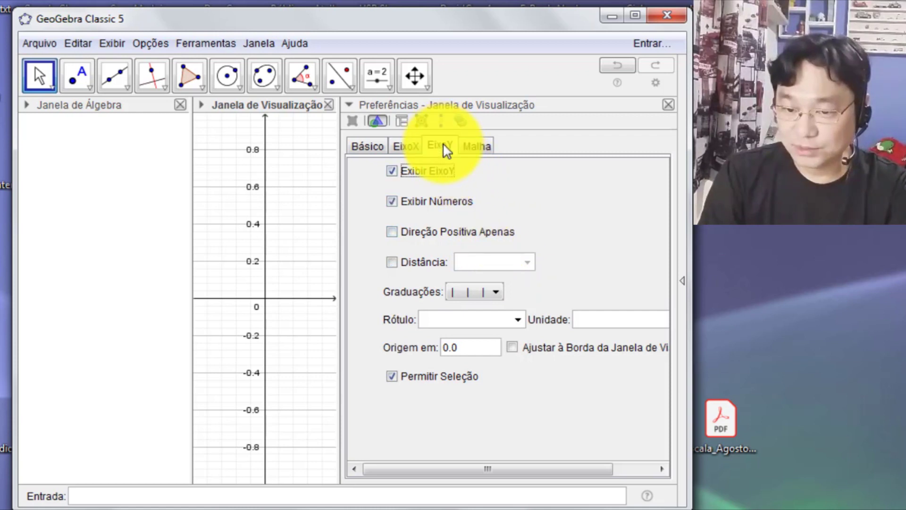
click(409, 271)
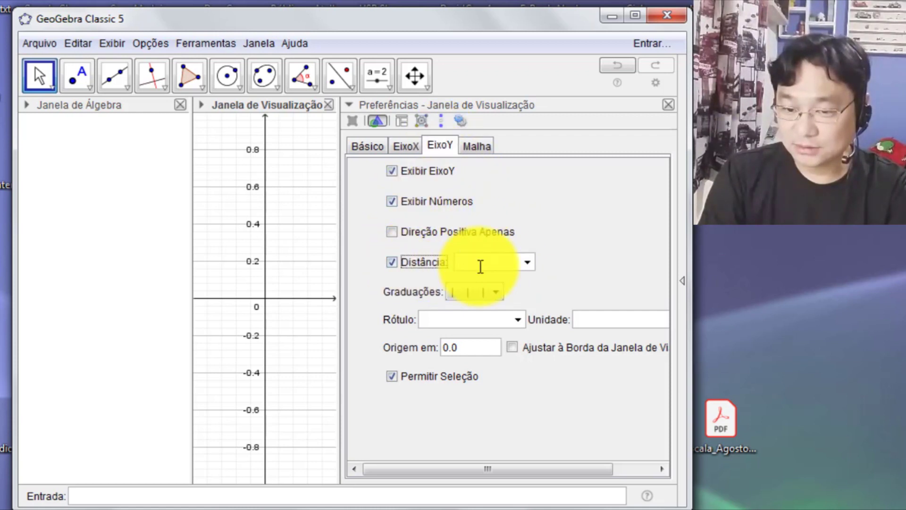
click(527, 261)
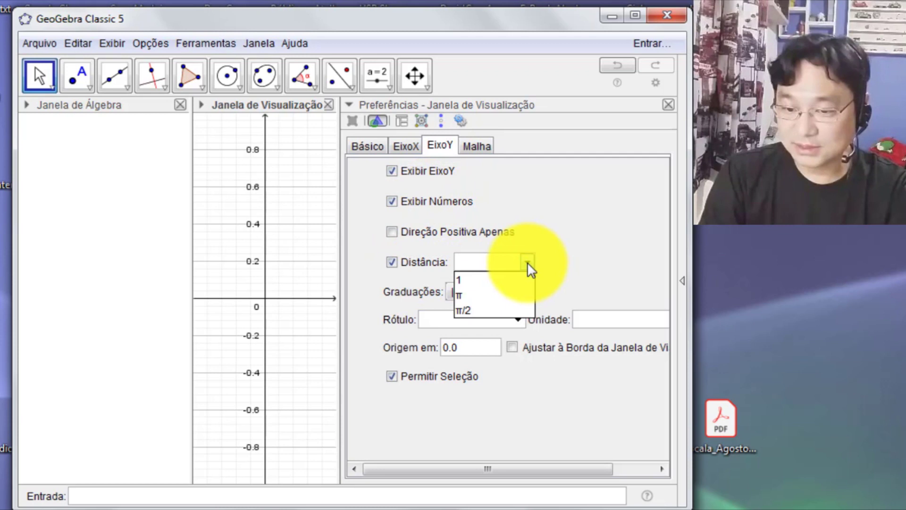
click(483, 279)
click(390, 202)
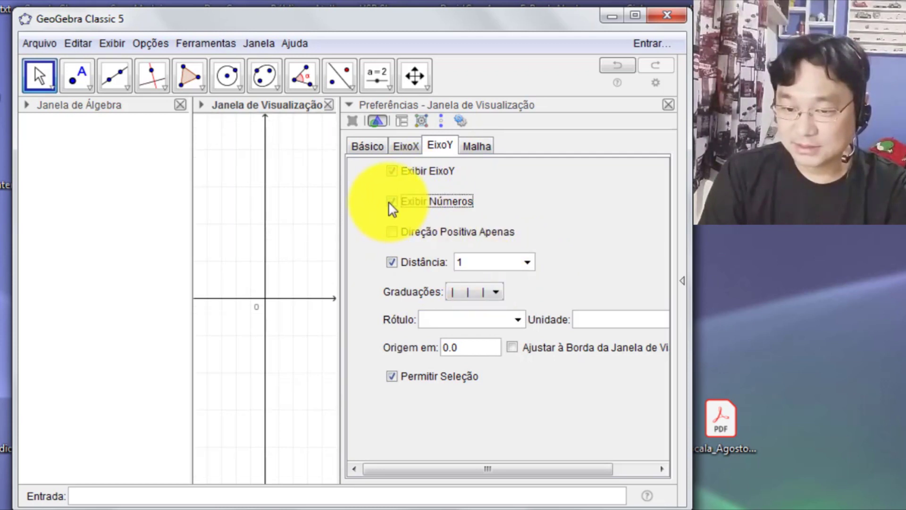
Change the graduation style of both the x-axis and the y-axis to alternating long and short tick marks
click(406, 142)
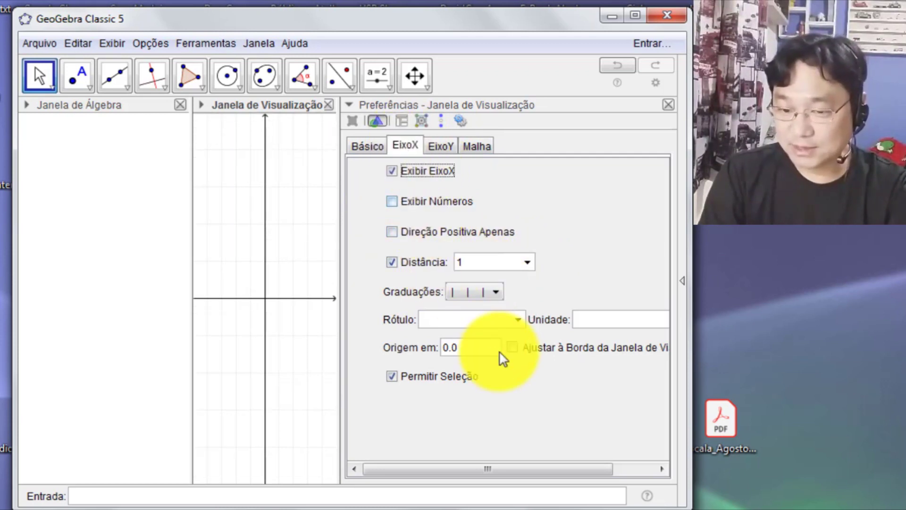
click(496, 293)
click(477, 311)
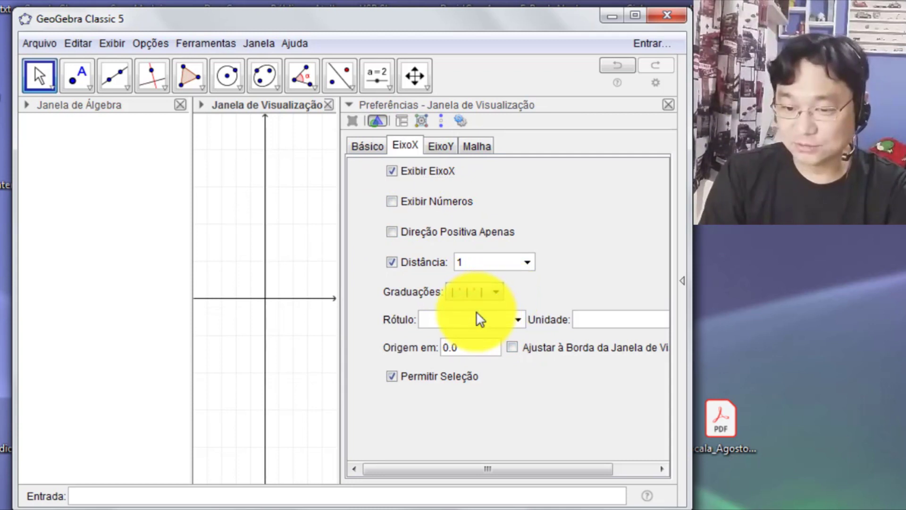
click(443, 145)
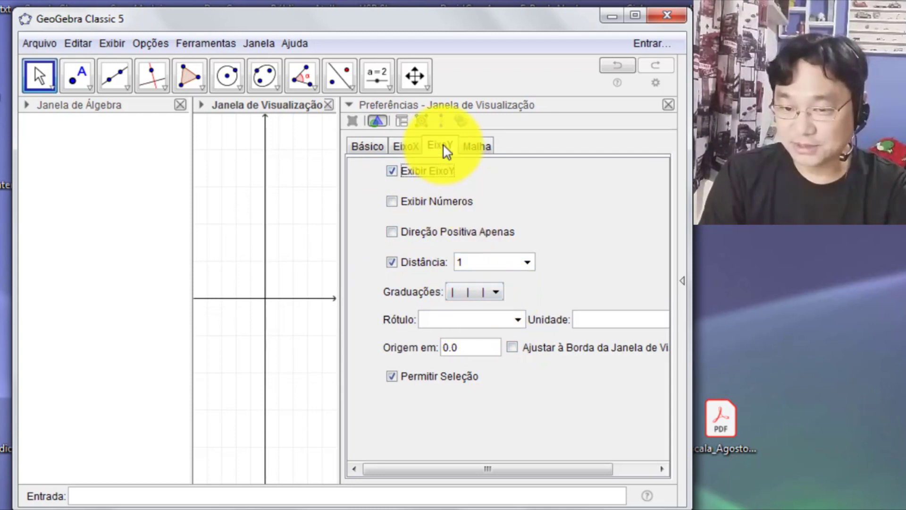
click(486, 292)
click(470, 312)
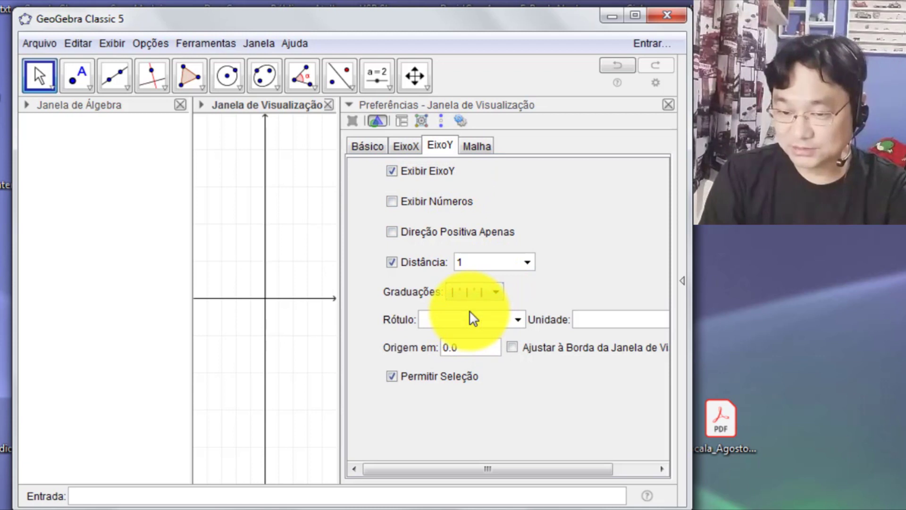
Label the x-axis "Cosseno" and choose degrees (°) as its unit
click(518, 320)
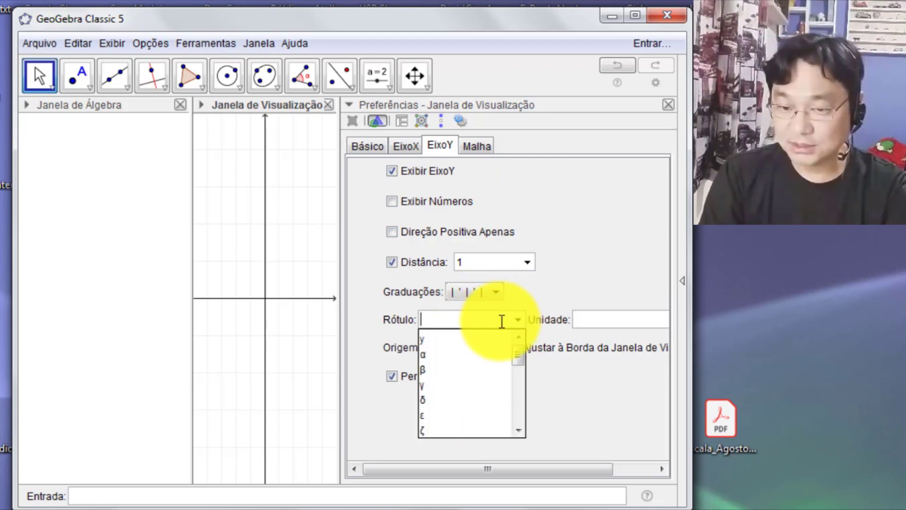
click(404, 144)
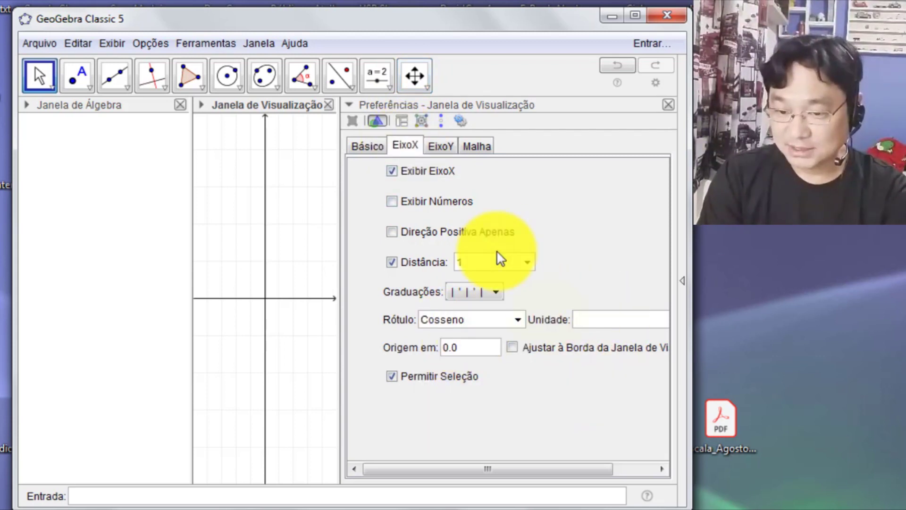
drag(549, 465, 608, 467)
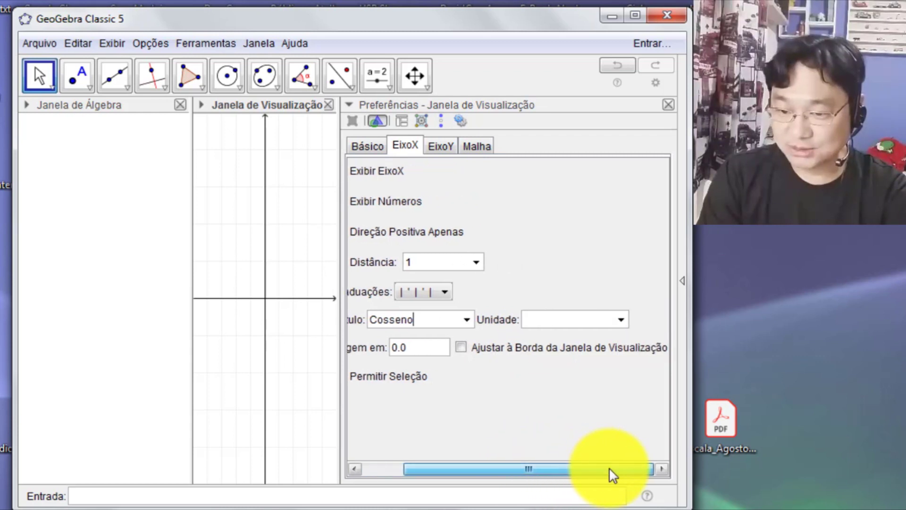
click(622, 319)
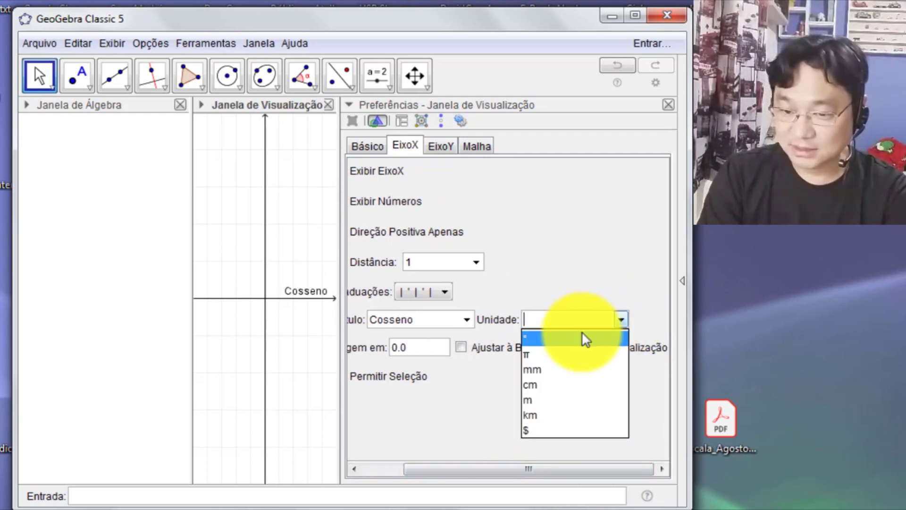
click(571, 341)
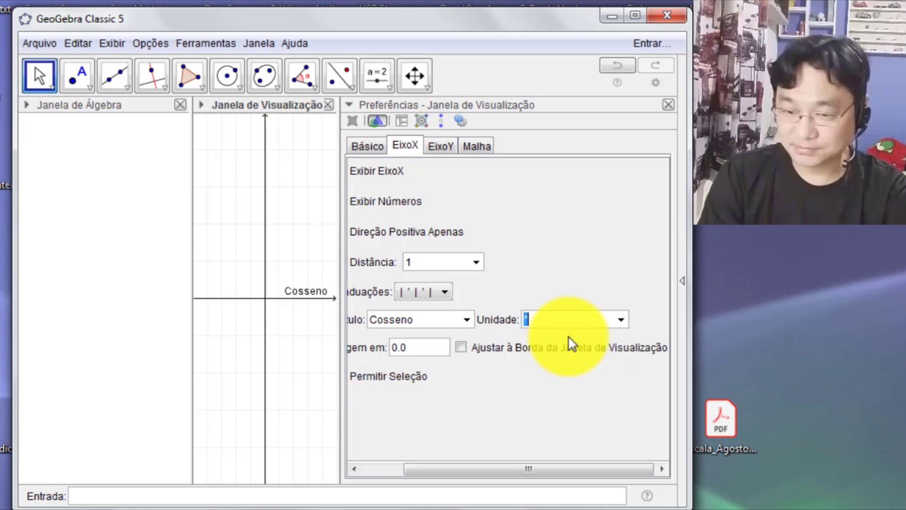
Change the unit of the x-axis to π
drag(553, 466, 471, 466)
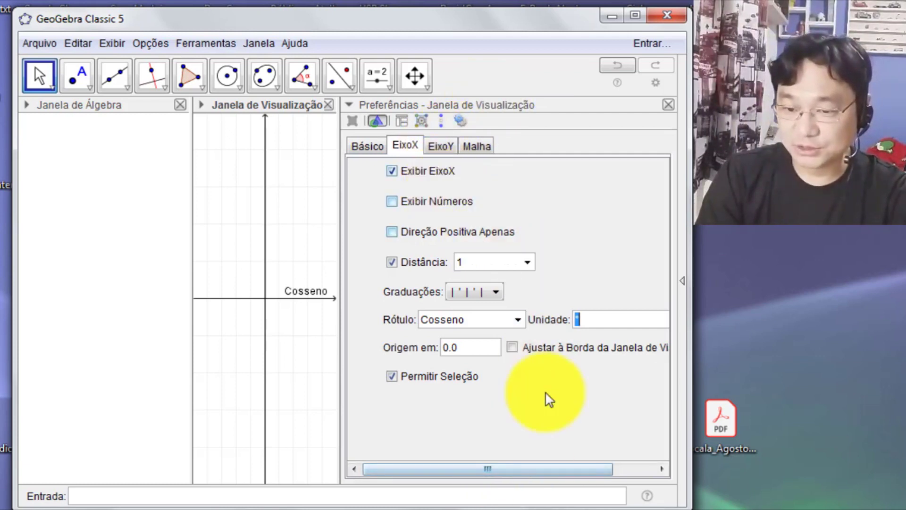
drag(551, 470, 627, 470)
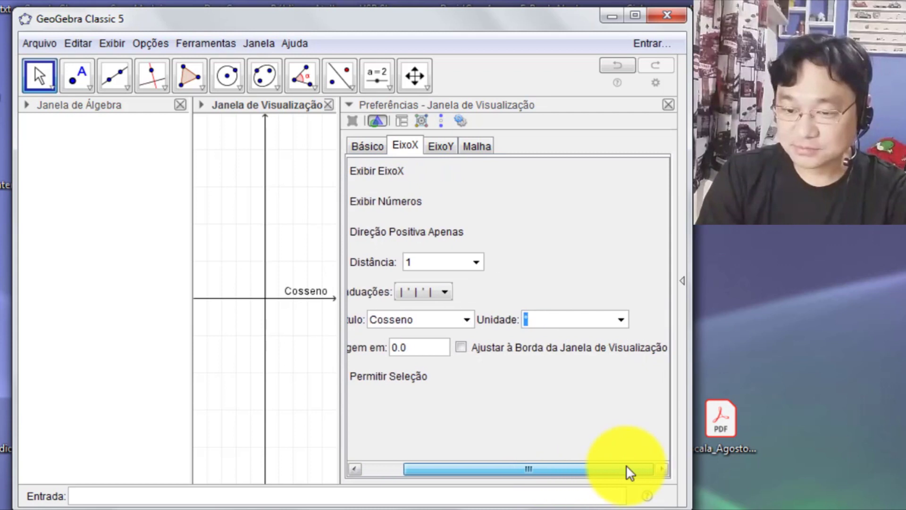
click(621, 320)
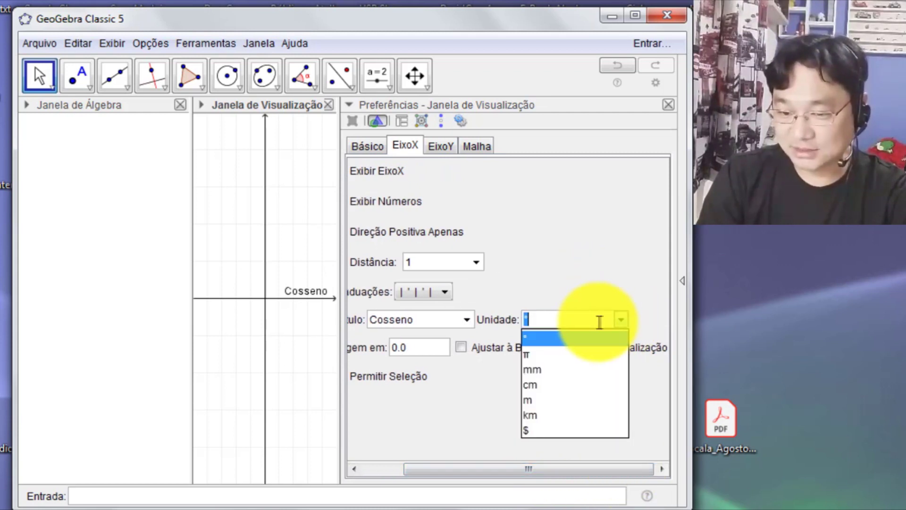
click(552, 350)
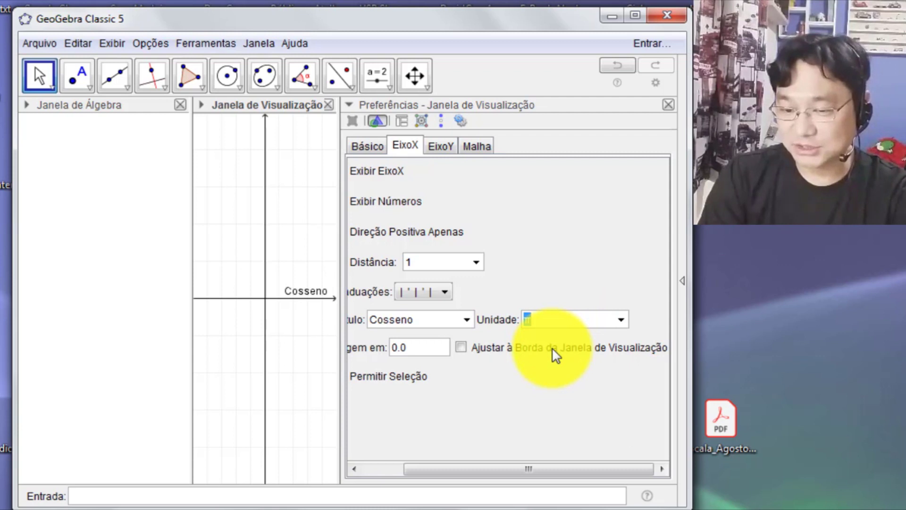
Label the y-axis "Seno" and leave its unit empty
drag(503, 469, 383, 482)
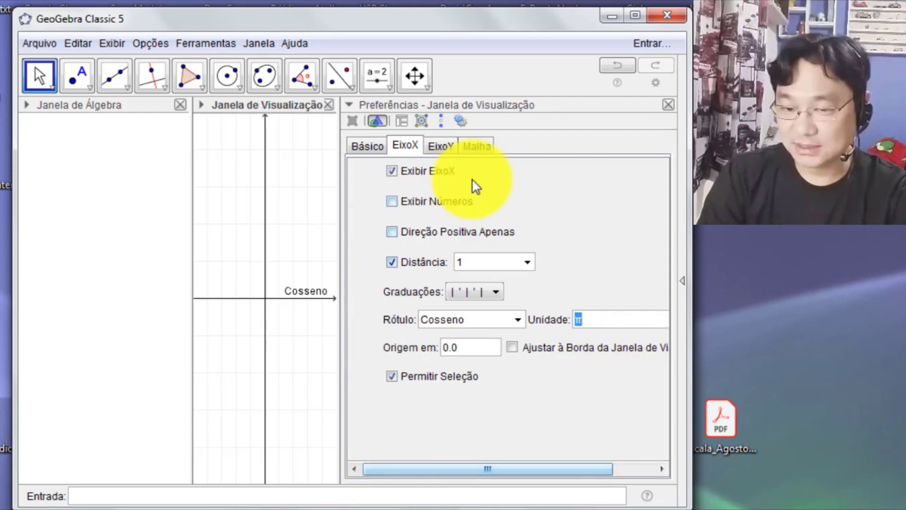
click(443, 147)
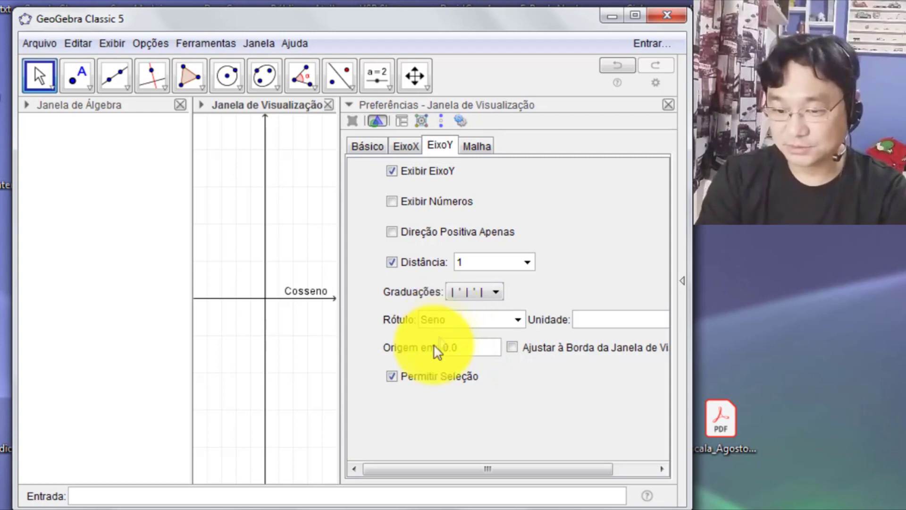
drag(469, 469, 549, 476)
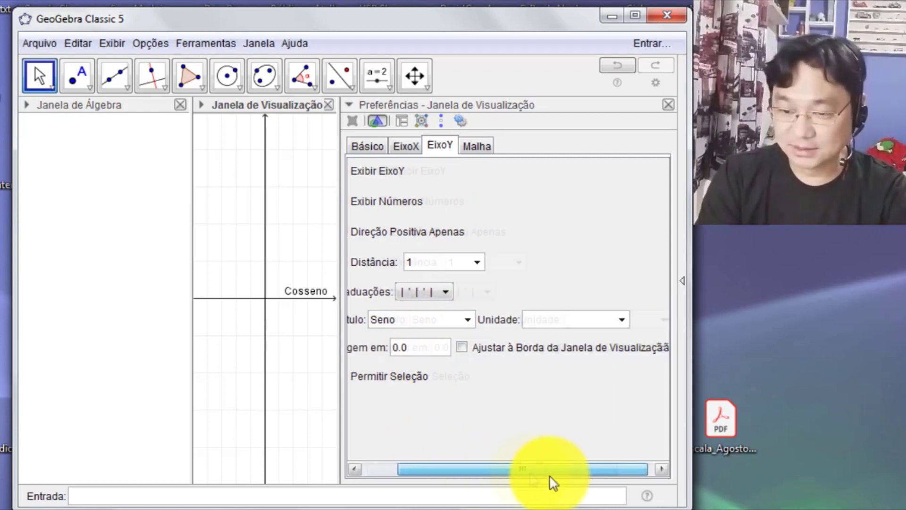
click(621, 319)
click(553, 267)
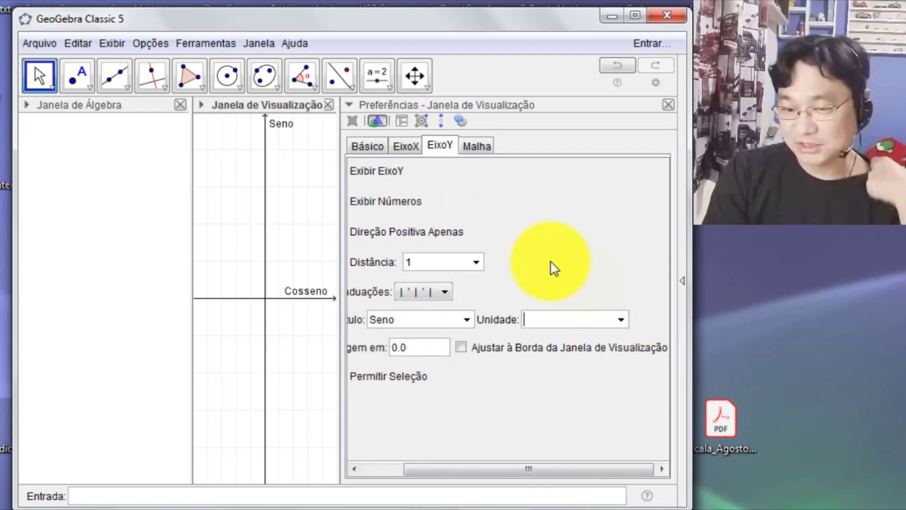
Turn off the grid of the graphics view and close its preferences
click(404, 150)
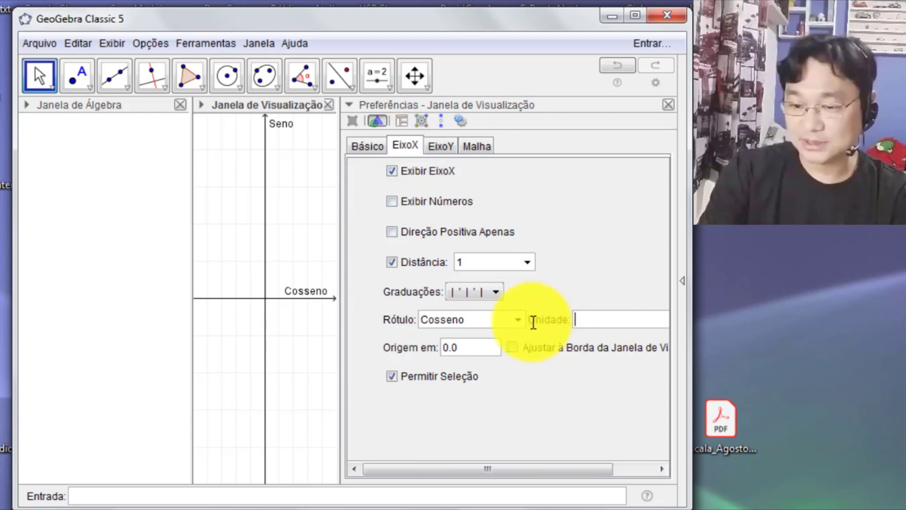
drag(483, 469, 550, 464)
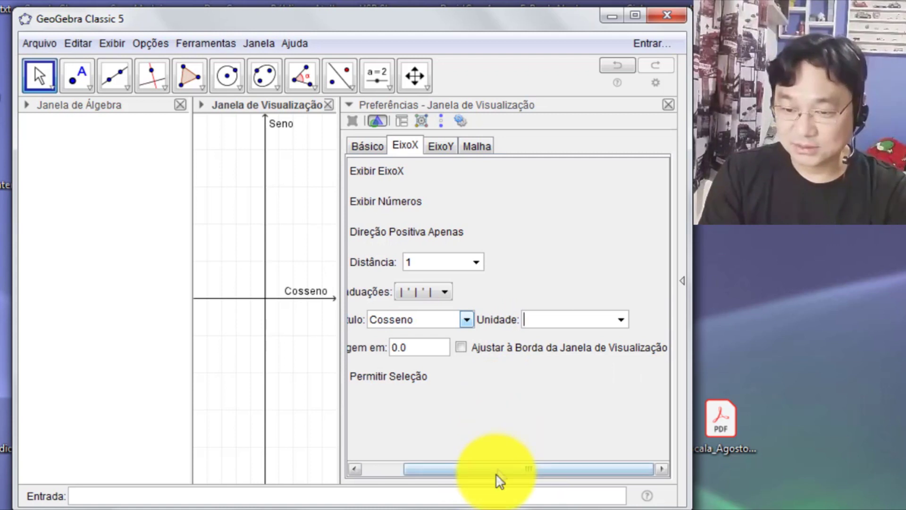
drag(500, 470, 435, 469)
click(440, 146)
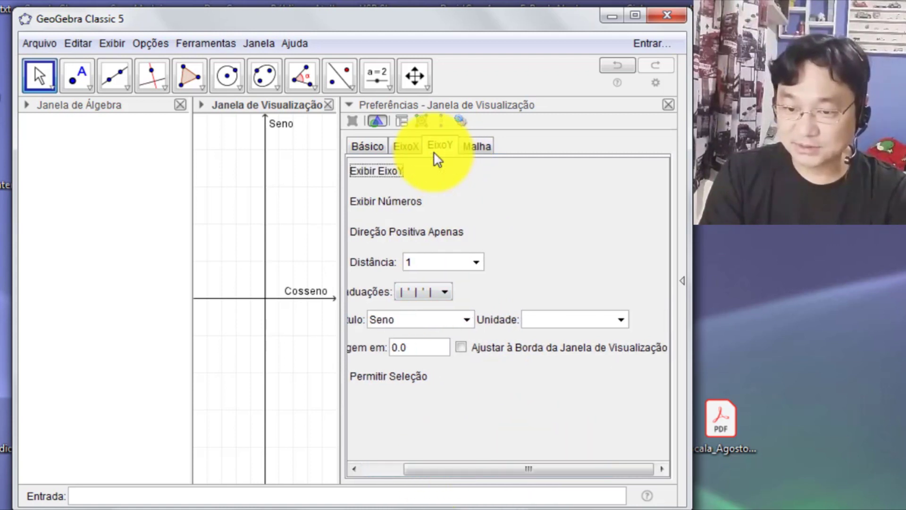
click(409, 147)
click(487, 147)
click(358, 171)
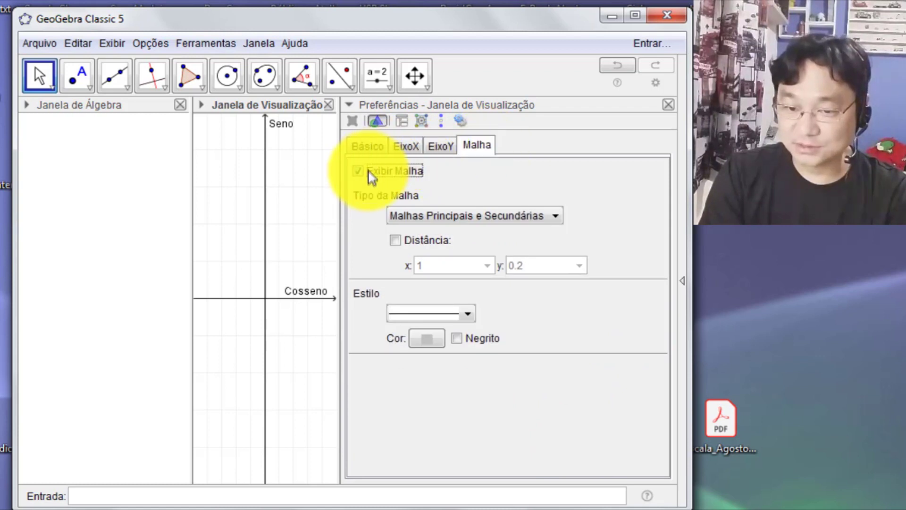
click(667, 106)
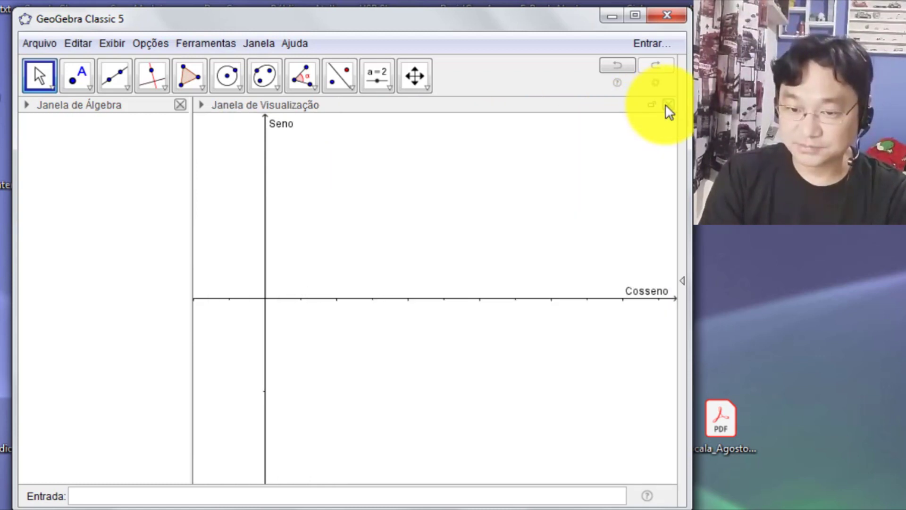
Check the basic, x-axis and y-axis settings of the graphics view in its preferences
drag(304, 218, 443, 257)
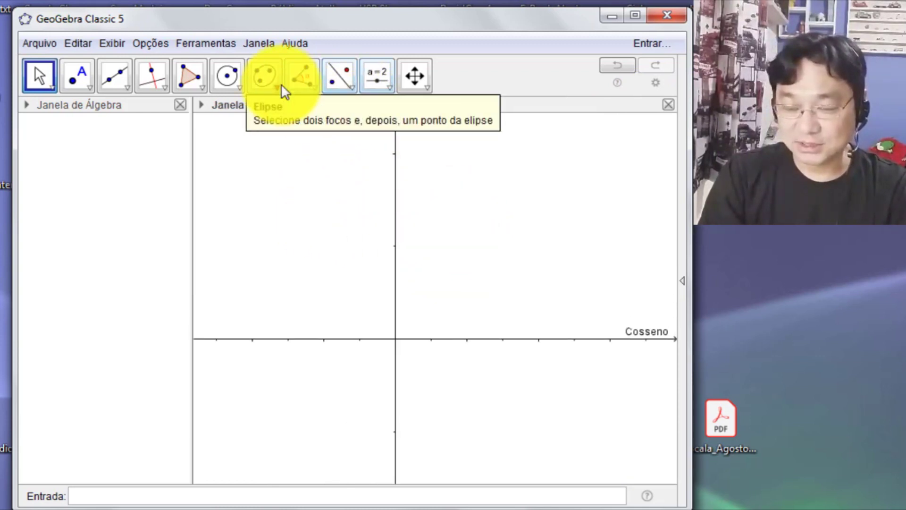
drag(484, 253, 497, 240)
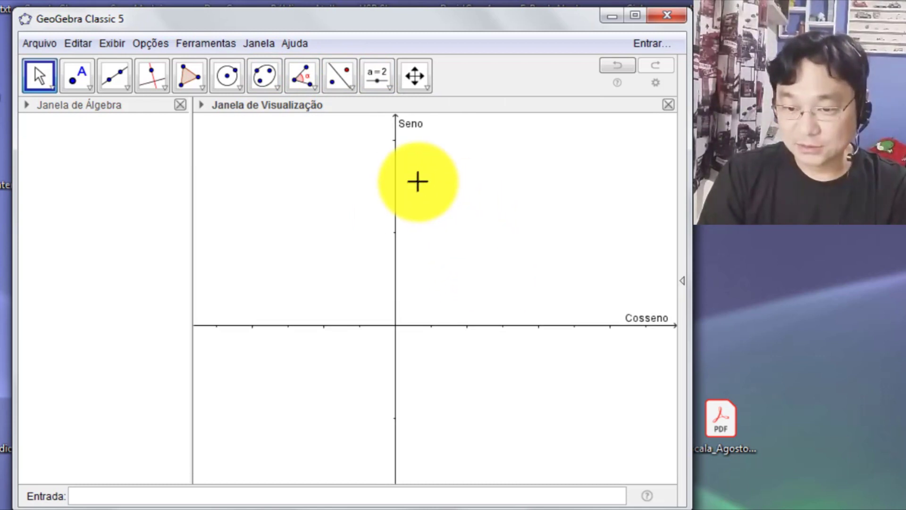
right_click(453, 185)
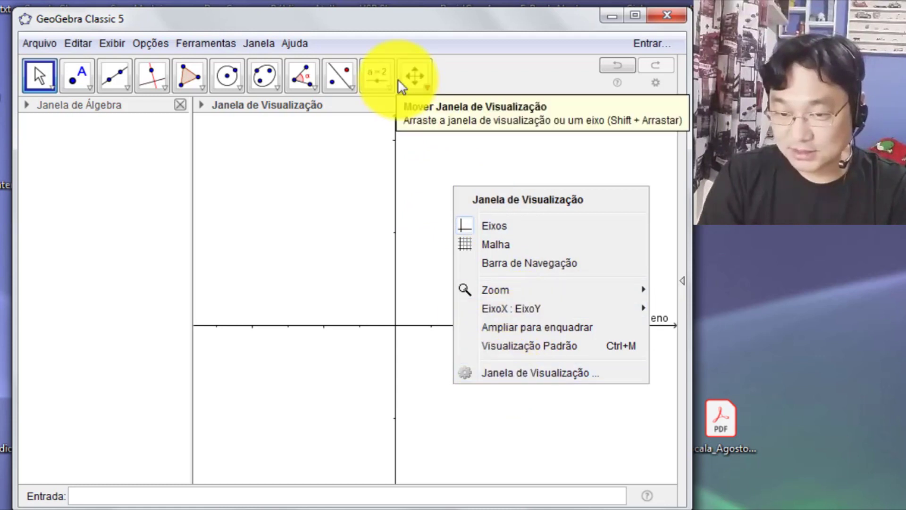
click(493, 374)
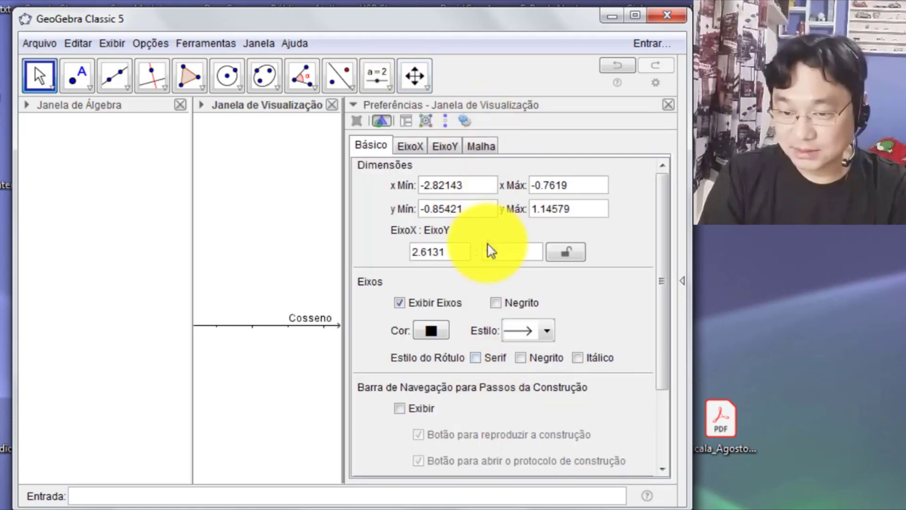
click(404, 144)
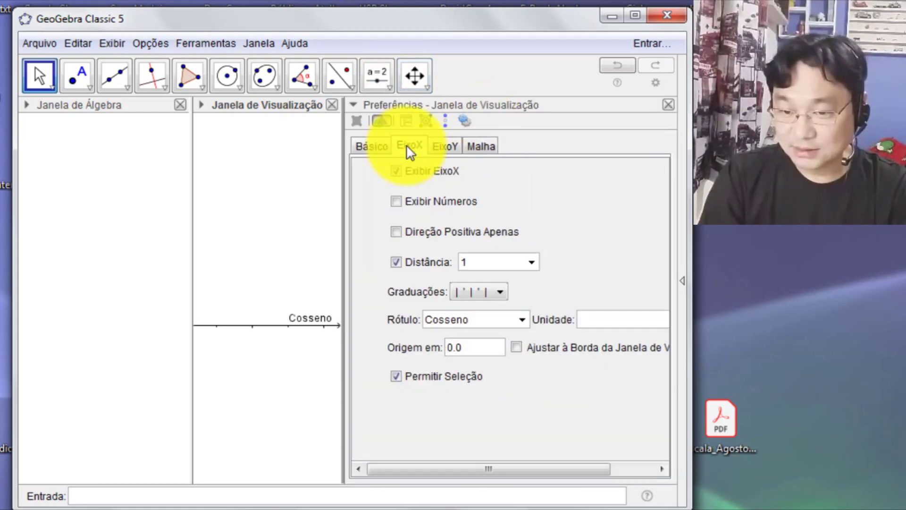
click(443, 145)
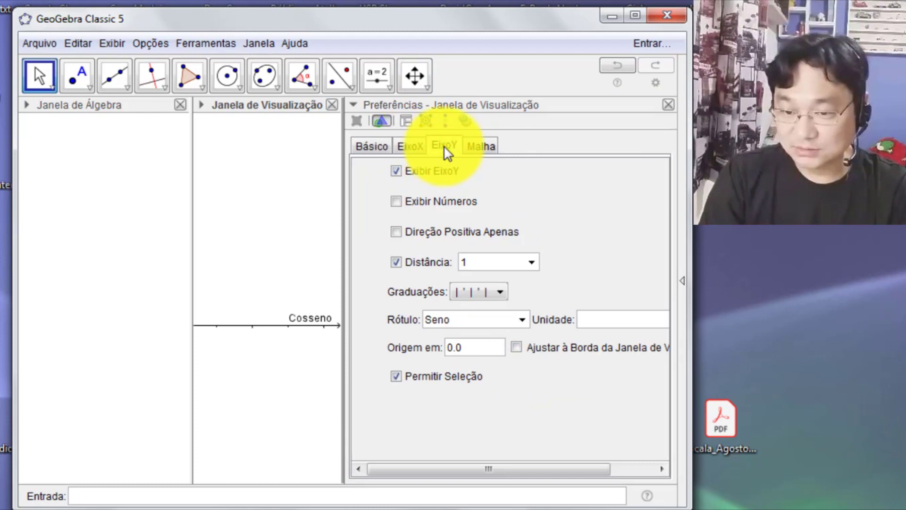
click(407, 144)
click(366, 142)
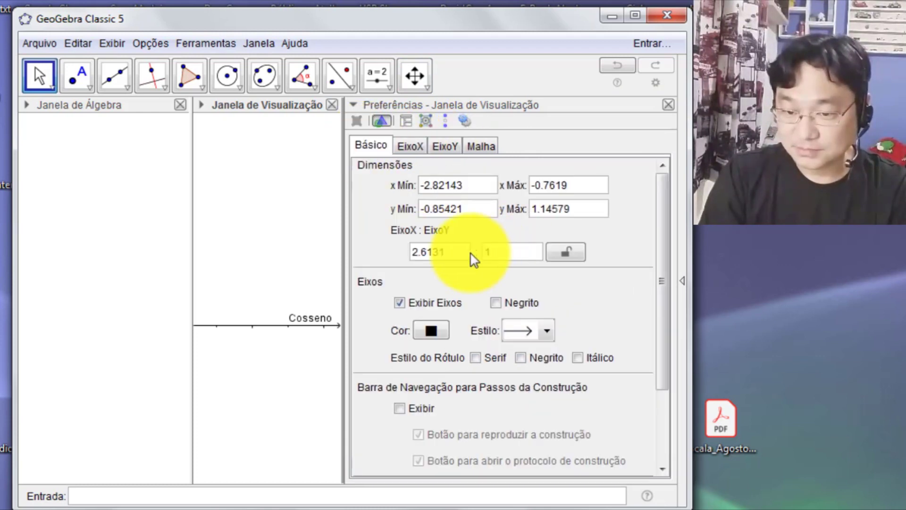
click(668, 105)
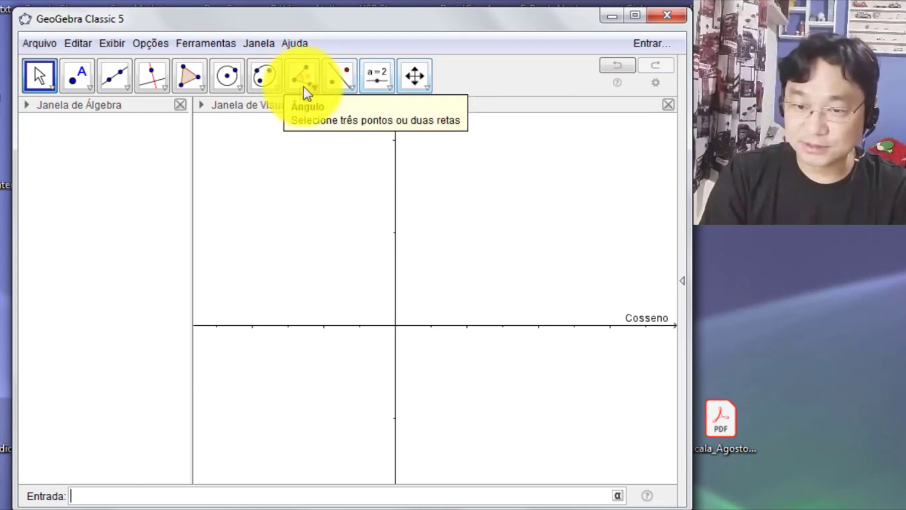
Restore the standard view of the graphics view and bring the origin near its centre
right_click(480, 218)
click(559, 379)
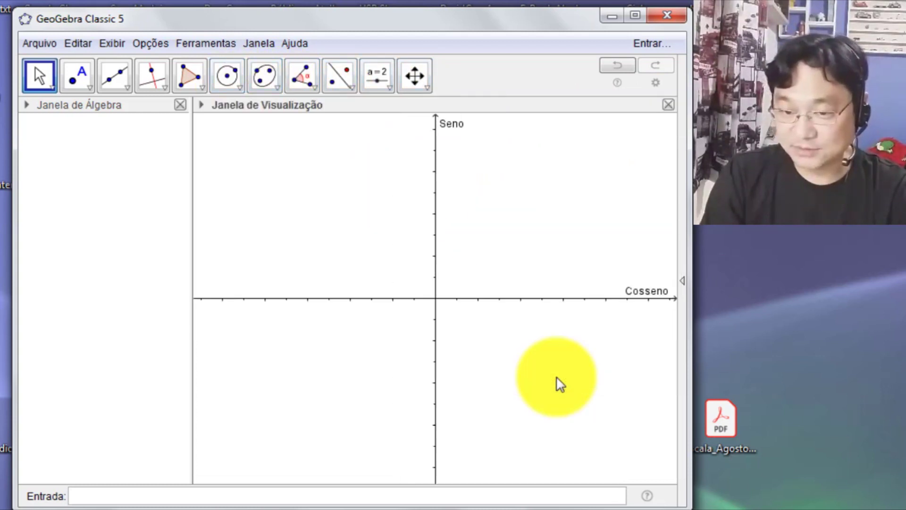
drag(487, 202, 436, 225)
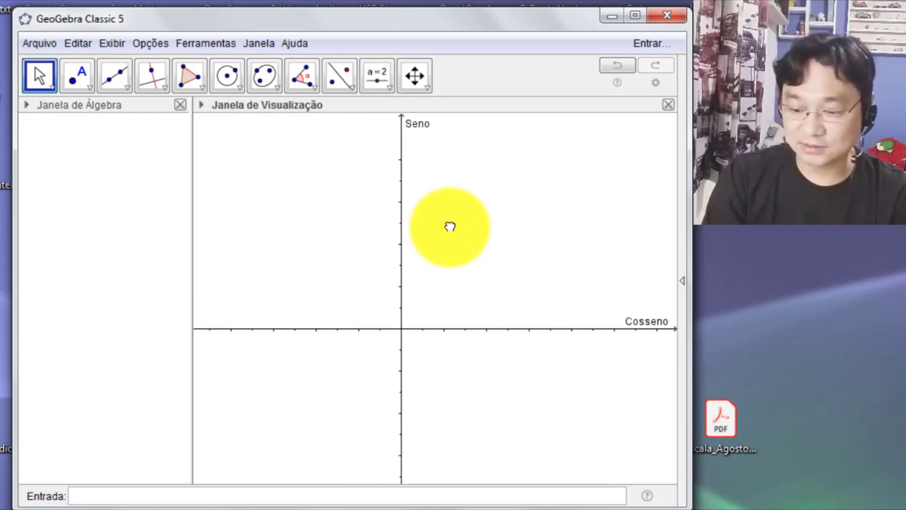
drag(445, 332, 475, 214)
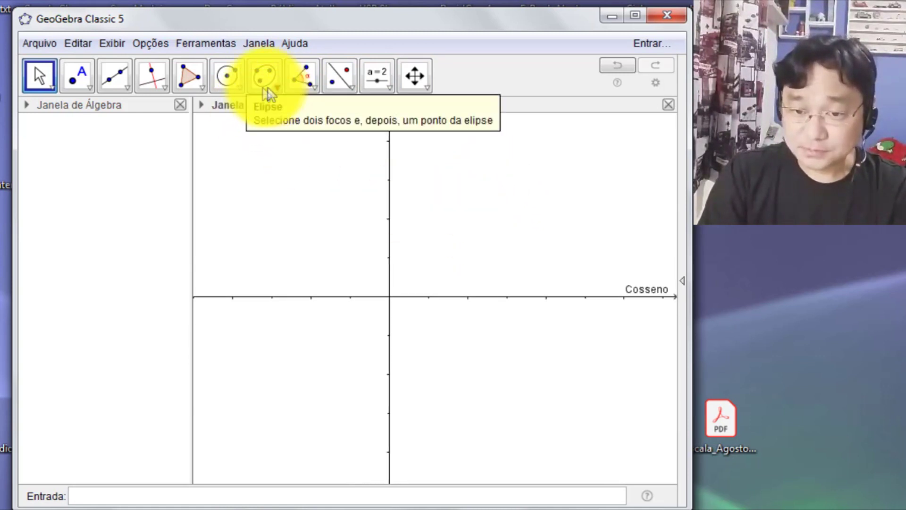
Draw a circle of radius 1 centred at the origin with the Circle: Center & Radius tool
click(235, 90)
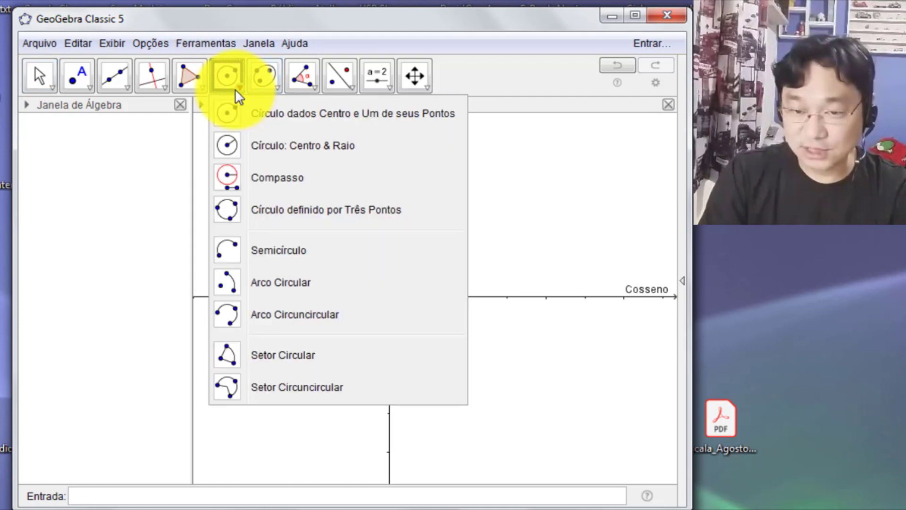
click(226, 144)
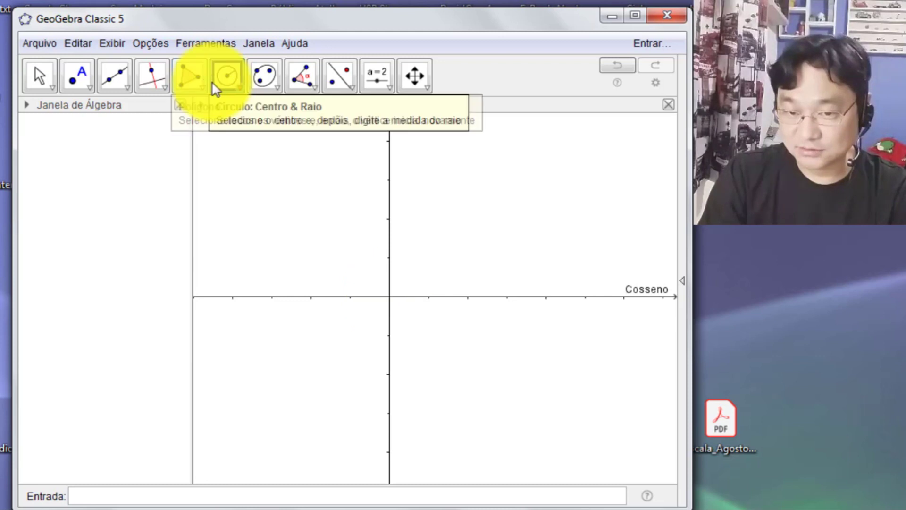
click(236, 91)
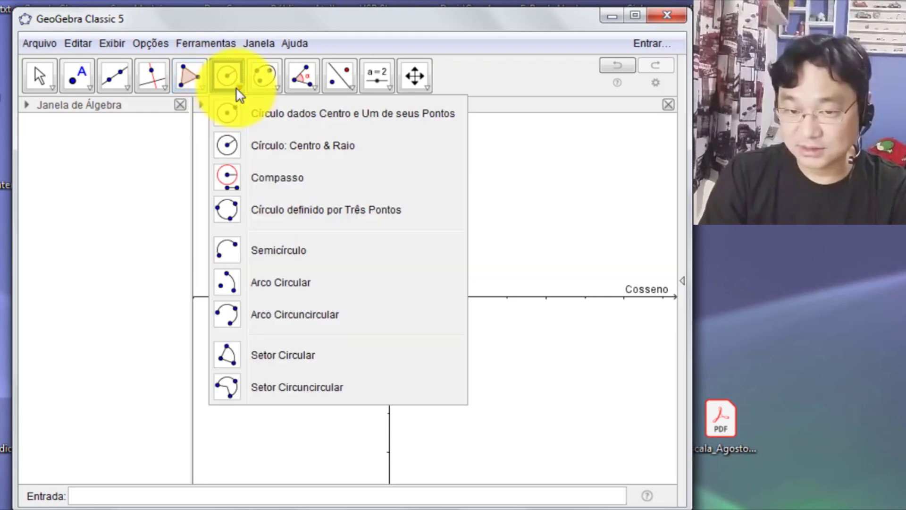
click(228, 147)
click(391, 298)
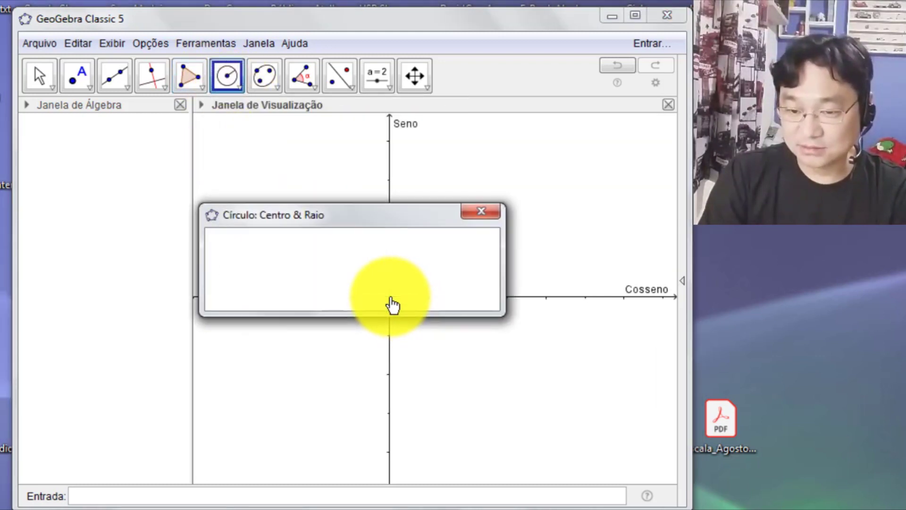
text(1)
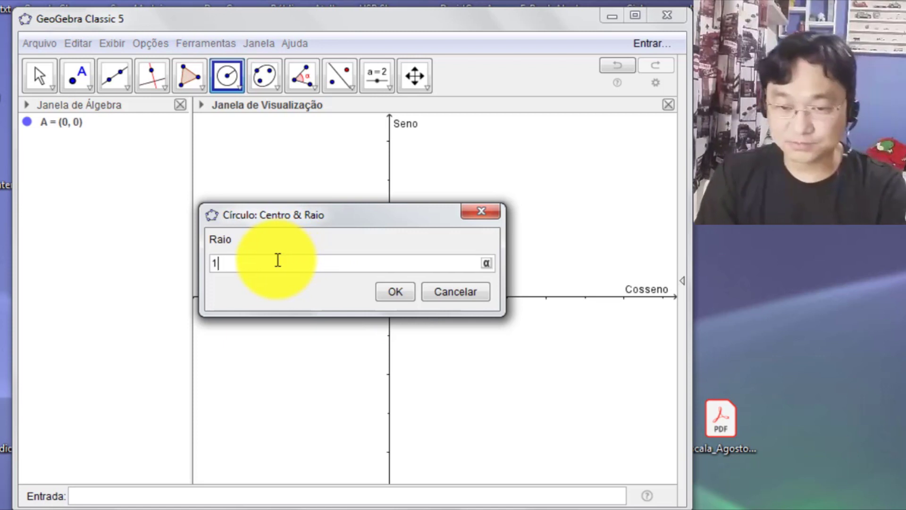
click(397, 293)
click(398, 293)
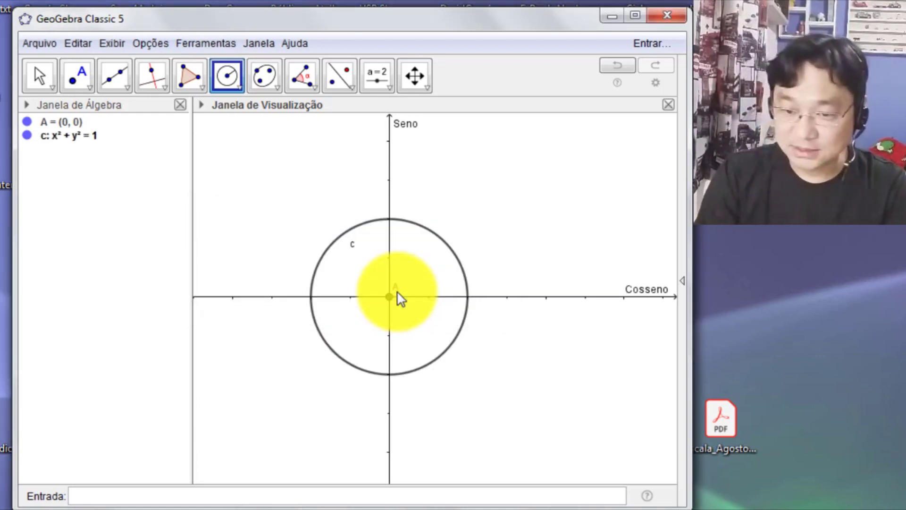
click(40, 76)
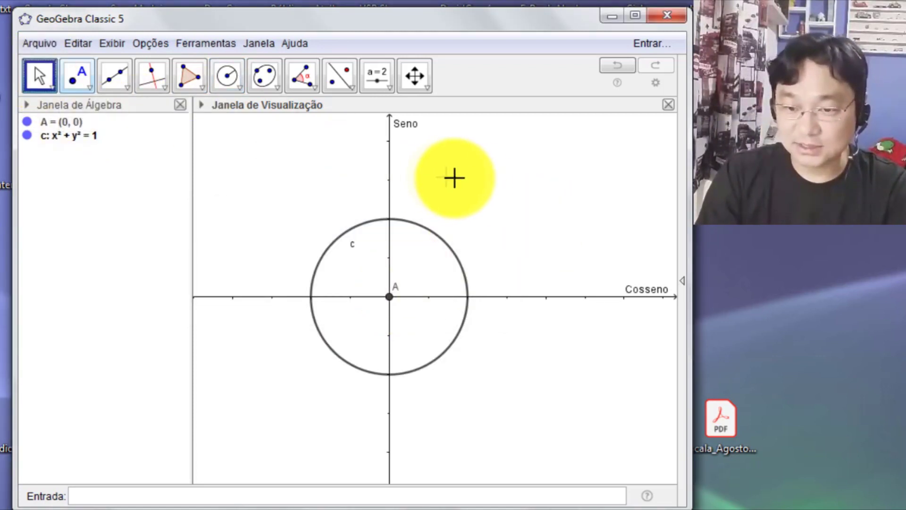
Try a movable point on the circle's first-quadrant arc, moving it to about (0.66, 0.75), and delete it
scroll(469, 180, up, 2)
scroll(470, 180, up, 3)
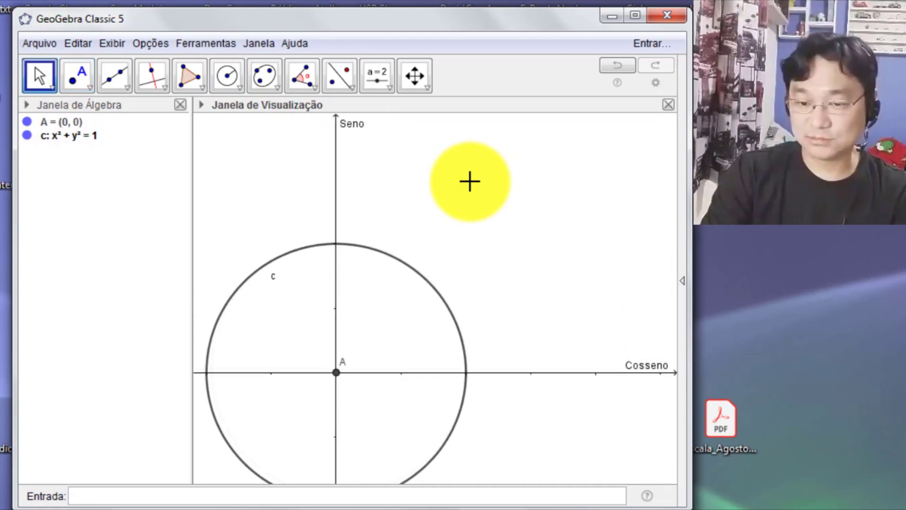
drag(508, 299, 592, 241)
scroll(580, 263, up, 2)
scroll(633, 243, down, 2)
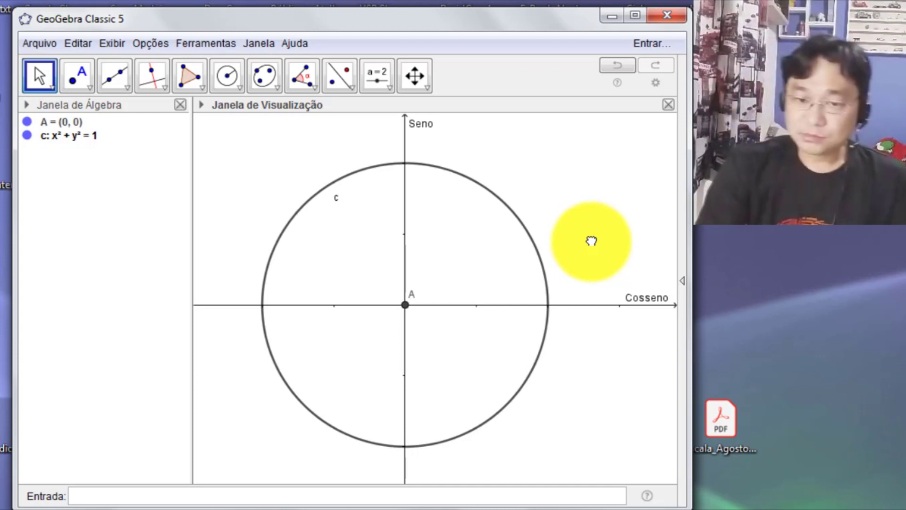
click(81, 75)
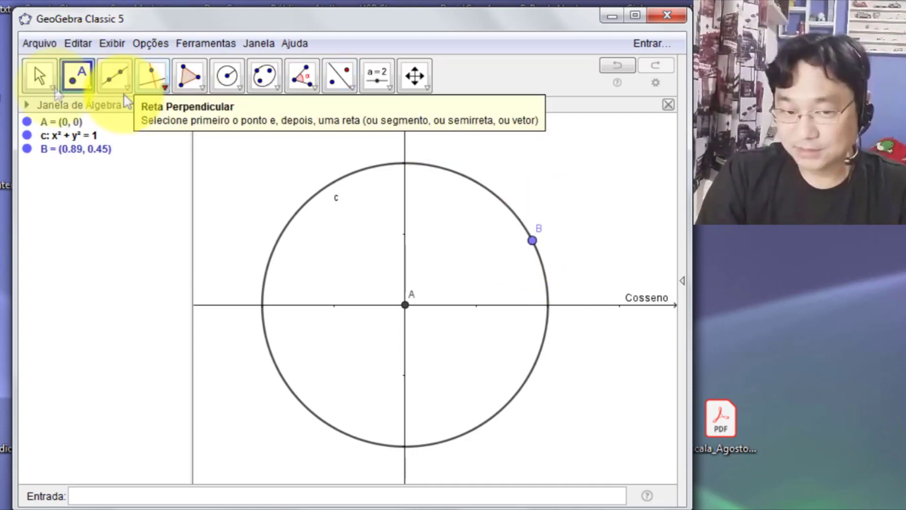
click(33, 73)
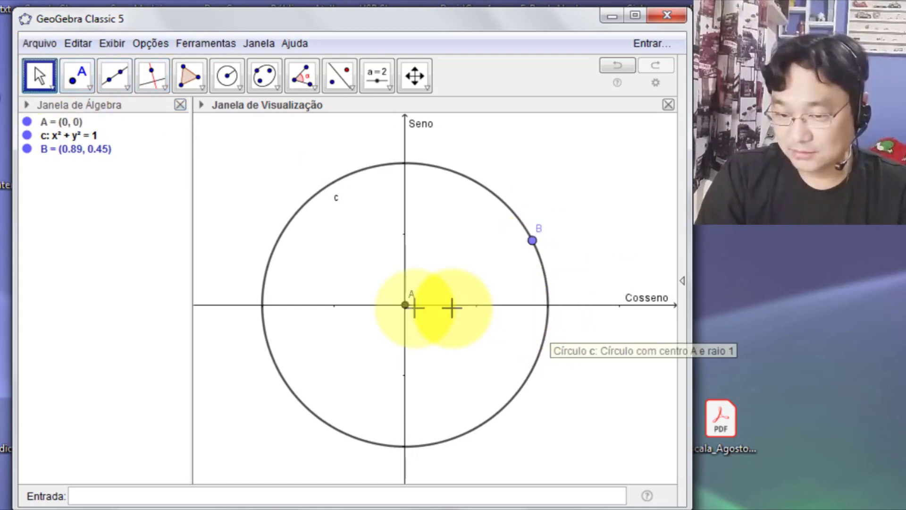
drag(538, 250, 497, 215)
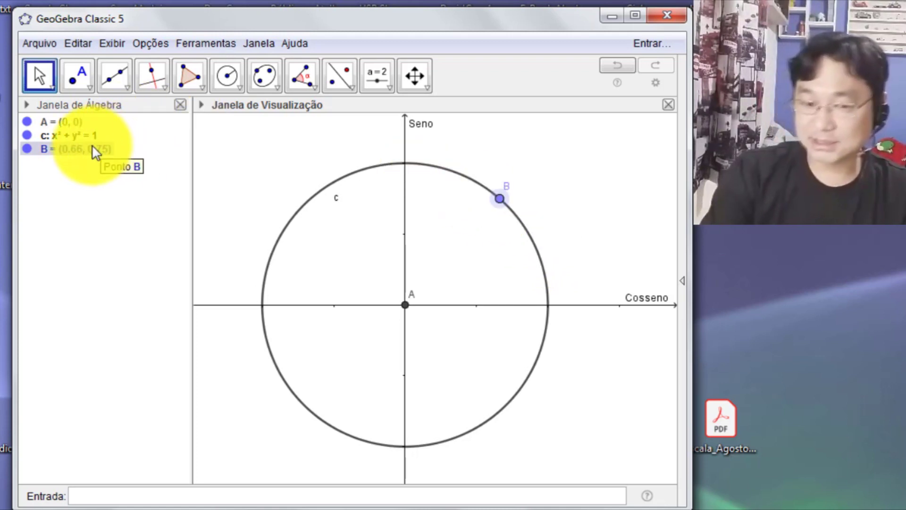
key(Delete)
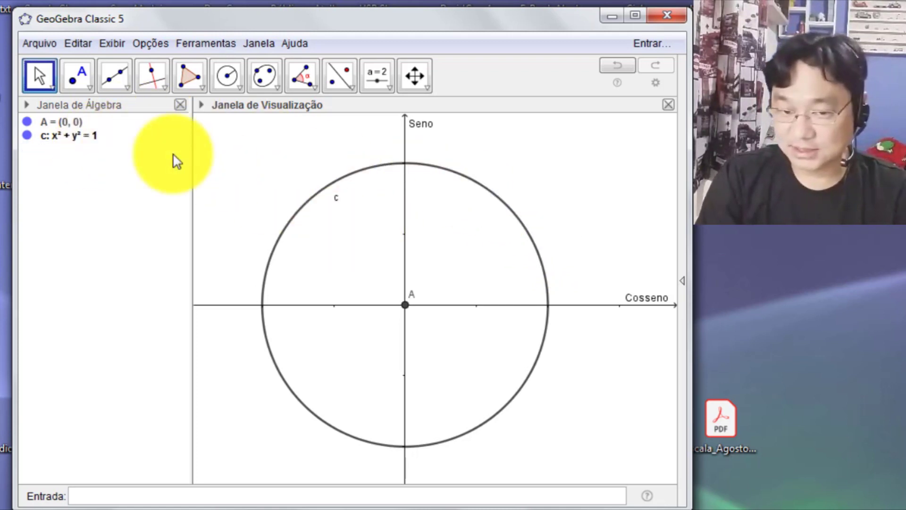
Place a point at (1, 0), where the circle meets the positive x-axis
click(82, 74)
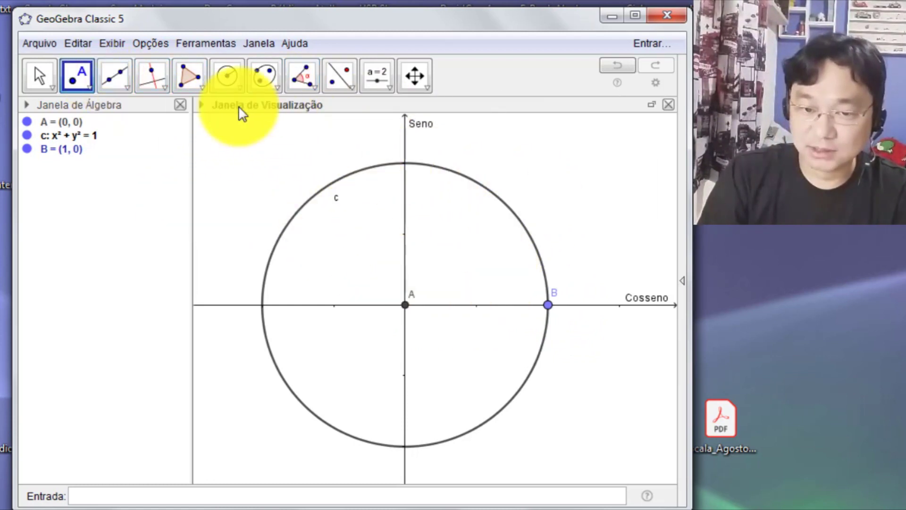
Create an angle slider α ranging from 0° to 360° with a 5° increment, placed above the circle's first quadrant
click(389, 82)
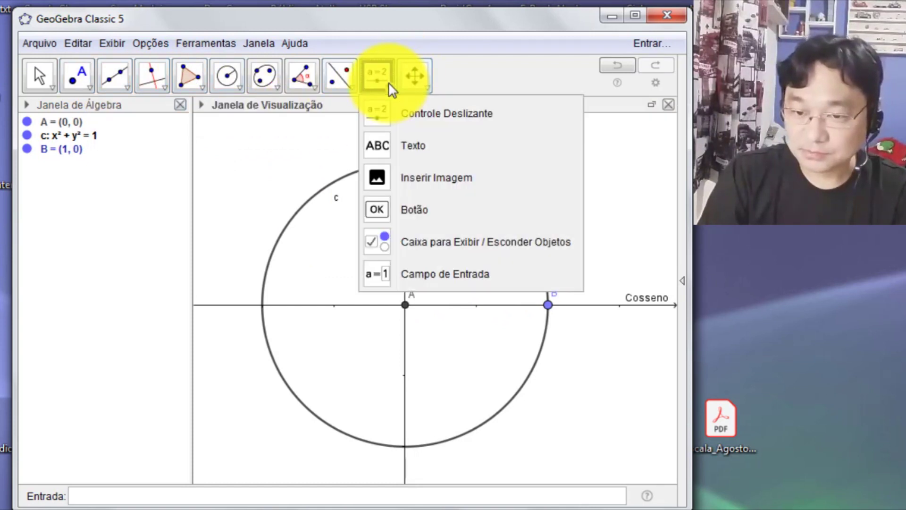
click(369, 117)
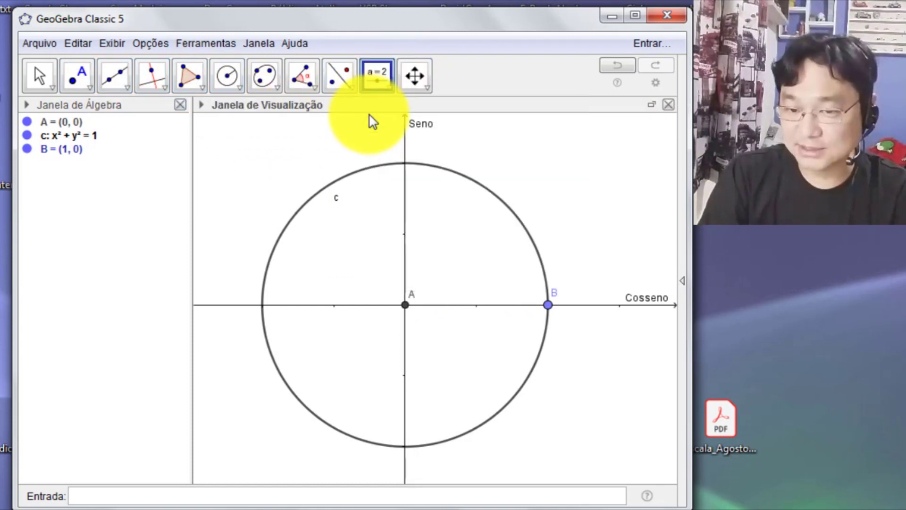
click(482, 150)
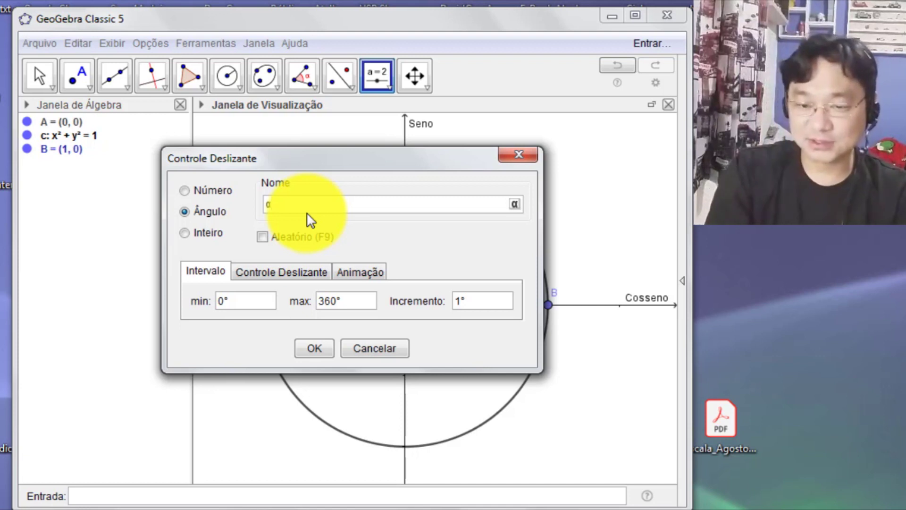
click(274, 274)
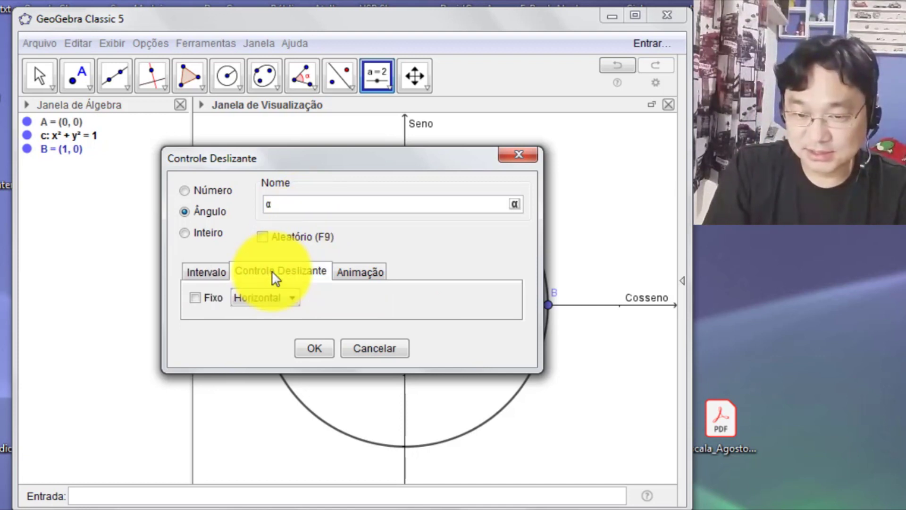
click(205, 272)
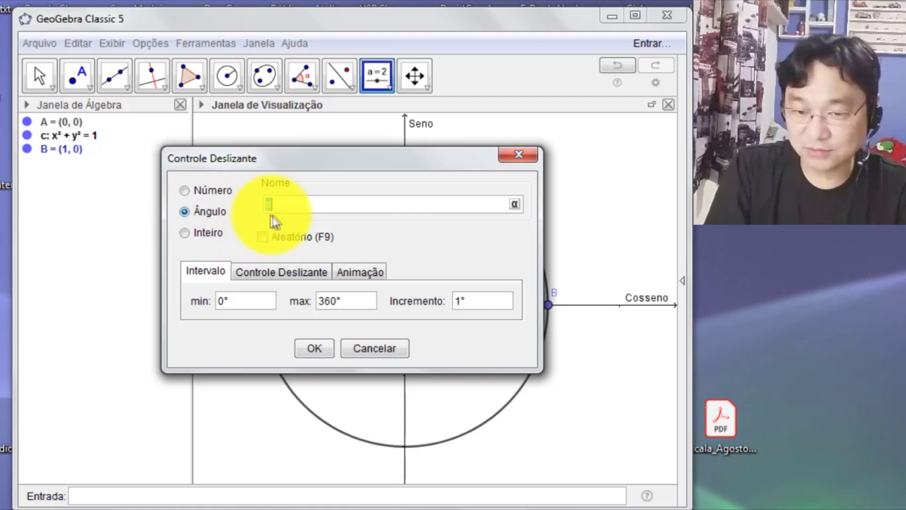
double_click(287, 203)
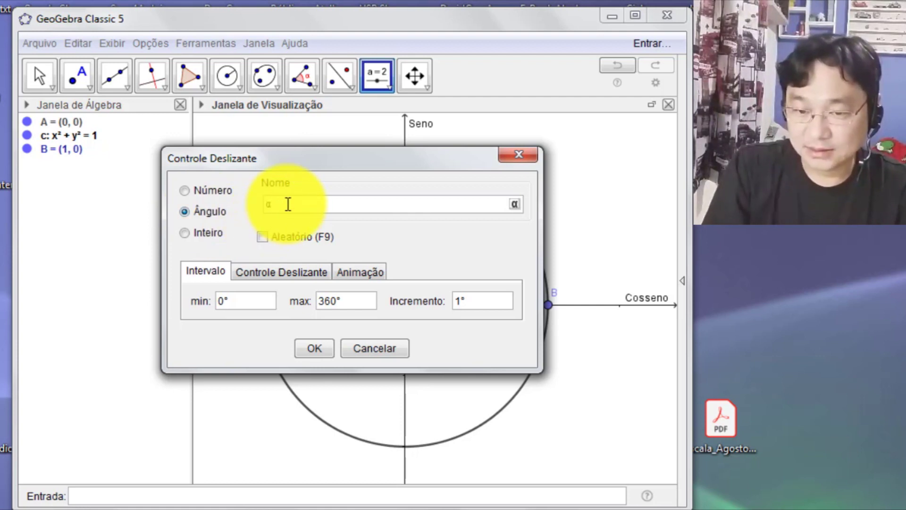
click(247, 305)
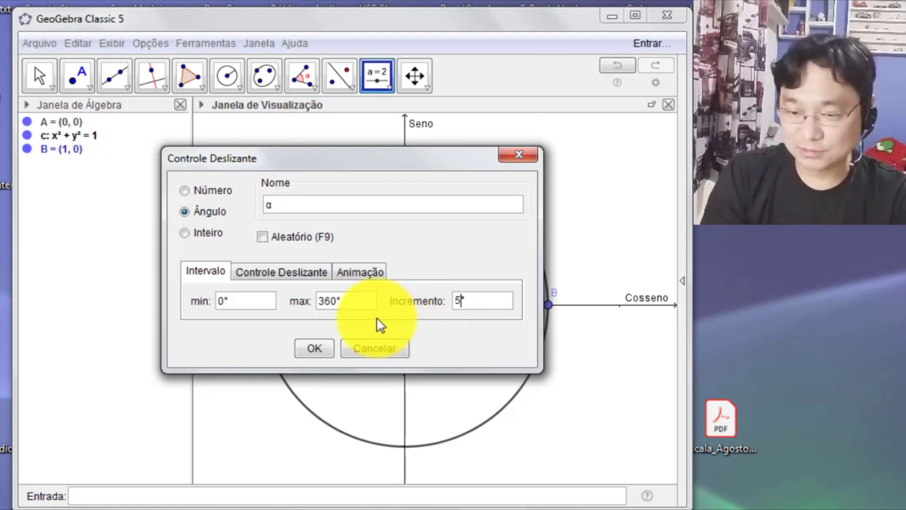
click(315, 348)
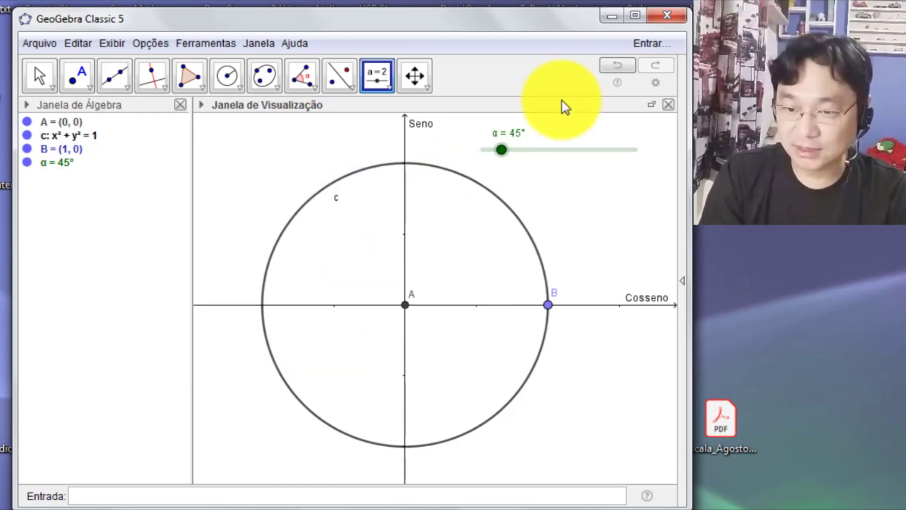
Try out the α slider by moving it to 0° and up to 105°
drag(506, 162, 479, 172)
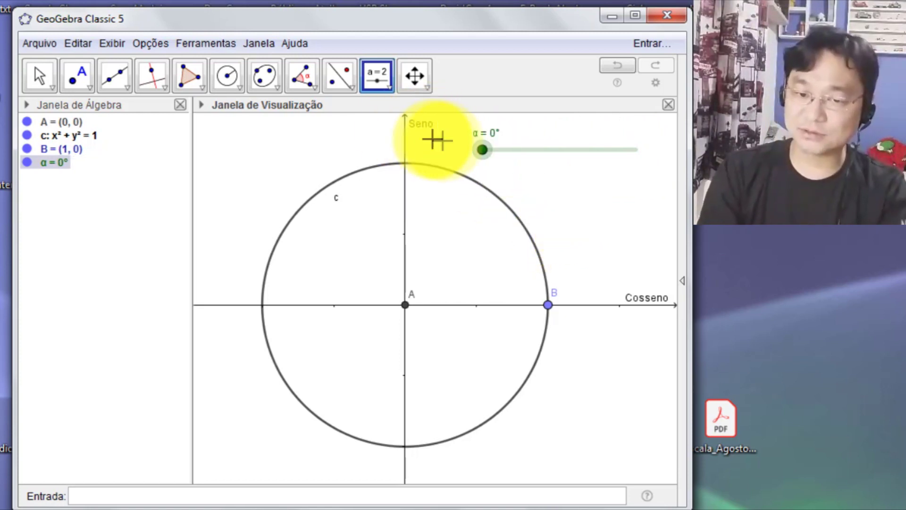
click(54, 68)
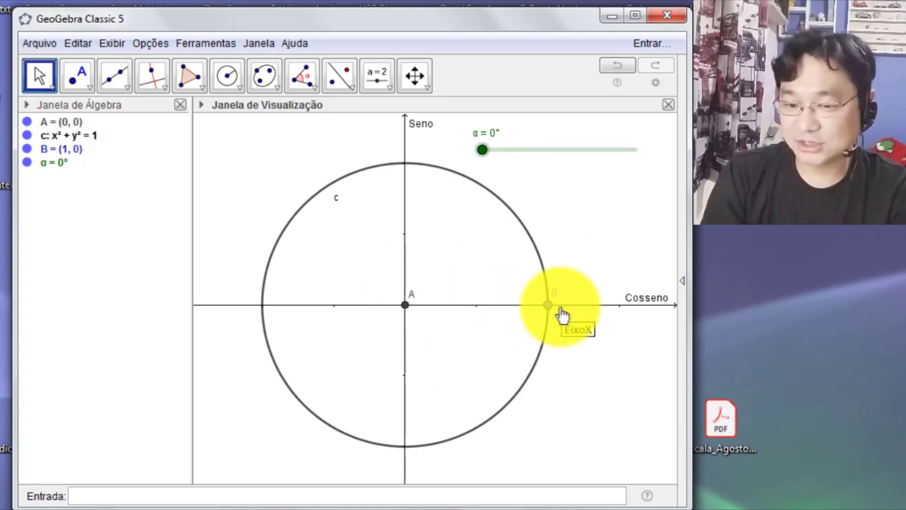
drag(484, 160, 529, 159)
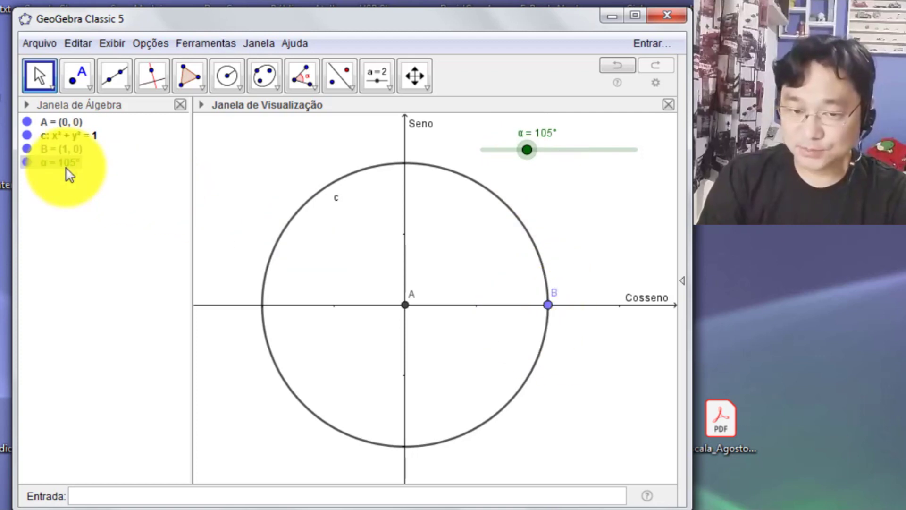
Delete point B and place it again at (1, 0) as the intersection of the circle and the Cosseno axis
click(69, 149)
key(Delete)
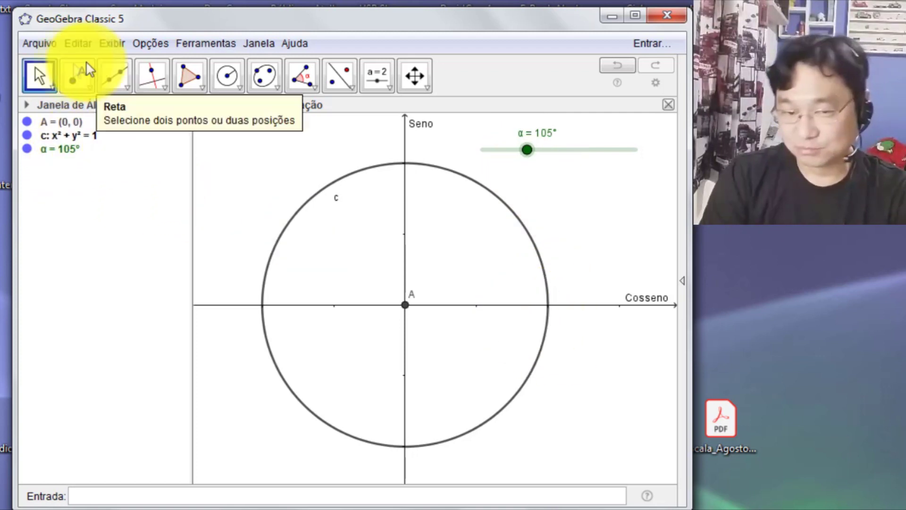
click(77, 75)
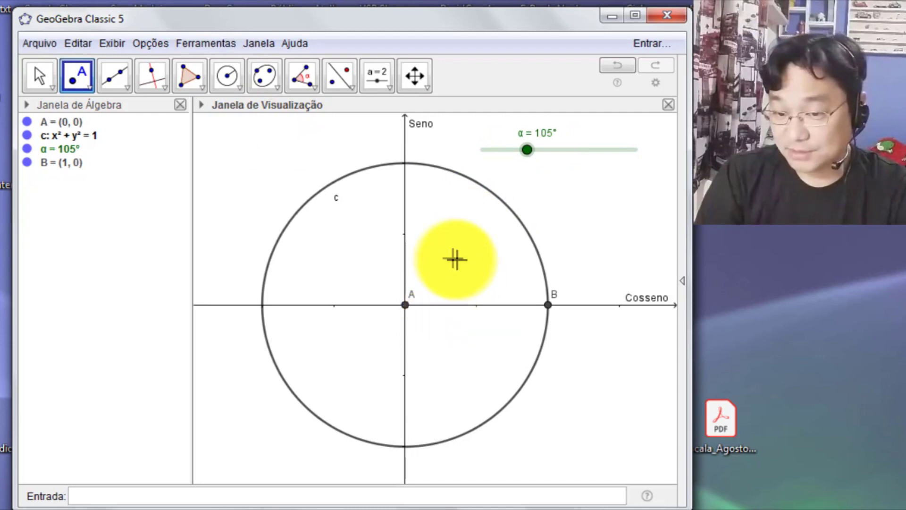
Create an anticlockwise angle of fixed size α from point B about vertex A with the Angle with Given Size tool
click(313, 84)
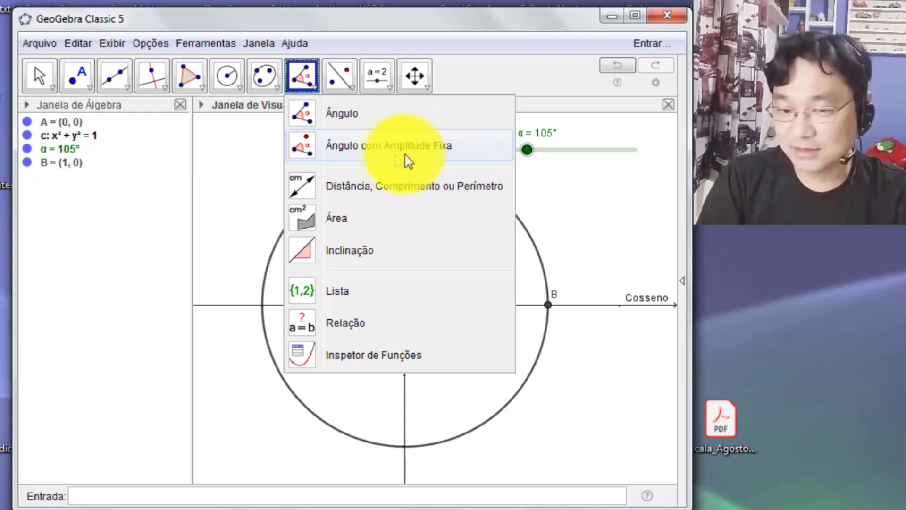
click(336, 148)
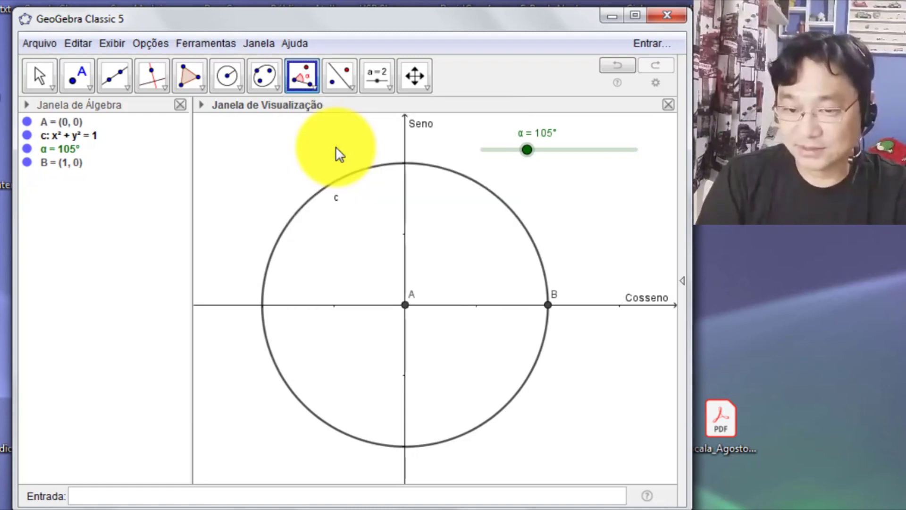
click(548, 306)
click(405, 305)
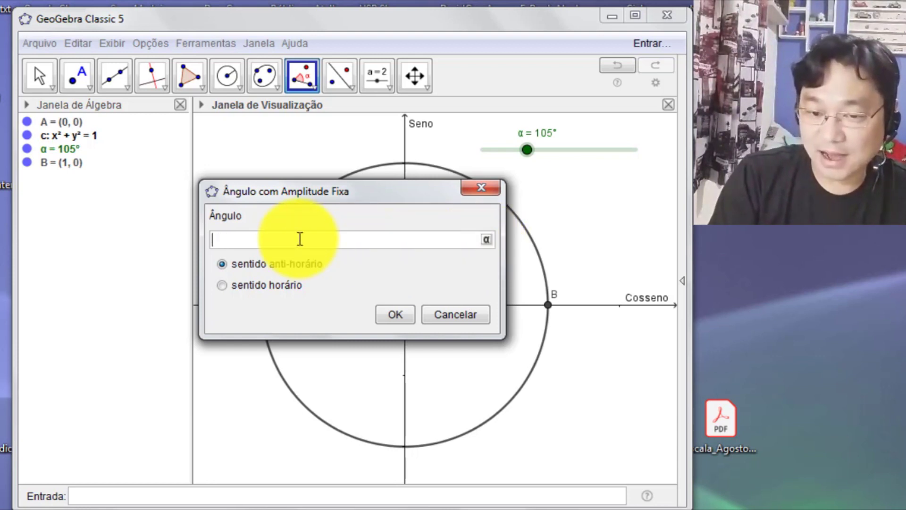
click(487, 240)
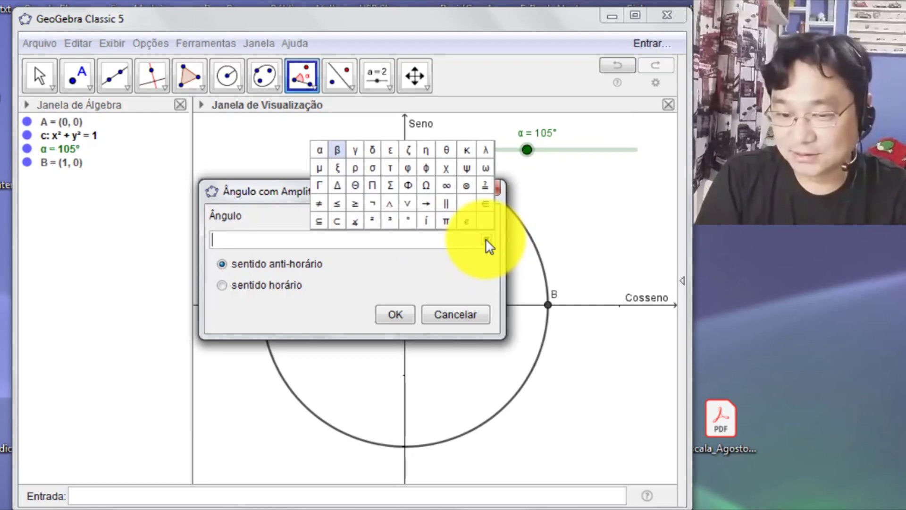
click(317, 148)
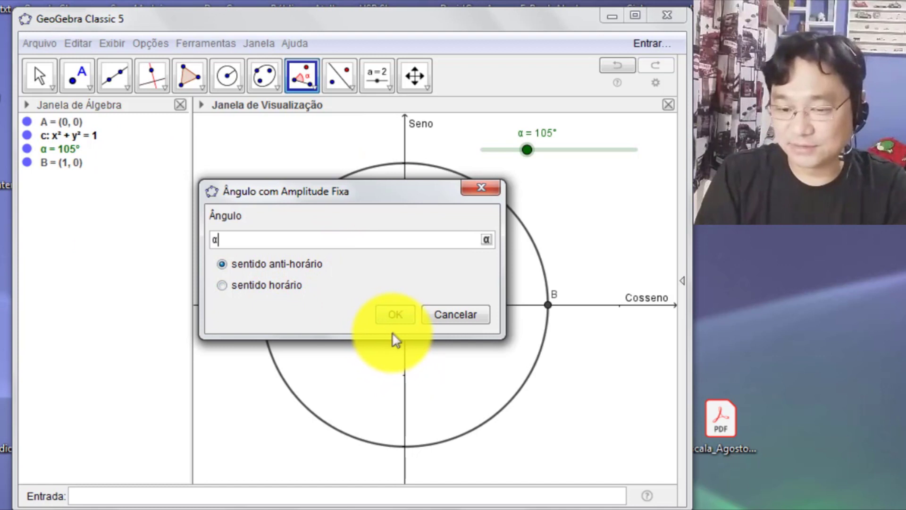
click(398, 313)
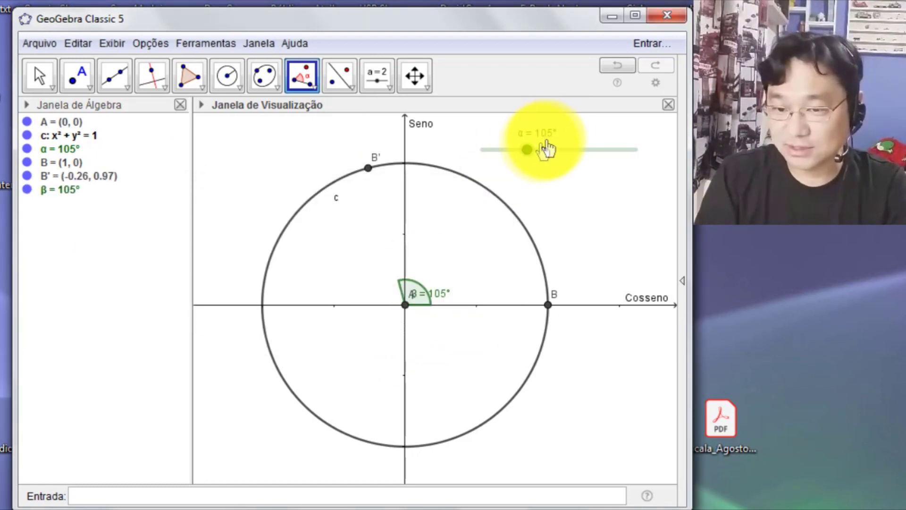
Test the rotated point B' by moving the α slider to 50° and 55°
drag(527, 150, 507, 163)
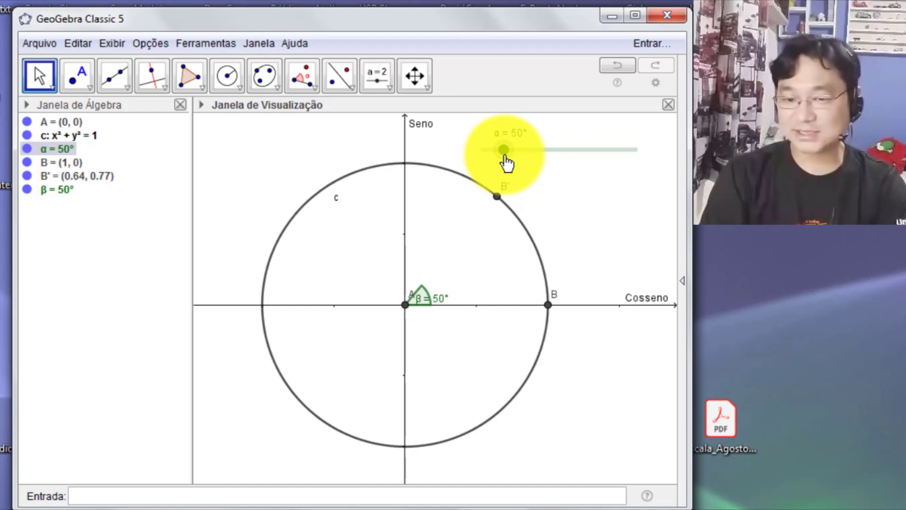
mouse_move(503, 158)
mouse_down()
mouse_move(522, 159)
mouse_move(506, 160)
mouse_up()
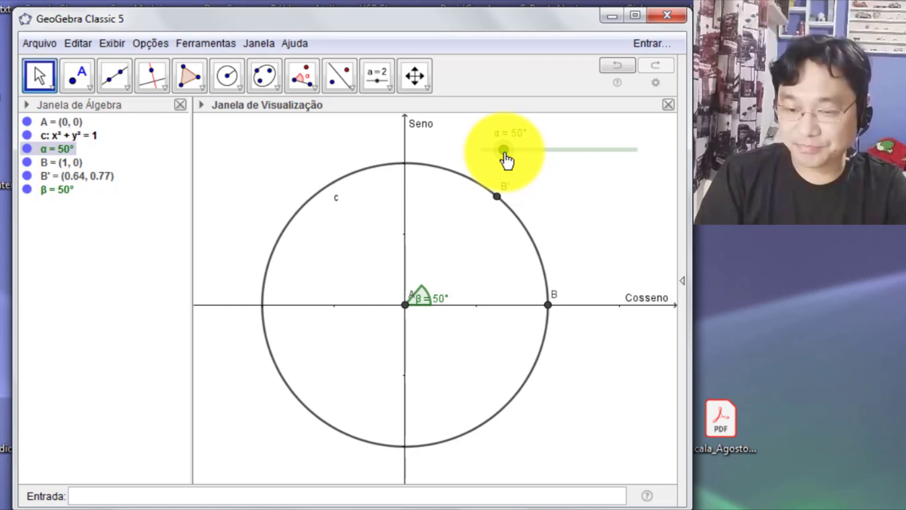
drag(506, 161, 510, 163)
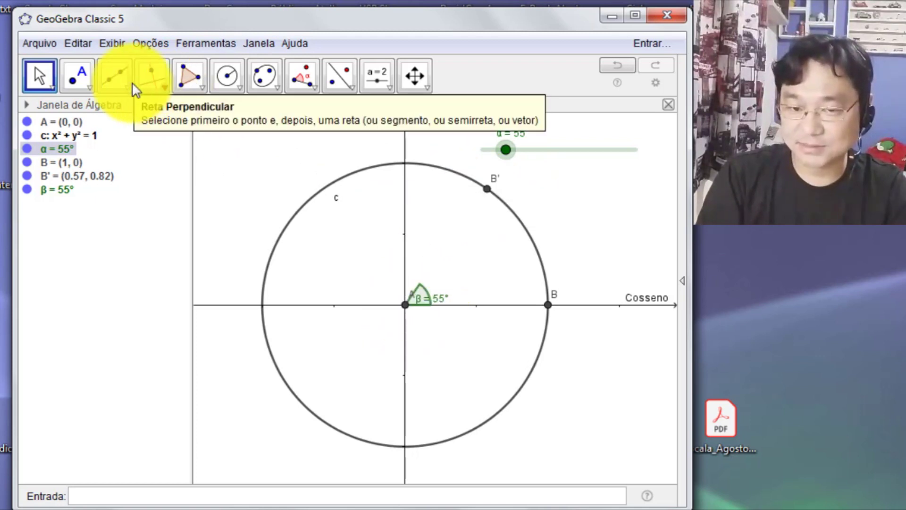
Draw a segment from the circle's centre A to the rotated point B'
click(120, 88)
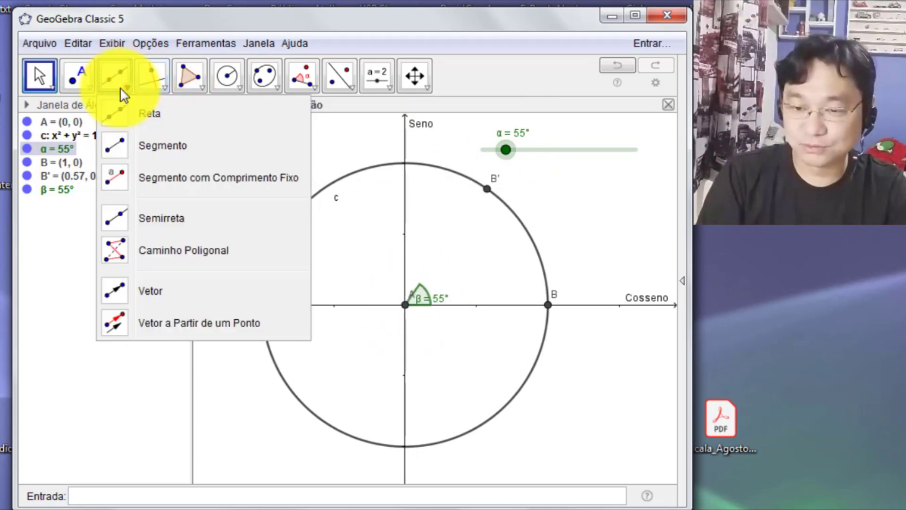
click(117, 152)
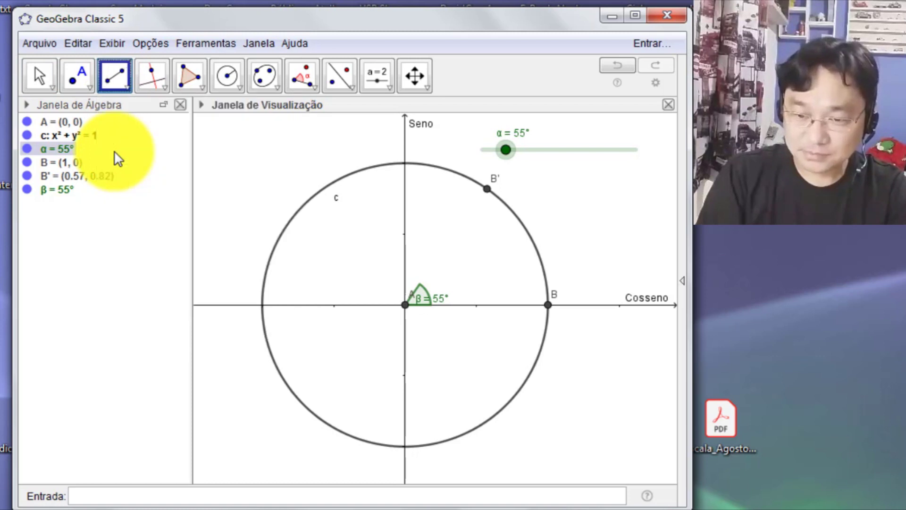
click(405, 302)
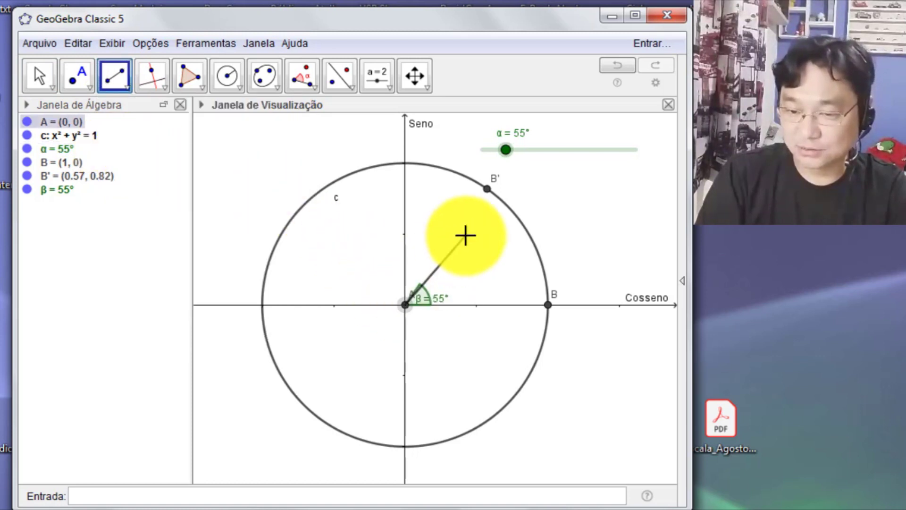
click(488, 189)
click(115, 77)
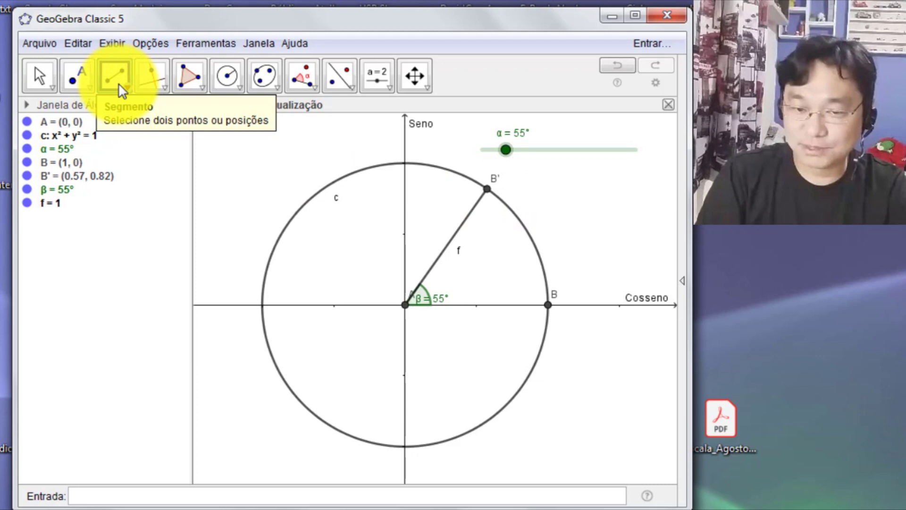
click(122, 90)
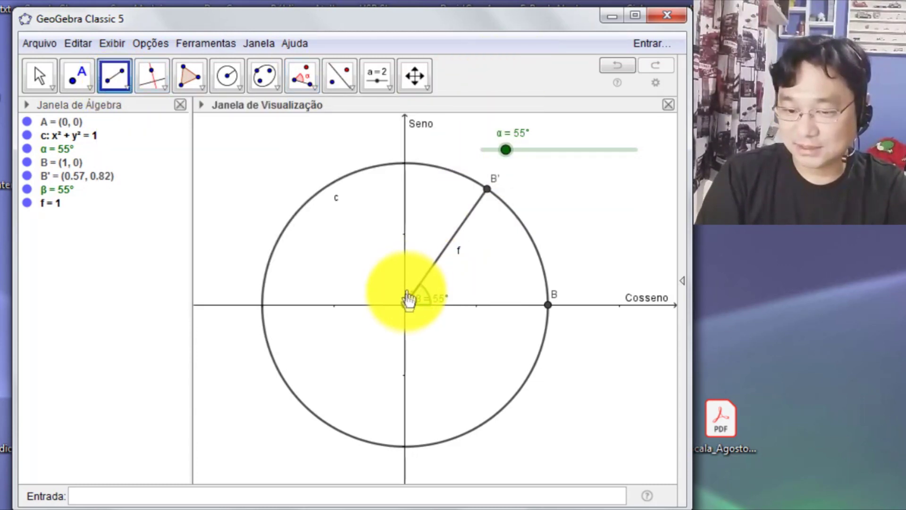
click(492, 195)
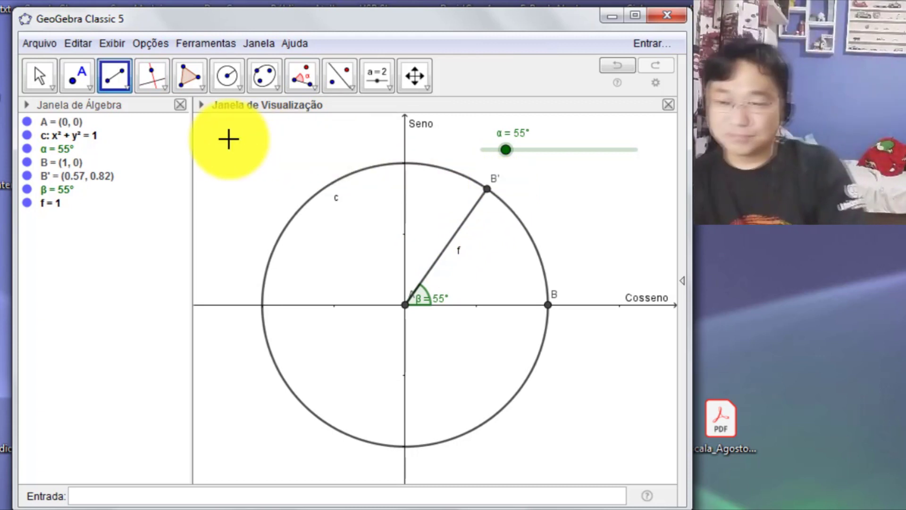
Set the α slider to 50° and hide the label of the segment from A to B'
key(Escape)
mouse_move(507, 152)
mouse_down()
mouse_move(530, 155)
mouse_move(492, 158)
mouse_move(583, 162)
mouse_move(506, 158)
mouse_up()
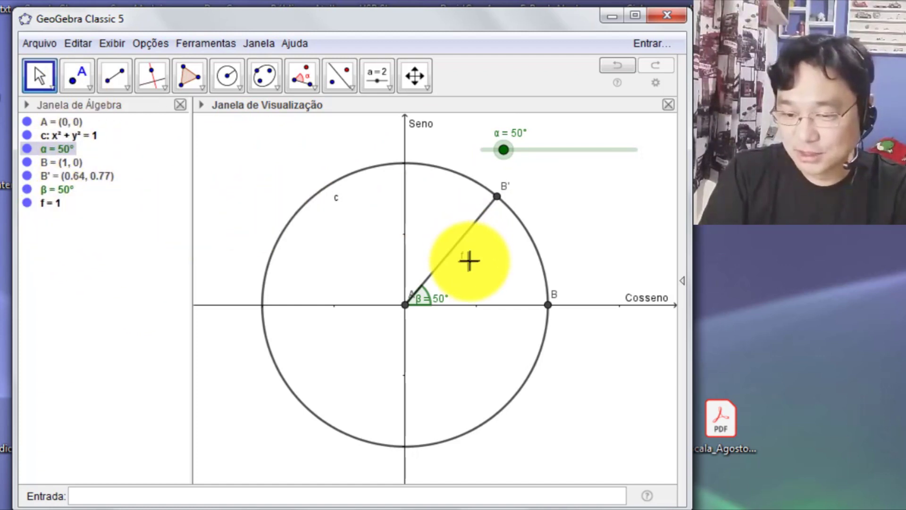
right_click(42, 203)
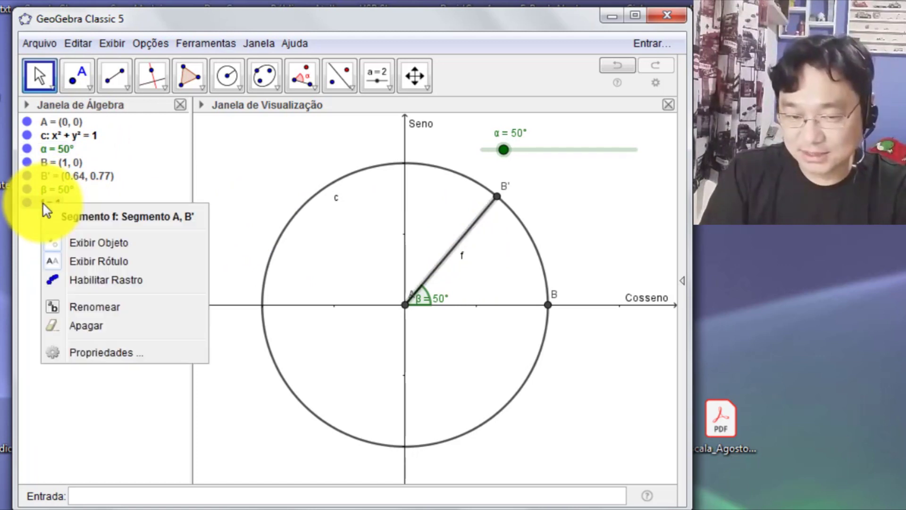
click(102, 261)
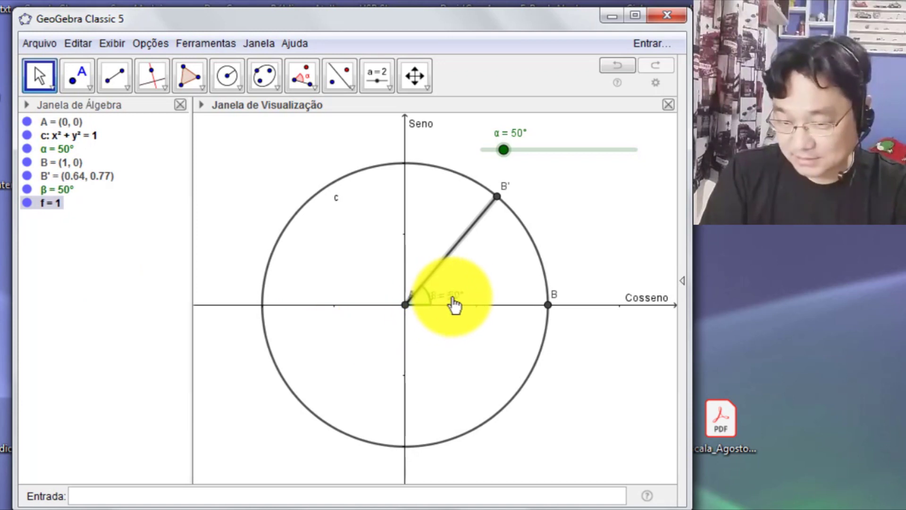
Set the label of the angle at vertex A to show only its value (Valor)
right_click(425, 307)
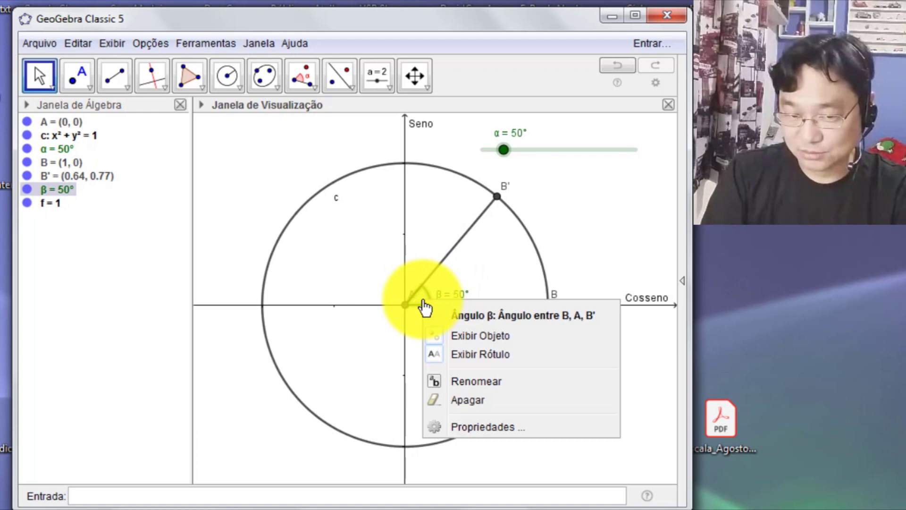
click(483, 427)
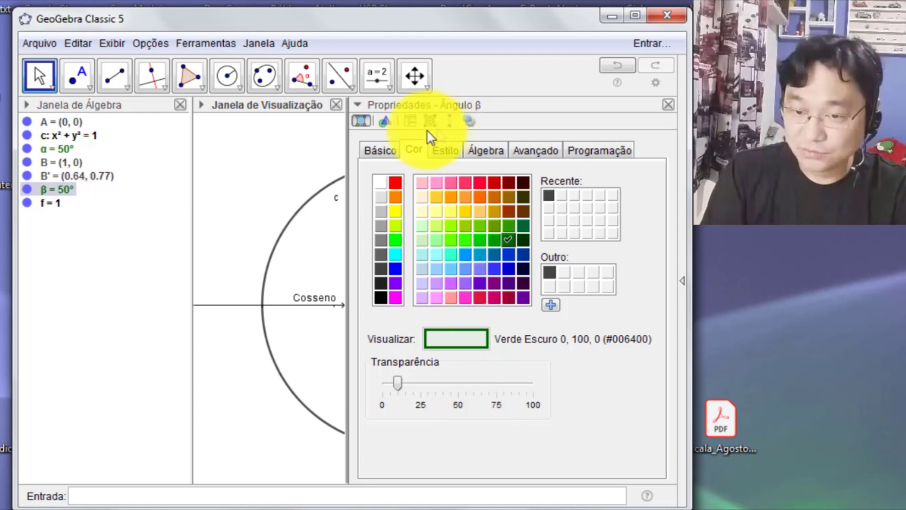
click(385, 148)
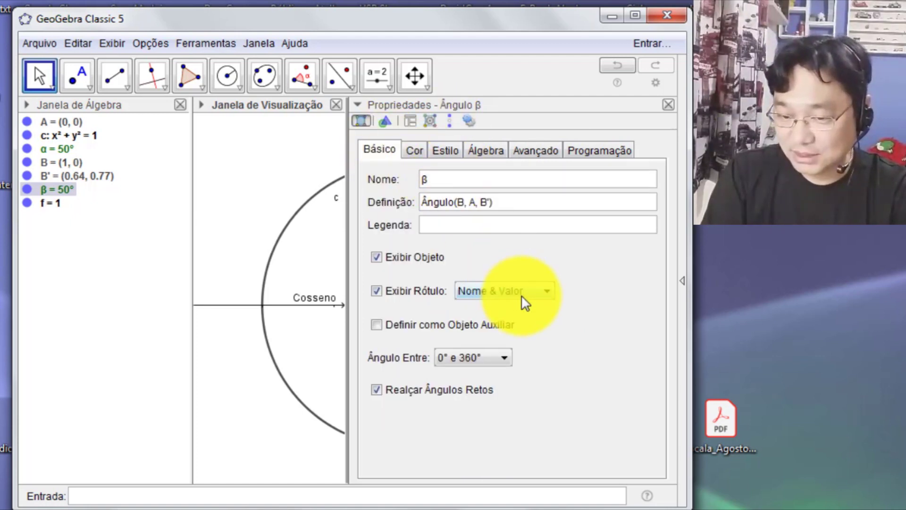
click(540, 292)
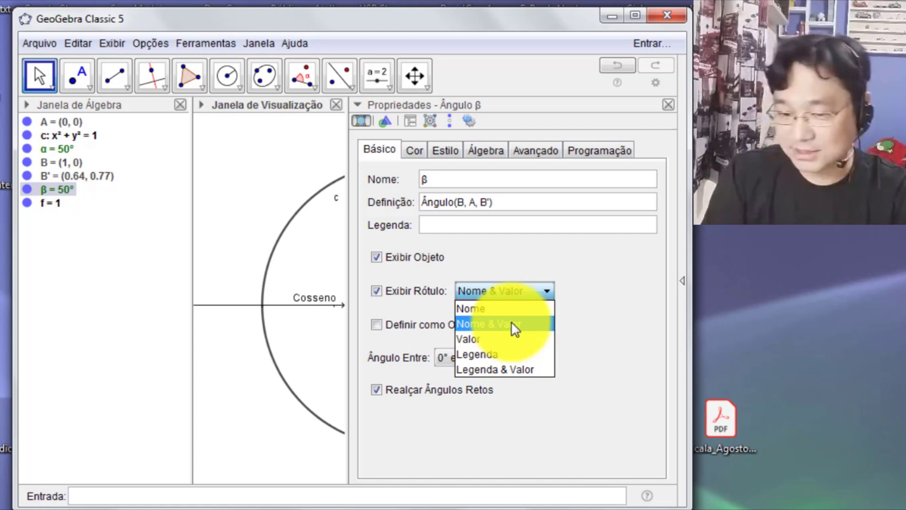
click(475, 338)
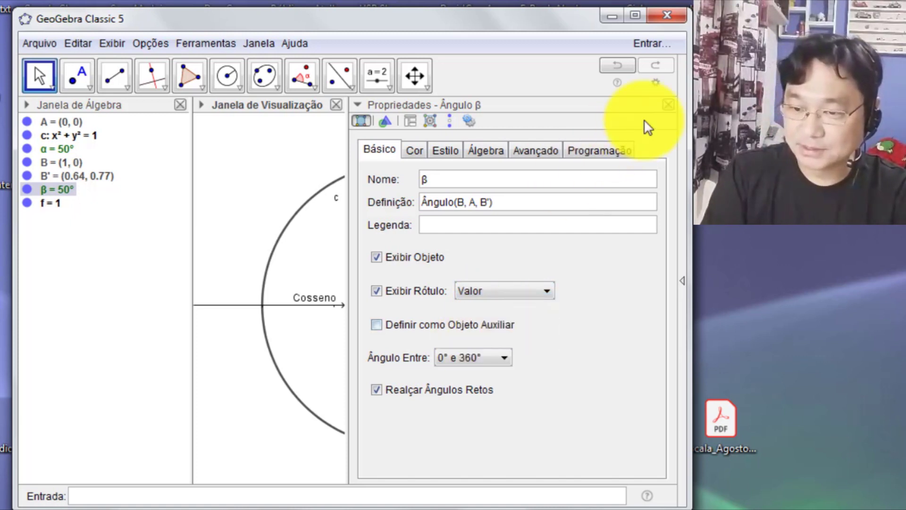
click(672, 109)
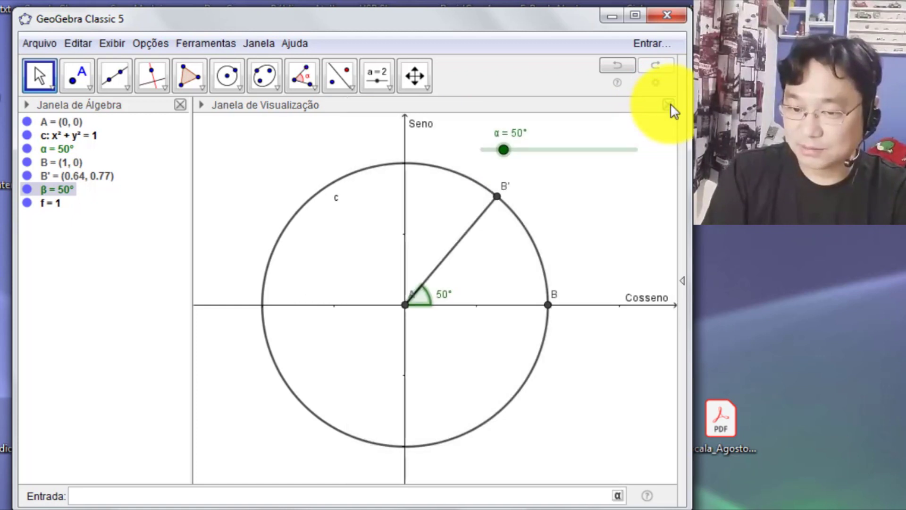
Hide the label of the rotated point B' and set the α slider to 45°
click(511, 154)
mouse_move(512, 154)
mouse_down()
mouse_move(519, 154)
mouse_move(502, 153)
mouse_move(537, 154)
mouse_move(506, 154)
mouse_up()
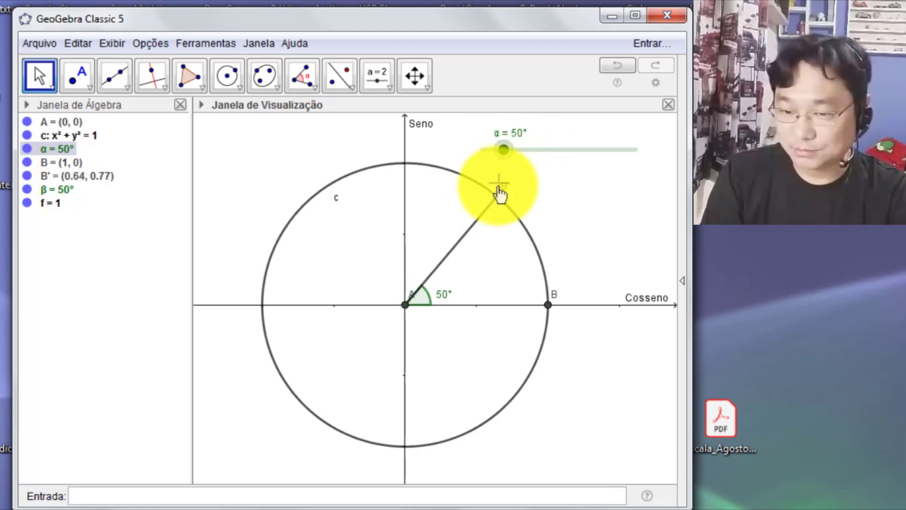
right_click(498, 204)
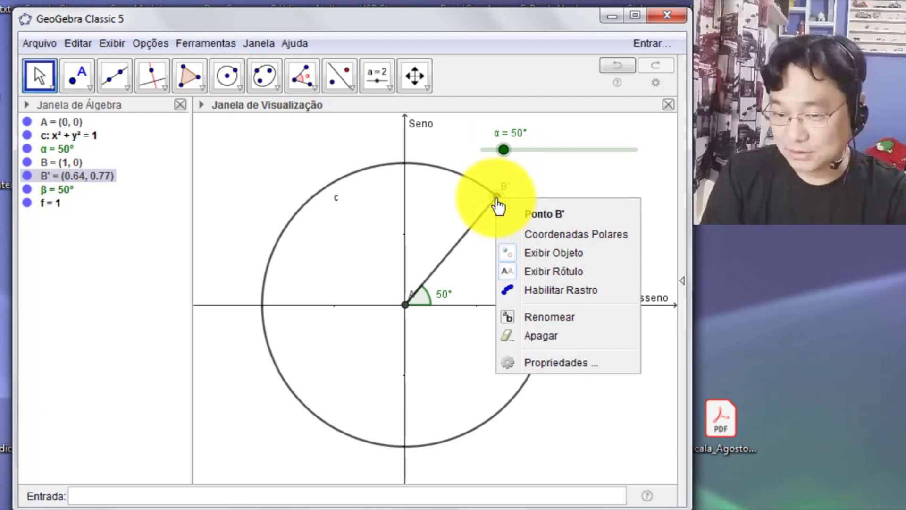
click(528, 270)
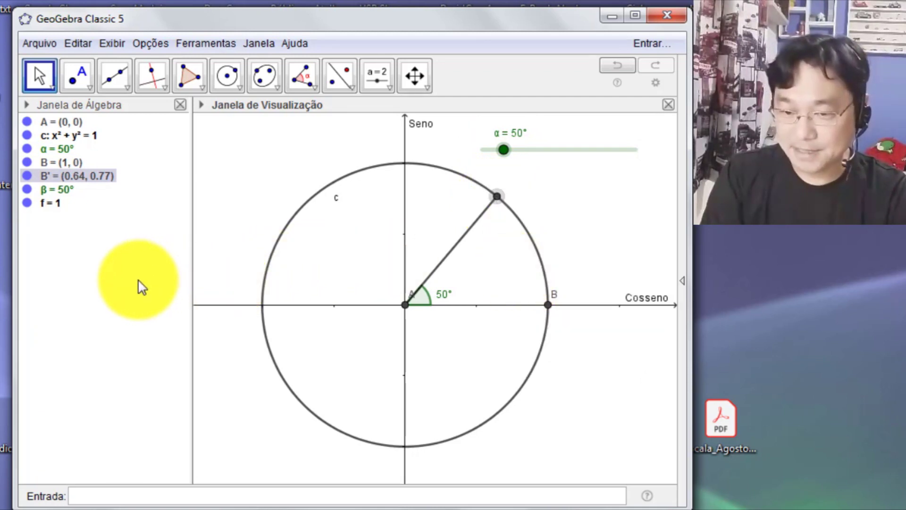
mouse_move(505, 148)
mouse_down()
mouse_move(520, 147)
mouse_move(502, 149)
mouse_up()
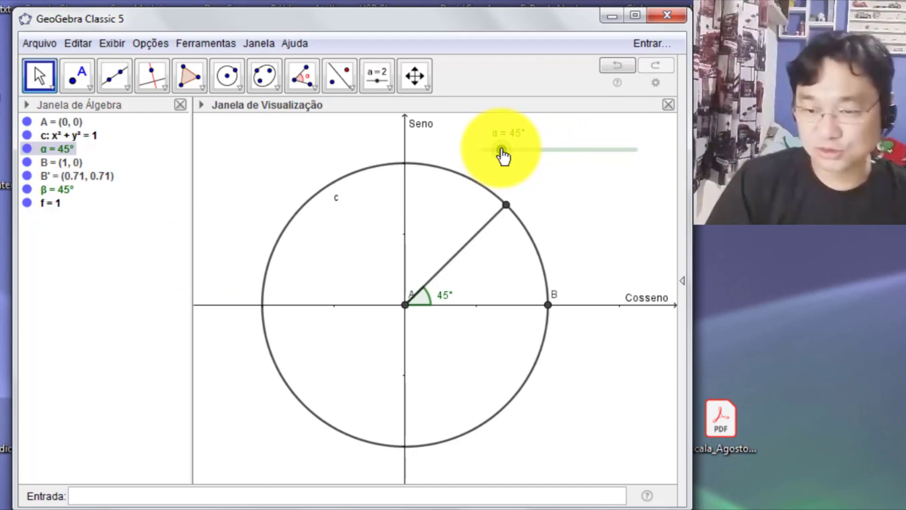
click(88, 285)
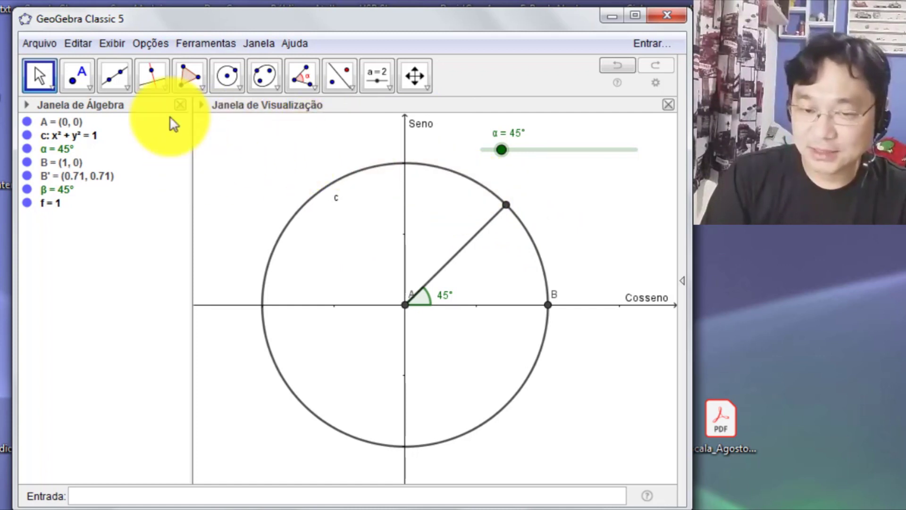
Draw a line through B' perpendicular to the Seno axis and move the α slider to 30° to test it
click(164, 88)
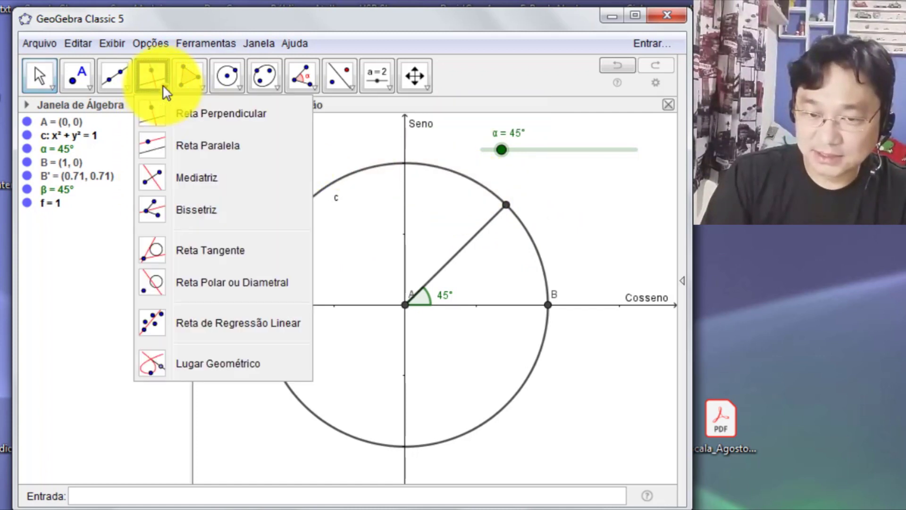
click(154, 113)
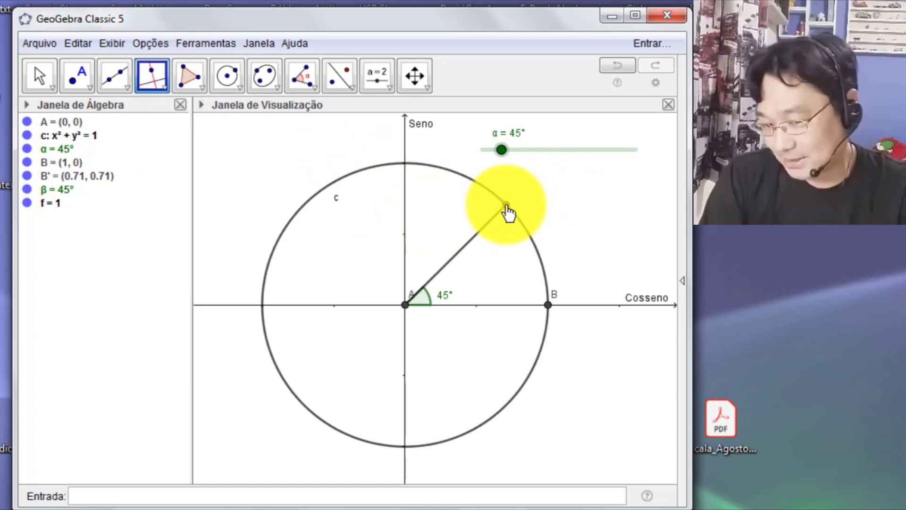
click(406, 209)
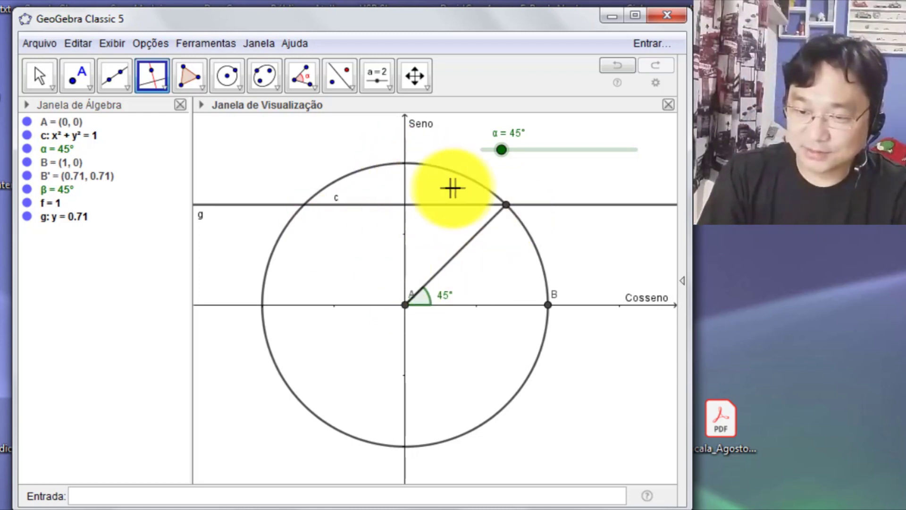
click(45, 78)
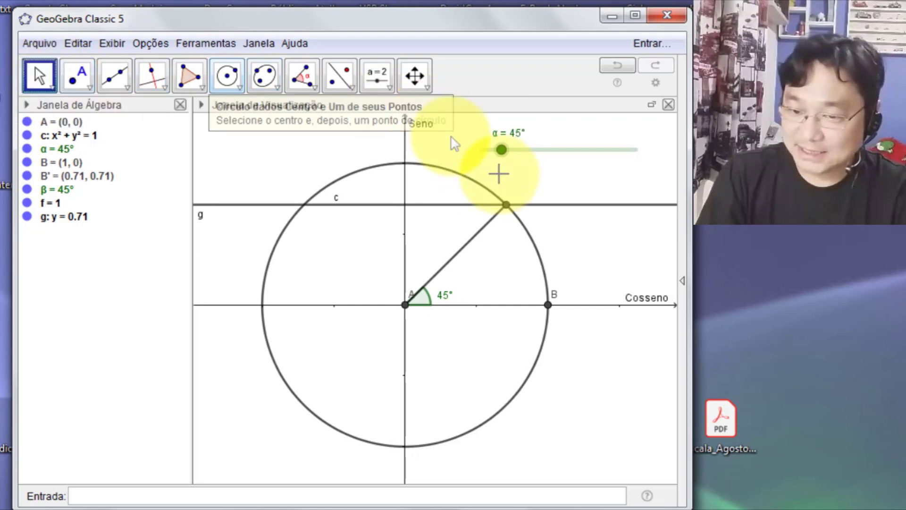
mouse_move(502, 150)
mouse_down()
mouse_move(515, 155)
mouse_move(496, 154)
mouse_up()
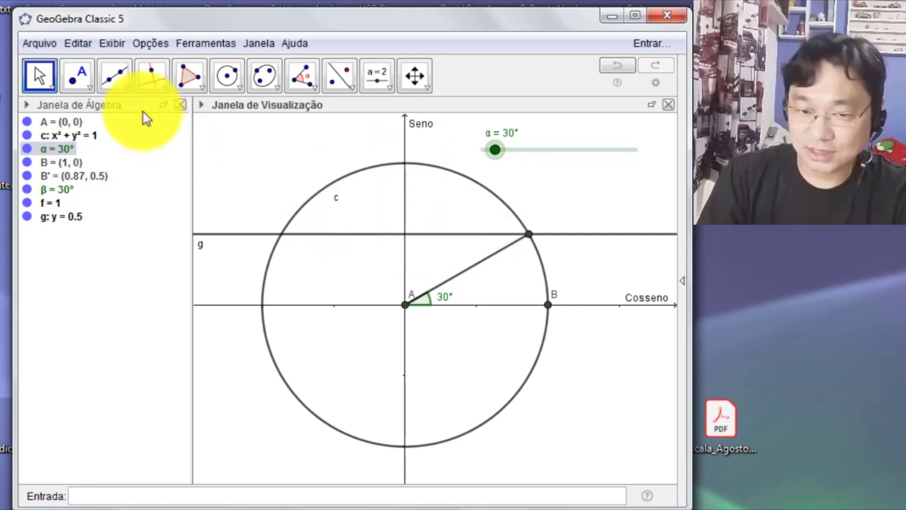
Create the intersection point of the perpendicular line through B' and the Seno axis
click(124, 86)
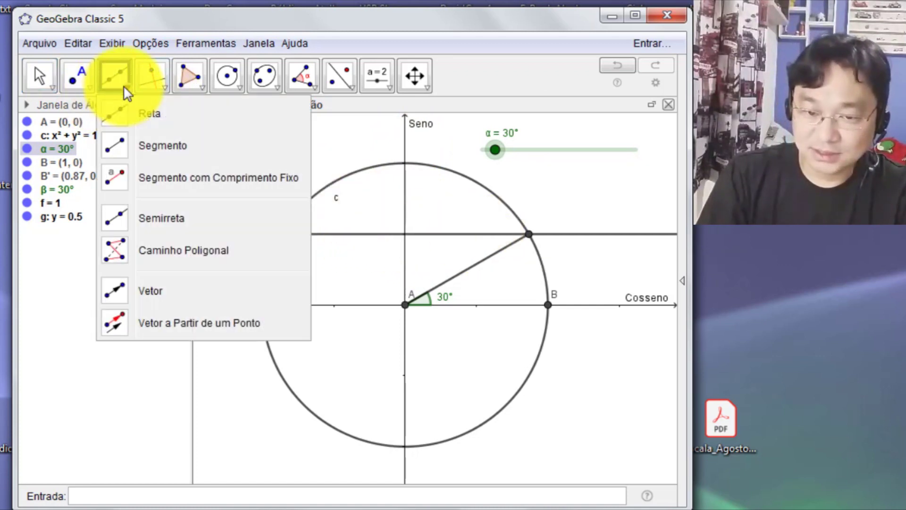
mouse_move(153, 84)
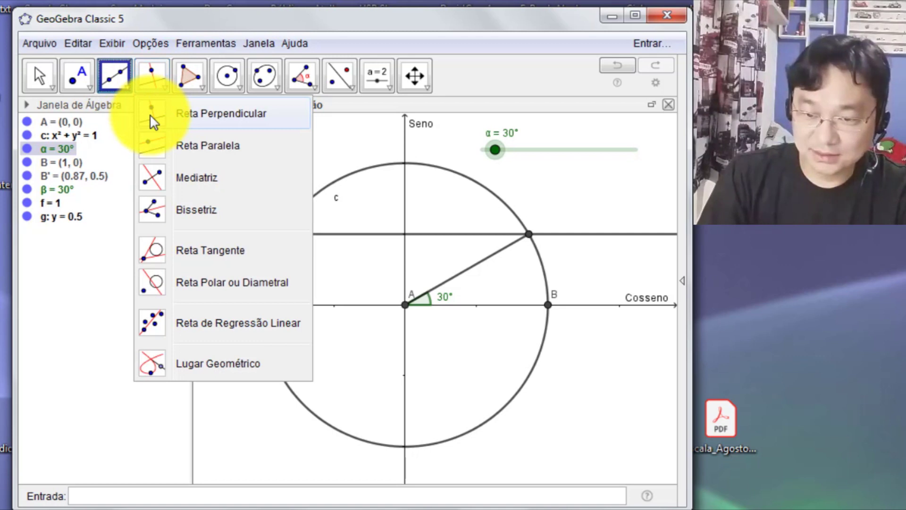
mouse_move(88, 88)
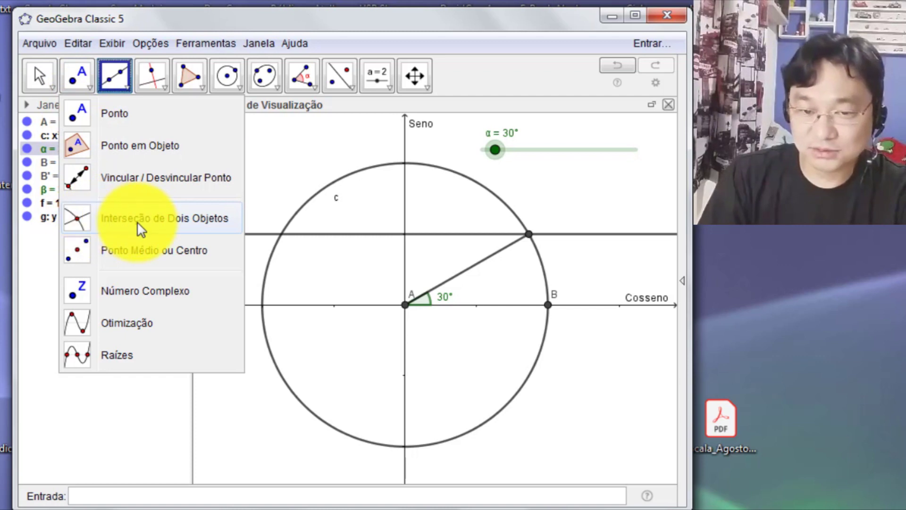
click(72, 75)
mouse_move(81, 84)
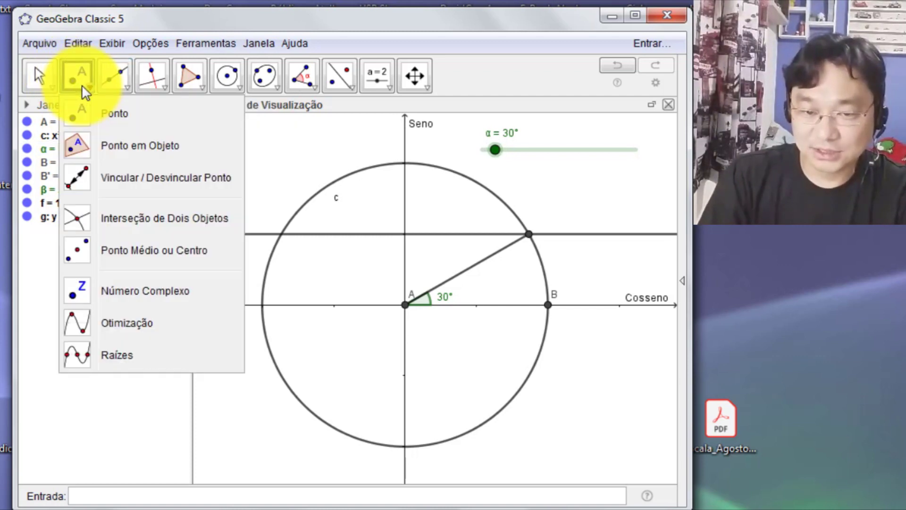
click(84, 225)
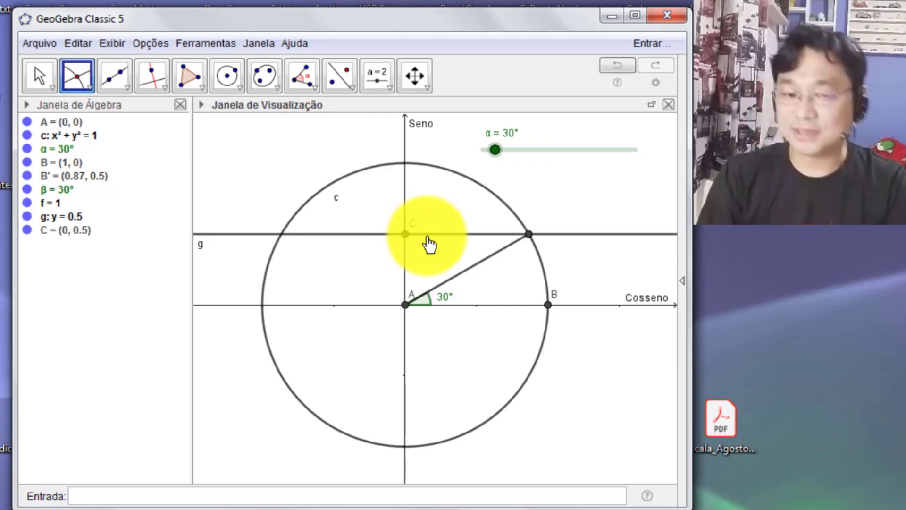
click(406, 237)
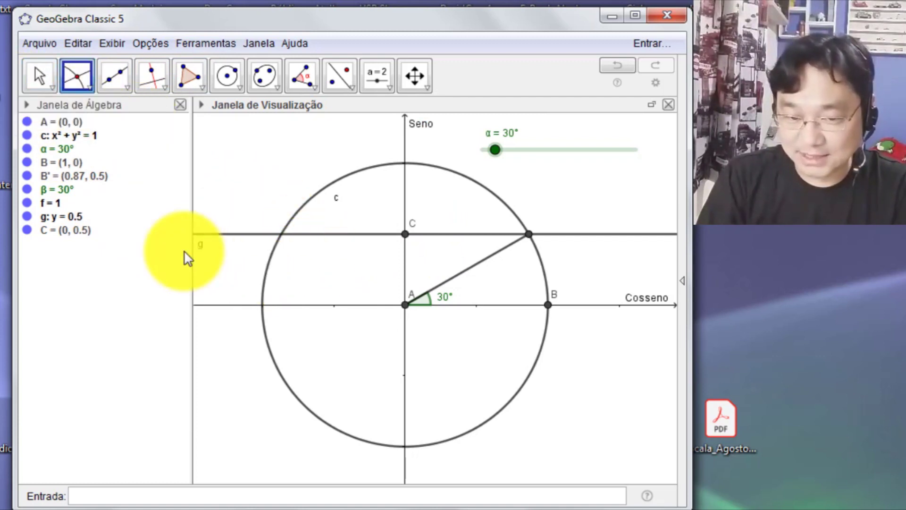
Hide the horizontal line through B' and set the α slider to 40°
key(Escape)
mouse_move(494, 155)
mouse_down()
mouse_move(512, 151)
mouse_move(494, 158)
mouse_up()
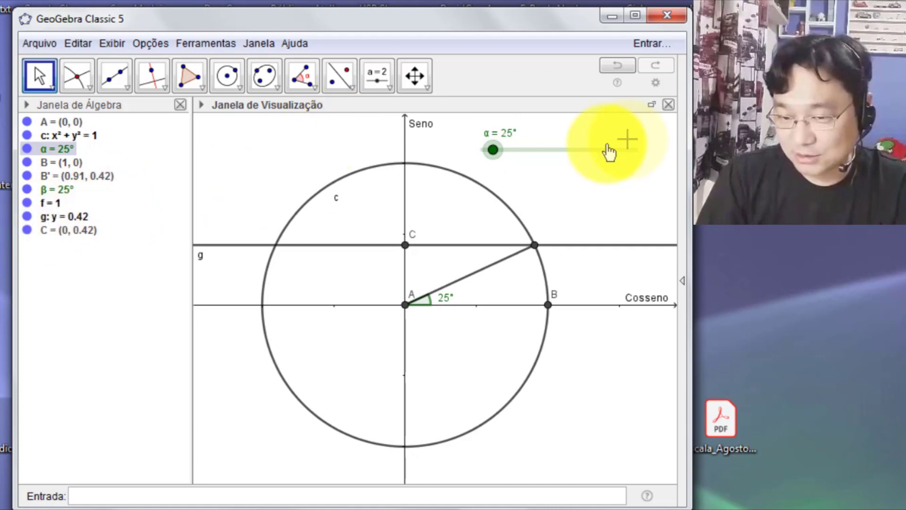
click(28, 217)
drag(494, 150, 499, 150)
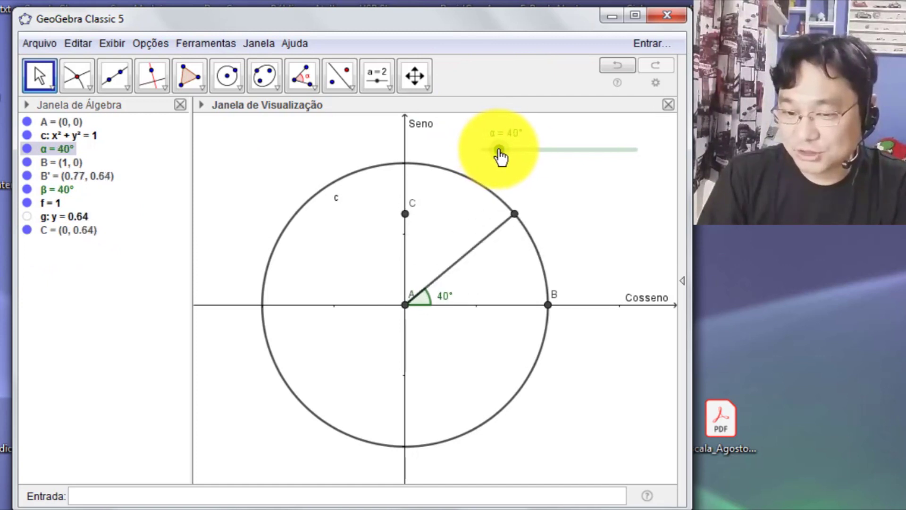
click(27, 216)
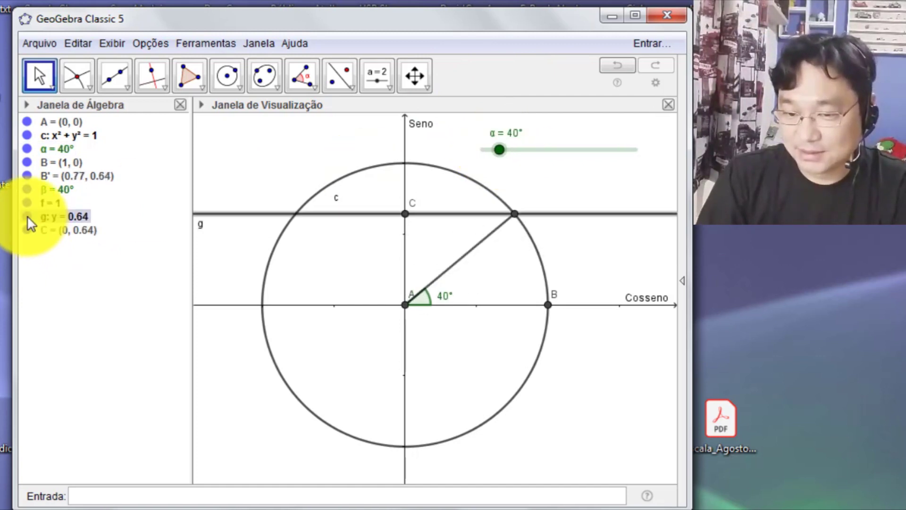
click(27, 216)
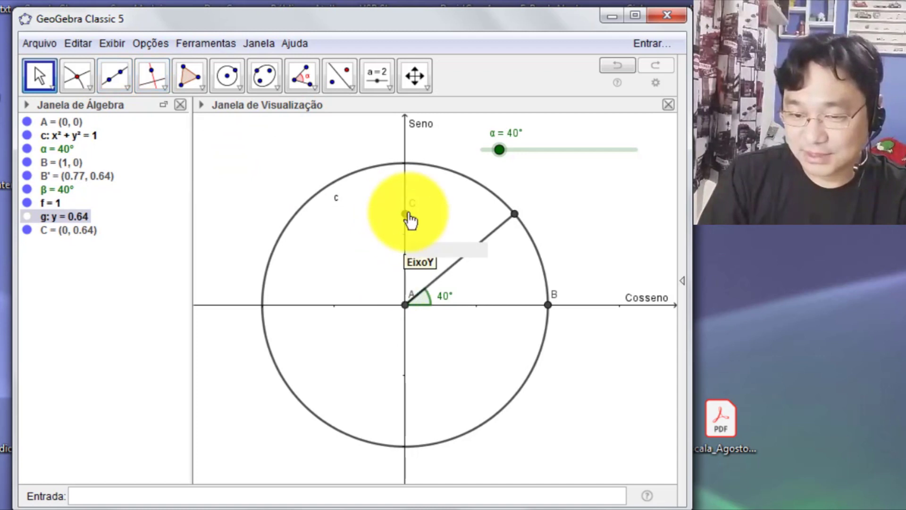
Draw a segment between the circle's centre A and point C on the Seno axis, and hide its label
click(122, 87)
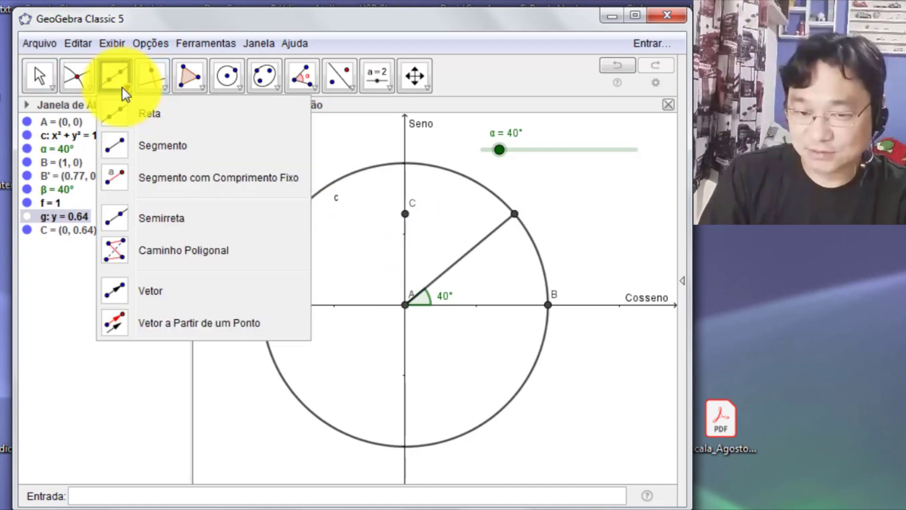
click(114, 151)
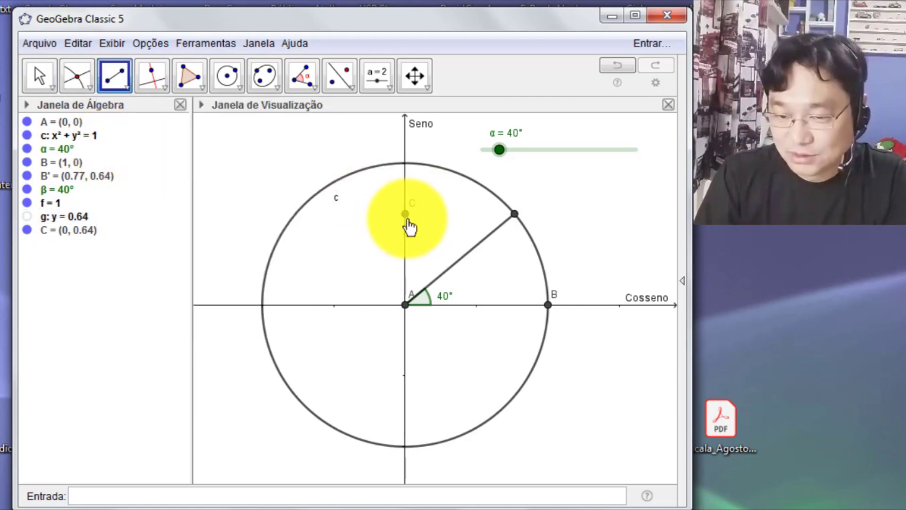
click(405, 305)
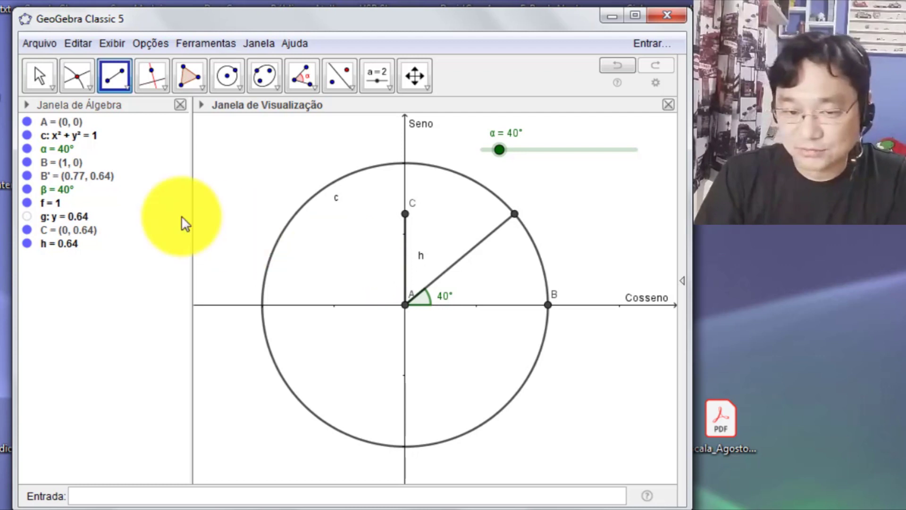
right_click(61, 246)
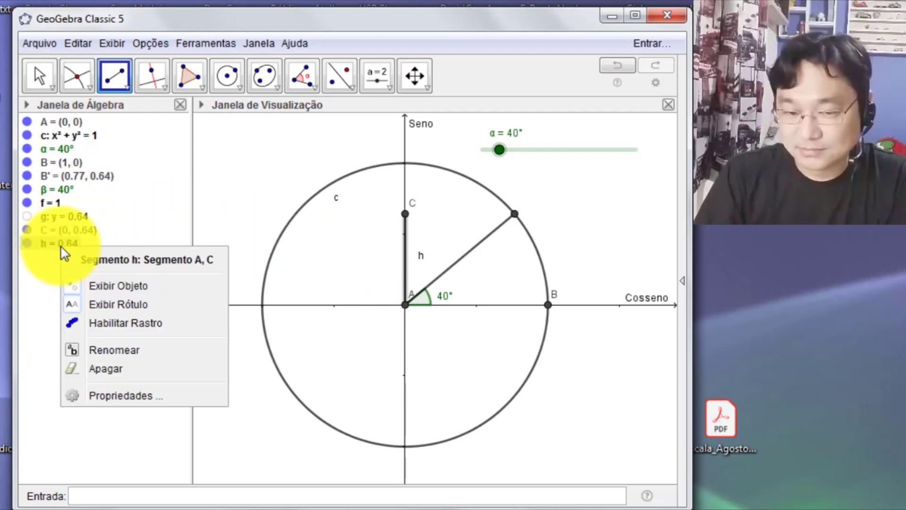
click(118, 303)
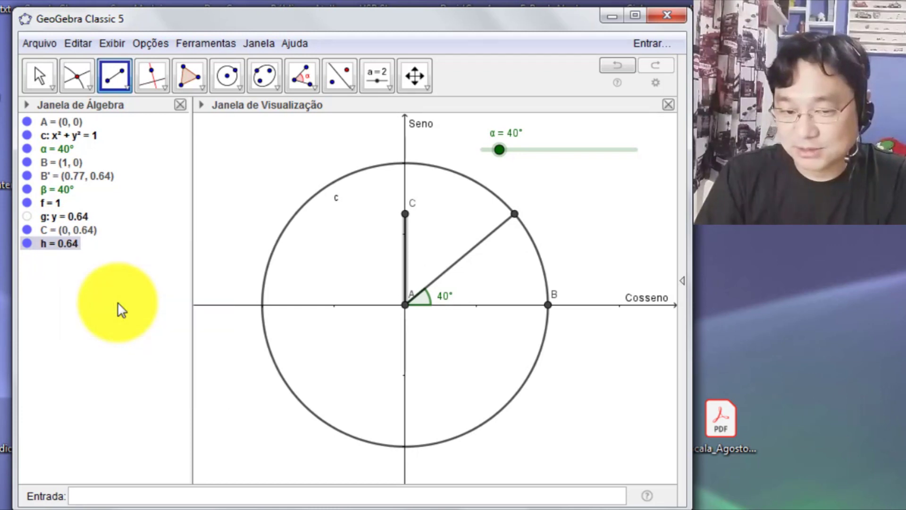
Colour the segment between A and C blue (#0000FF) and try the α slider, returning it to 40°
right_click(71, 251)
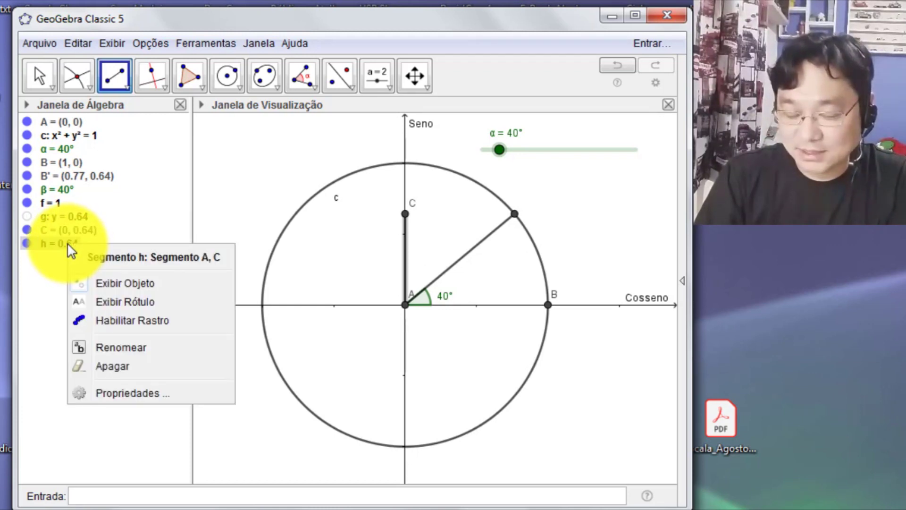
click(120, 392)
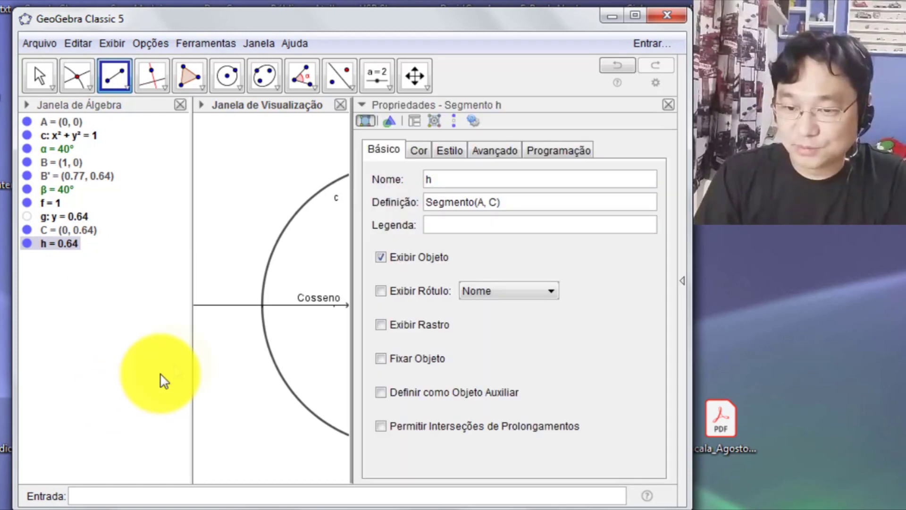
right_click(70, 246)
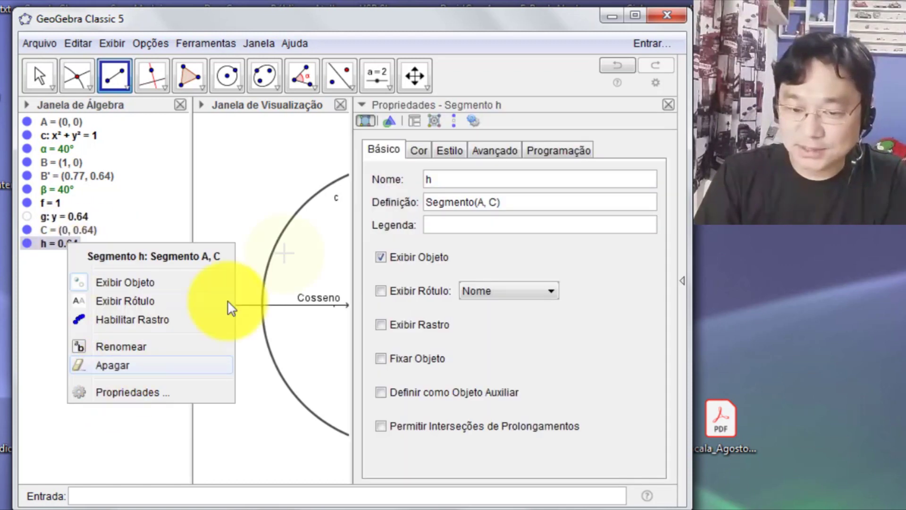
click(597, 131)
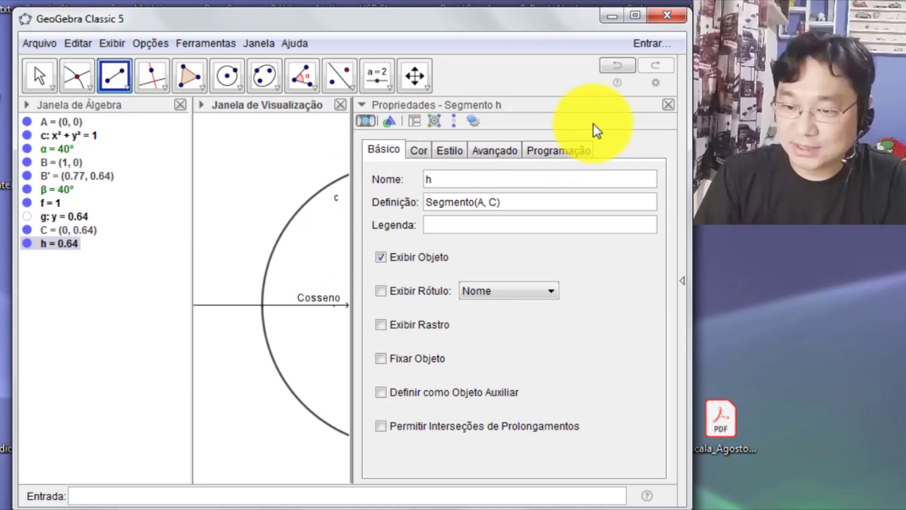
click(419, 149)
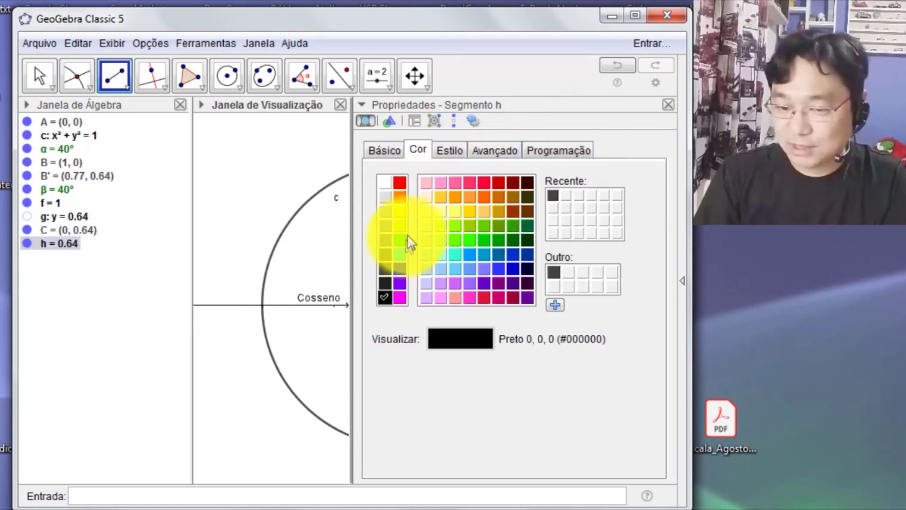
click(399, 268)
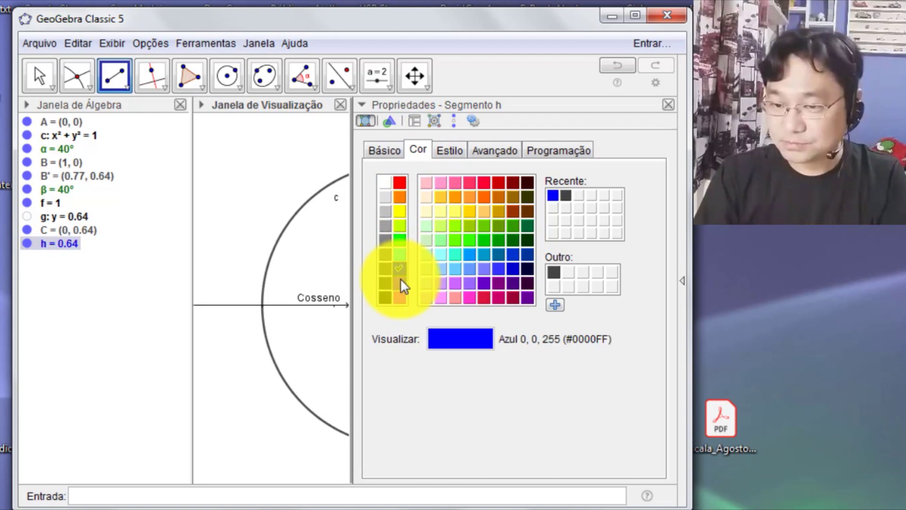
click(668, 104)
mouse_move(502, 158)
mouse_down()
mouse_move(516, 157)
mouse_move(493, 160)
mouse_move(502, 161)
mouse_up()
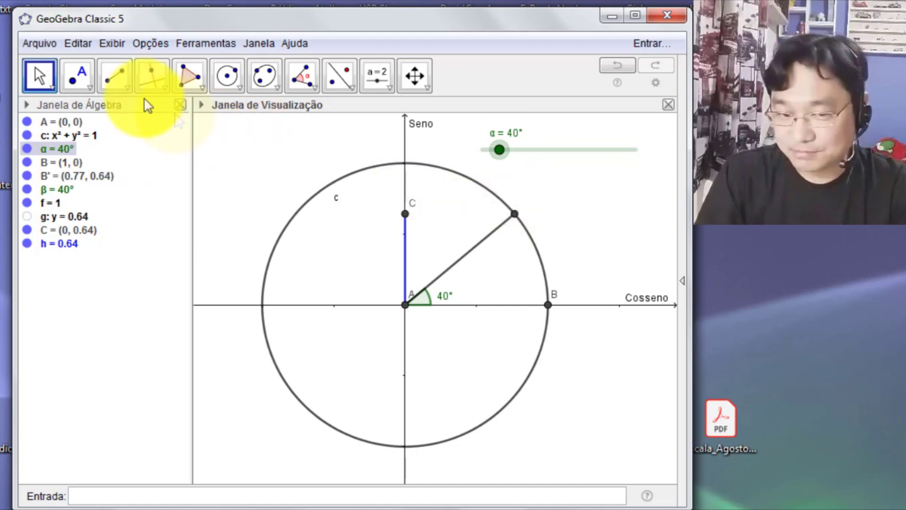
Draw a segment from point C to the rotated point B' on the circle and hide its label
click(126, 87)
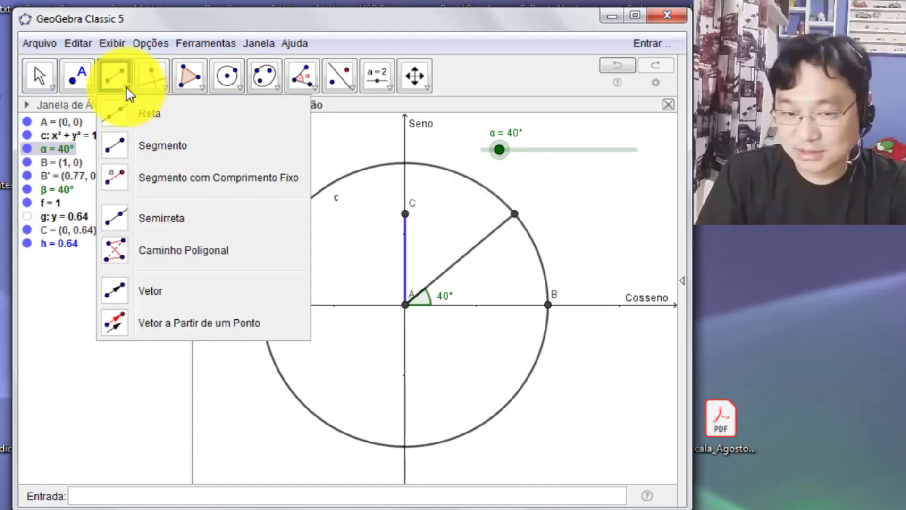
click(113, 152)
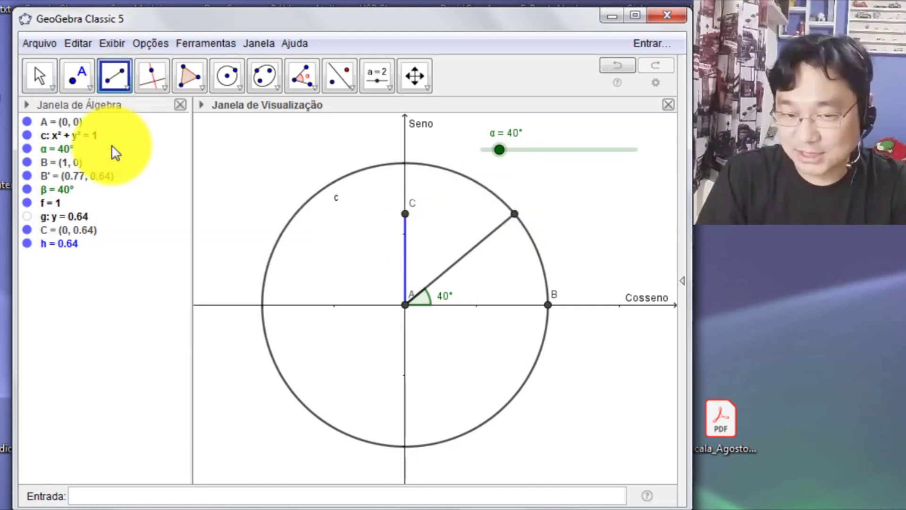
click(405, 213)
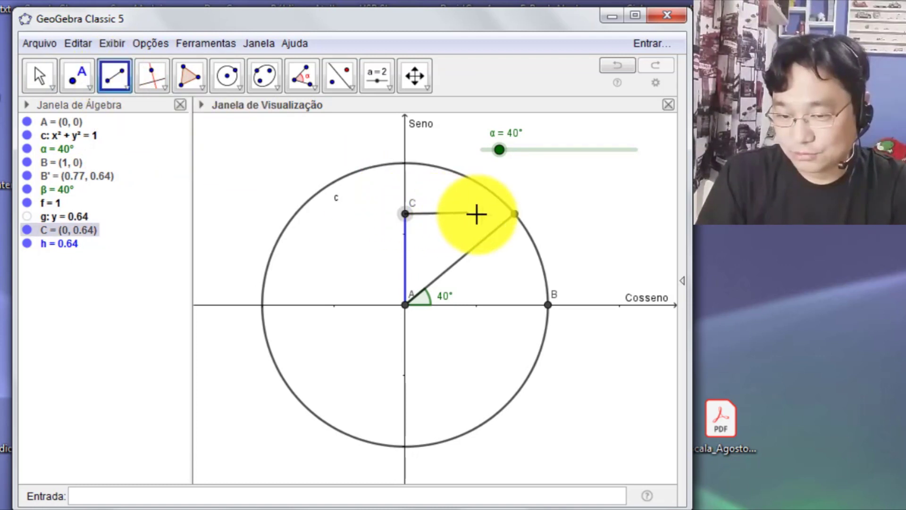
click(516, 215)
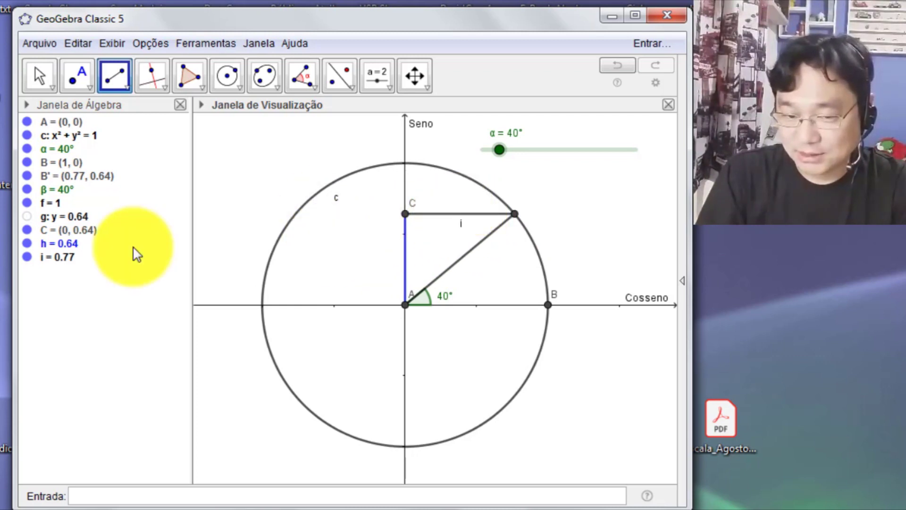
right_click(54, 256)
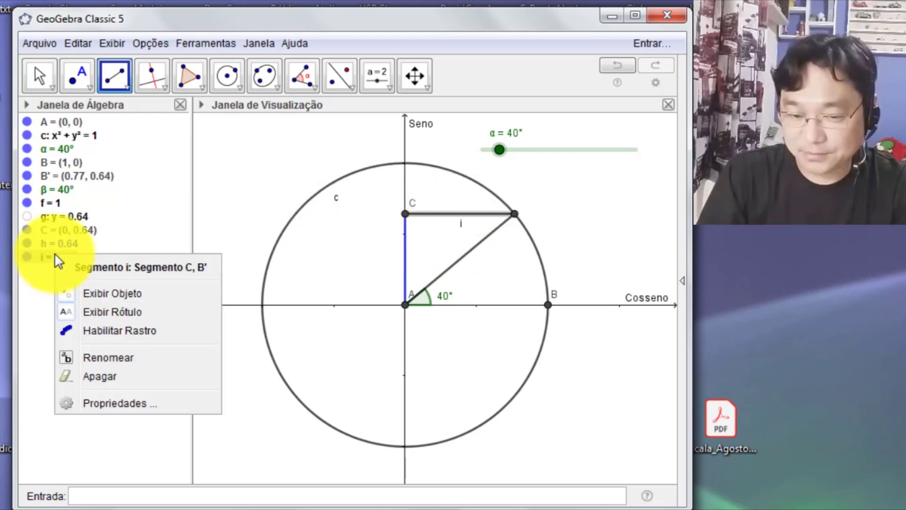
click(102, 313)
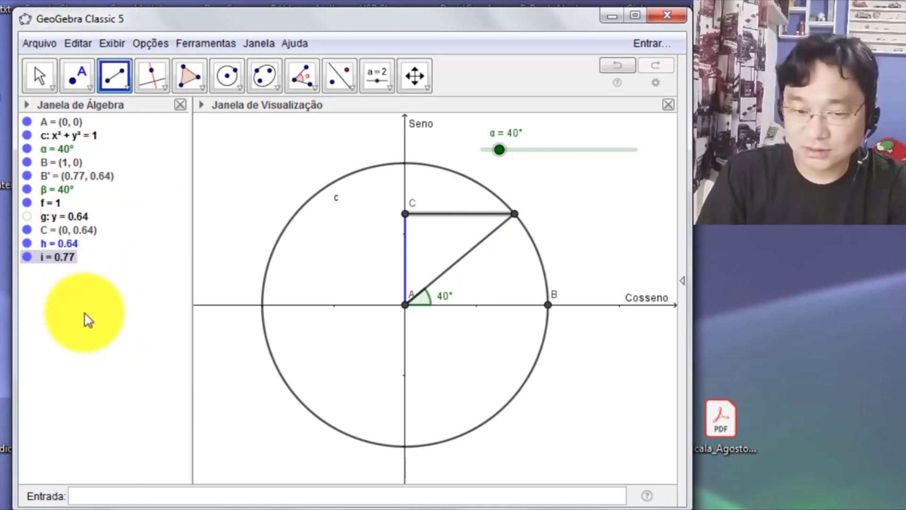
Give the segment between C and B' a dotted line style and test it with the α slider
right_click(63, 267)
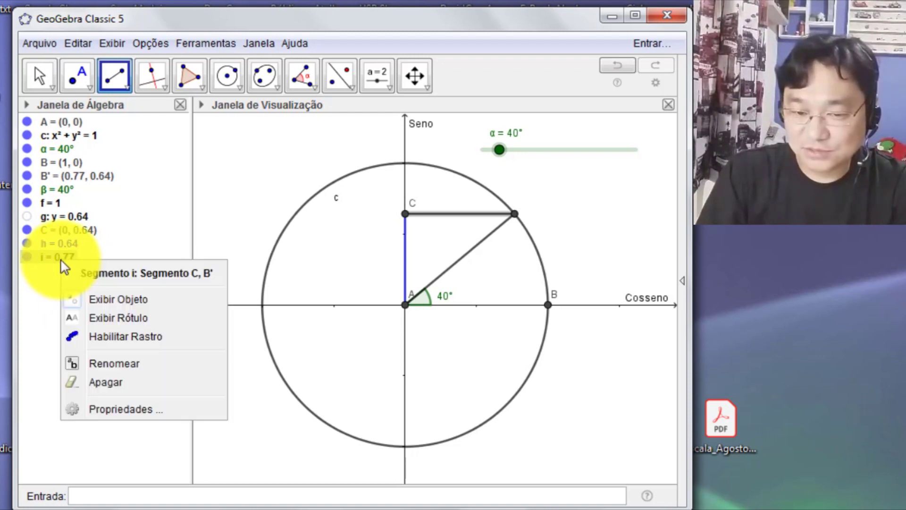
click(121, 409)
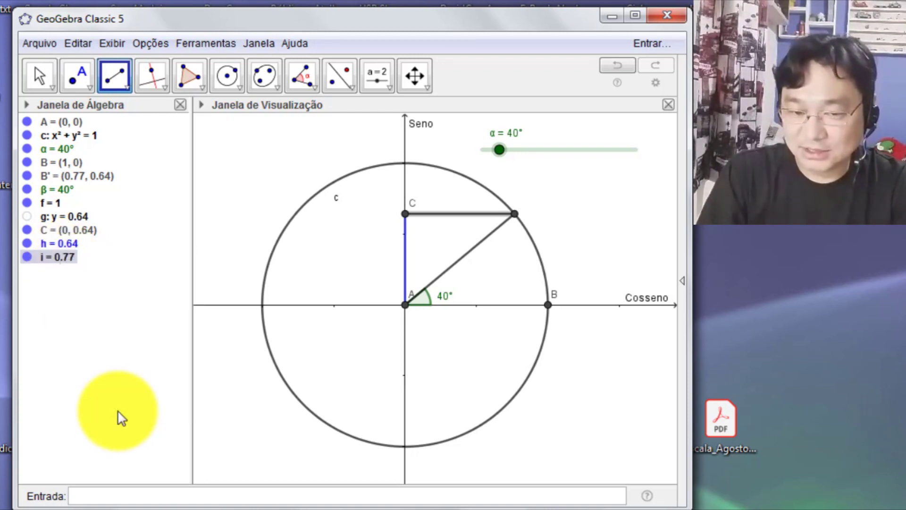
click(455, 154)
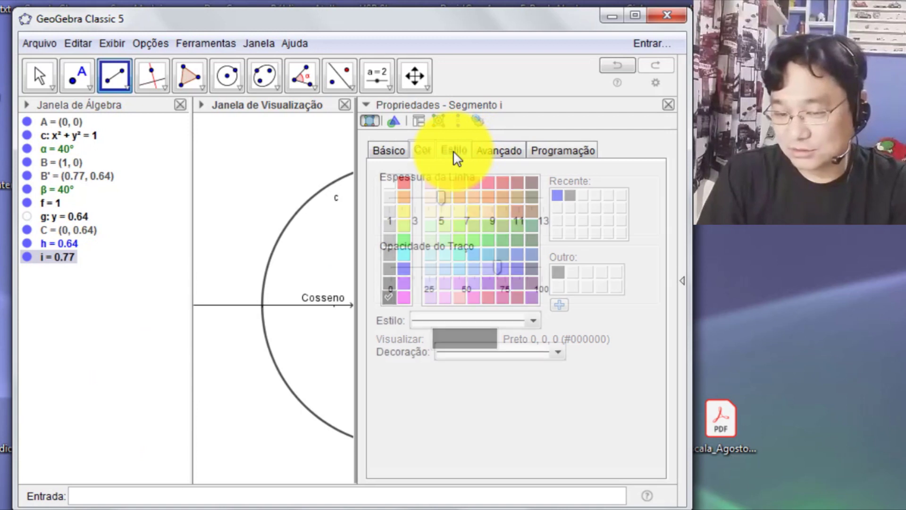
click(529, 321)
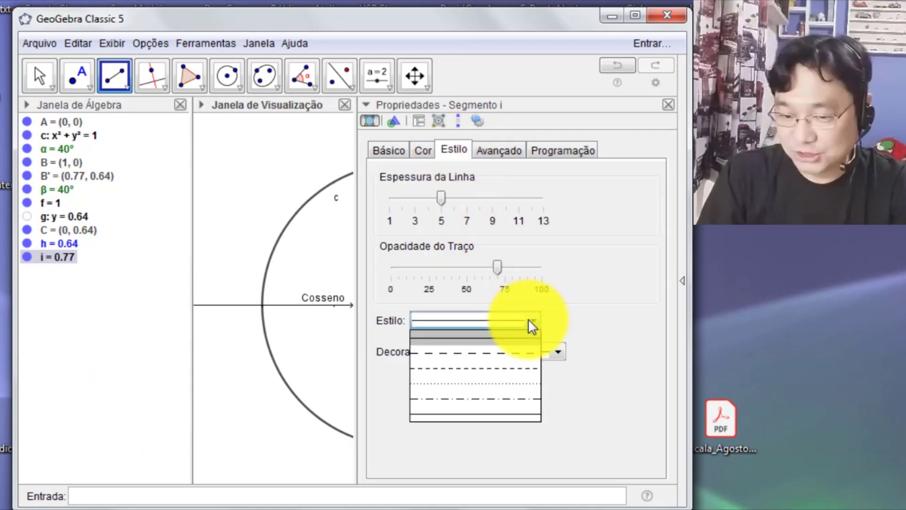
click(496, 390)
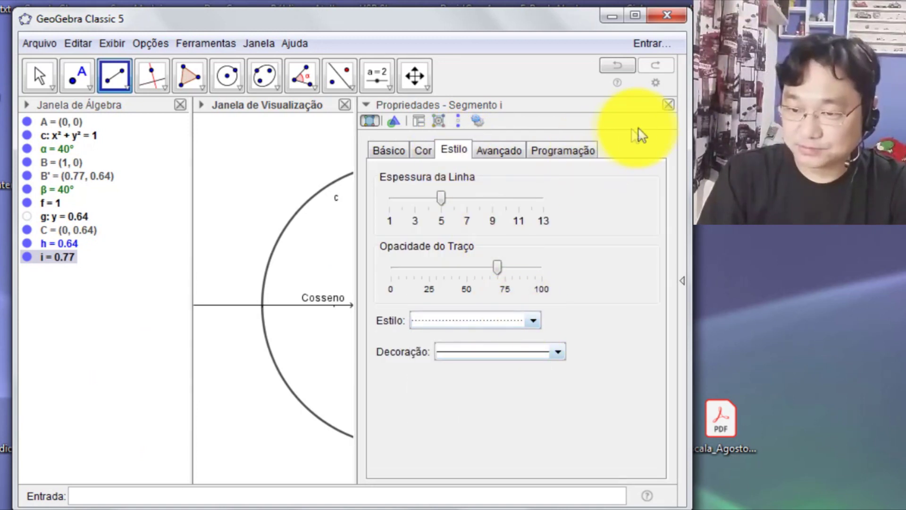
click(668, 106)
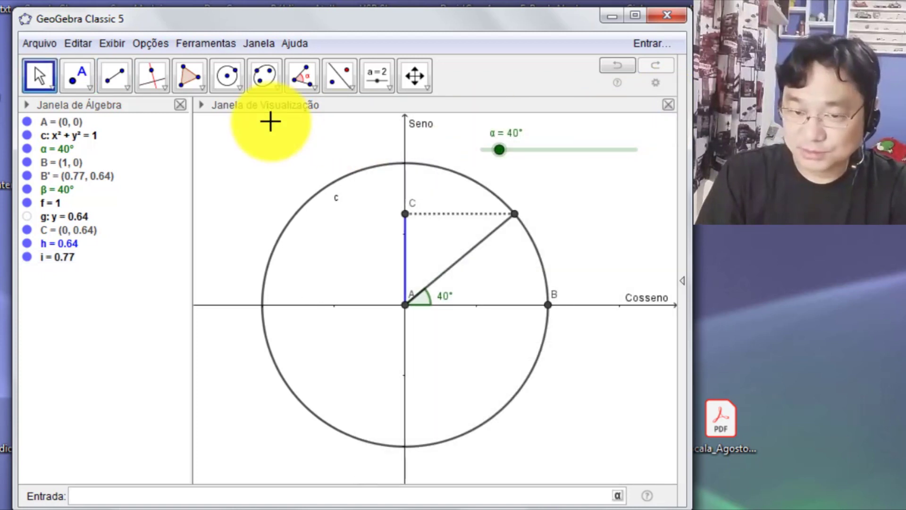
mouse_move(502, 151)
mouse_down()
mouse_move(518, 151)
mouse_move(493, 156)
mouse_move(501, 154)
mouse_up()
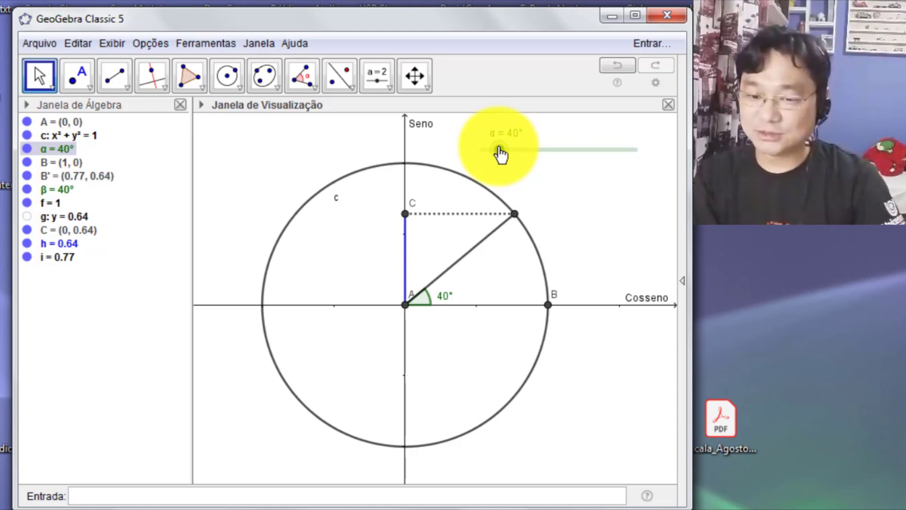
Hide the label of point C on the Seno axis and move the α slider, returning it to 40°
right_click(405, 217)
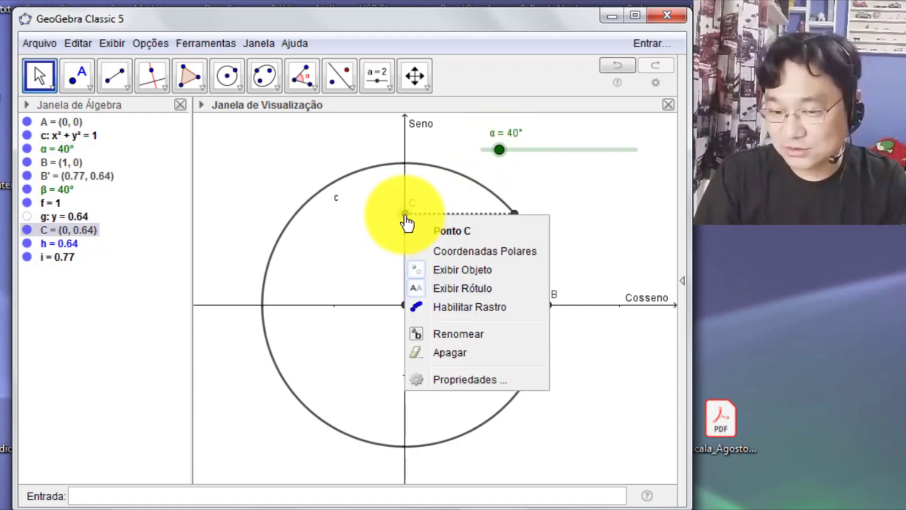
click(452, 289)
mouse_move(500, 151)
mouse_down()
mouse_move(512, 155)
mouse_move(485, 155)
mouse_move(506, 156)
mouse_move(500, 162)
mouse_up()
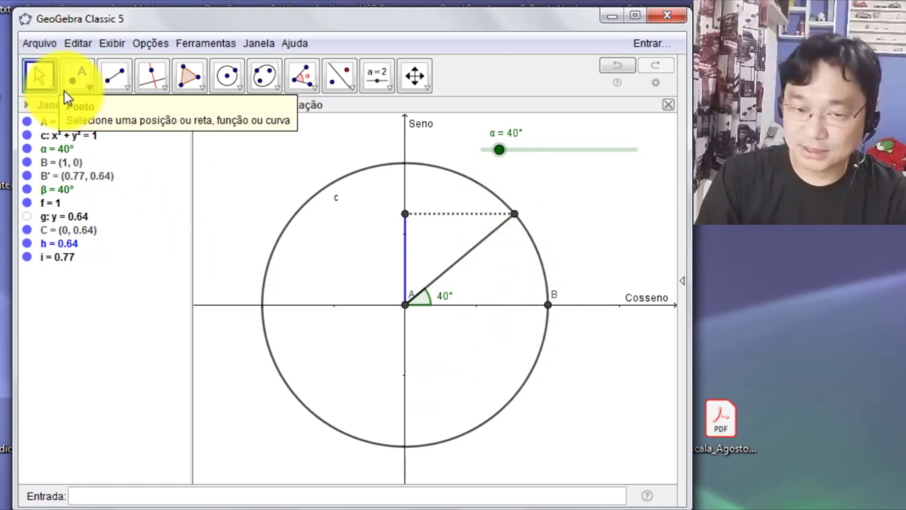
Draw a line through B' perpendicular to the Cosseno axis and test it with the α slider, ending at 40°
click(78, 87)
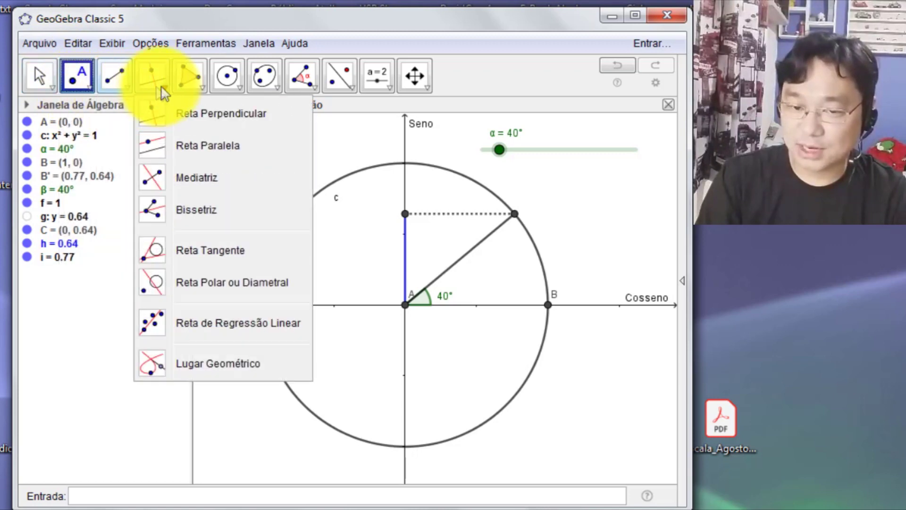
mouse_move(166, 90)
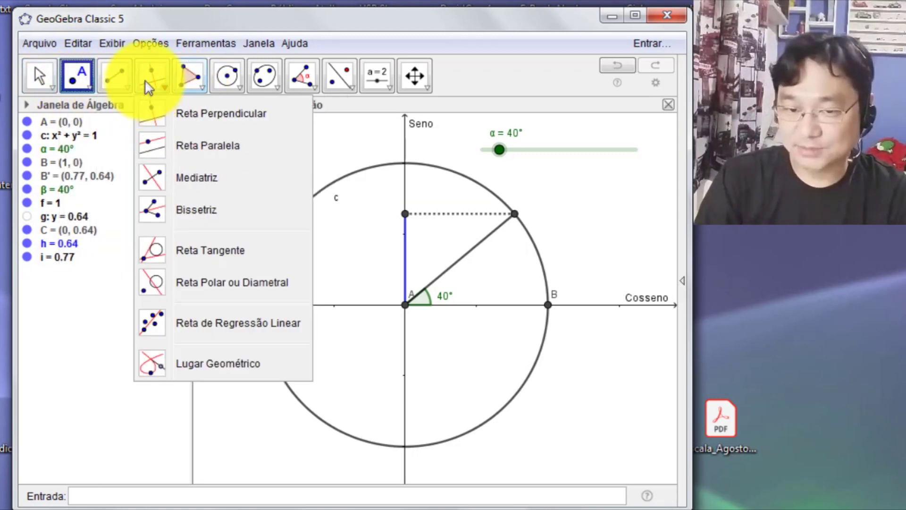
click(161, 87)
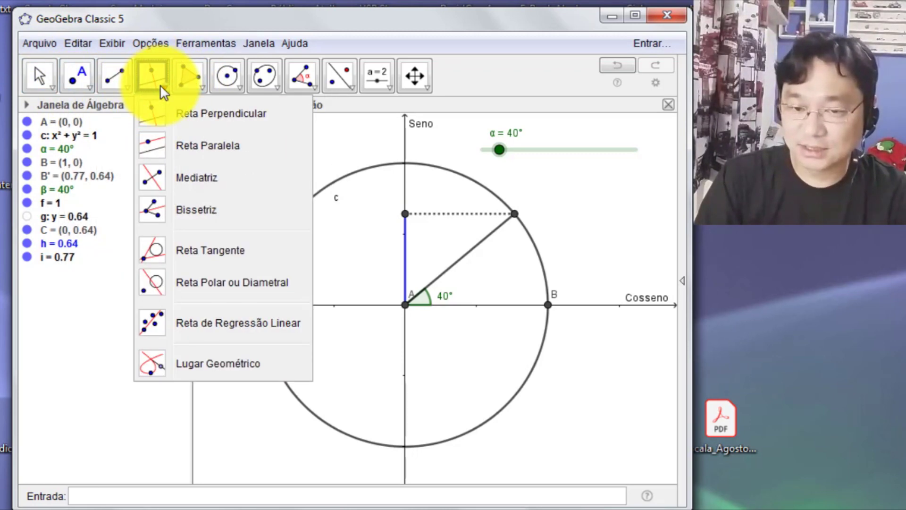
click(152, 124)
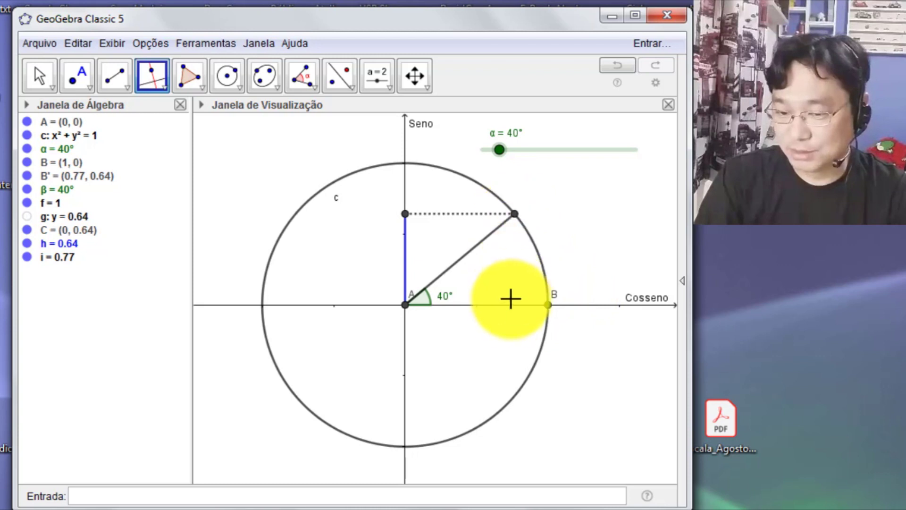
click(515, 216)
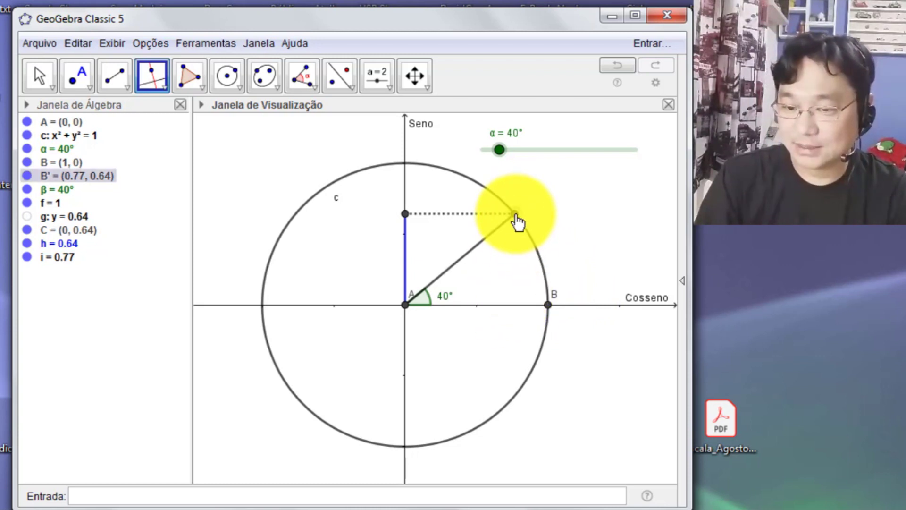
click(516, 308)
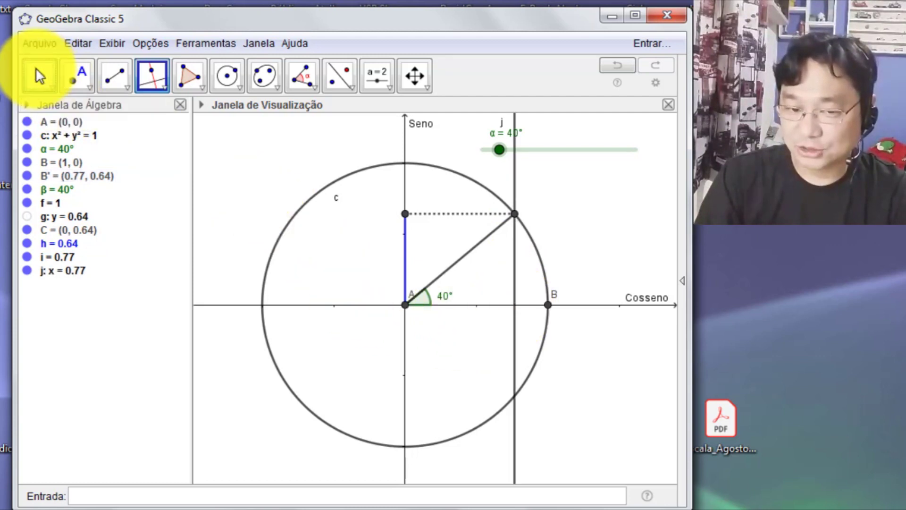
click(39, 77)
mouse_move(499, 152)
mouse_down()
mouse_move(521, 152)
mouse_move(490, 152)
mouse_move(512, 152)
mouse_move(501, 152)
mouse_up()
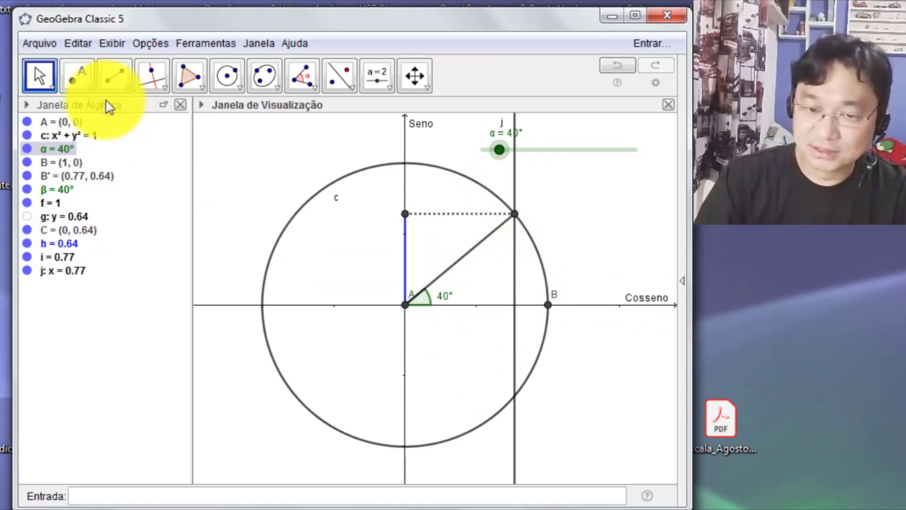
Create the intersection point of the vertical line through B' and the Cosseno axis, and set the α slider to 35°
click(84, 88)
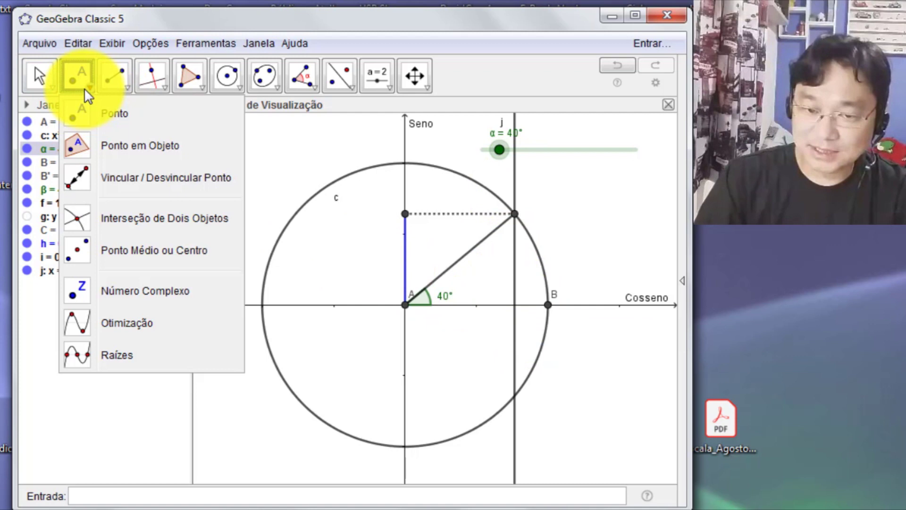
click(76, 221)
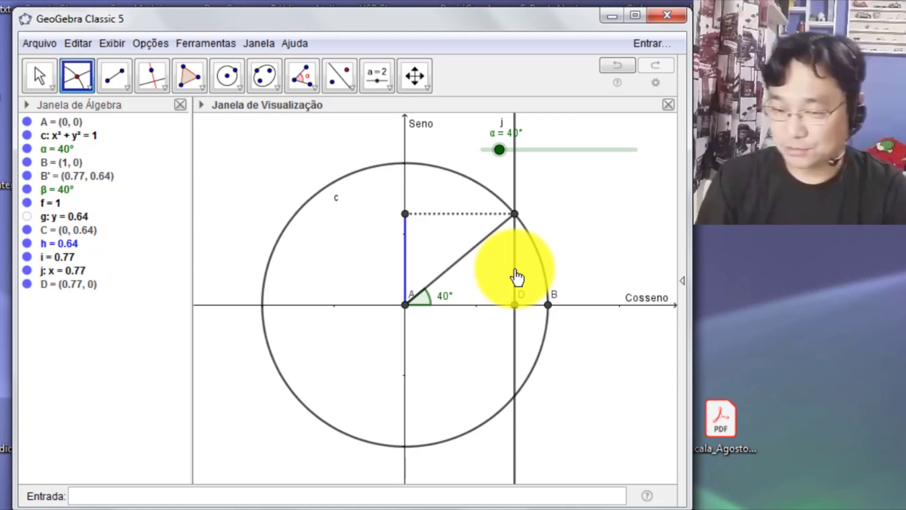
key(Escape)
mouse_move(501, 153)
mouse_down()
mouse_move(514, 153)
mouse_move(500, 162)
mouse_up()
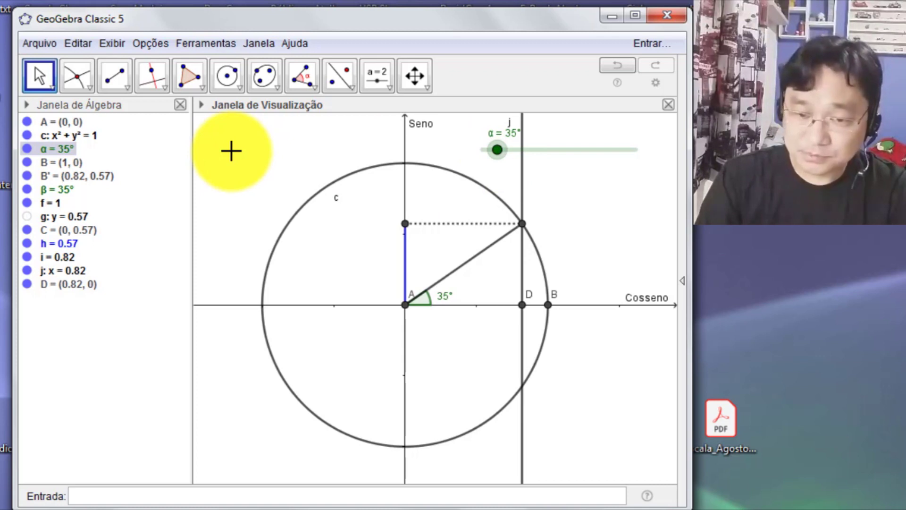
Draw a segment along the Cosseno axis from the circle's centre A to point D
click(120, 72)
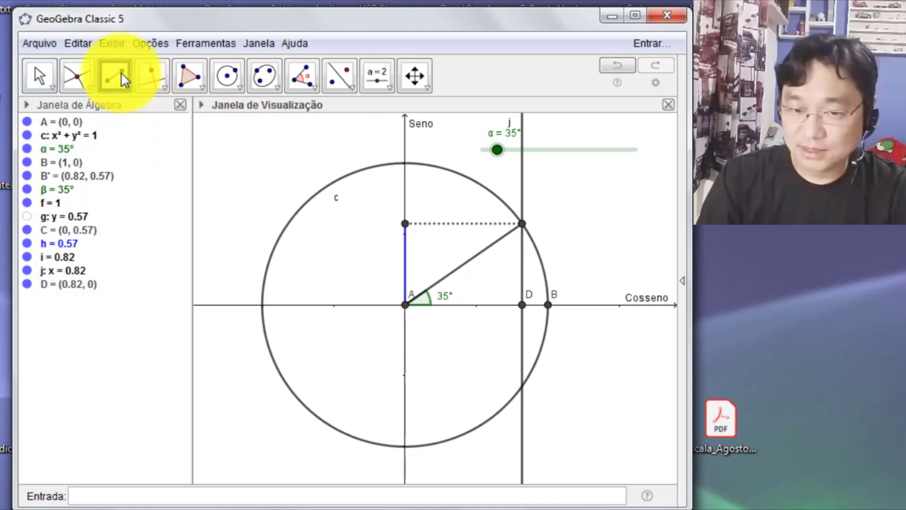
click(405, 304)
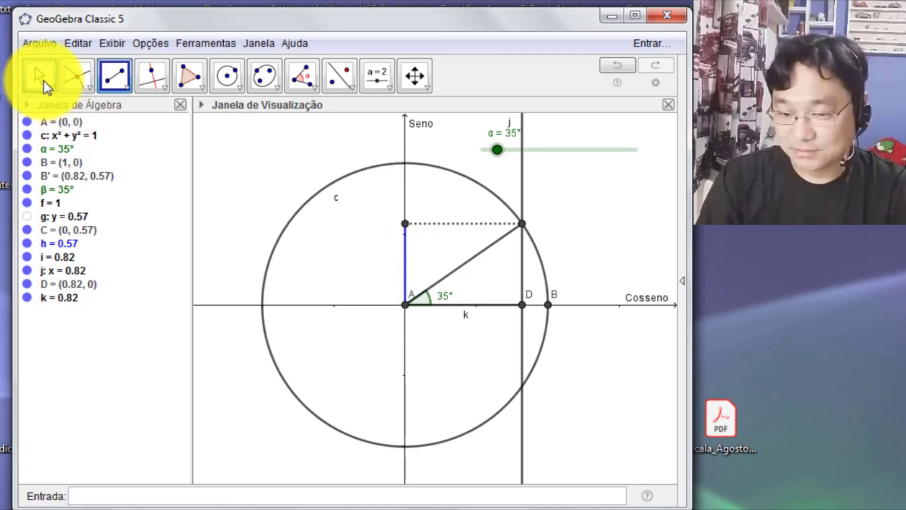
click(445, 307)
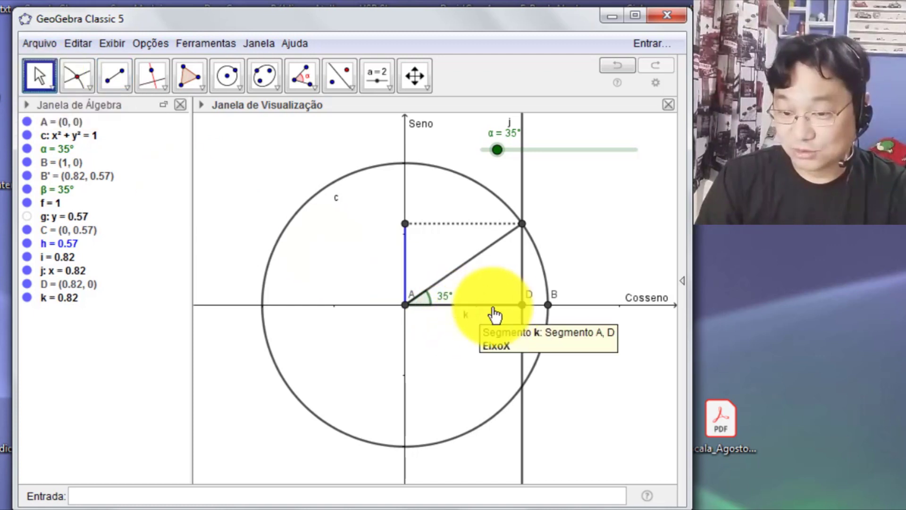
Hide the label of segment k, between A and D on the Cosseno axis
click(411, 317)
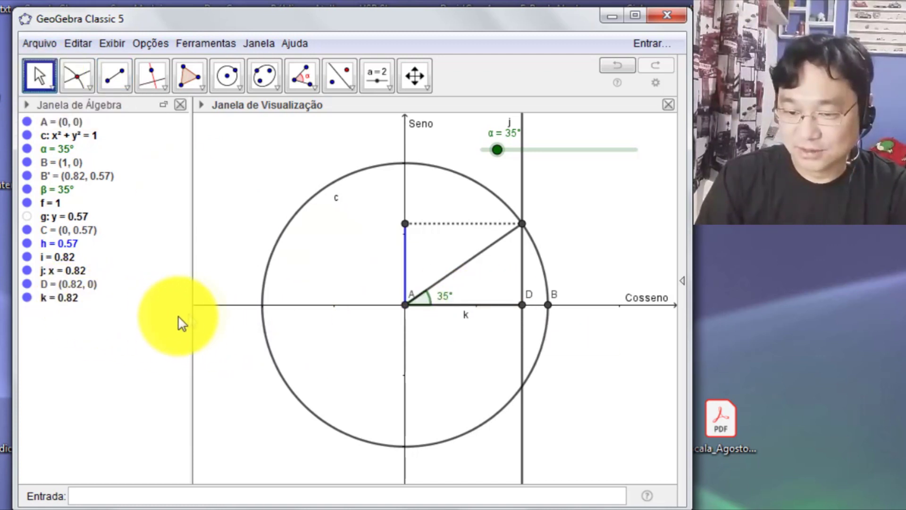
right_click(73, 307)
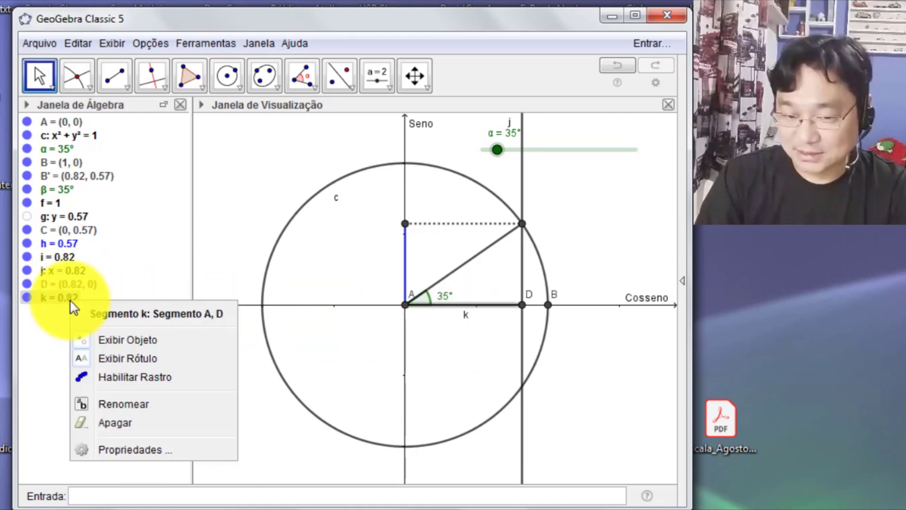
click(119, 358)
click(63, 364)
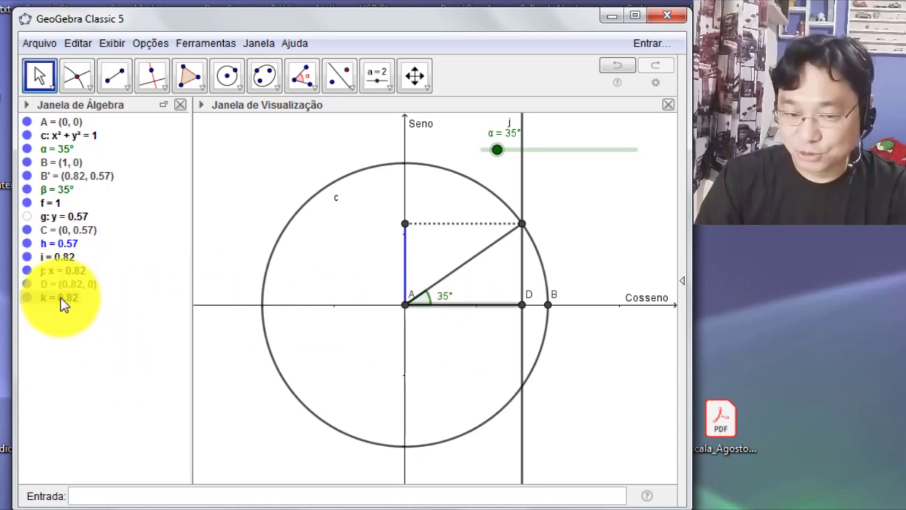
Colour segment k on the Cosseno axis red (255, 0, 0)
right_click(63, 305)
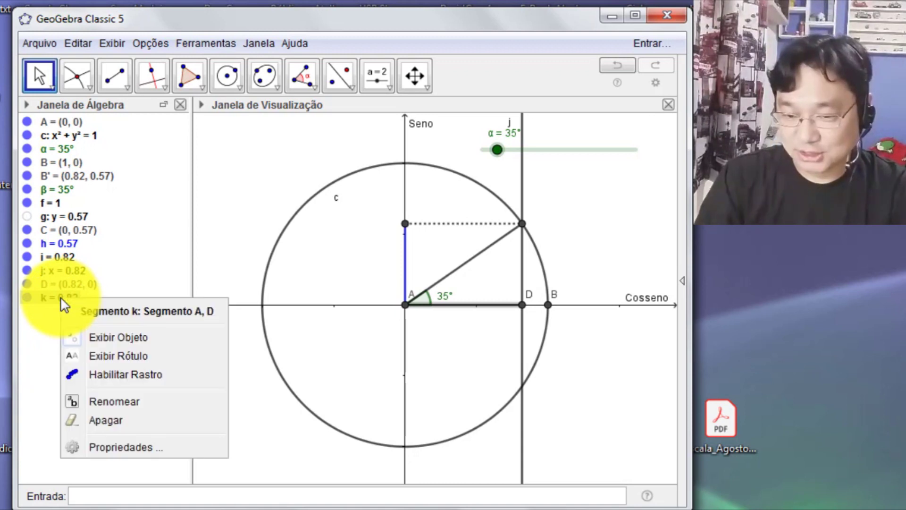
click(124, 452)
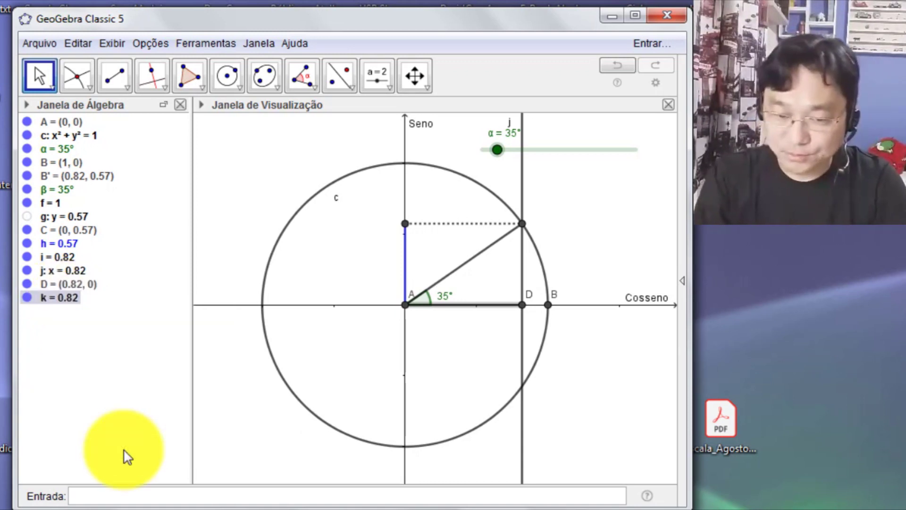
click(427, 150)
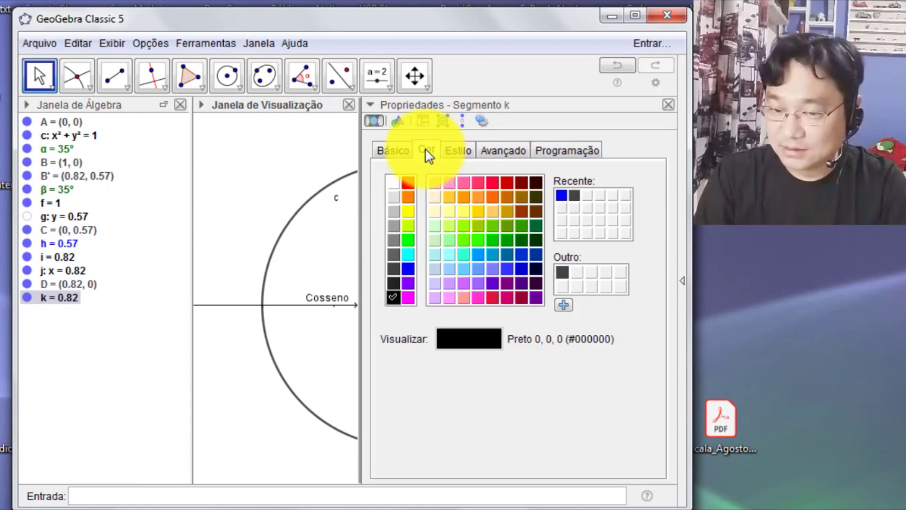
click(409, 182)
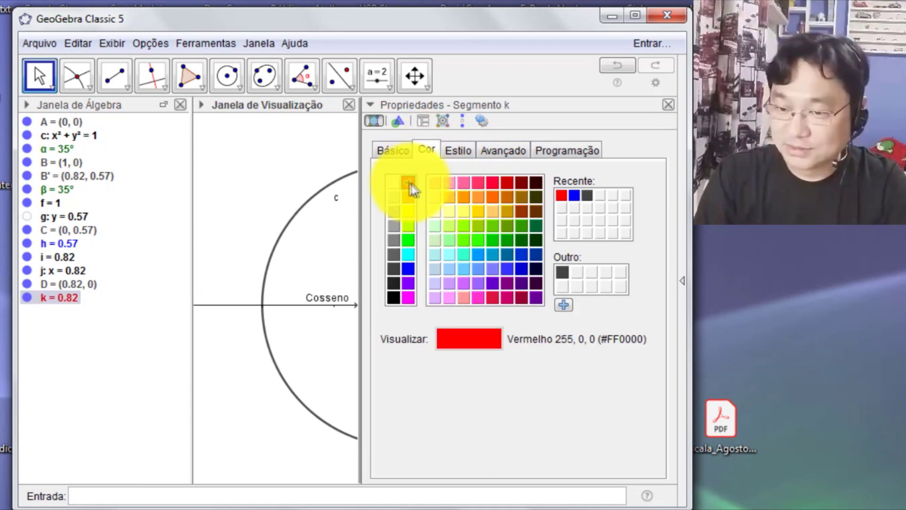
click(669, 105)
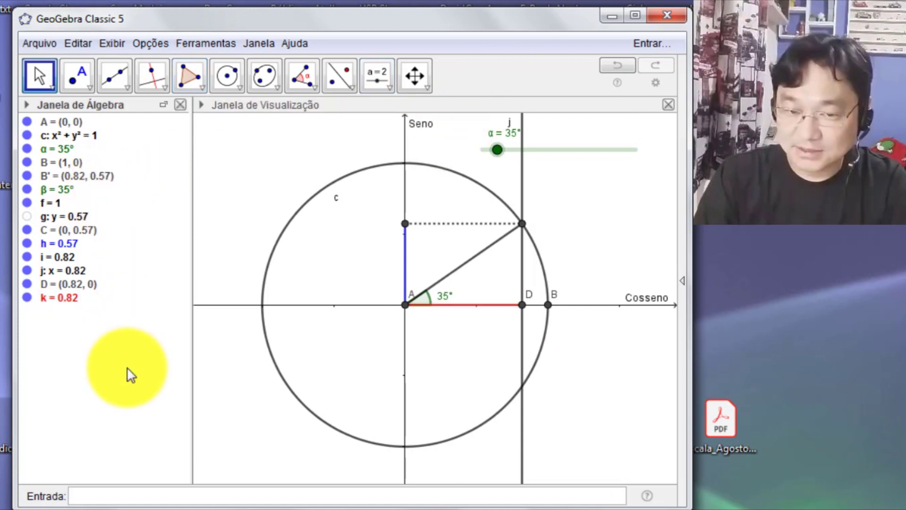
Hide the vertical line j through B' and set the α slider to 40°
mouse_move(497, 152)
mouse_down()
mouse_move(628, 154)
mouse_move(498, 158)
mouse_up()
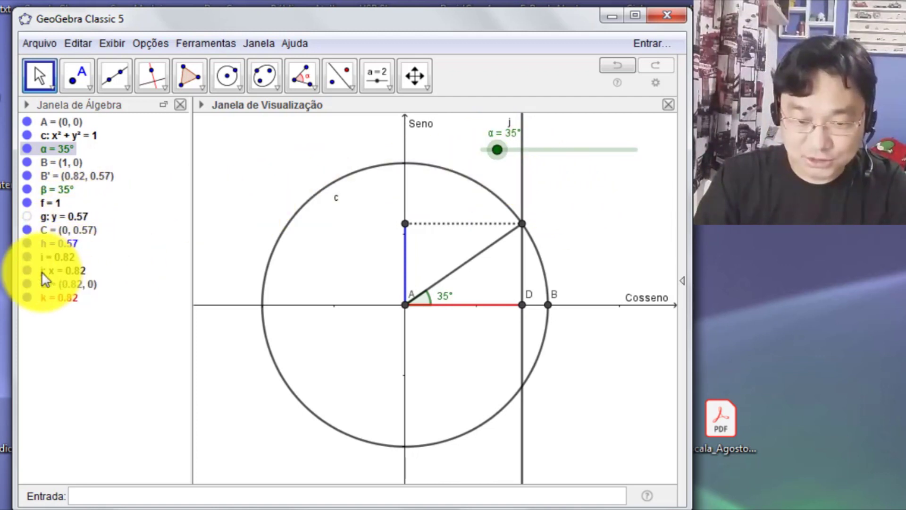
click(59, 269)
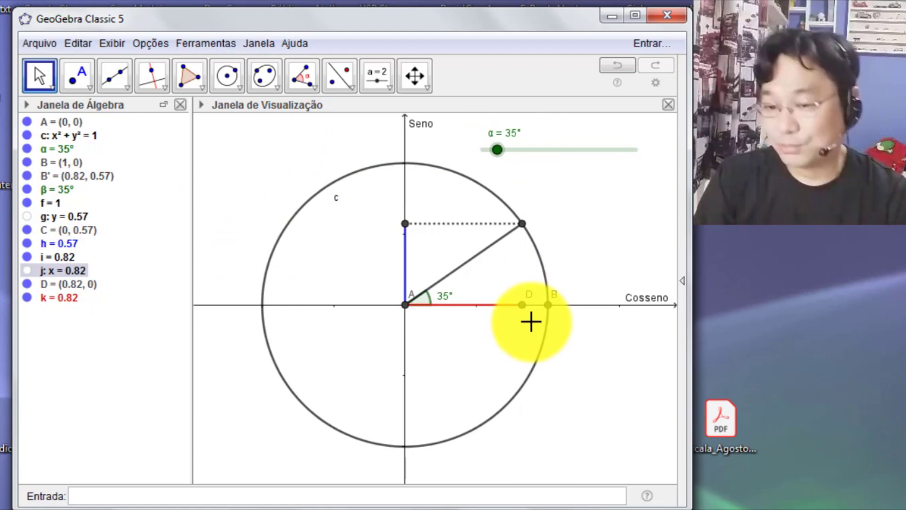
mouse_move(498, 150)
mouse_down()
mouse_move(489, 150)
mouse_move(499, 150)
mouse_up()
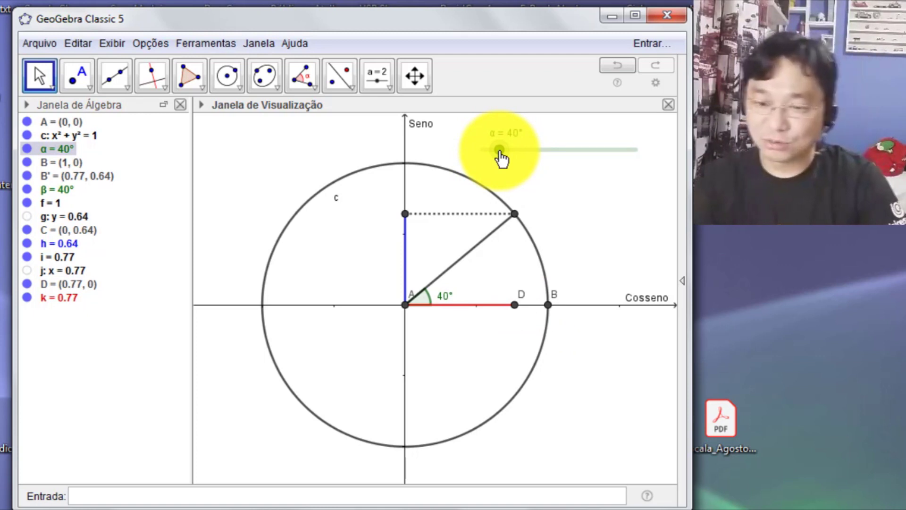
click(27, 270)
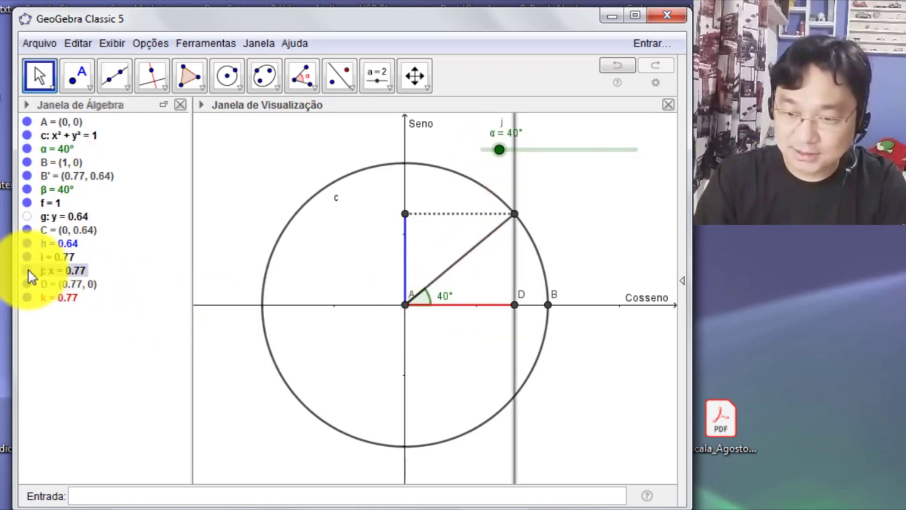
Draw a segment from point D up to B' on the circle and hide its label
click(115, 88)
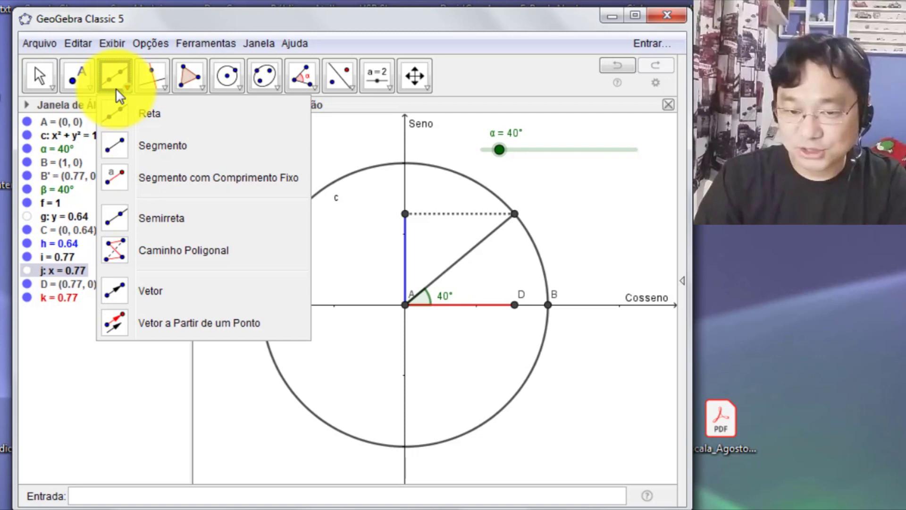
click(113, 149)
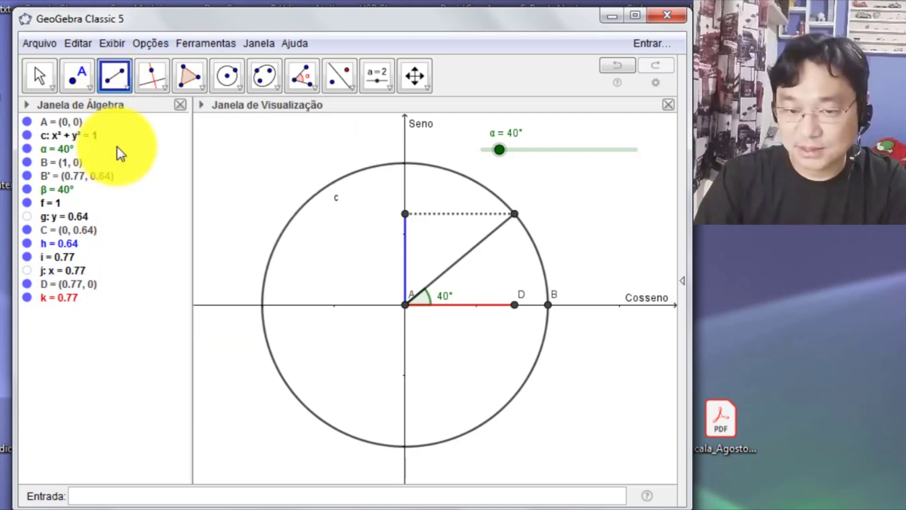
click(516, 306)
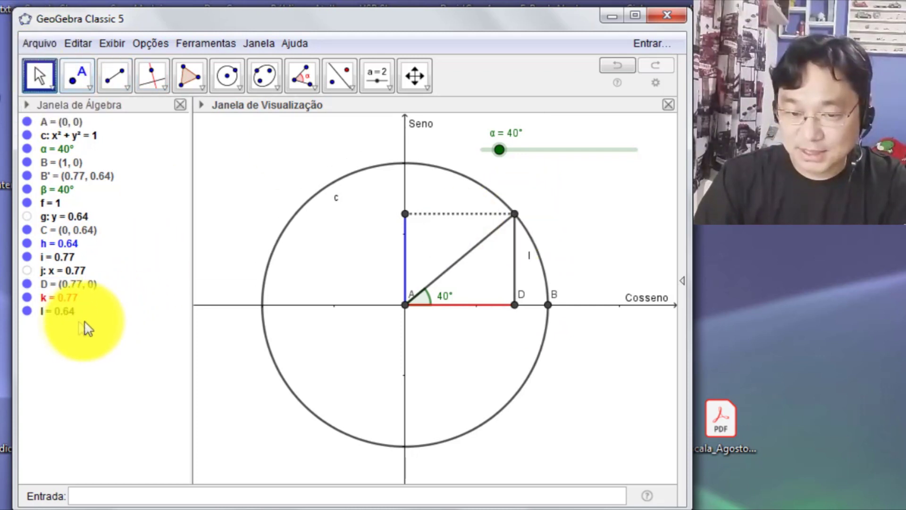
right_click(60, 313)
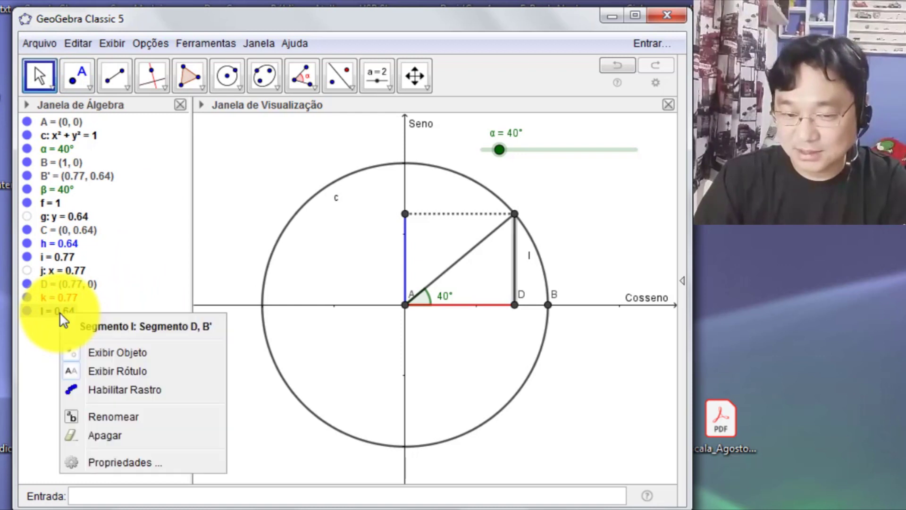
key(Escape)
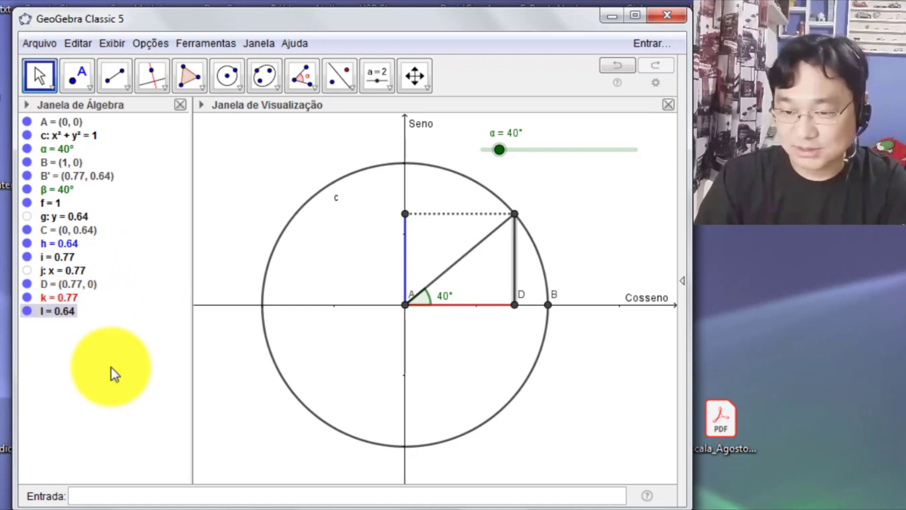
Change the line style of the vertical segment between D and B' to dotted
right_click(60, 313)
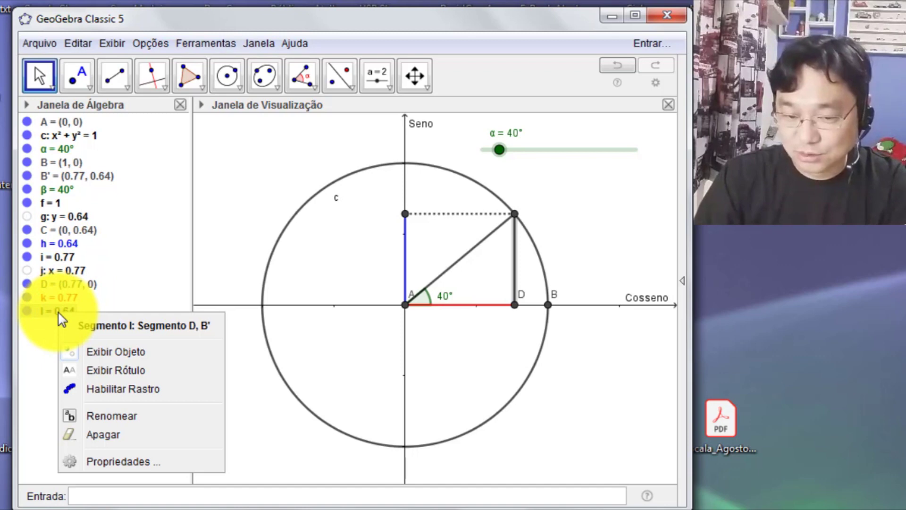
click(142, 462)
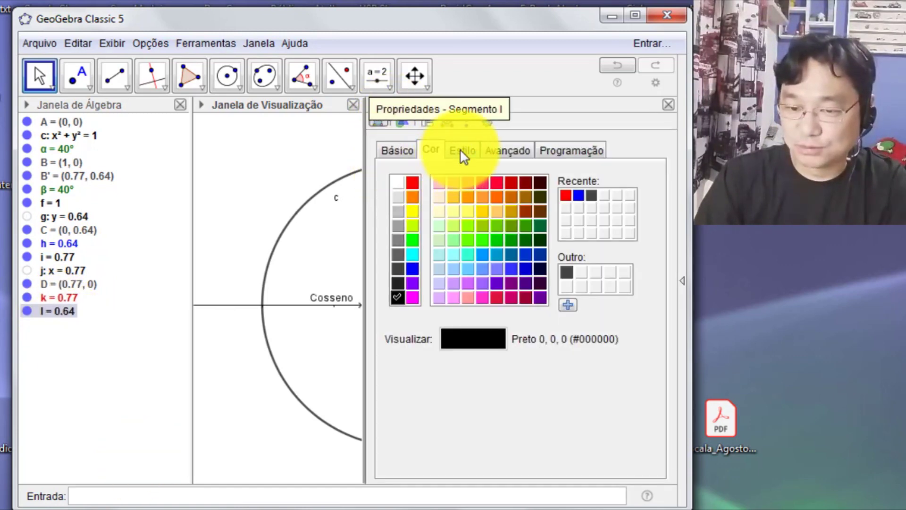
click(463, 152)
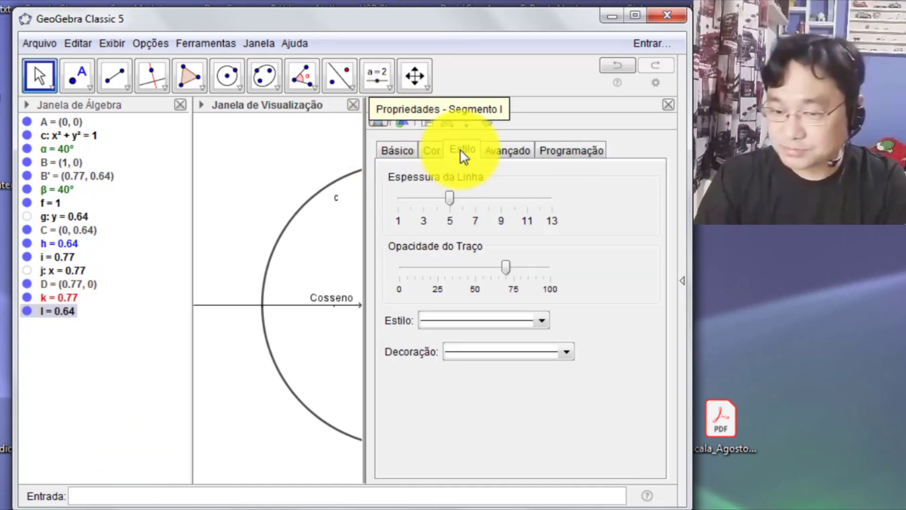
click(526, 323)
click(489, 383)
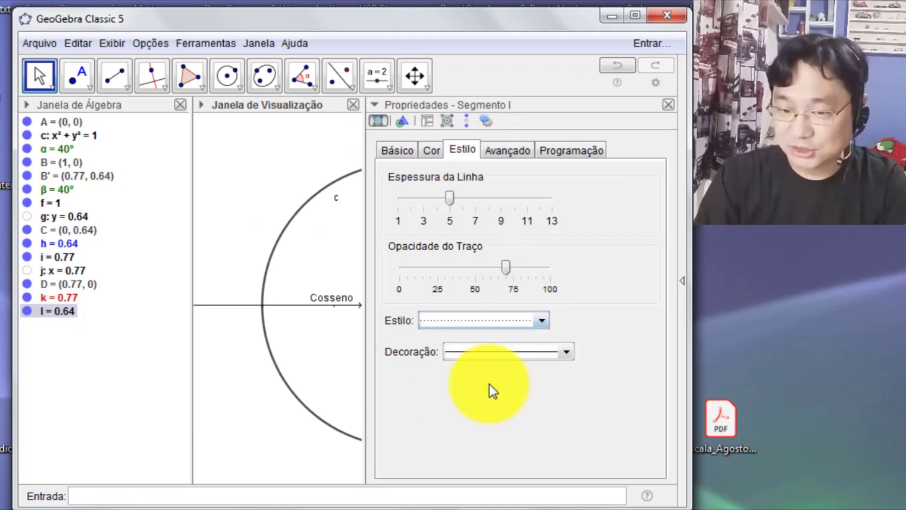
click(669, 105)
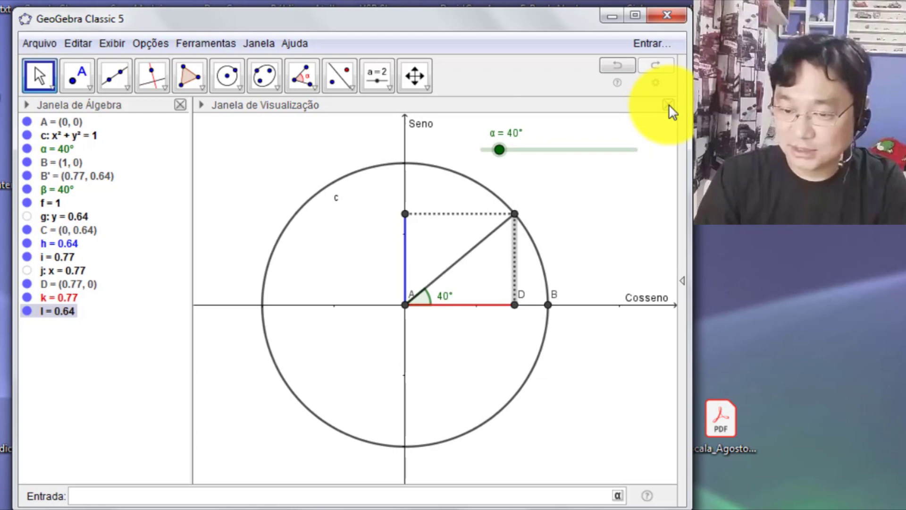
click(224, 137)
Test the sine and cosine projections with the α slider, stopping at 40° and 45° and ending at 10°
mouse_move(503, 158)
mouse_down()
mouse_move(523, 158)
mouse_move(492, 158)
mouse_move(554, 160)
mouse_move(488, 159)
mouse_move(501, 158)
mouse_up()
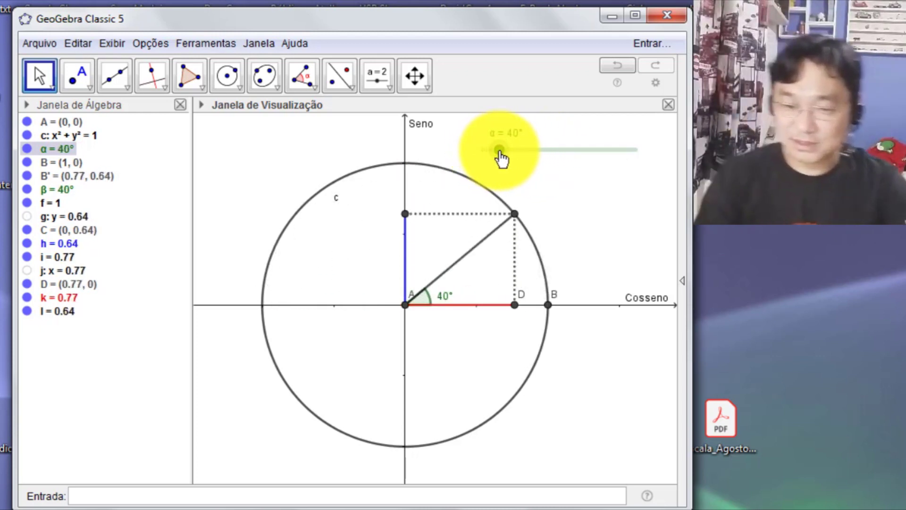
mouse_move(502, 159)
mouse_down()
mouse_move(550, 156)
mouse_move(500, 151)
mouse_up()
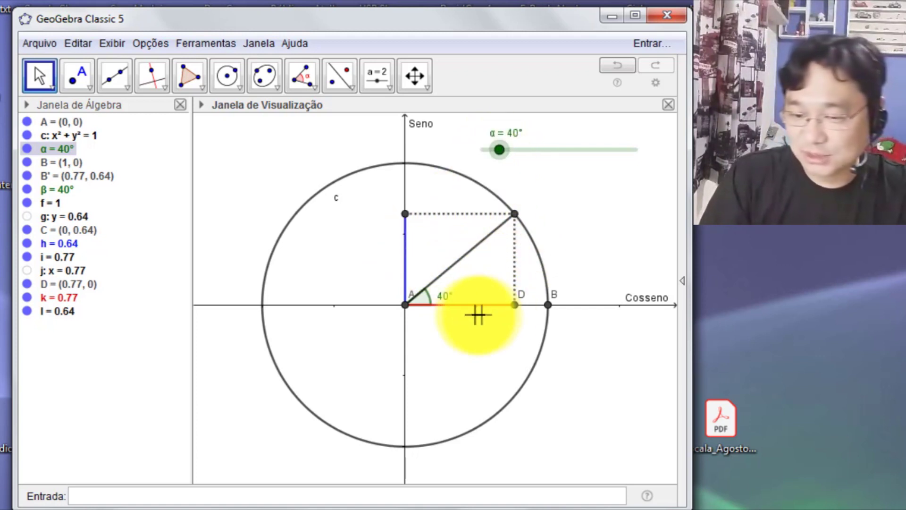
mouse_move(499, 154)
mouse_down()
mouse_move(512, 152)
mouse_move(501, 151)
mouse_up()
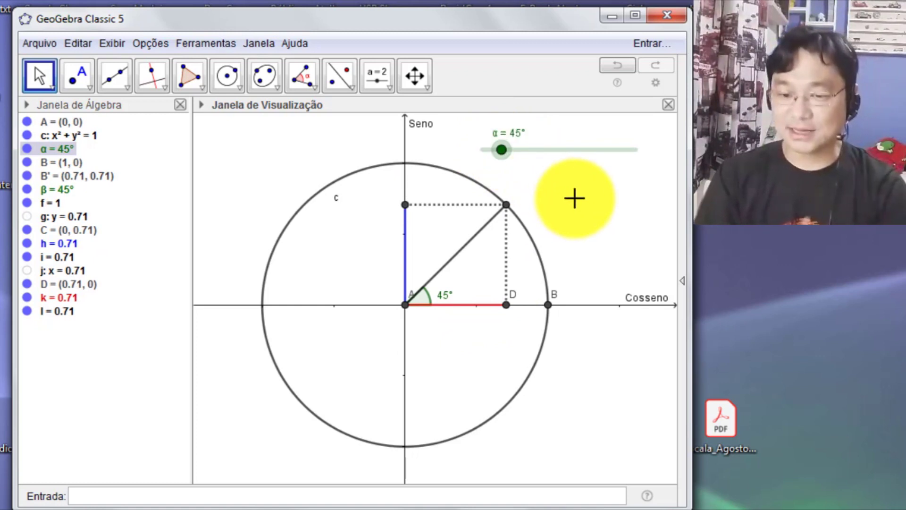
mouse_move(503, 155)
mouse_down()
mouse_move(522, 156)
mouse_move(487, 156)
mouse_up()
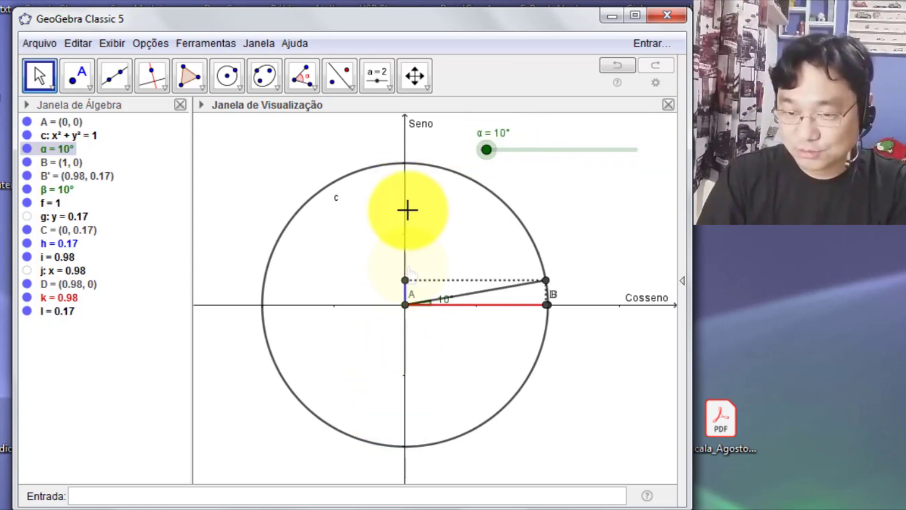
Save the construction as trigo3 in the Encomenta Producao de Conteudo folder
click(30, 42)
click(66, 168)
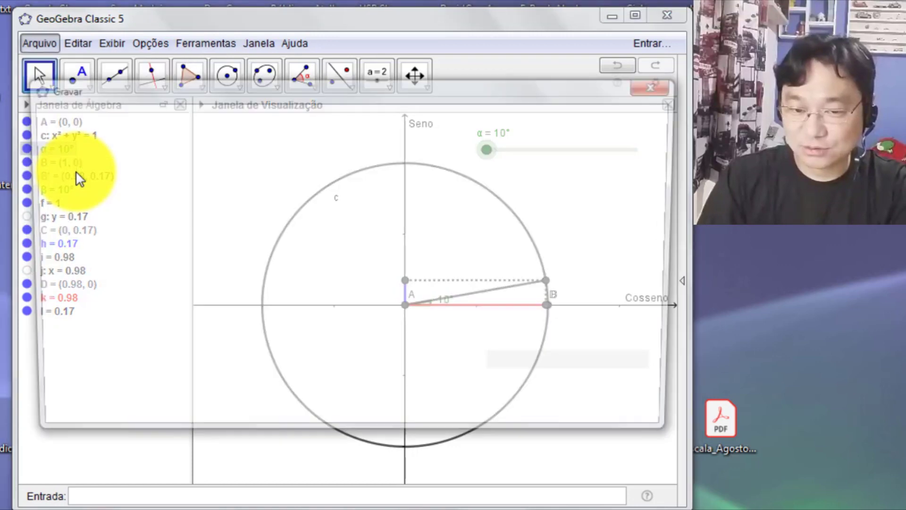
text(tri)
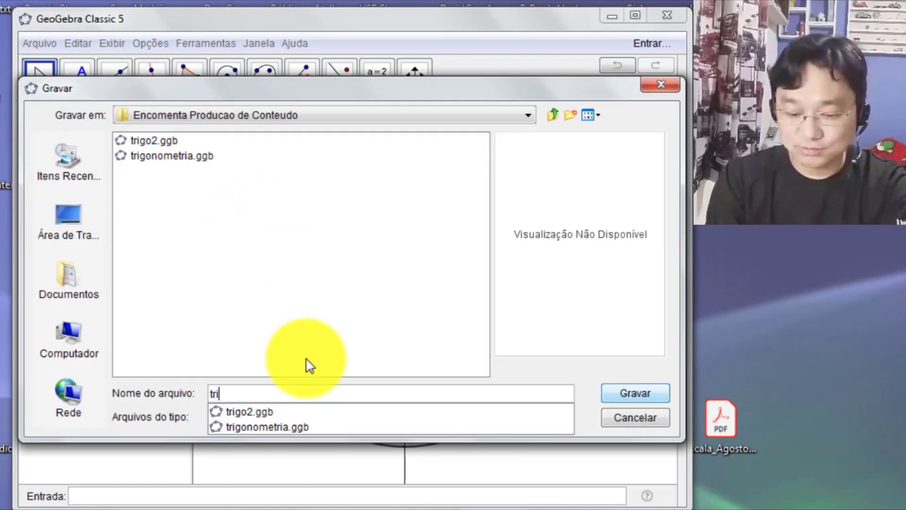
text(go3)
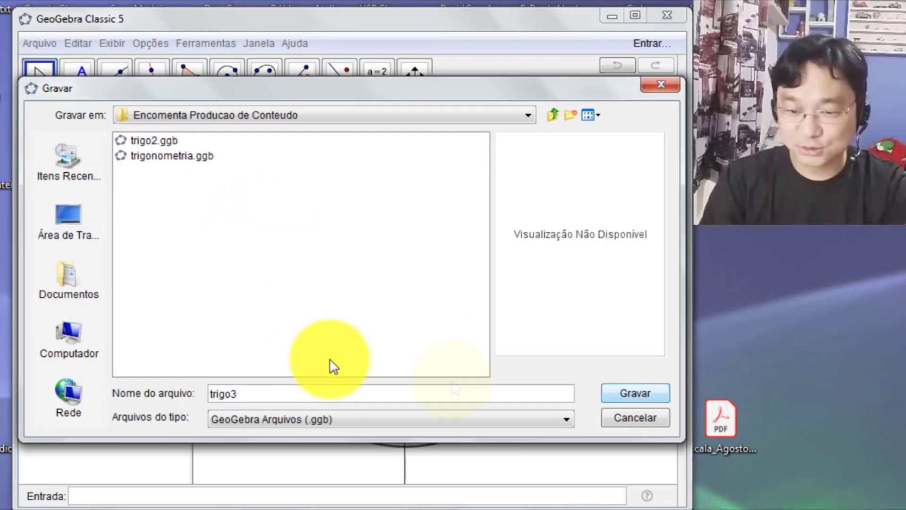
click(637, 395)
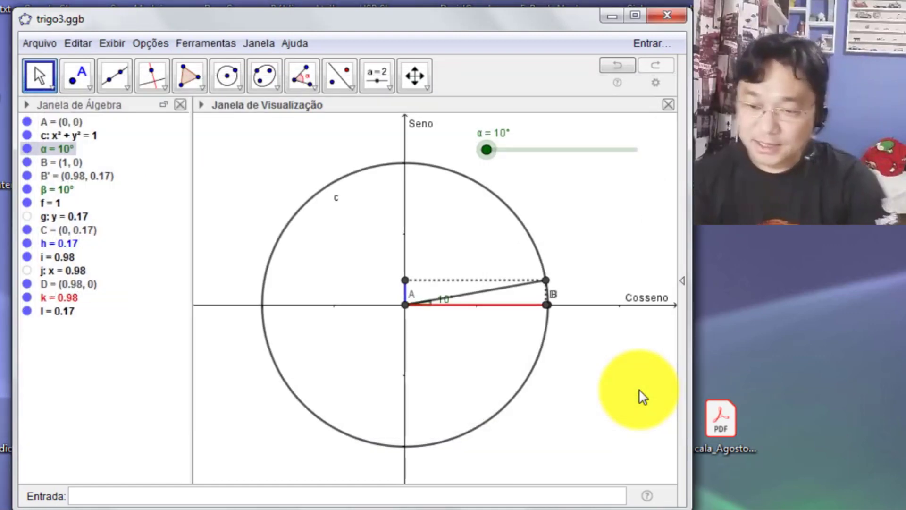
Set the α slider to 5° and create a point at (0,1/2) on the Seno axis
mouse_move(490, 151)
mouse_down()
mouse_move(512, 154)
mouse_move(487, 157)
mouse_up()
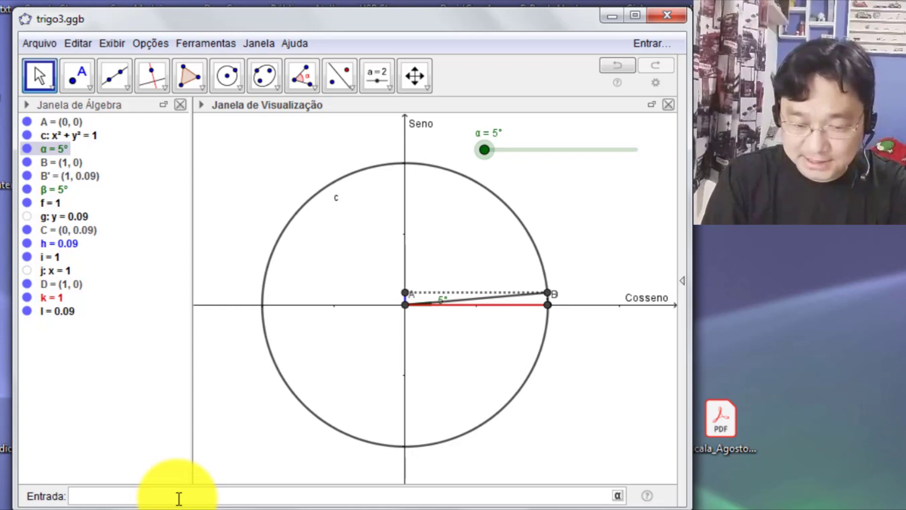
click(105, 499)
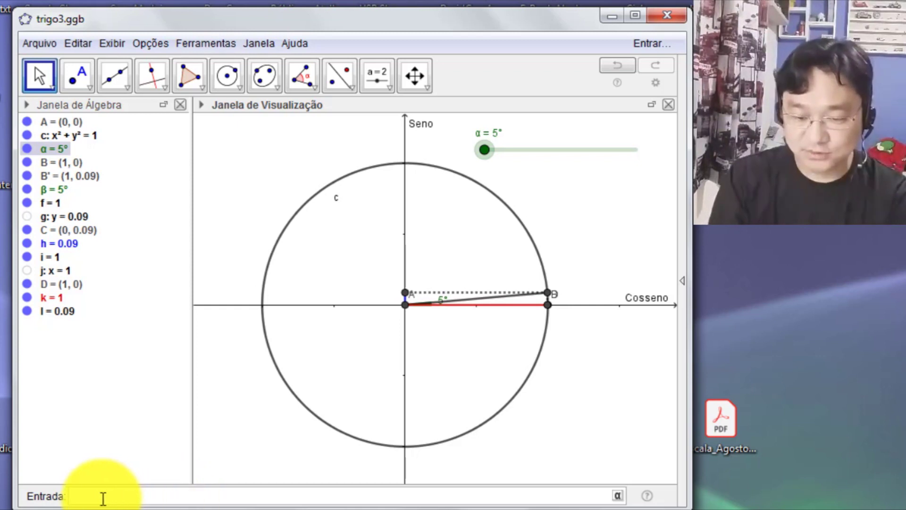
text(()
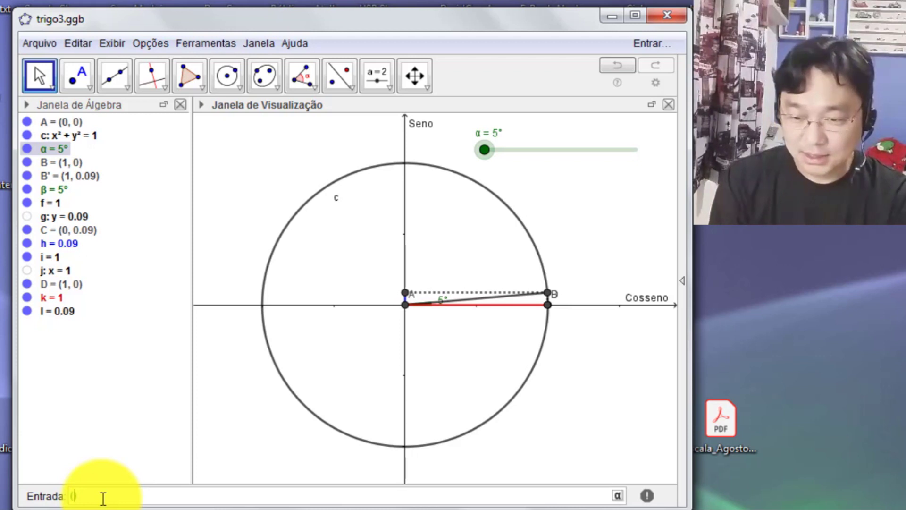
text(0,)
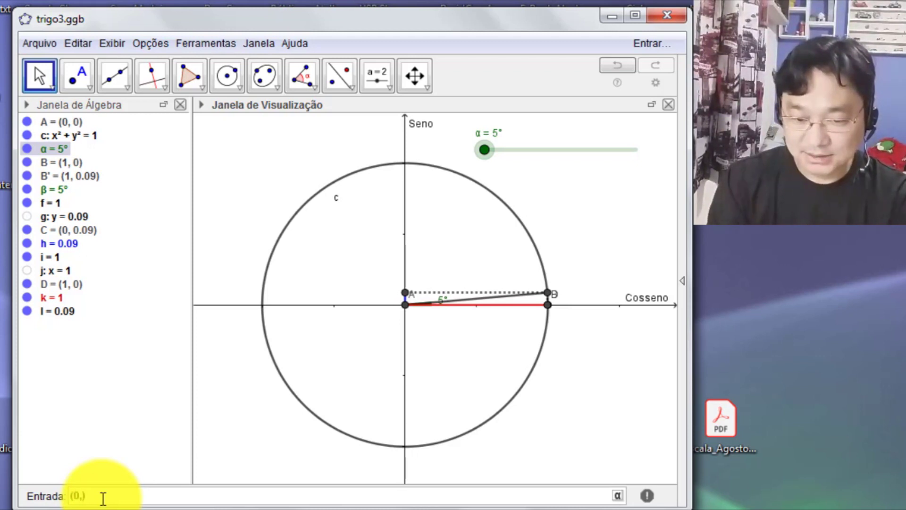
text(1/2)
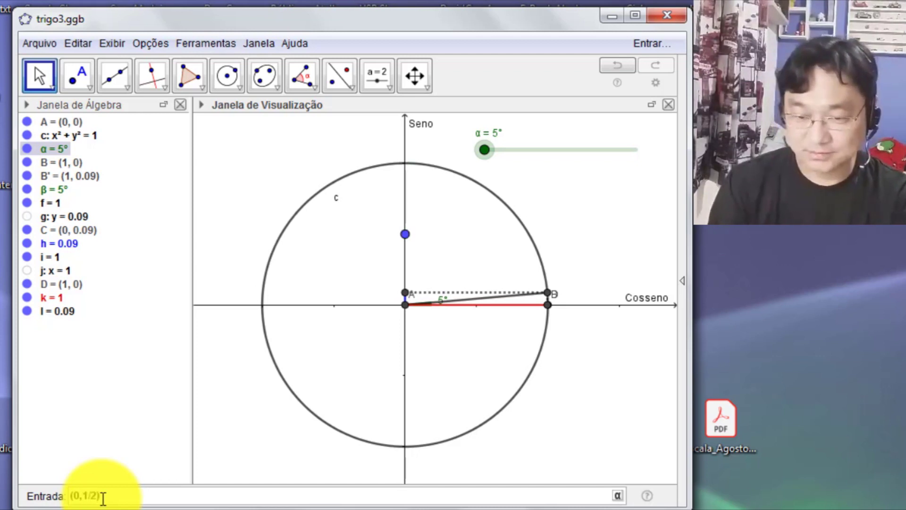
key(Return)
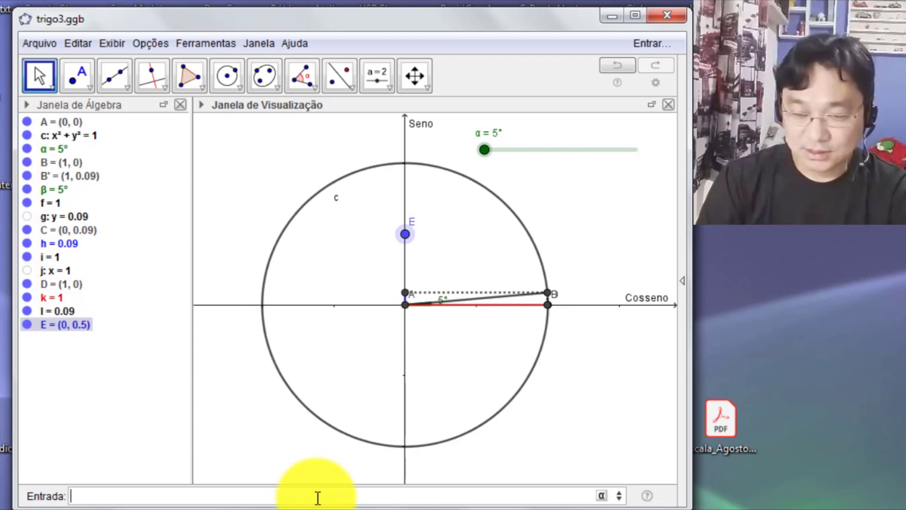
Move point E down the Seno axis to about (0, 0.4) and restore its coordinates to (0, 0.5)
drag(406, 244, 408, 257)
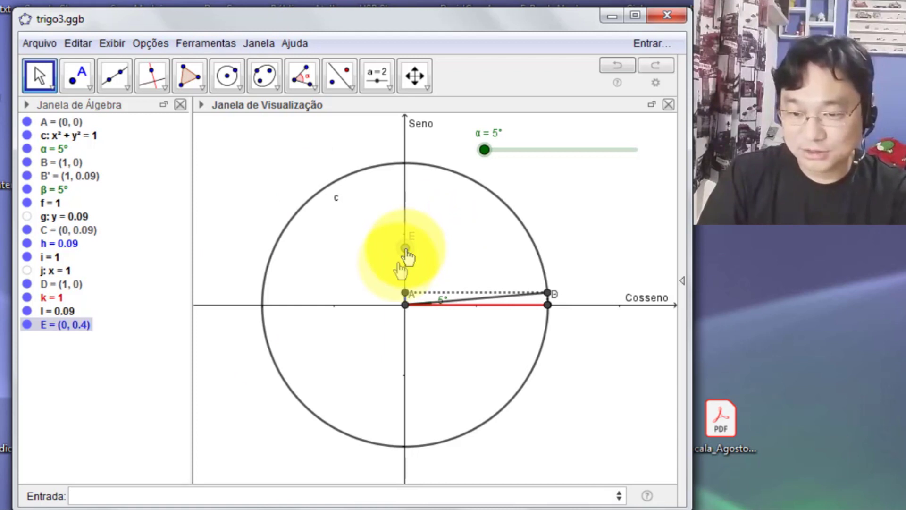
double_click(77, 324)
click(142, 326)
key(End)
key(shift+Left)
key(shift+Left)
key(shift+Left)
key(shift+Left)
key(shift+Left)
key(shift+Left)
key(shift+Left)
key(shift+Left)
key(shift+Left)
key(shift+Left)
key(shift+Left)
key(shift+Left)
key(shift+Left)
key(shift+Left)
key(shift+Left)
key(shift+Left)
key(shift+Left)
key(shift+Left)
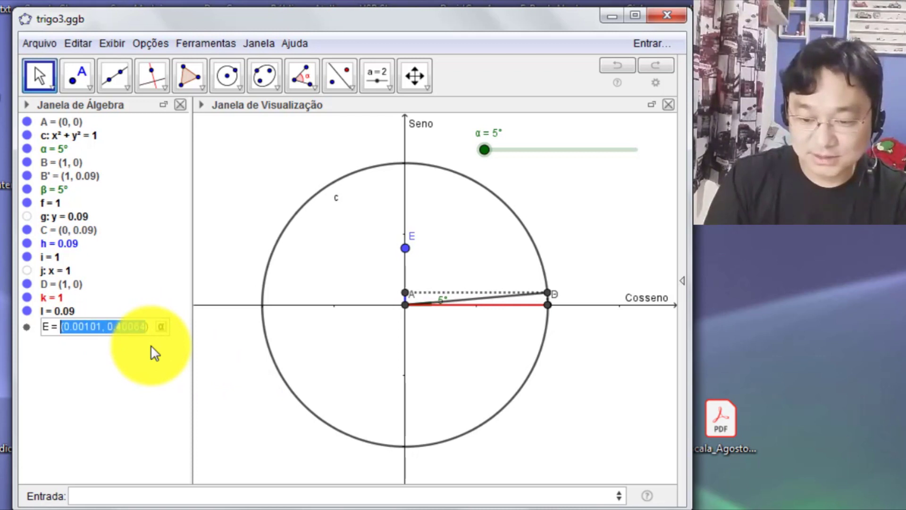
key(Home)
key(Right)
key(Right)
key(shift+Right)
key(shift+Right)
key(shift+Right)
key(shift+Right)
key(shift+Right)
key(shift+Right)
key(Delete)
key(Right)
key(Right)
key(Right)
key(Right)
key(shift+Right)
key(shift+Right)
key(shift+Right)
key(shift+Right)
key(shift+Right)
key(shift+Right)
key(shift+Left)
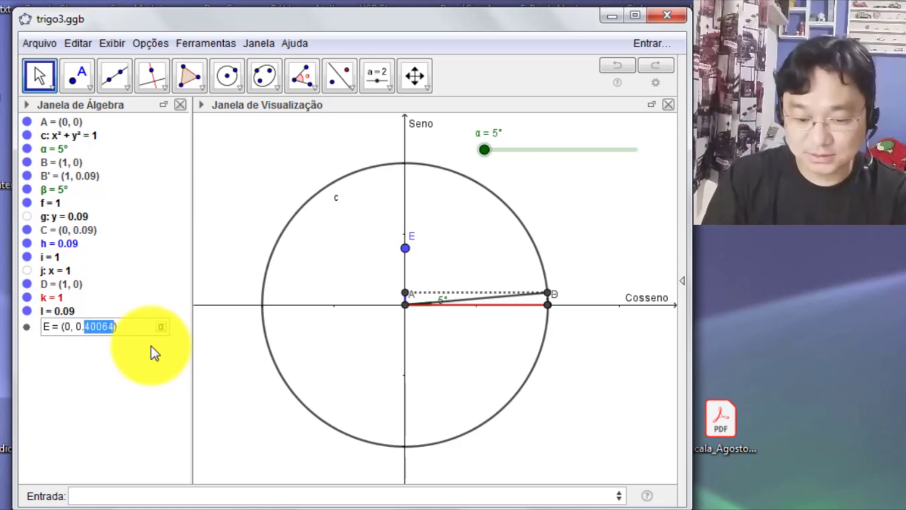
text(5)
key(Return)
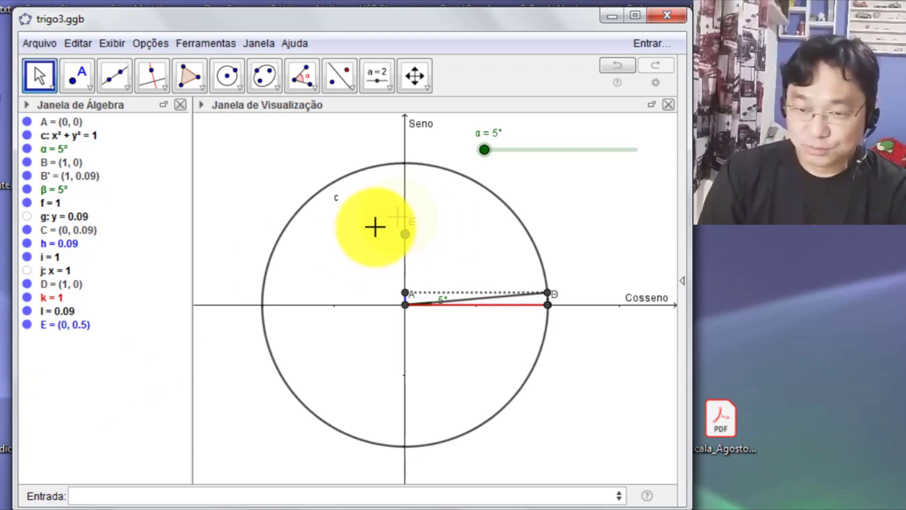
Create a point at (0,sqrt(2)/2) on the Seno axis
click(117, 496)
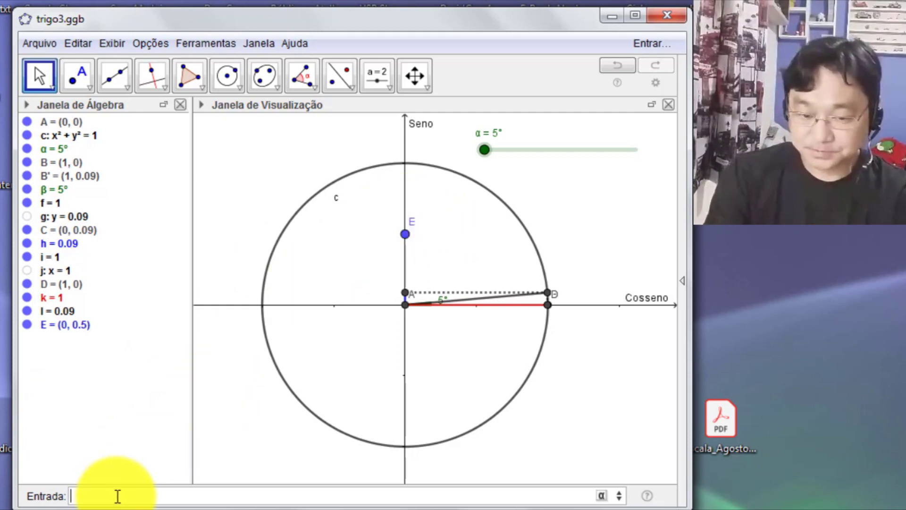
text(()
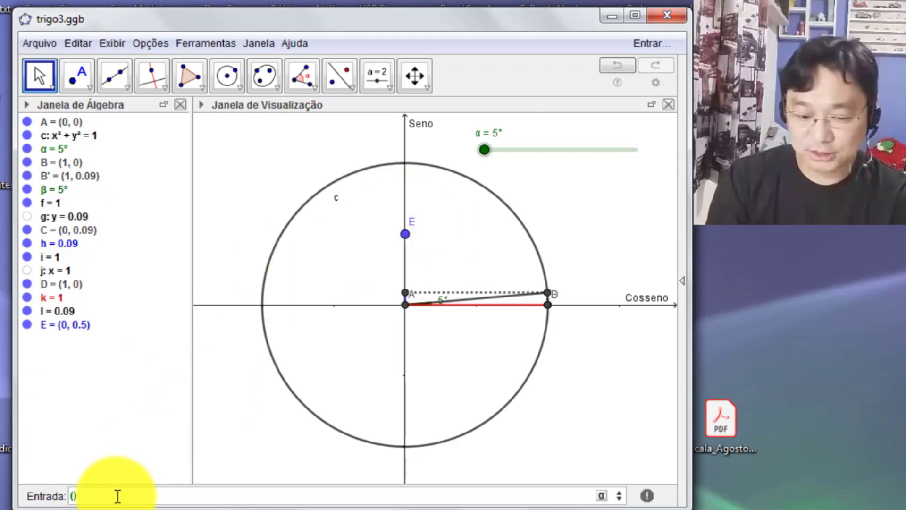
text(0,)
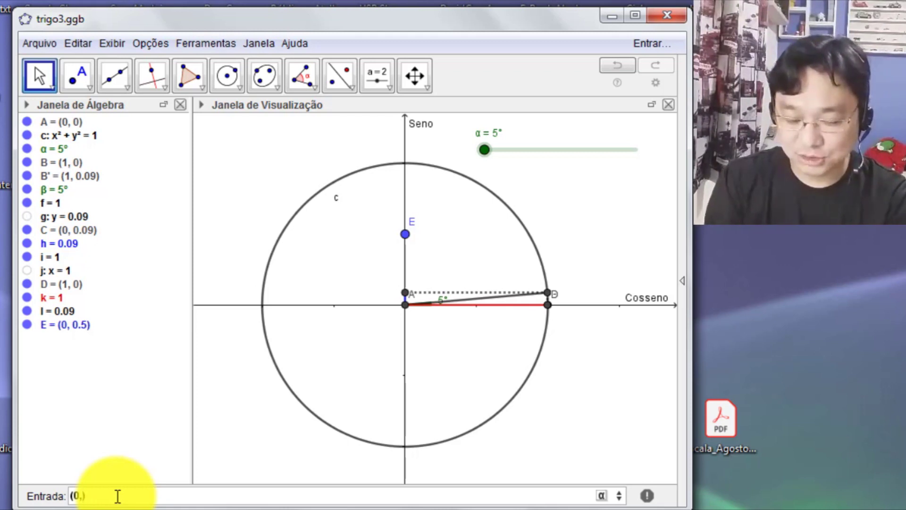
text(sqrt)
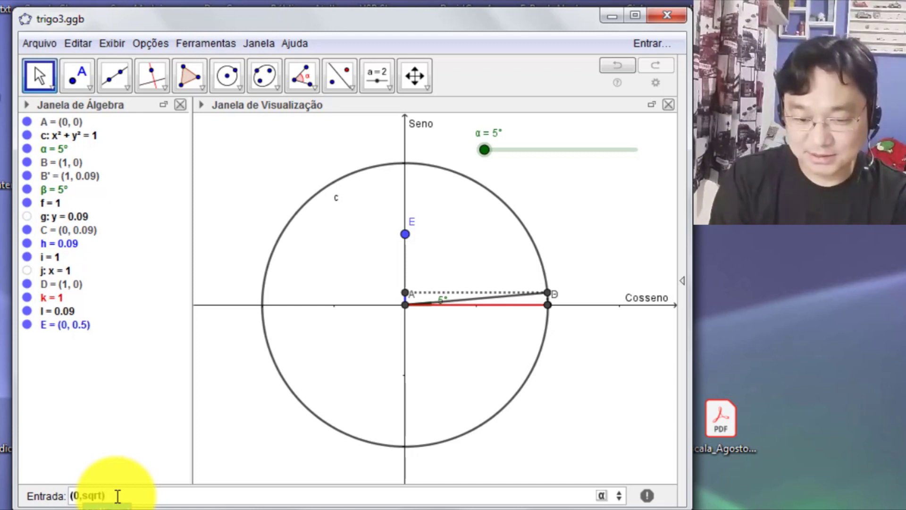
key(Return)
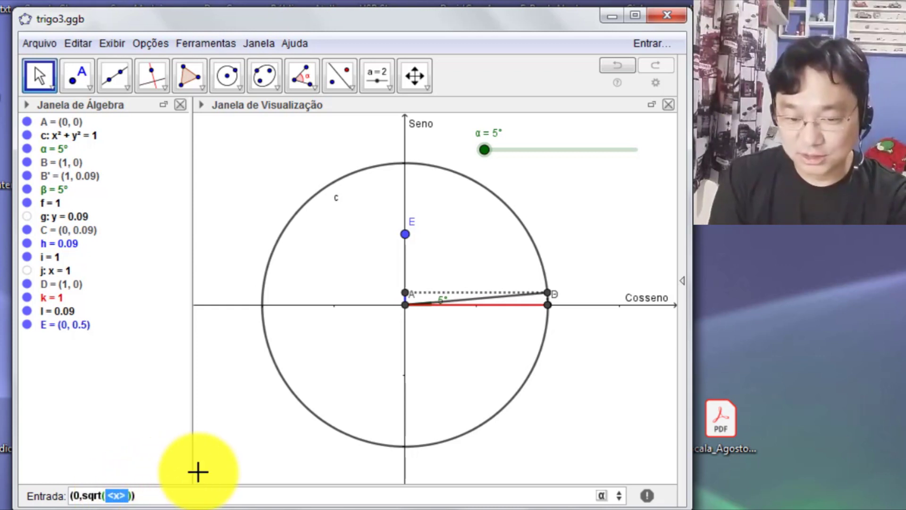
text(2)/2)
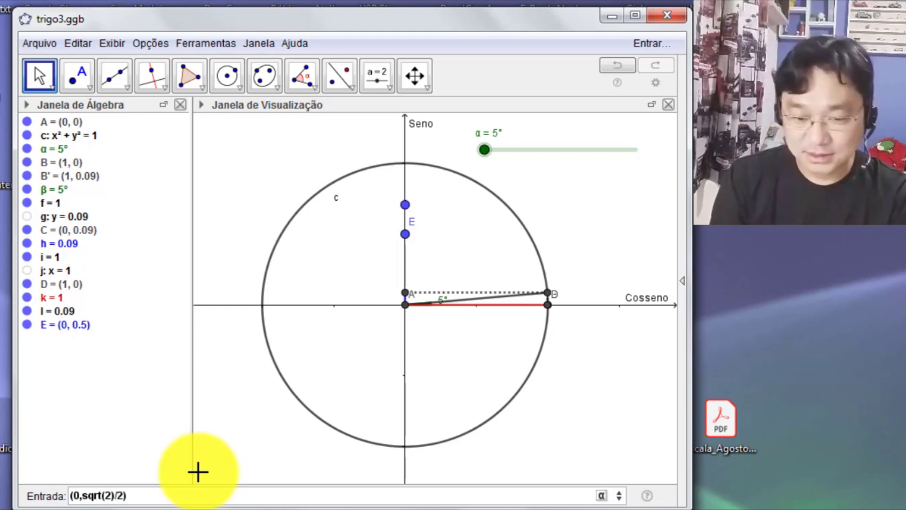
key(Return)
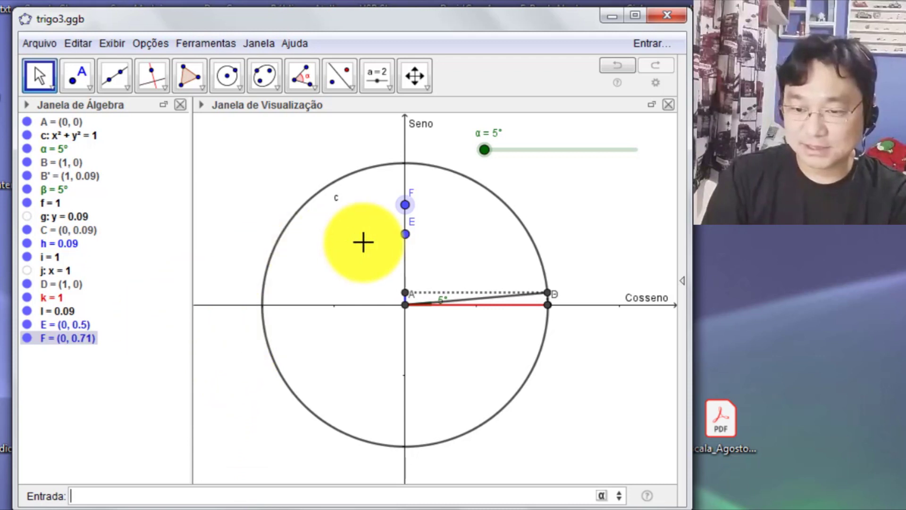
Create a point at (0,sqrt(3)/2) on the Seno axis
click(106, 492)
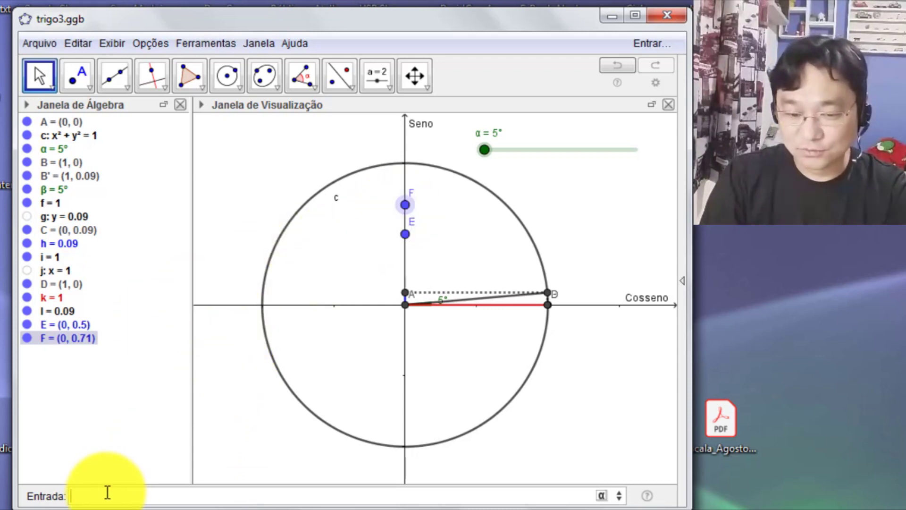
text(()
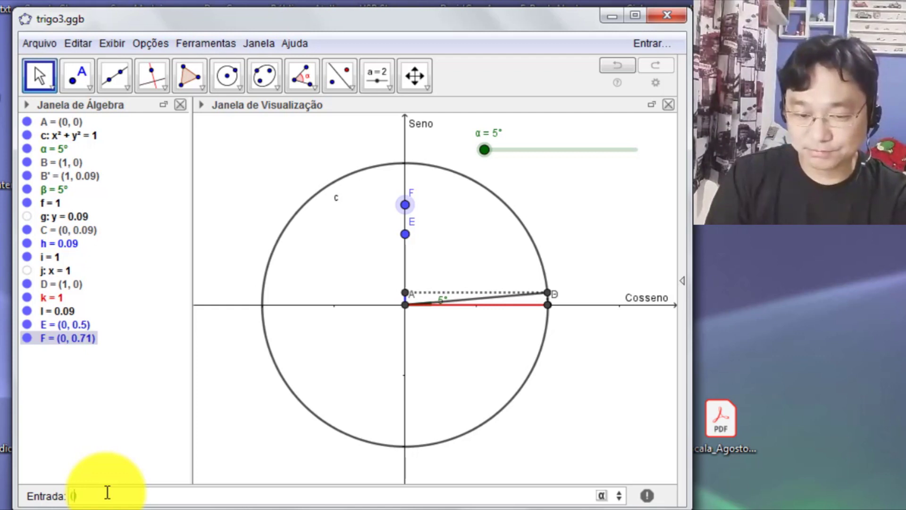
text(0)
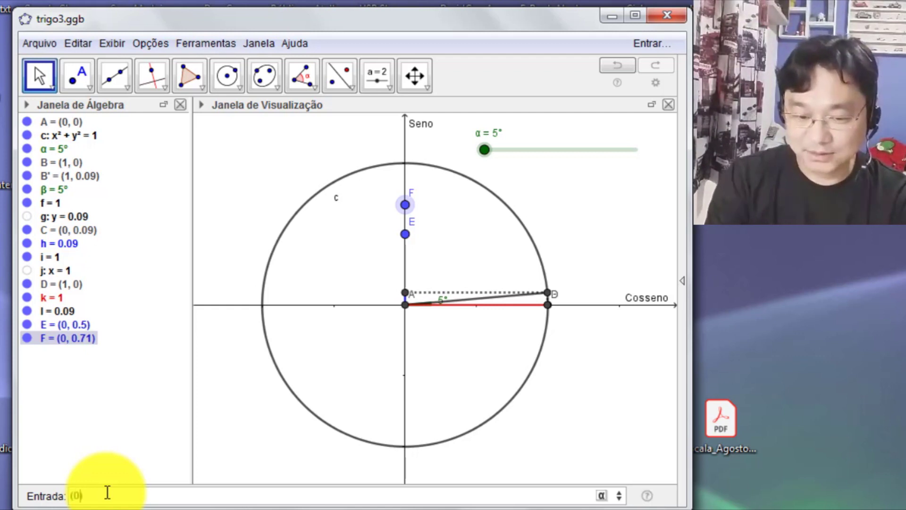
text(,)
text(sqrt(<x>)
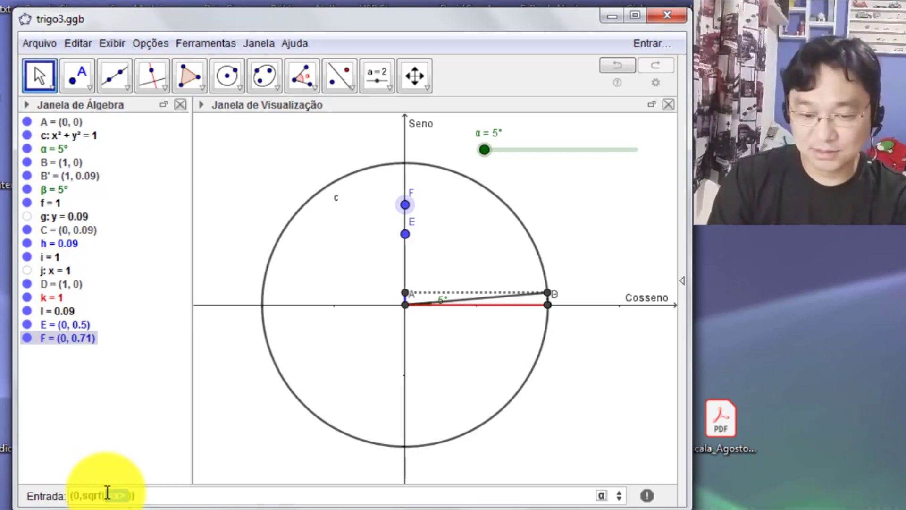
key(Return)
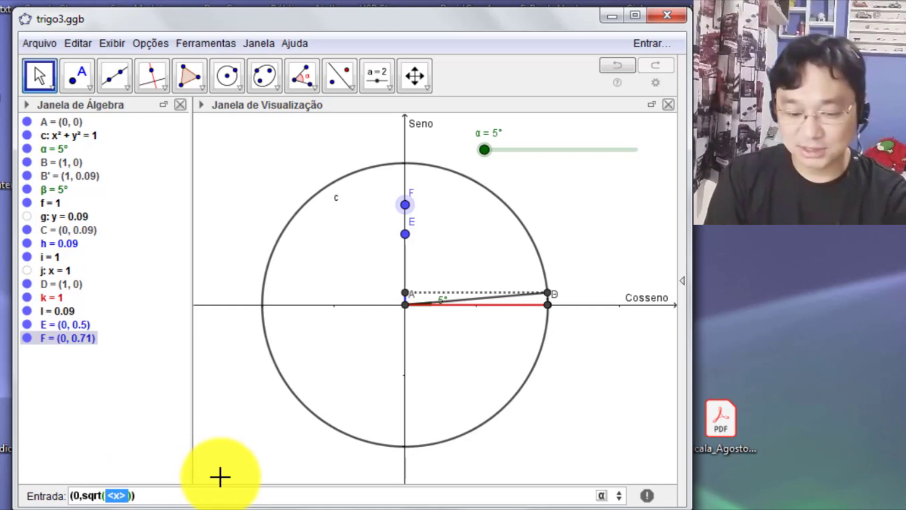
text(3)
key(Right)
text(/)
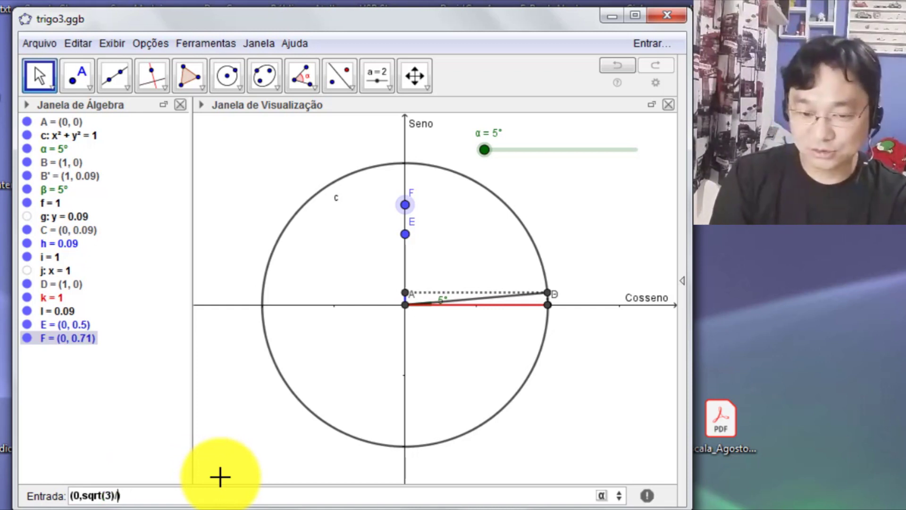
text(2)
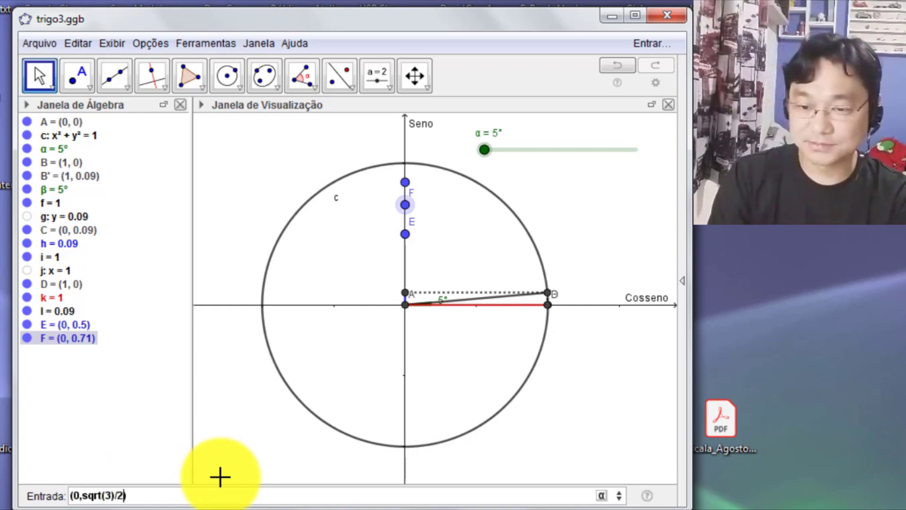
key(Return)
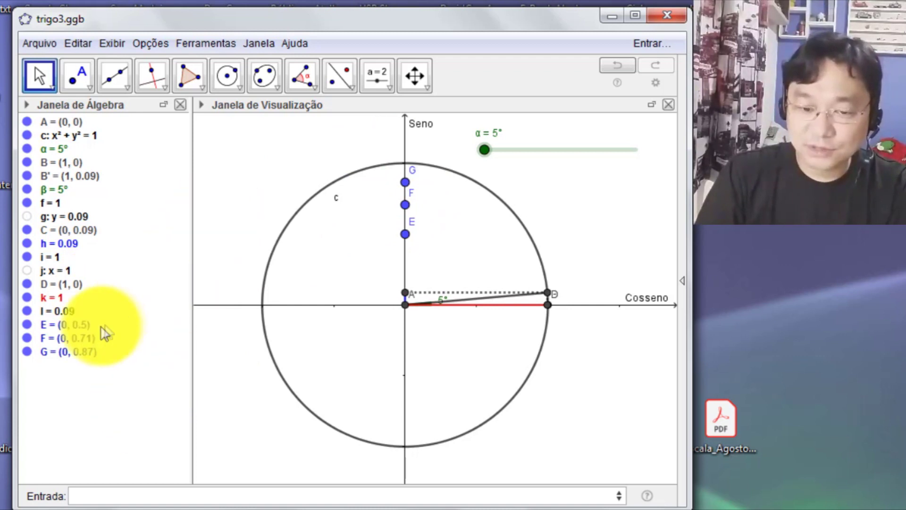
Reflect point E about the origin point A and set the α slider to 20°
click(348, 84)
click(373, 113)
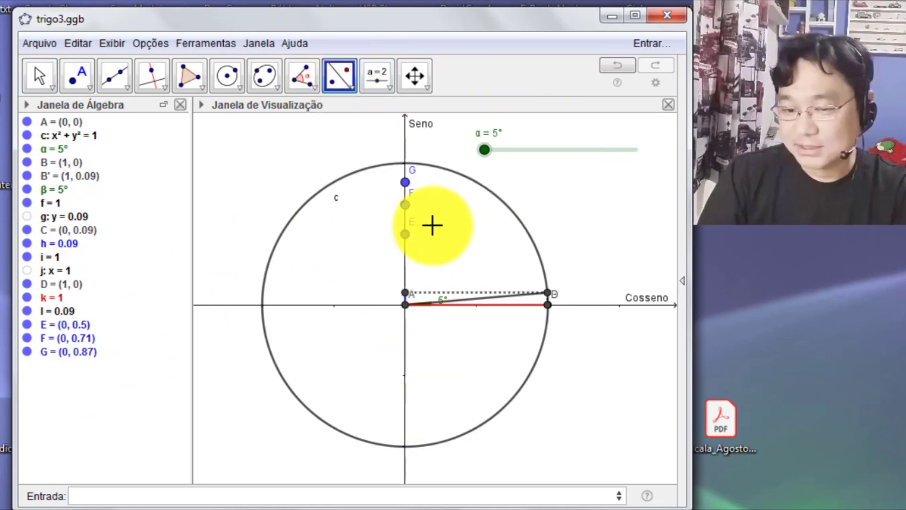
click(350, 87)
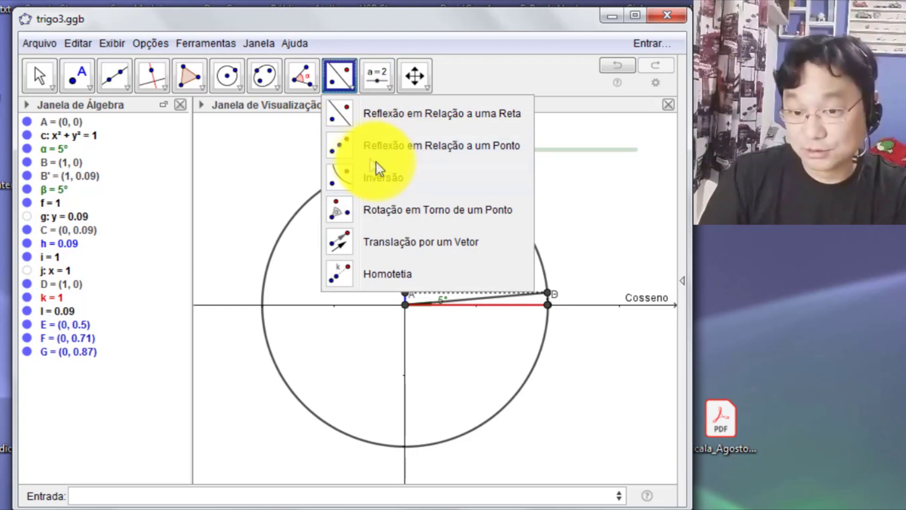
click(339, 155)
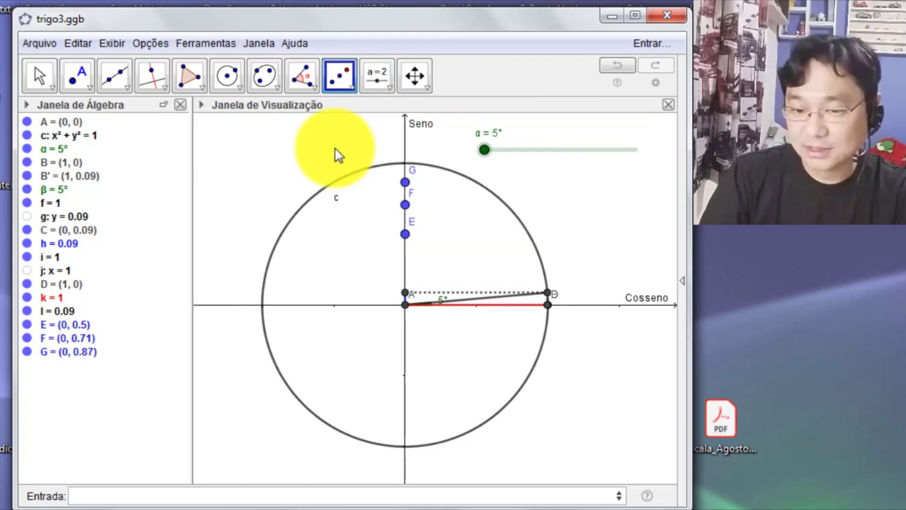
click(405, 235)
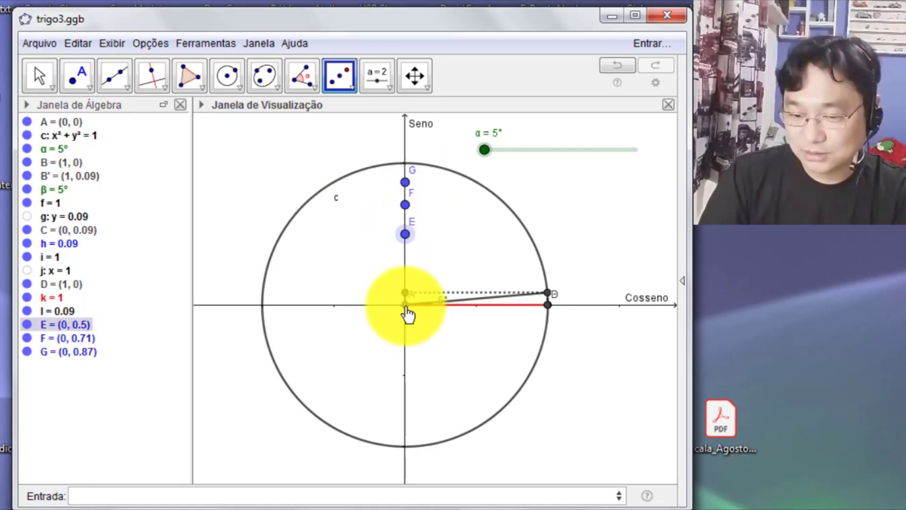
click(405, 304)
click(38, 71)
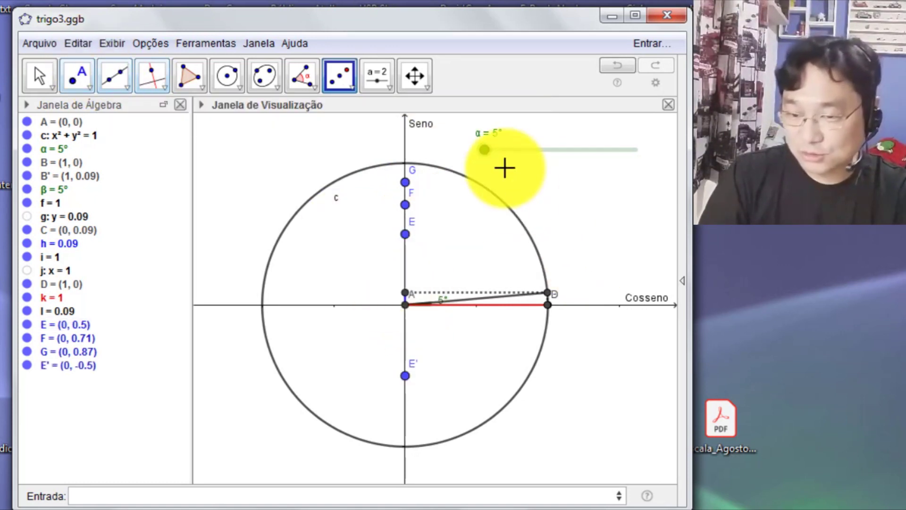
drag(485, 151, 492, 151)
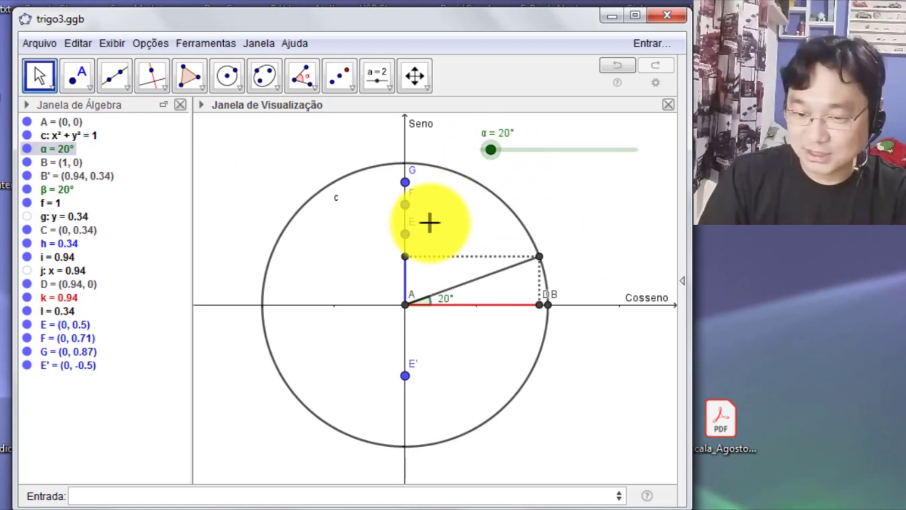
Reflect points F and G about the origin point A and set the α slider to 15°
click(350, 88)
click(354, 145)
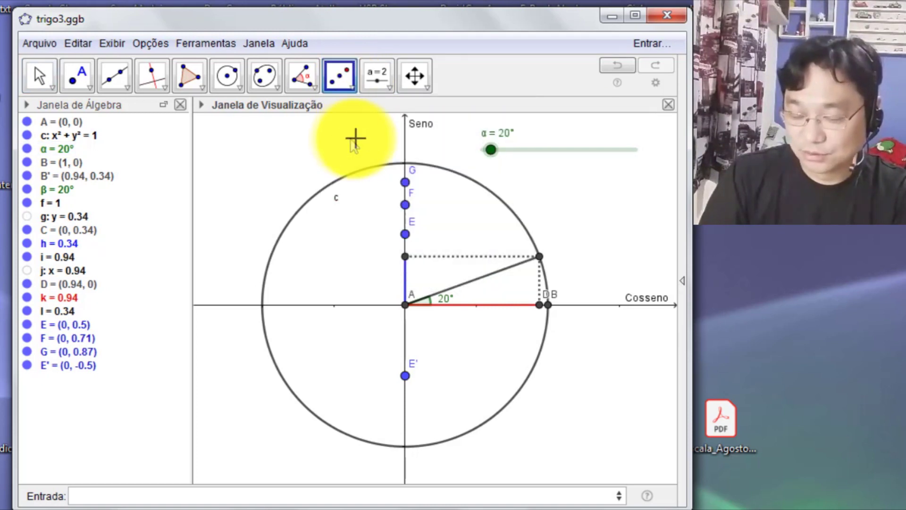
click(406, 206)
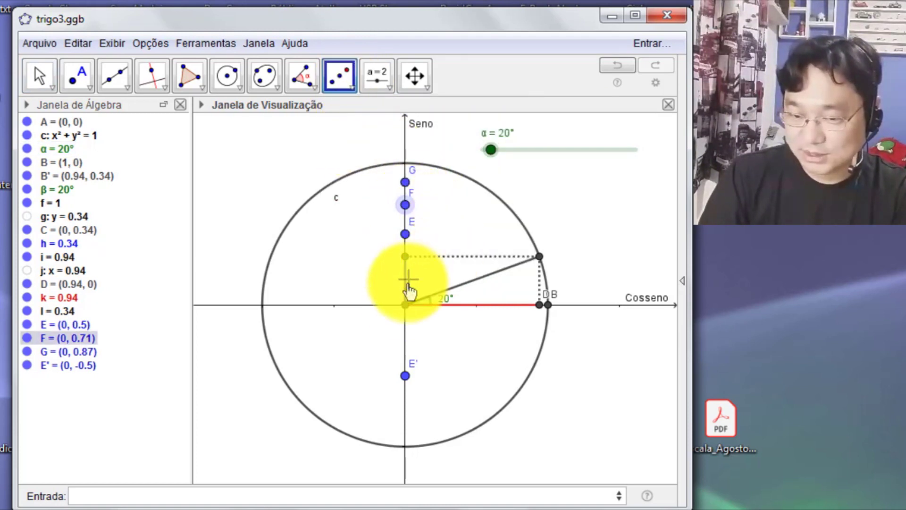
click(405, 305)
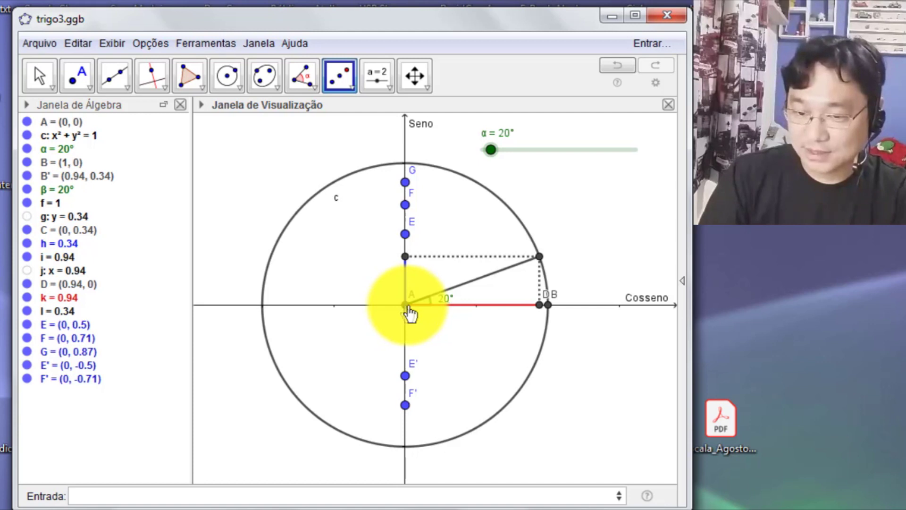
click(405, 184)
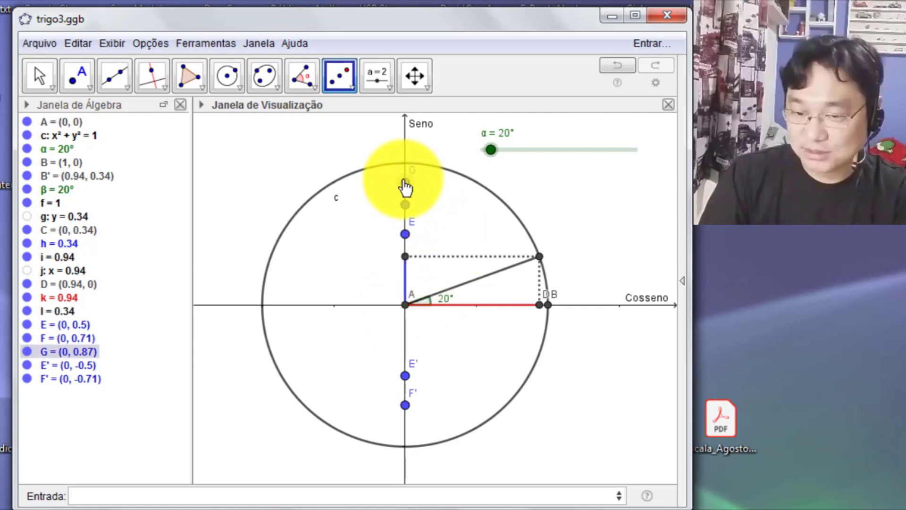
click(405, 307)
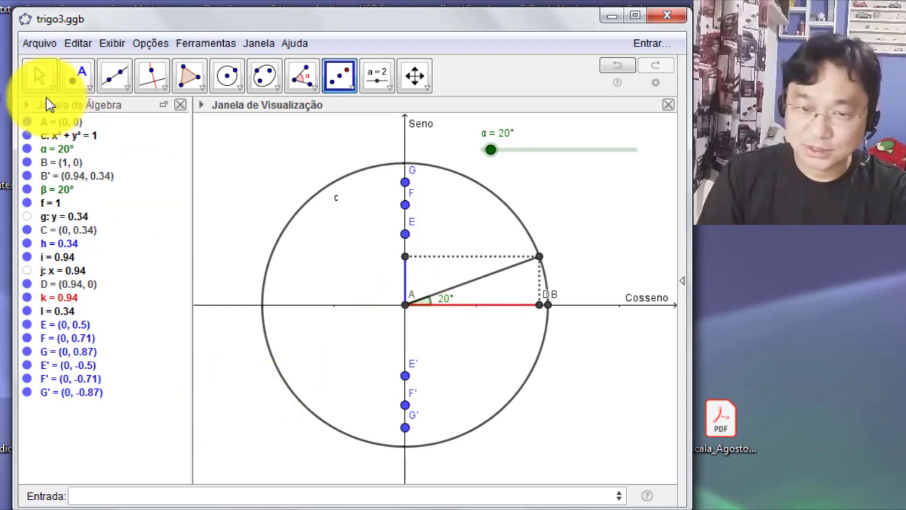
click(41, 75)
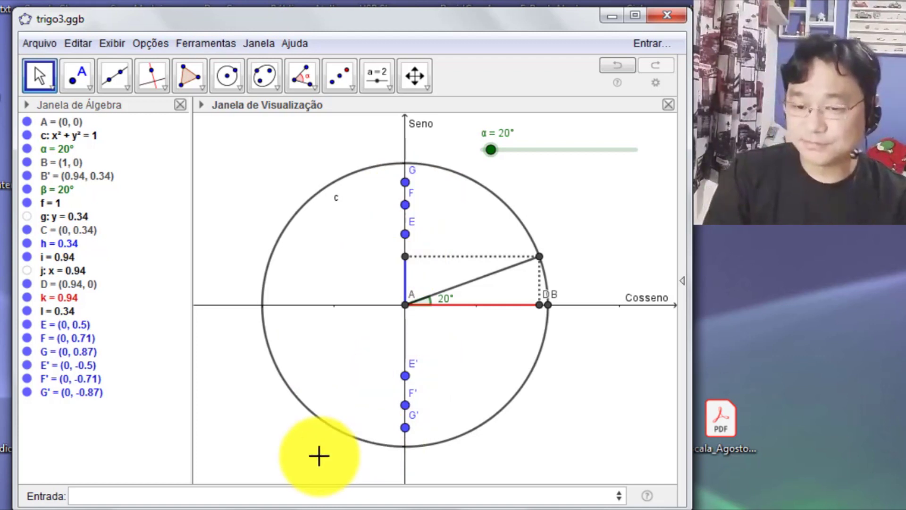
mouse_move(493, 150)
mouse_down()
mouse_move(519, 151)
mouse_move(489, 152)
mouse_up()
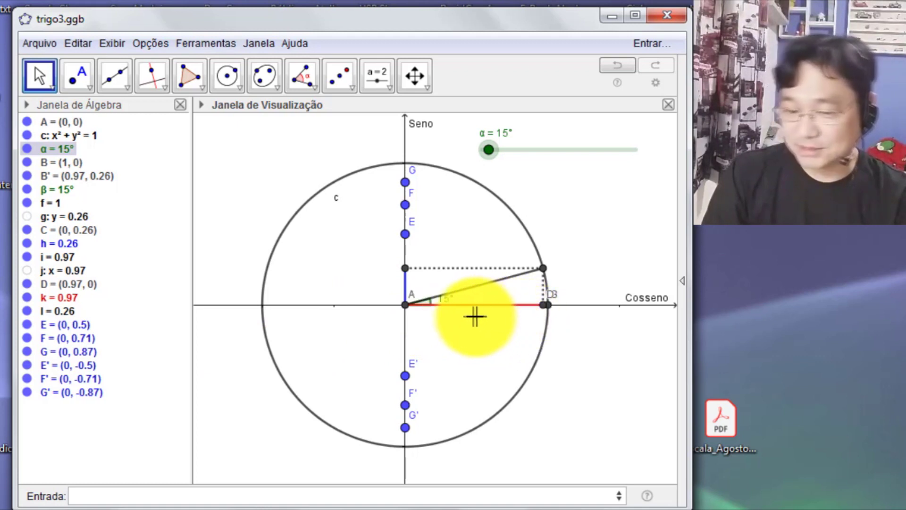
Create a point at (1/2,0) on the Cosseno axis
click(300, 496)
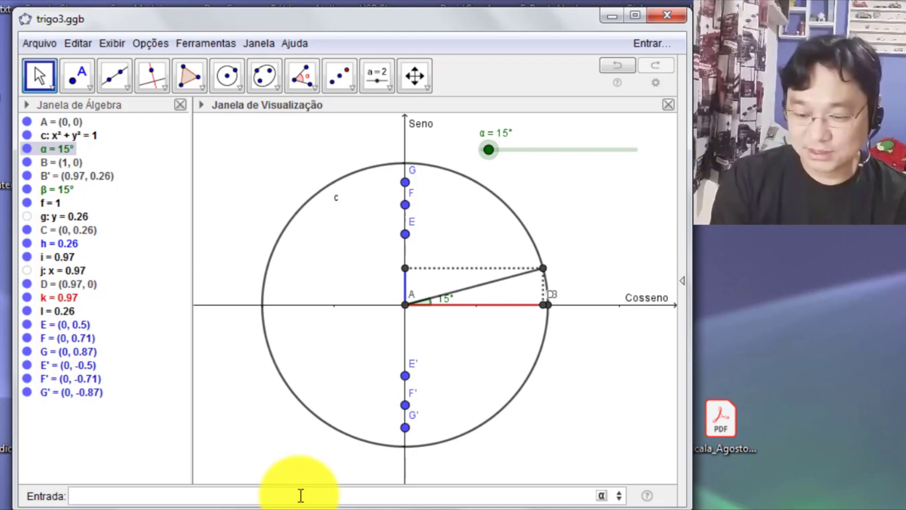
text(()
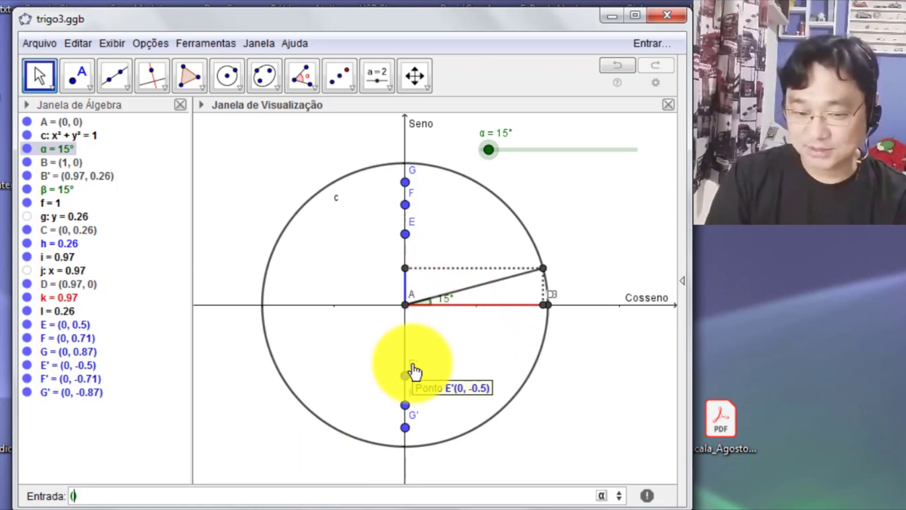
text(1;2)
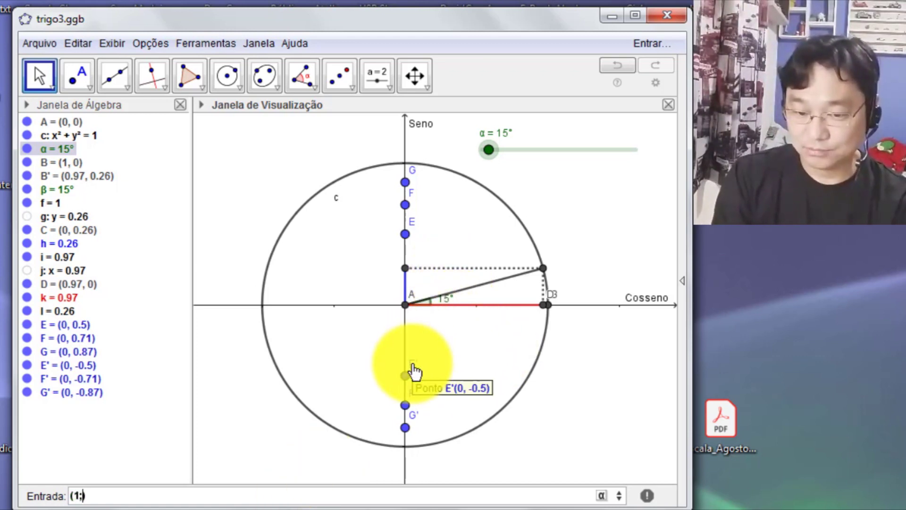
key(BackSpace)
text(/2)
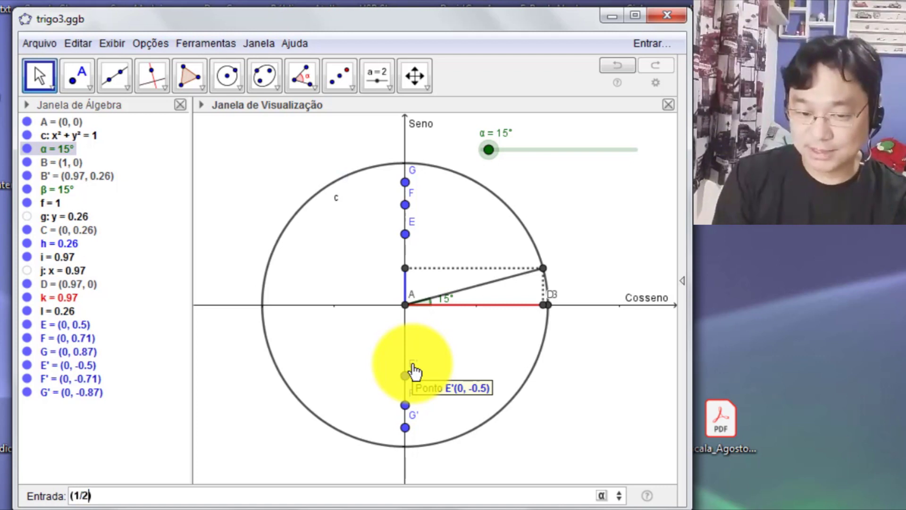
text(,)
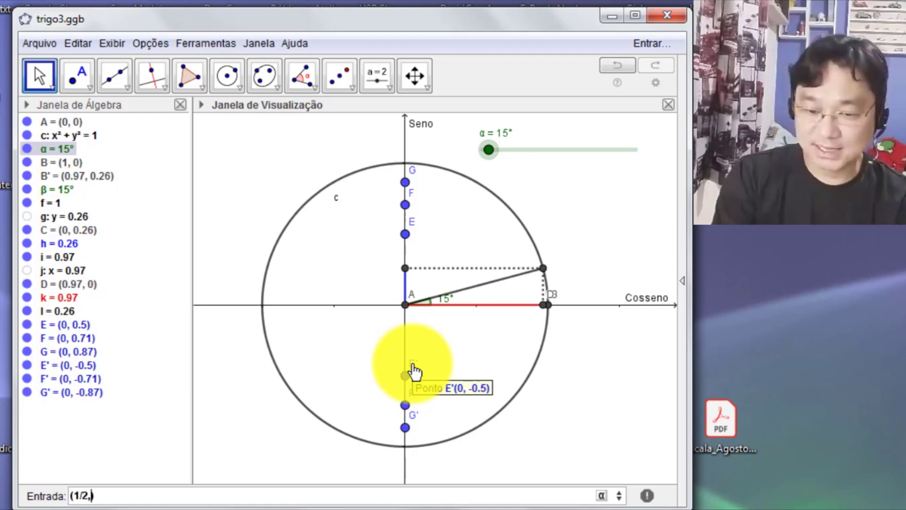
text(0))
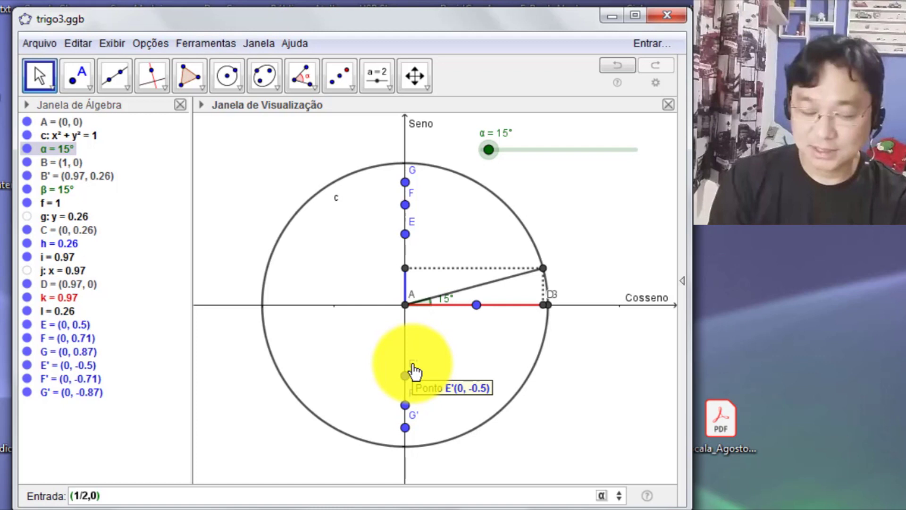
key(Return)
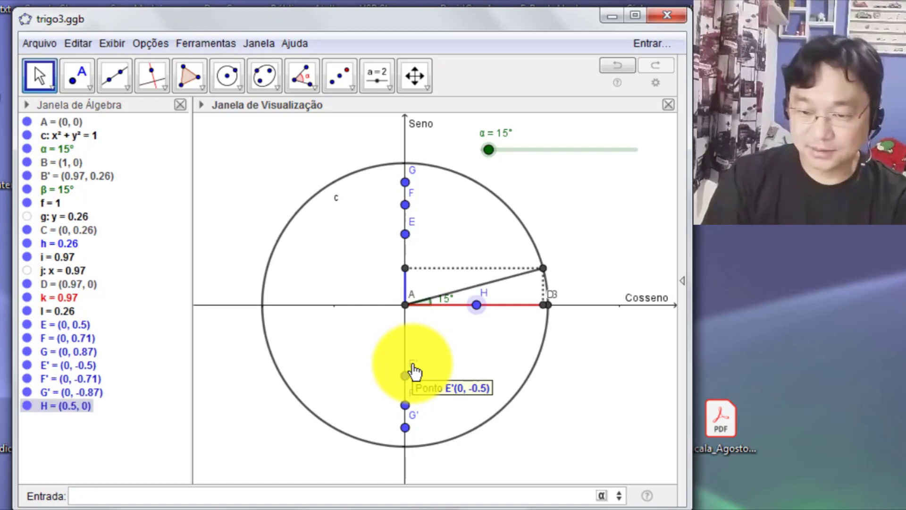
Create a point at (sqrt(2)/2,0) on the Cosseno axis
text(()
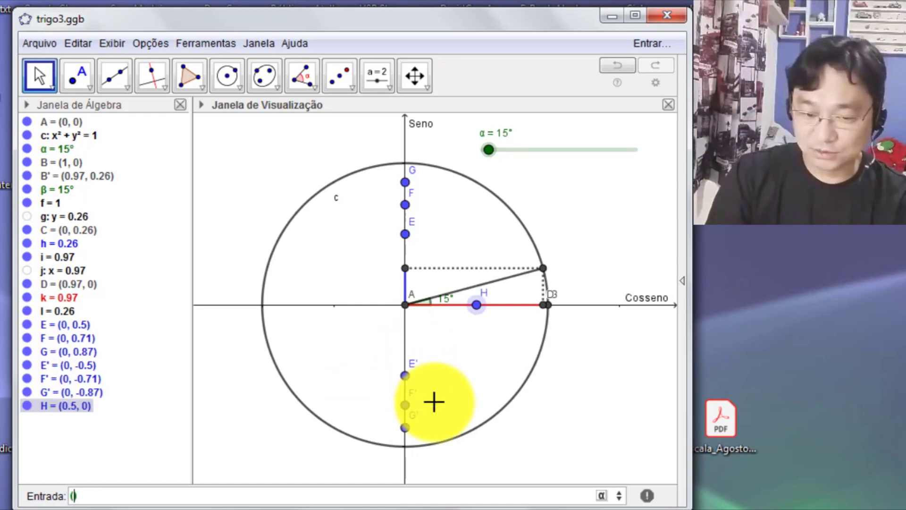
text(sqrt)
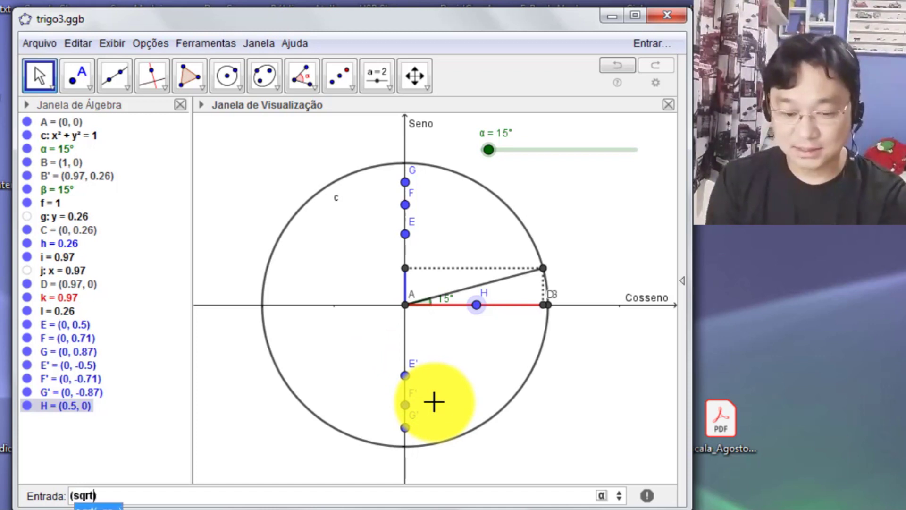
key(Return)
text(2))
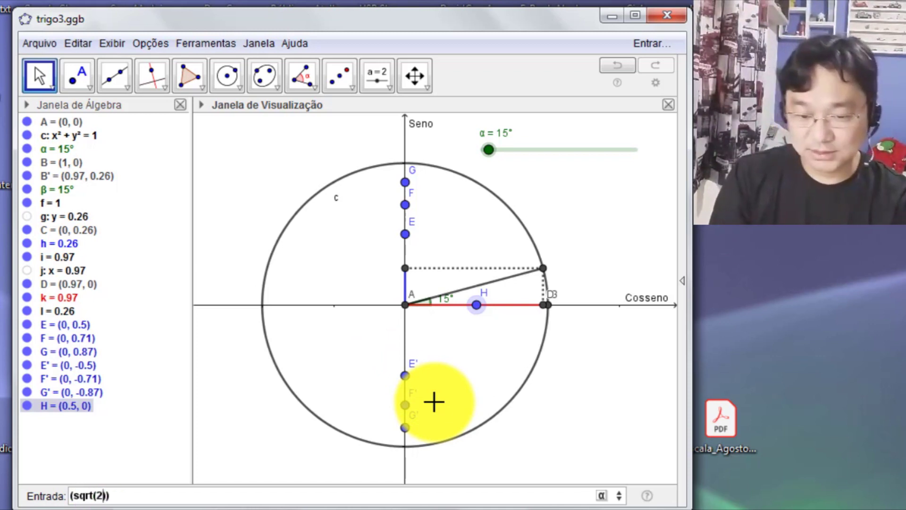
text(/2,)
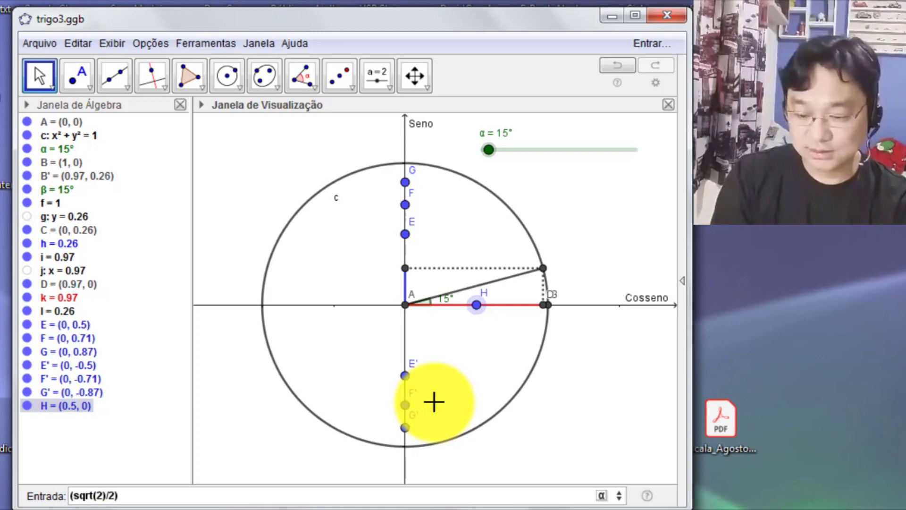
text(0)
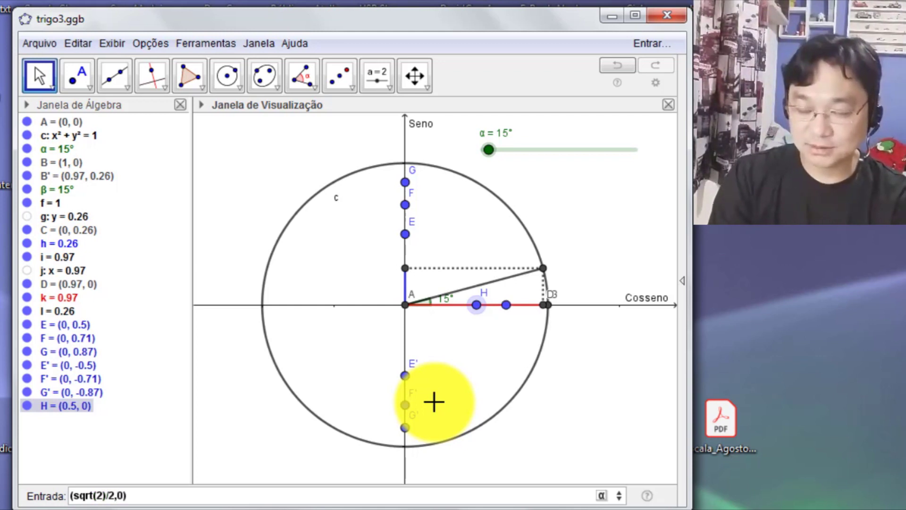
key(Return)
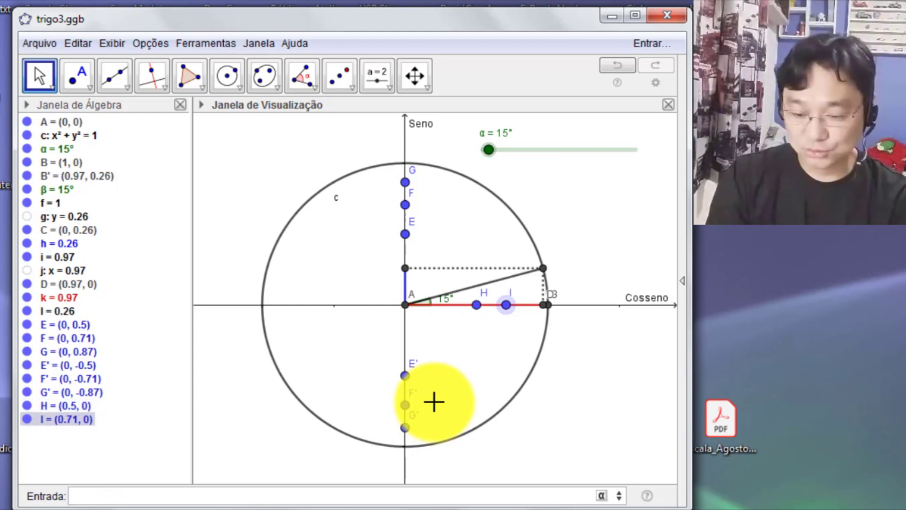
Begin entering the coordinates of another point after the one at (sqrt(2)/2,0)
text(()
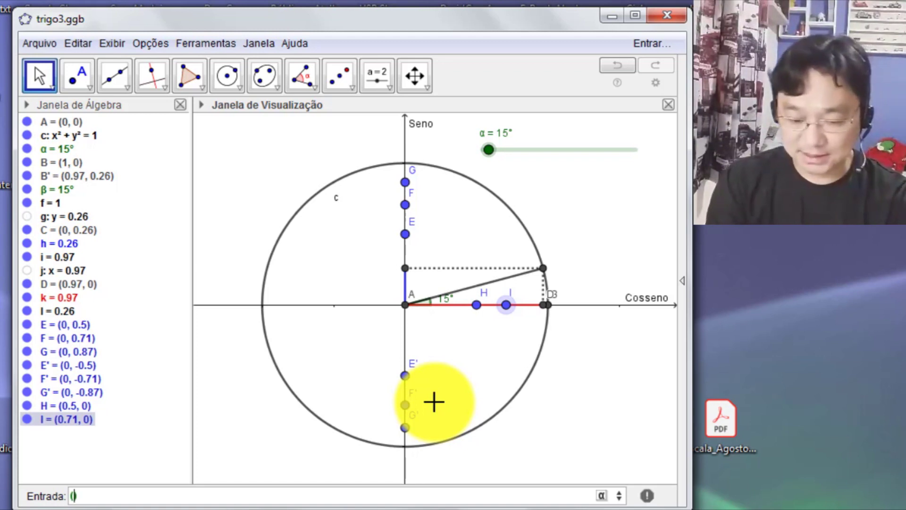
Create a point on the cosine axis at (sqrt(3)/2,0)
text(sqrt()
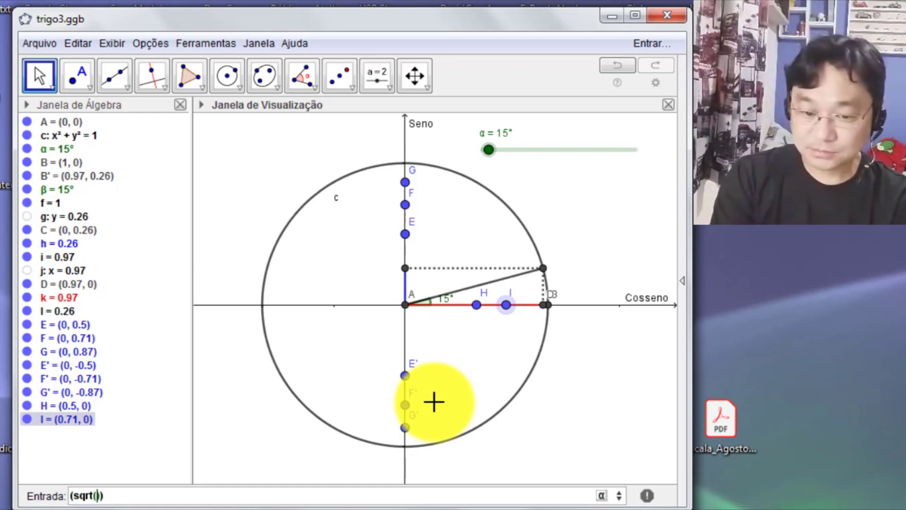
text(3)/2,0)
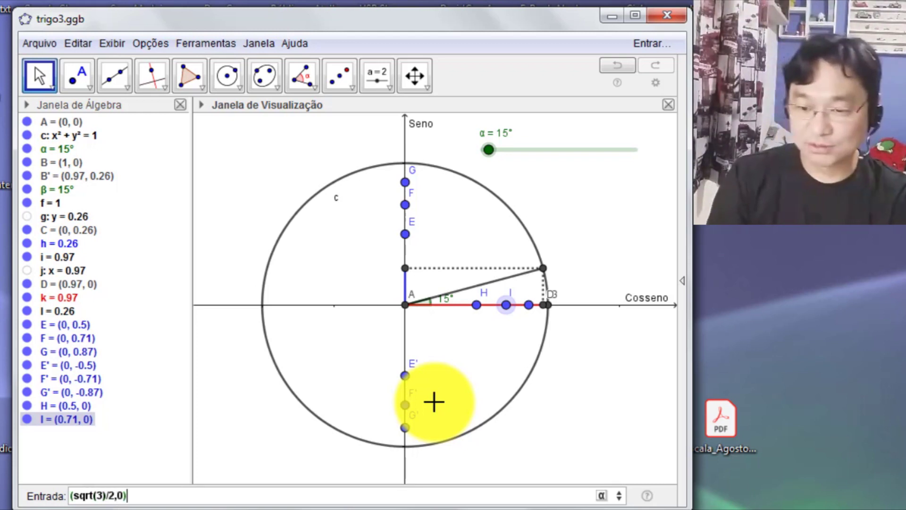
key(Return)
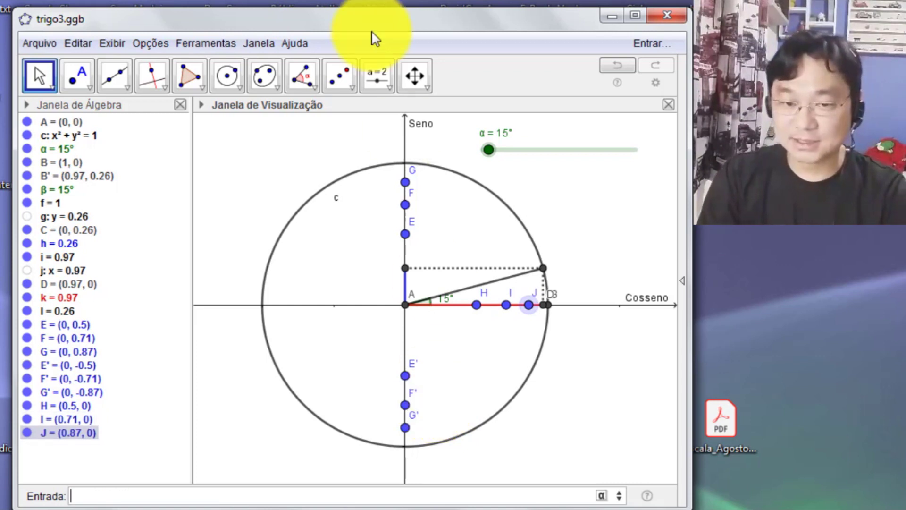
Set angle α to 80° and reflect points H, I and J about the origin A
drag(490, 150, 519, 154)
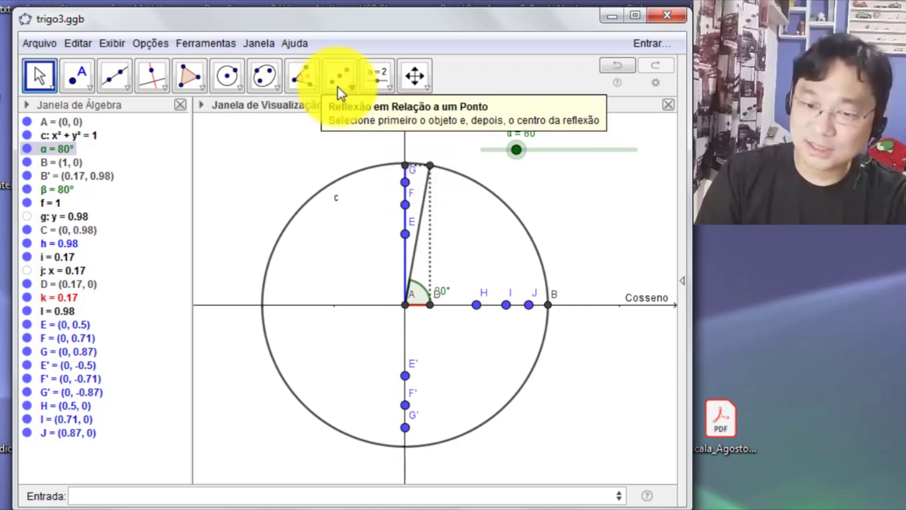
click(348, 74)
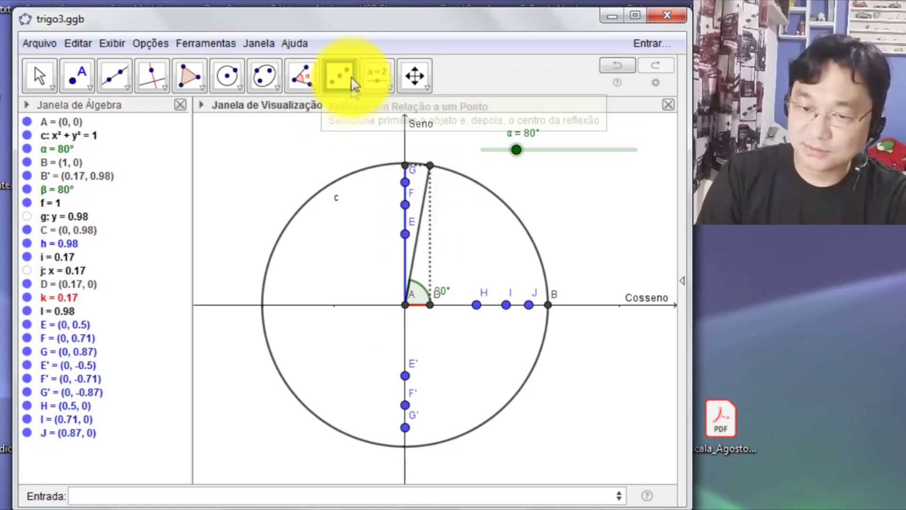
click(353, 89)
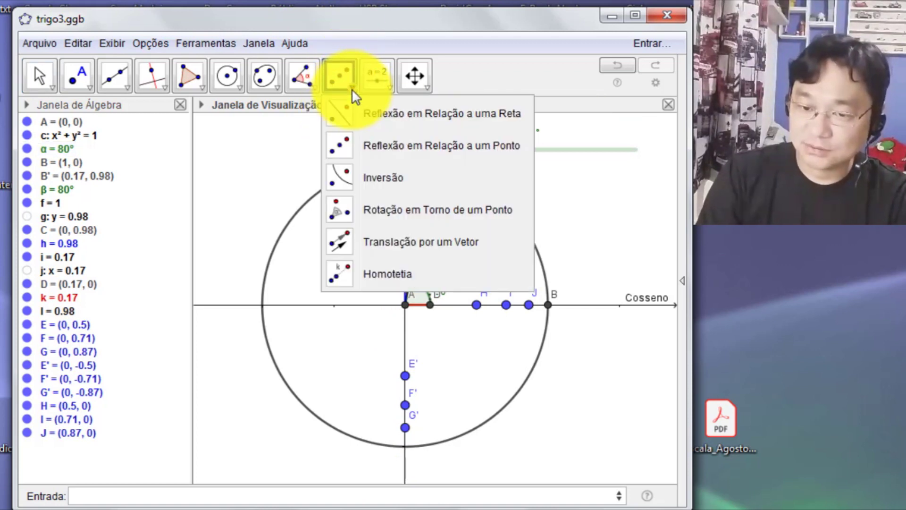
click(347, 149)
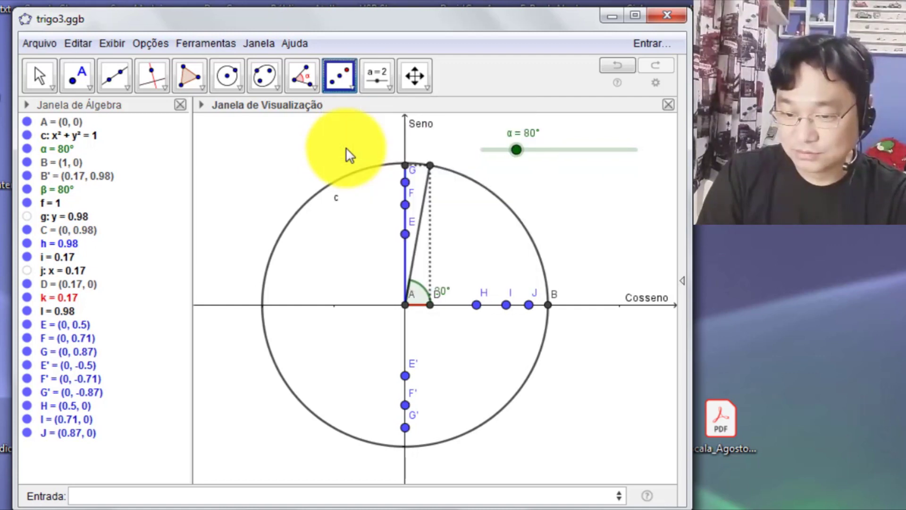
click(476, 306)
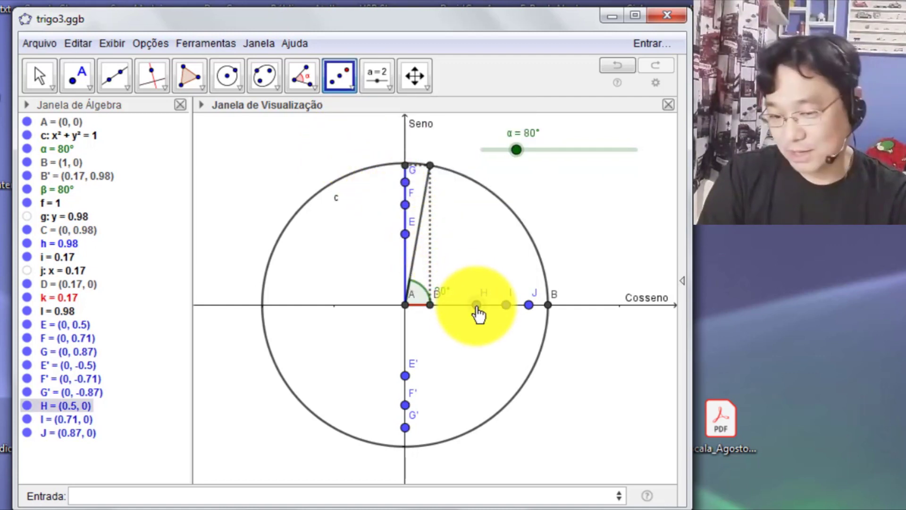
click(405, 305)
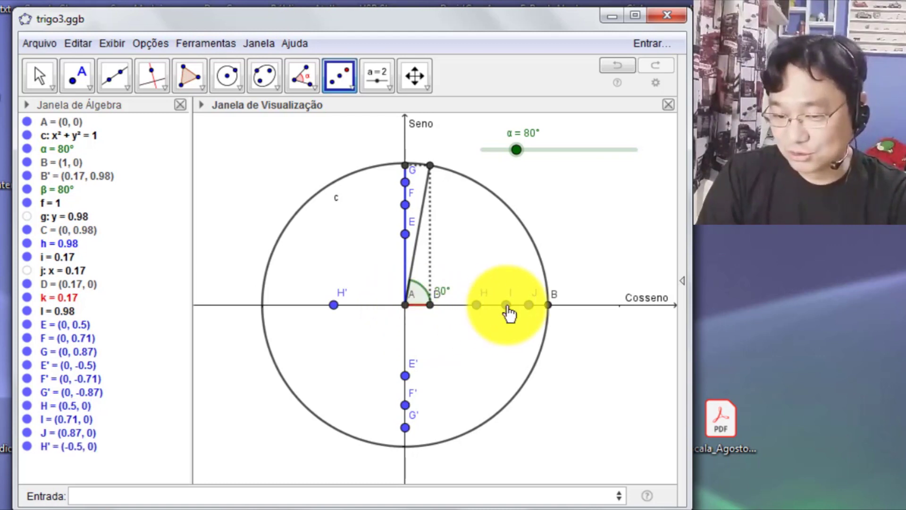
click(506, 305)
click(406, 308)
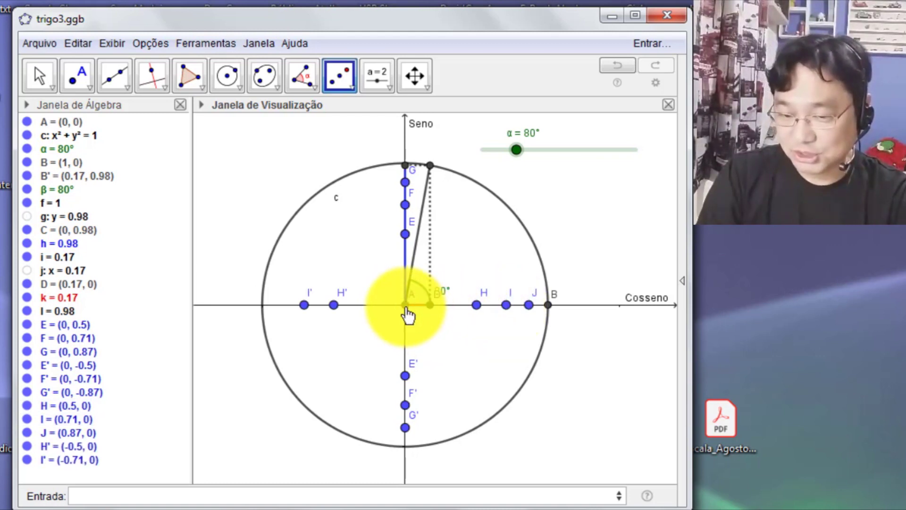
click(529, 306)
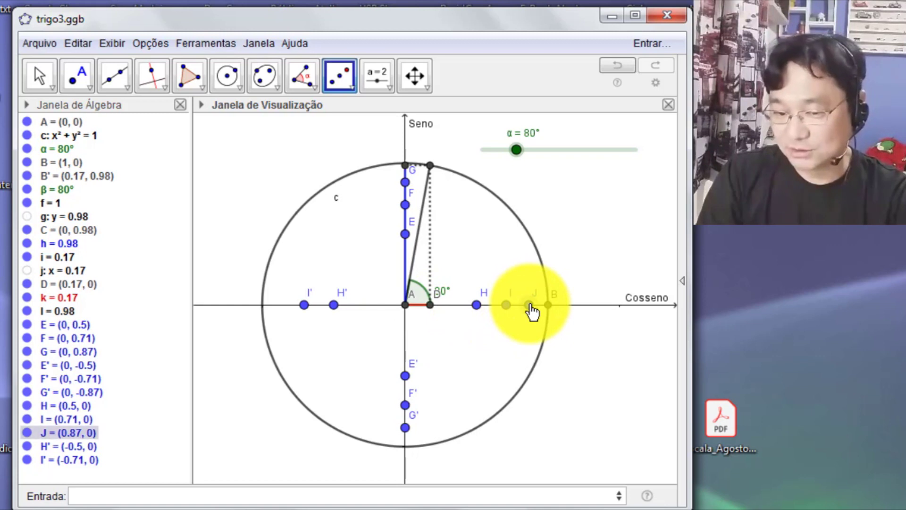
click(404, 306)
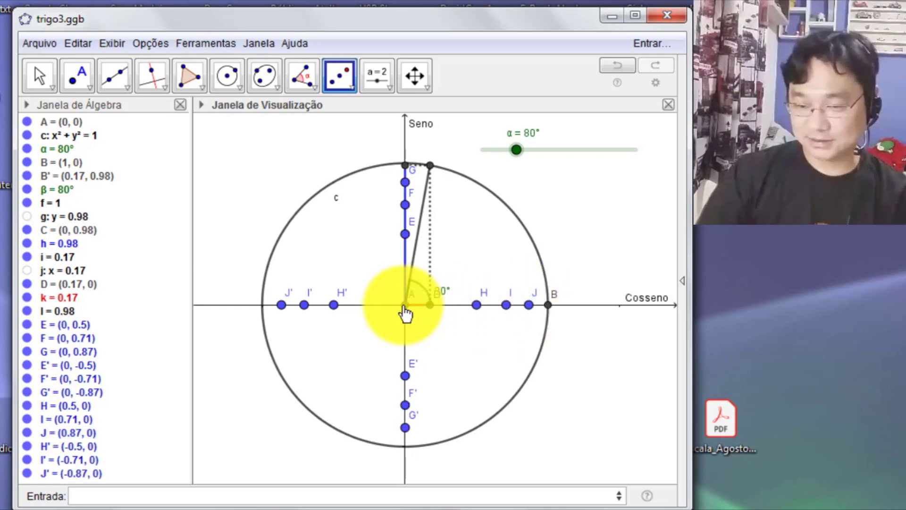
click(35, 74)
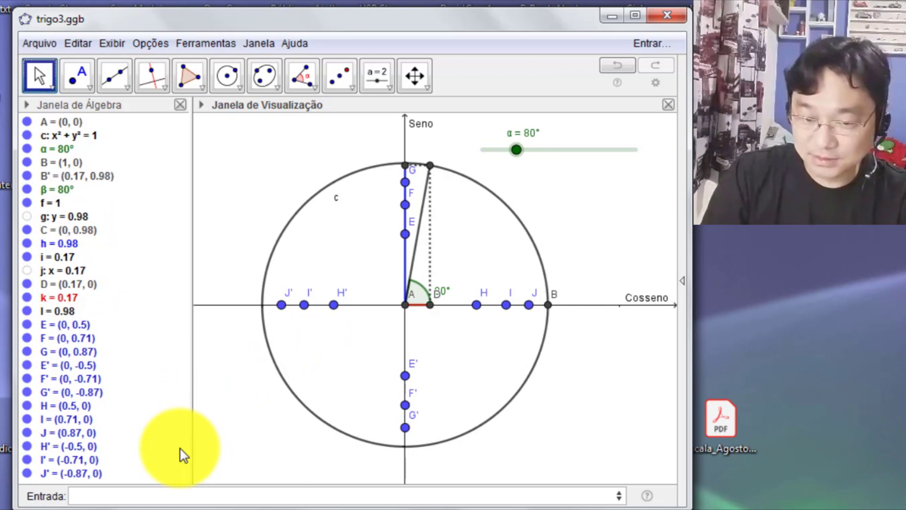
Select all the axis points from E through J' and set their point size to 2
click(75, 324)
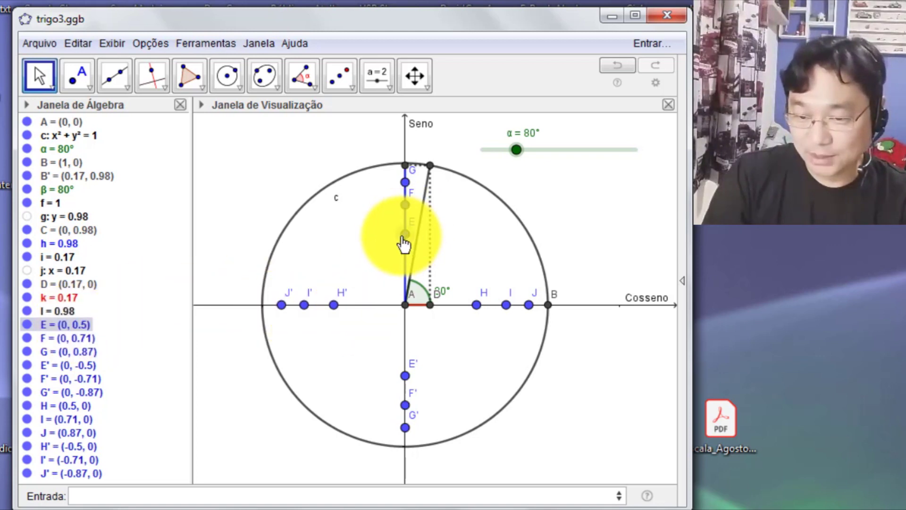
shift+click(81, 471)
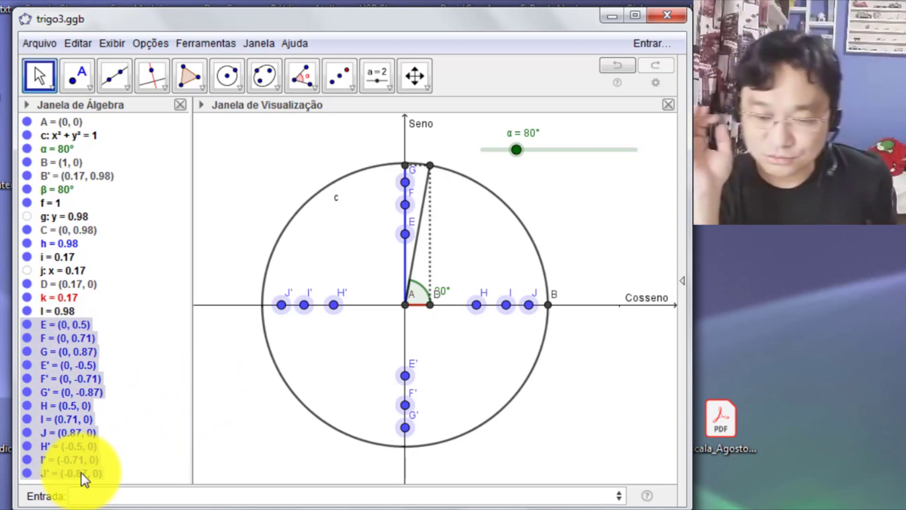
right_click(69, 357)
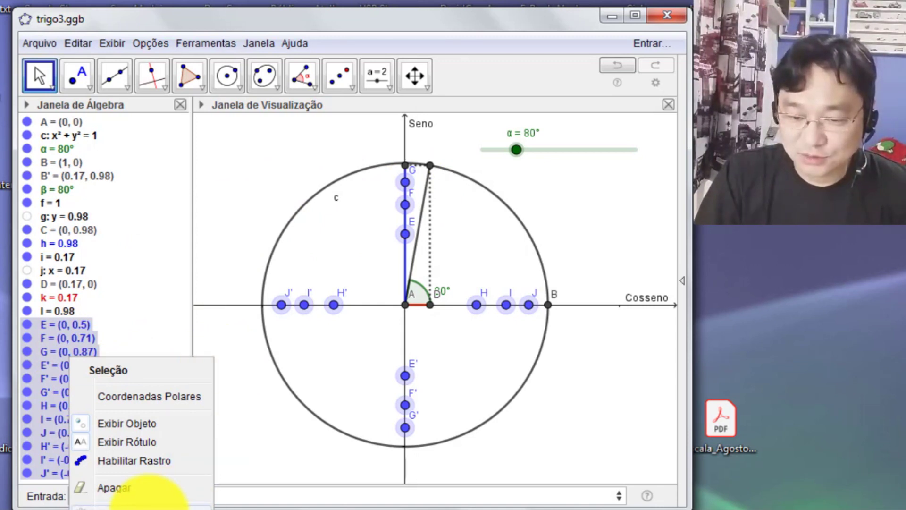
click(149, 506)
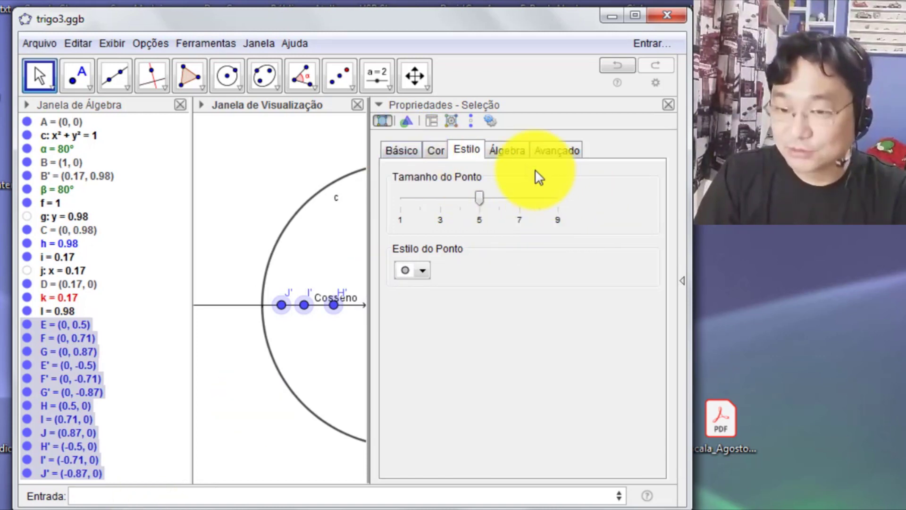
click(467, 152)
drag(478, 197, 420, 203)
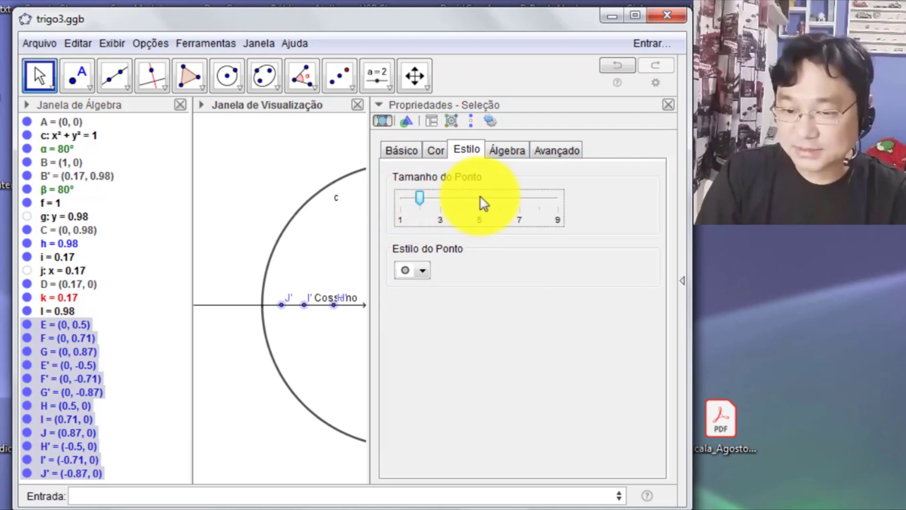
Hide the labels of the selected axis points and close their properties
click(436, 150)
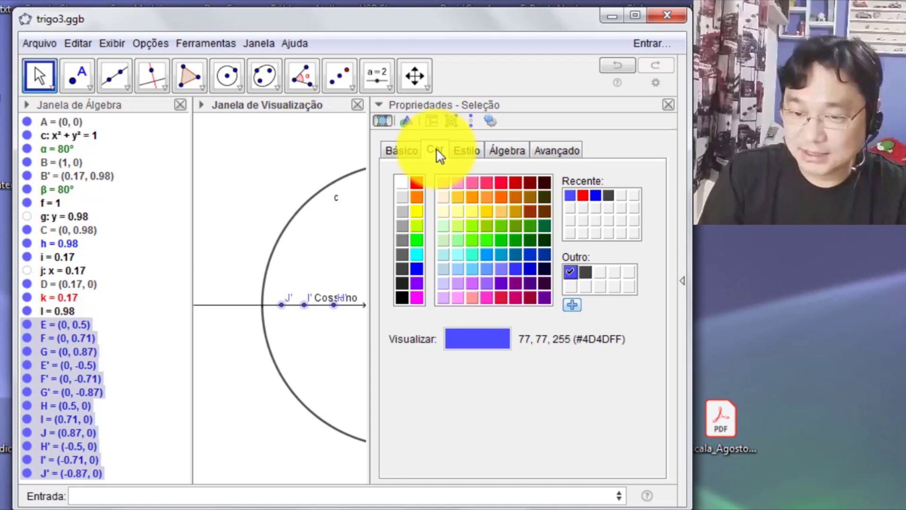
click(400, 150)
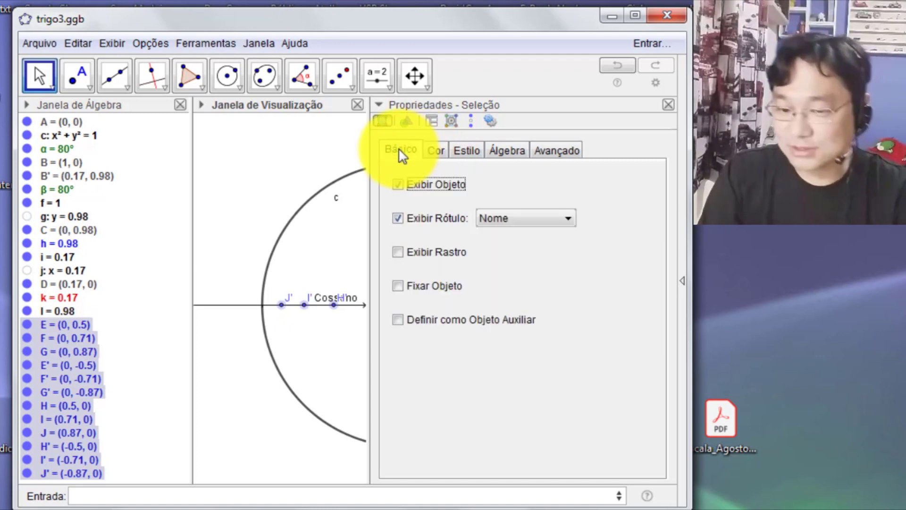
click(536, 222)
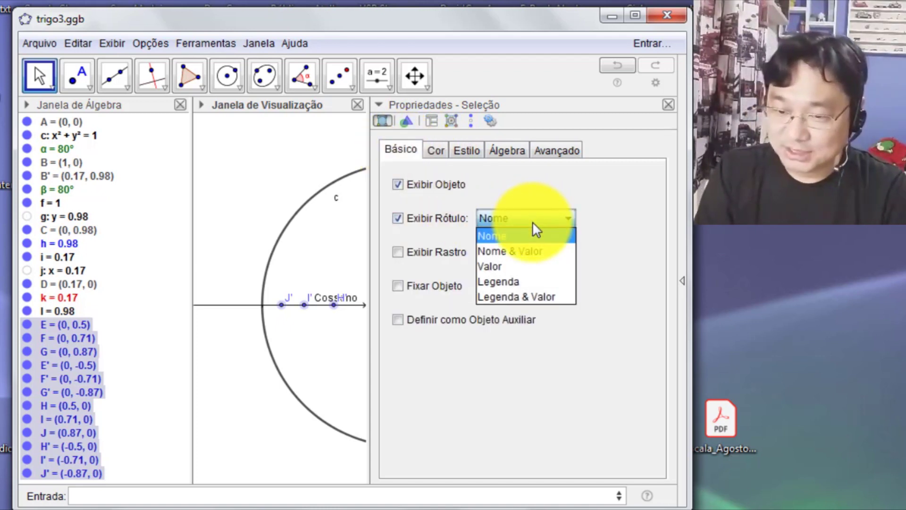
click(517, 198)
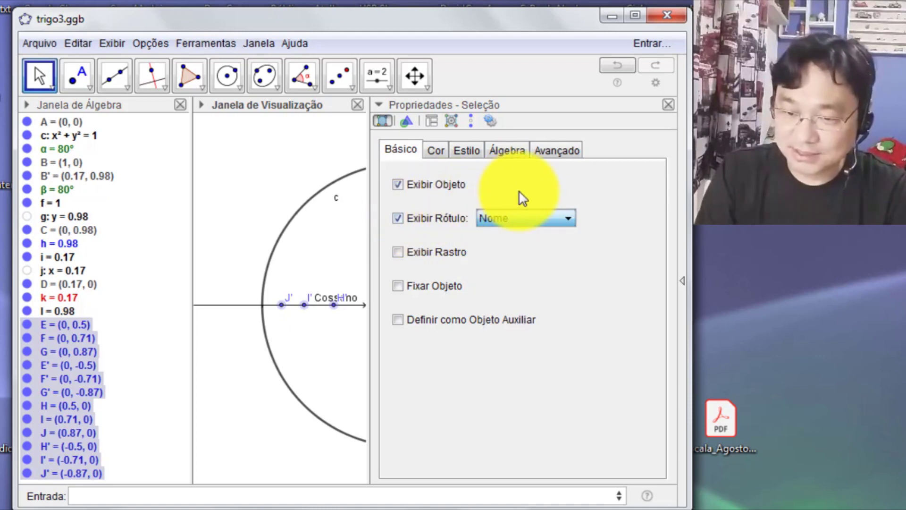
click(398, 218)
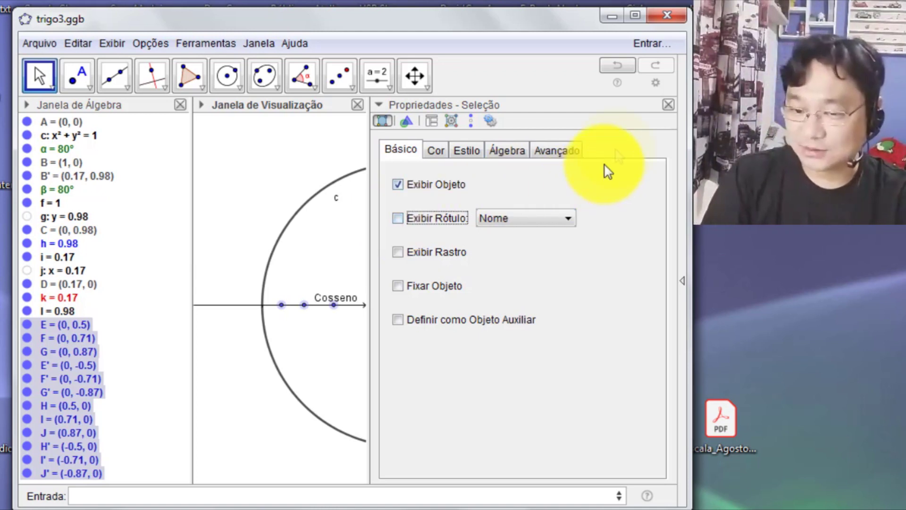
click(667, 102)
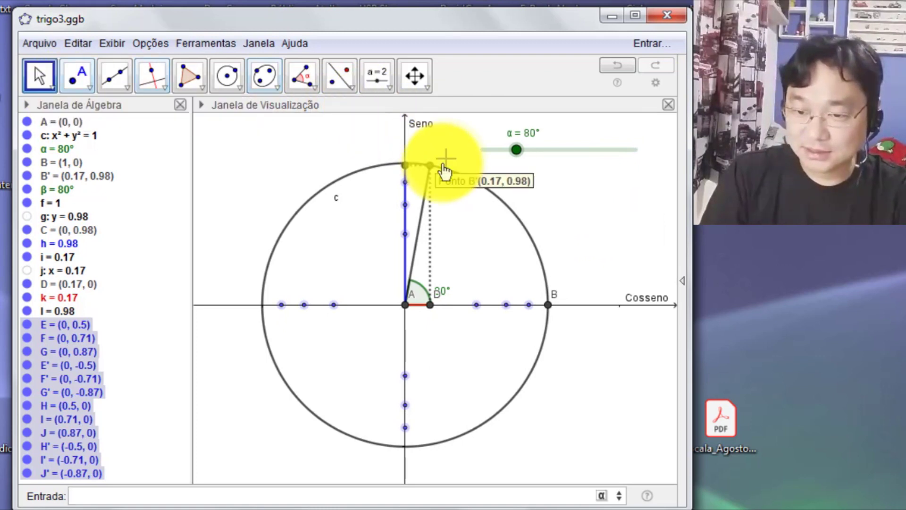
Set angle α to 0° and save the file
drag(521, 155, 495, 151)
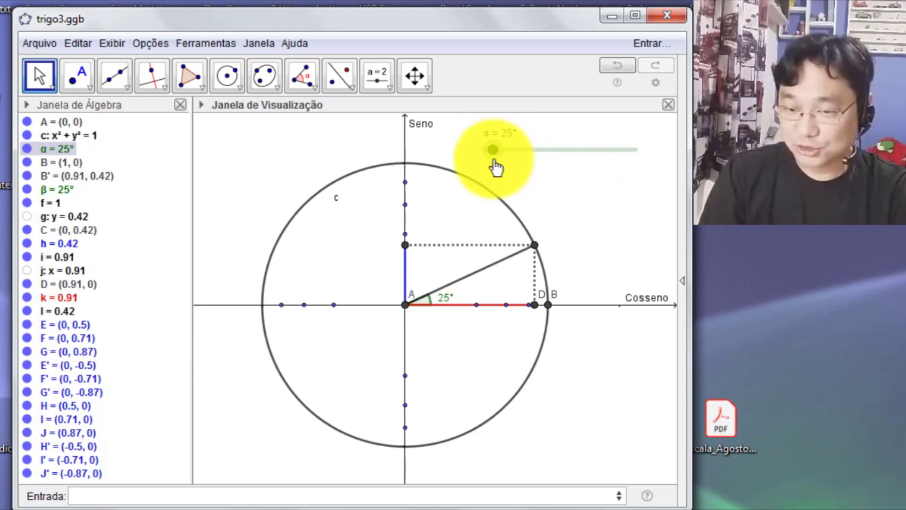
drag(492, 153, 482, 152)
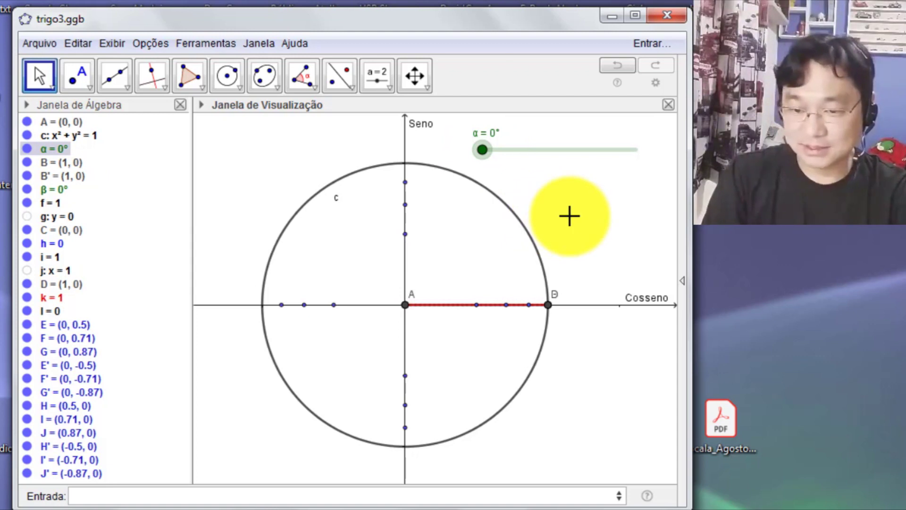
click(47, 44)
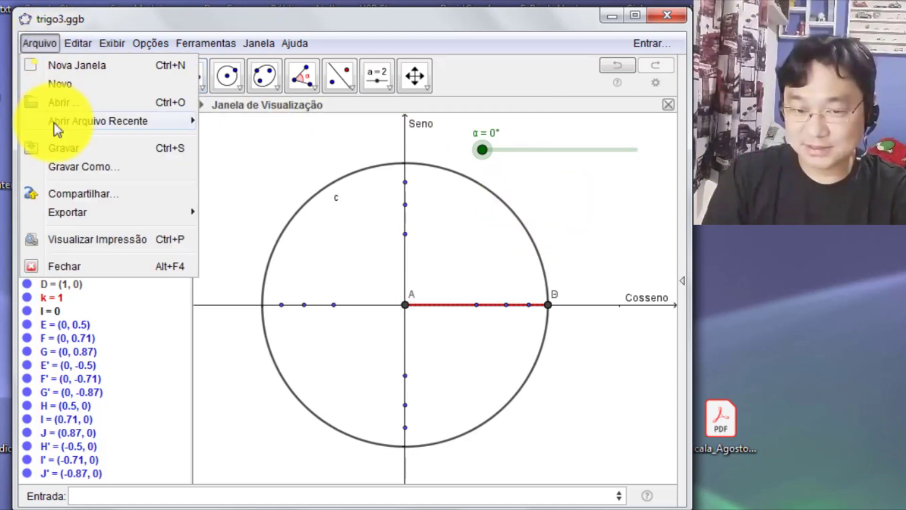
click(53, 151)
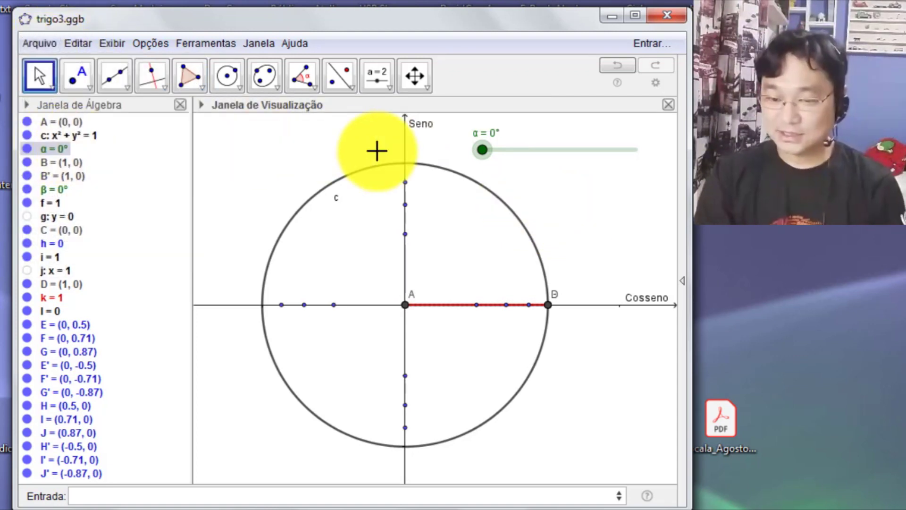
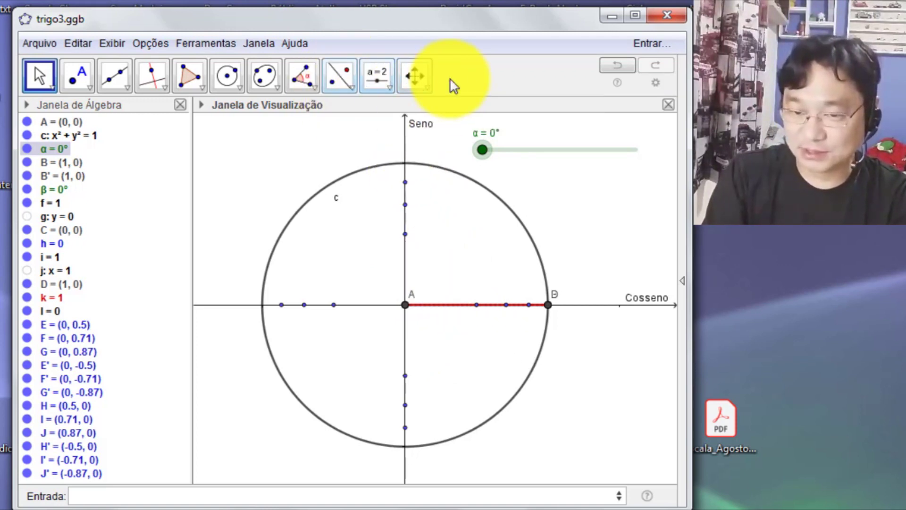
Insert the LaTeX formula text 1/2 inside the circle, beside the 0.5 point on the positive sine axis
click(382, 75)
click(387, 88)
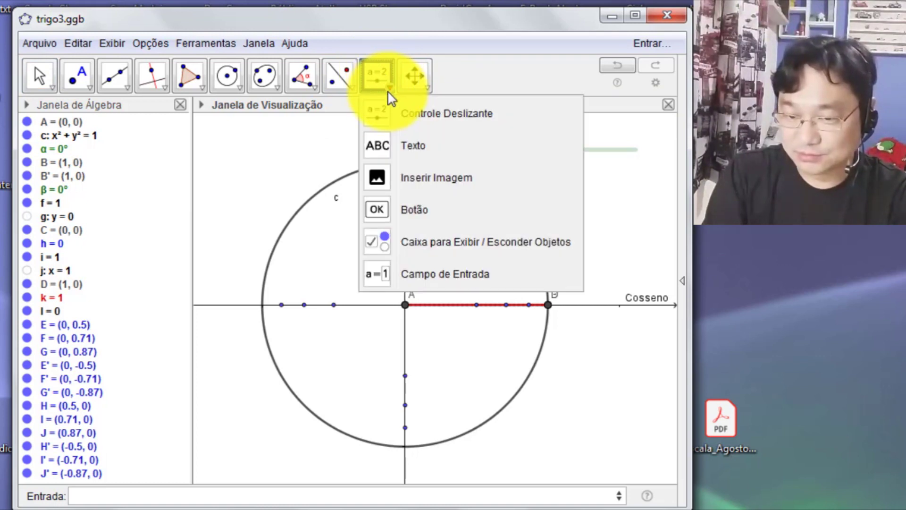
click(374, 148)
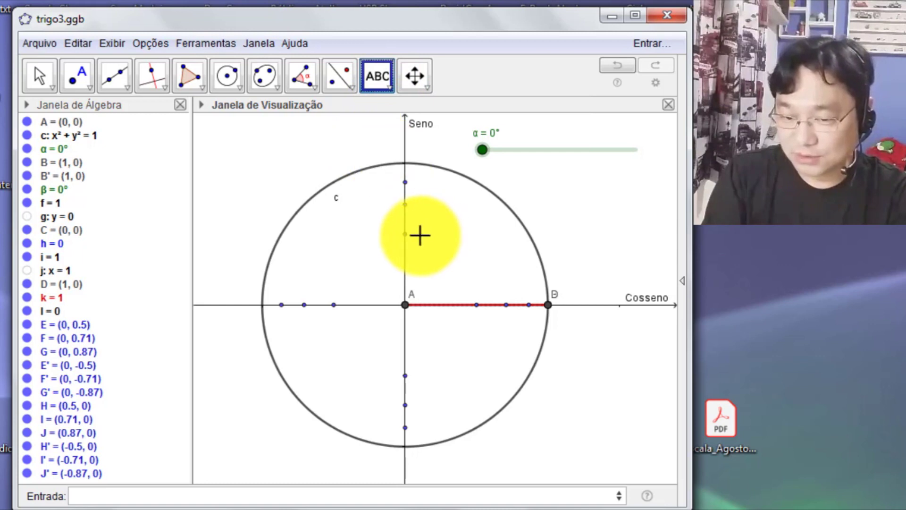
click(364, 243)
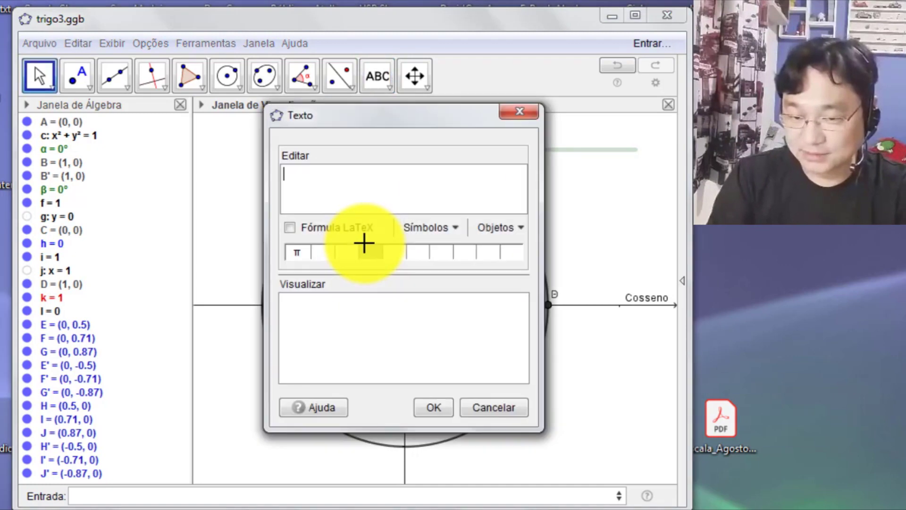
click(291, 227)
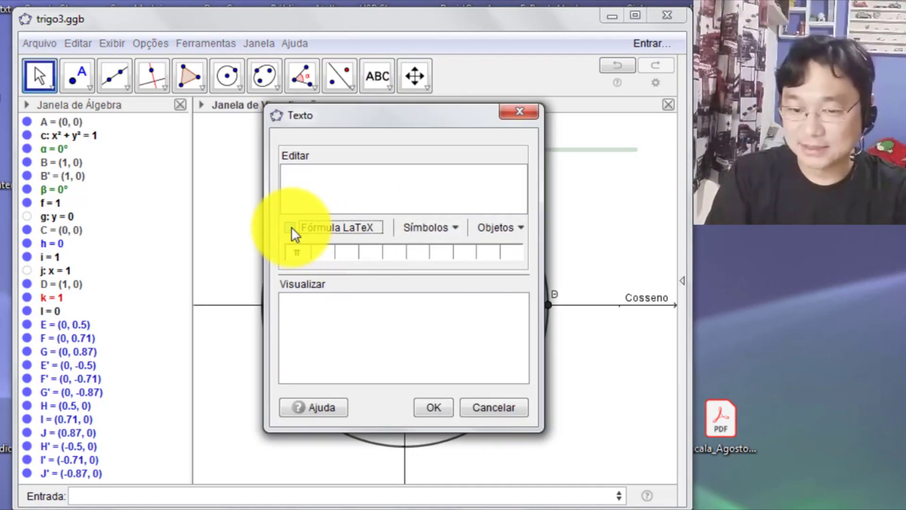
click(314, 208)
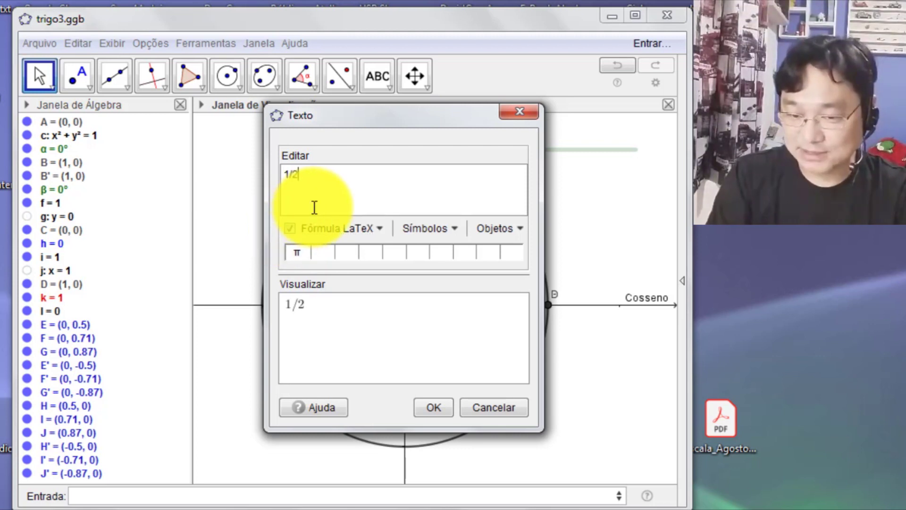
click(434, 408)
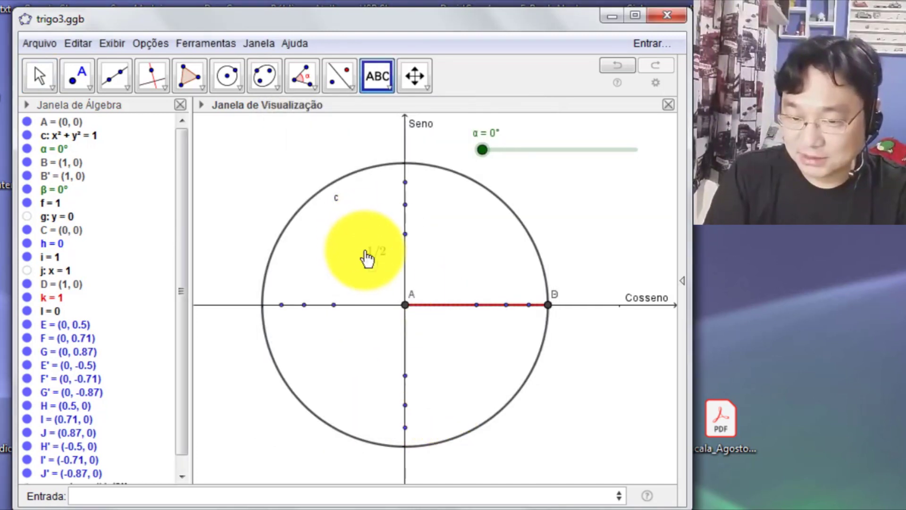
Align the 1/2 label with the 0.5 point on the positive sine axis and place a copy beside the 0.71 point
drag(373, 262, 383, 249)
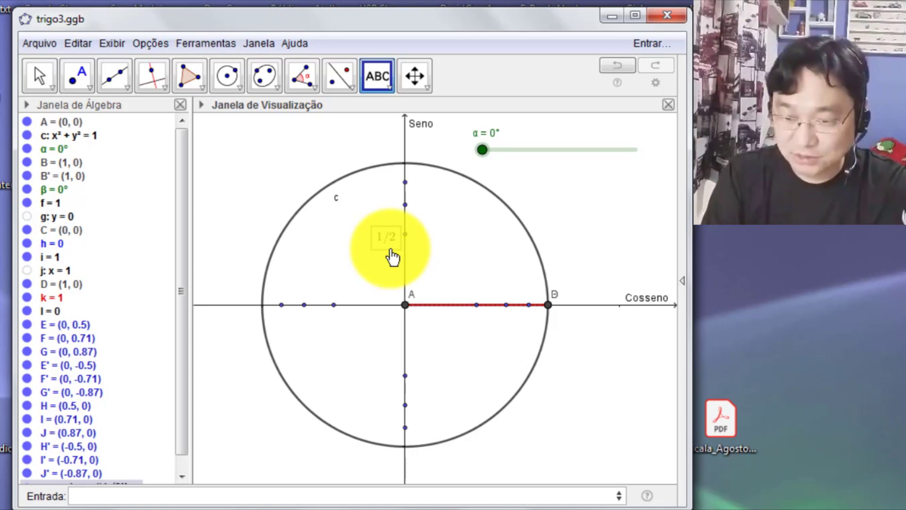
key(Escape)
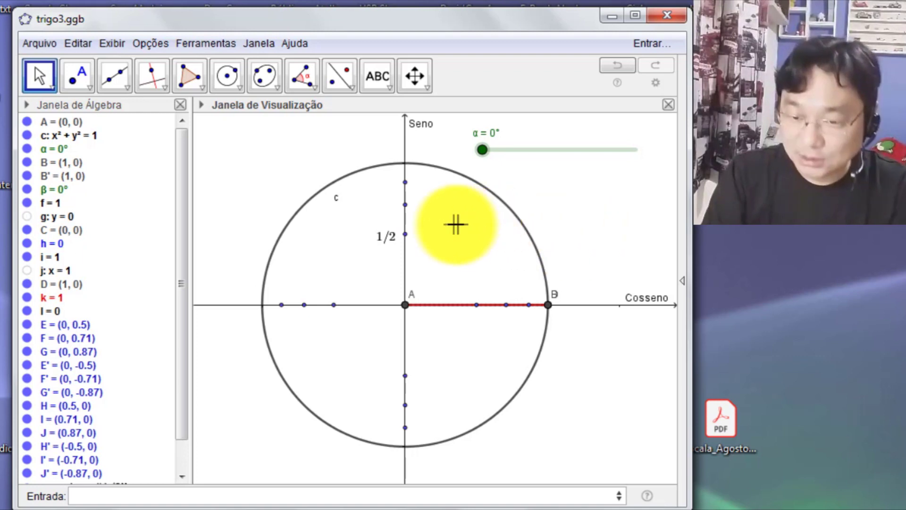
drag(388, 243, 388, 212)
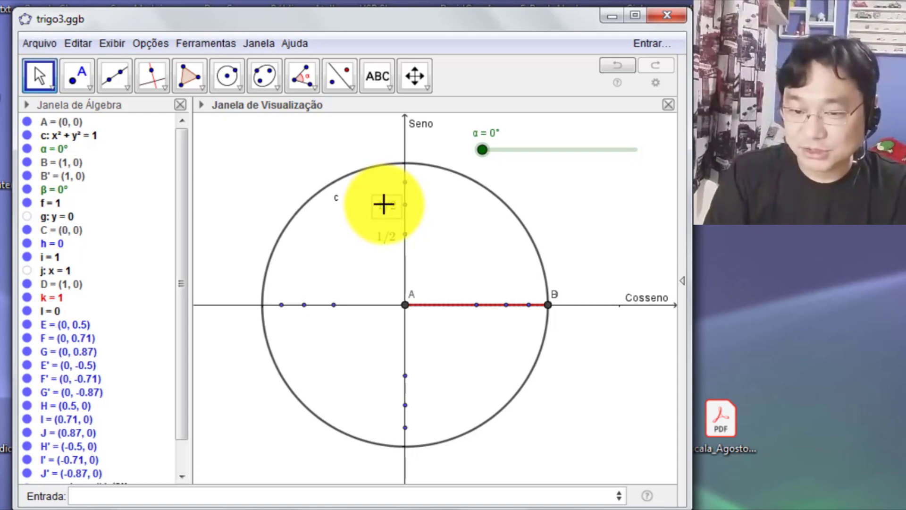
Change the copied label to the LaTeX formula \sqrt{2}/2 and align it beside the 0.71 point on the sine axis
double_click(384, 204)
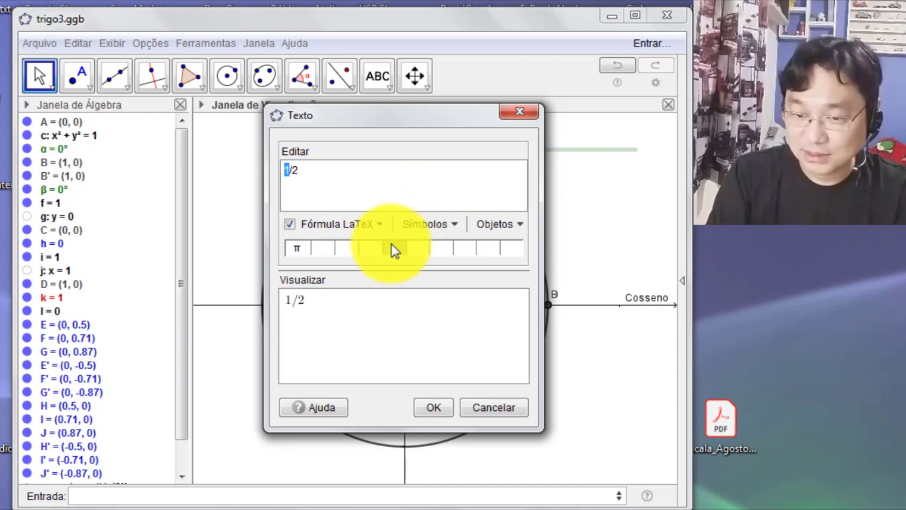
click(382, 225)
mouse_move(384, 247)
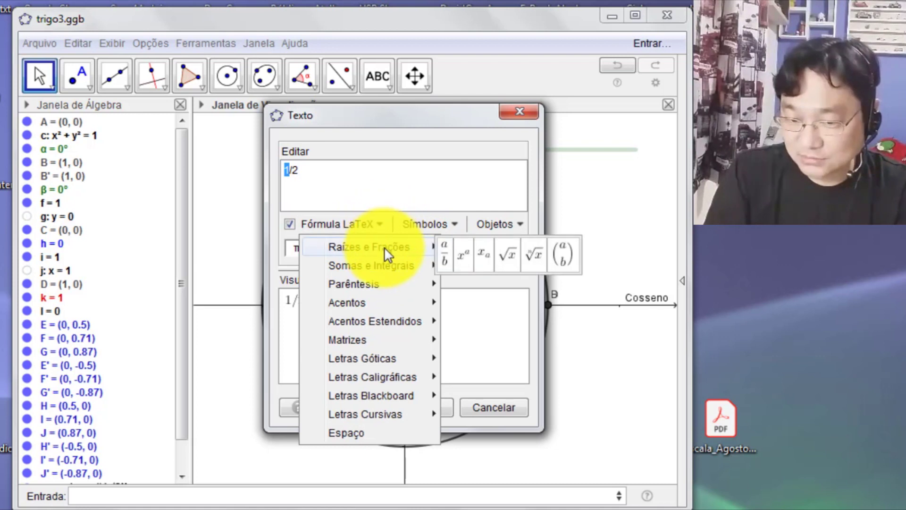
click(509, 254)
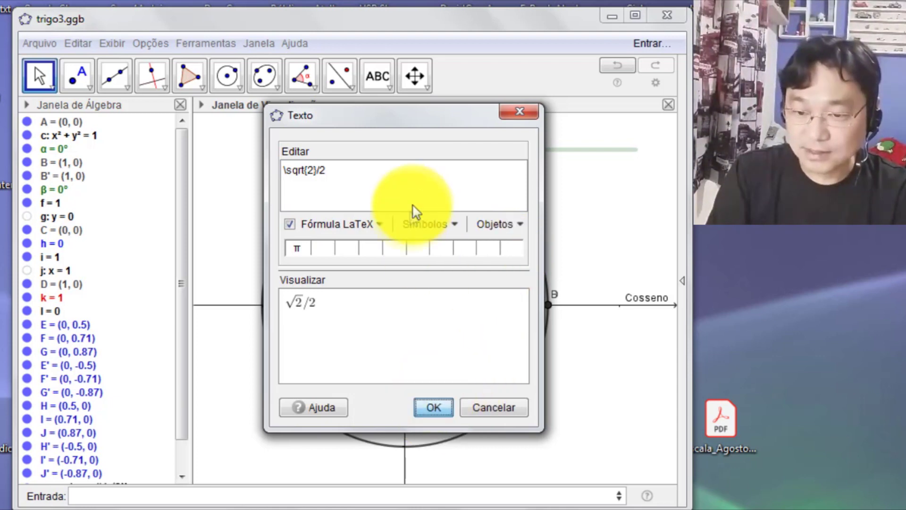
click(375, 223)
mouse_move(412, 254)
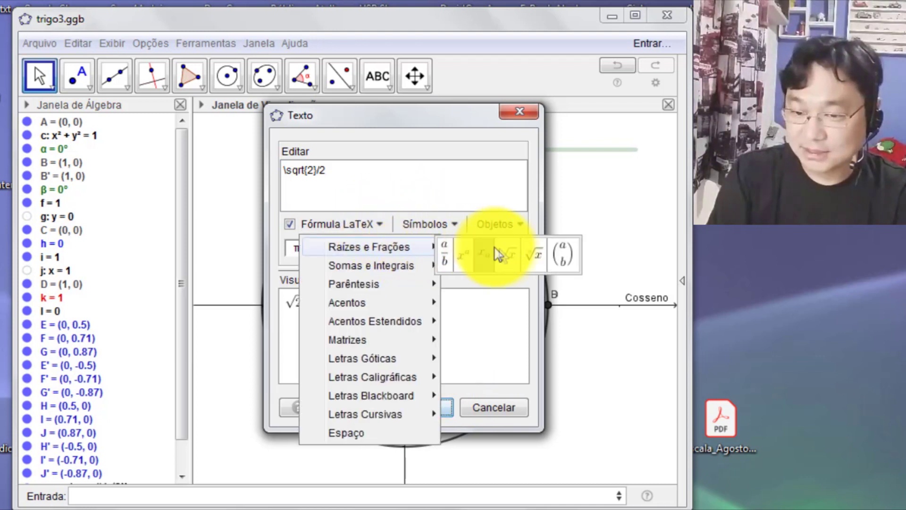
click(357, 187)
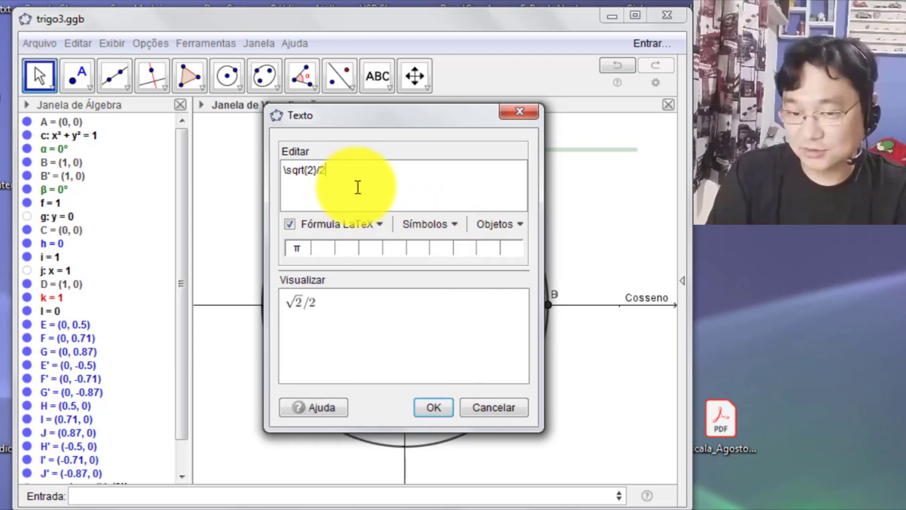
click(433, 406)
drag(390, 214, 381, 214)
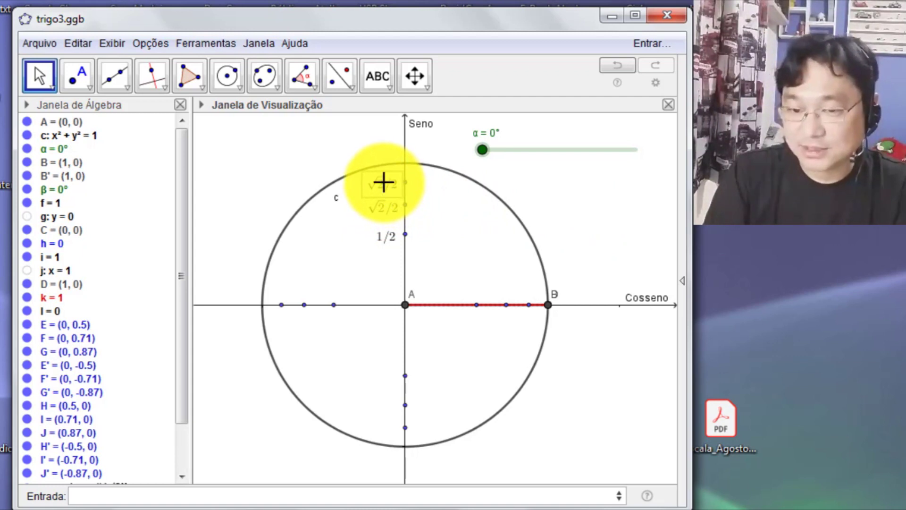
Change the label copy beside the 0.87 point on the sine axis to the LaTeX formula \sqrt{3}/2
double_click(384, 182)
click(313, 170)
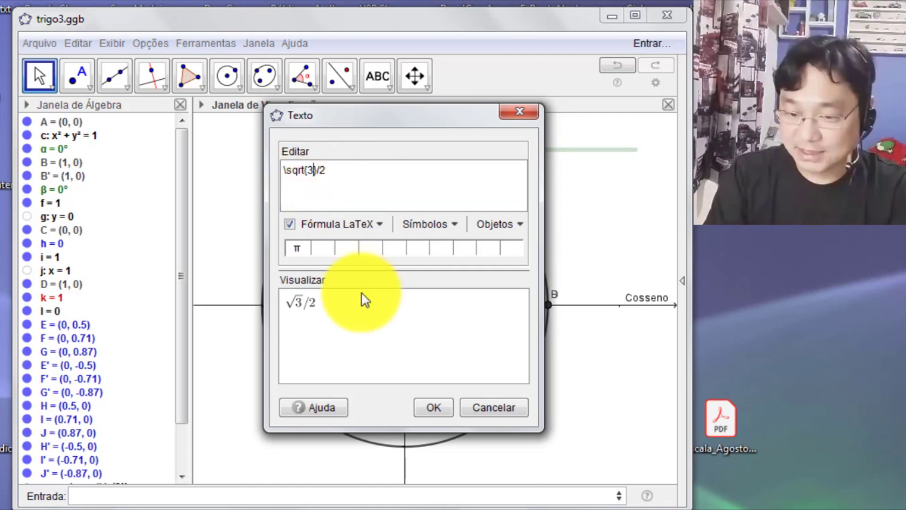
click(432, 407)
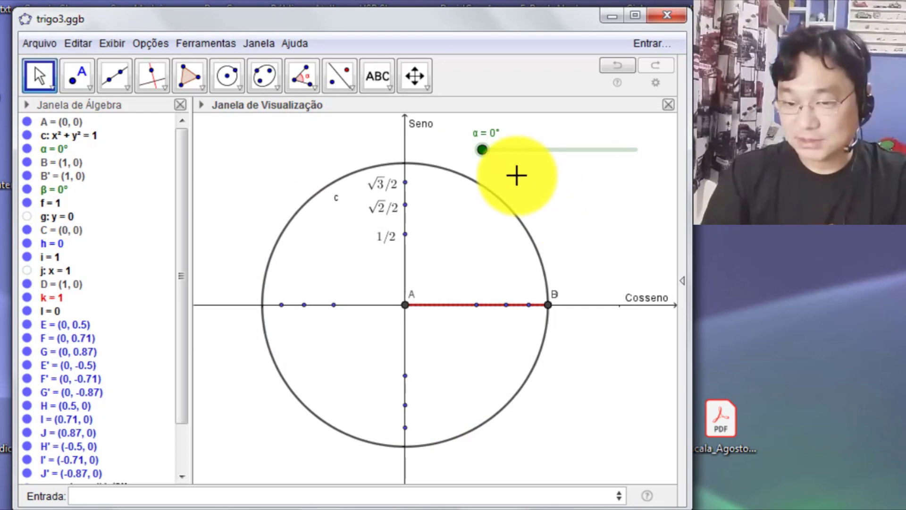
Check the sine labels by moving angle α to 60° and back down to 15°
drag(482, 150, 509, 152)
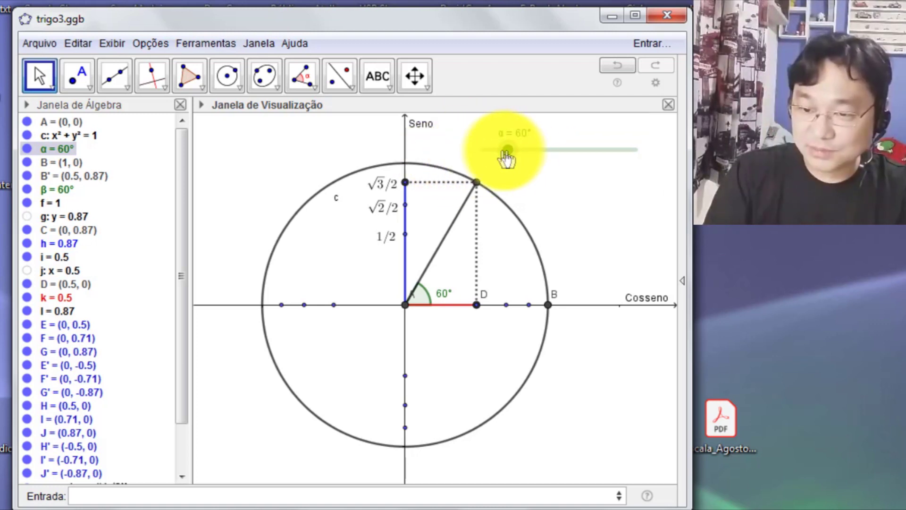
drag(507, 152, 490, 151)
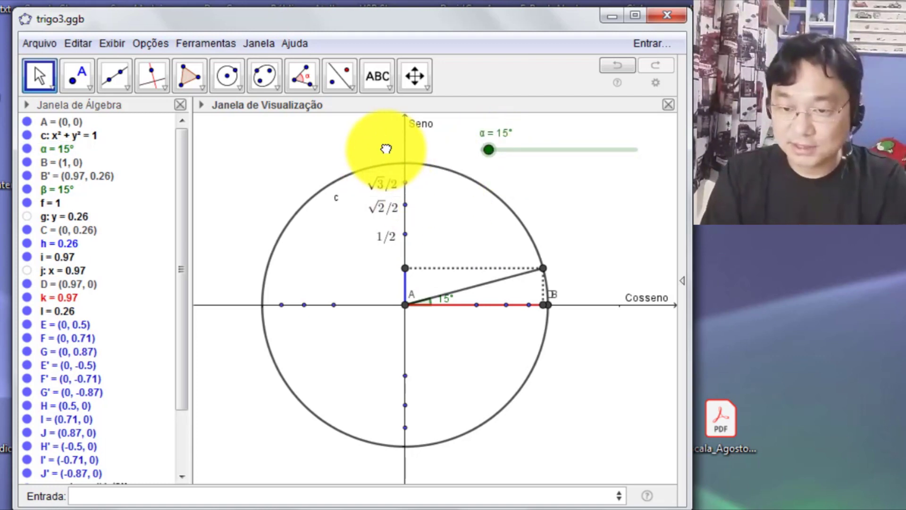
Copy the √3/2 label to the top of the circle, change it to 1, and align it beside the sine axis
drag(391, 188, 393, 166)
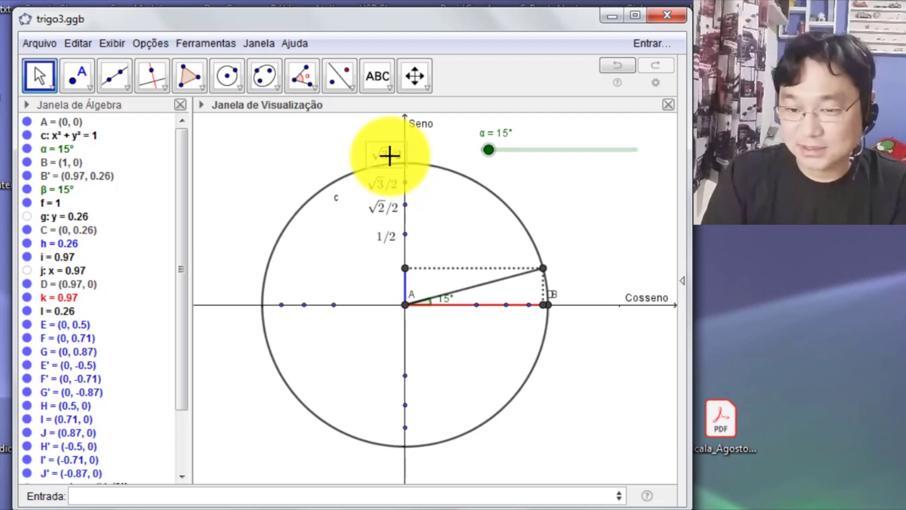
double_click(390, 155)
drag(356, 174, 182, 162)
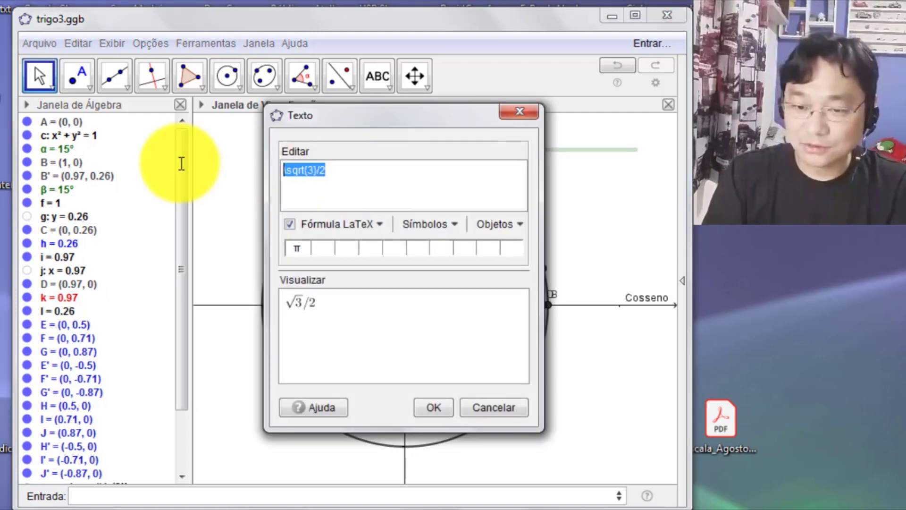
text(1)
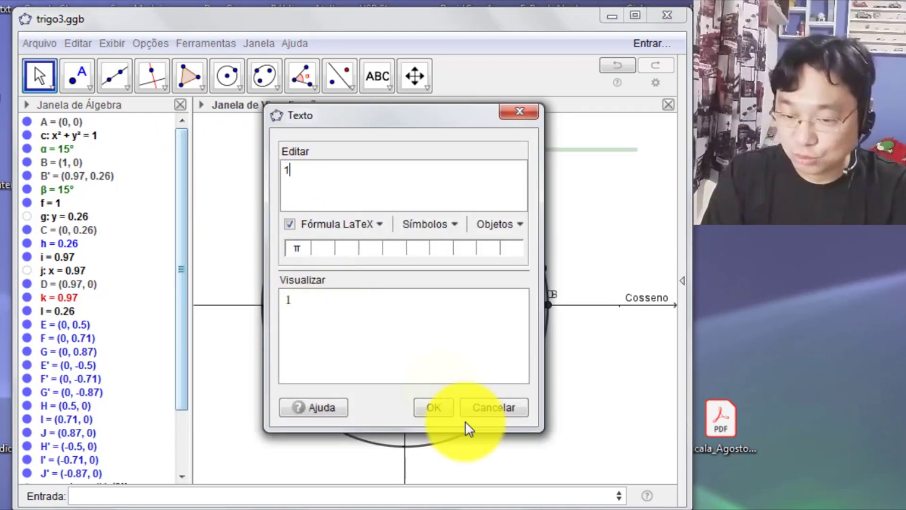
click(431, 407)
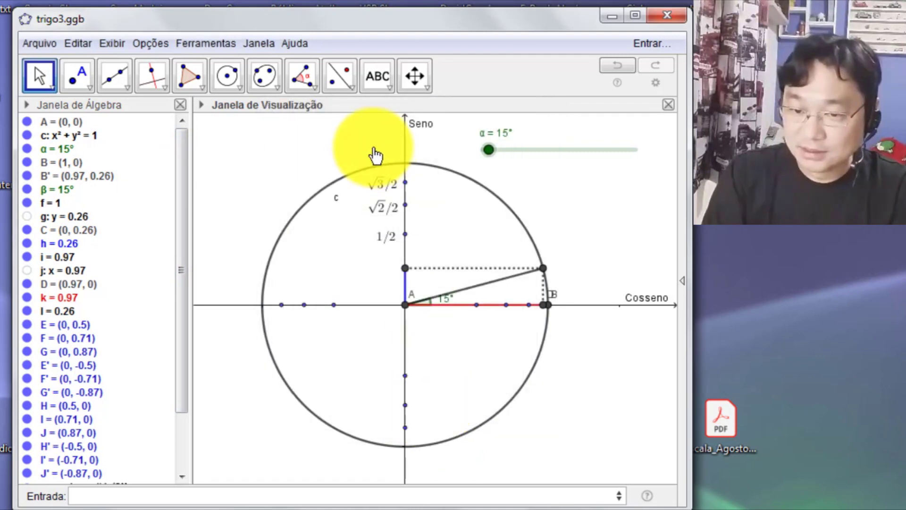
drag(377, 162, 399, 165)
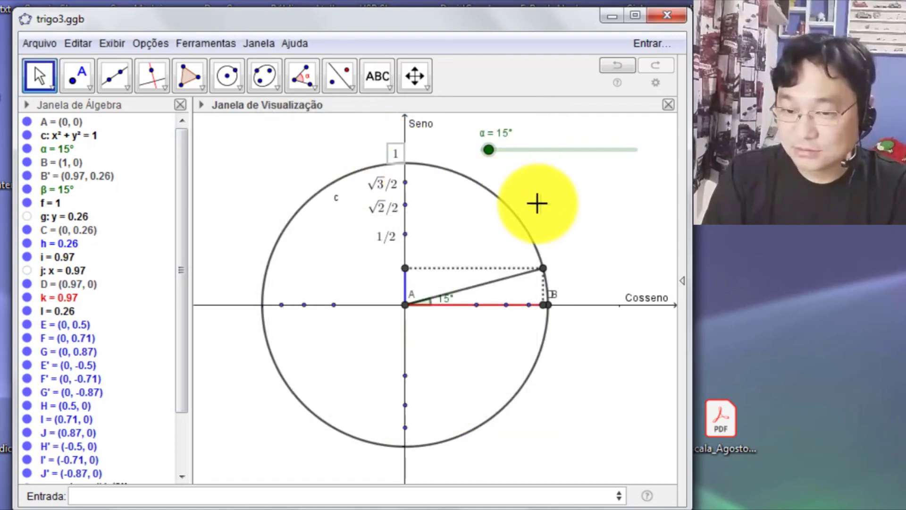
click(579, 206)
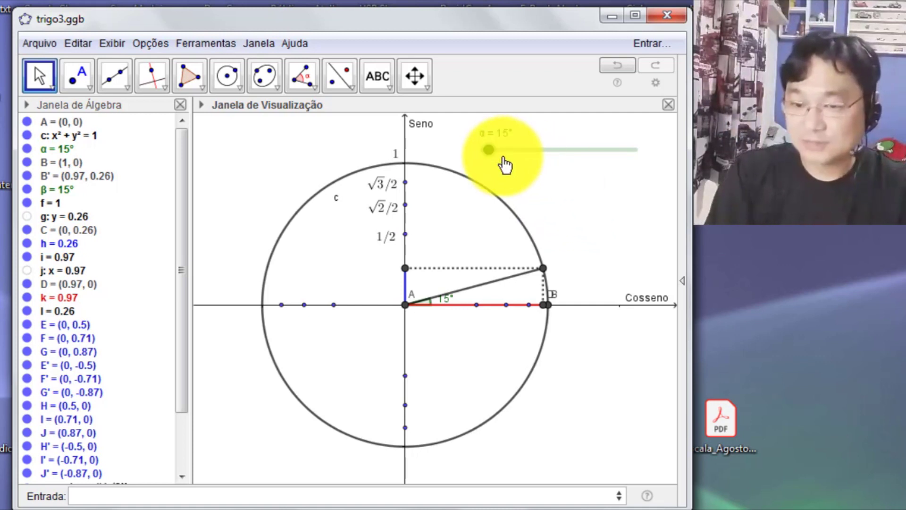
Add a 0 label beside the origin, just above the cosine axis, from a copy of the 1 label, with α set to 0°
drag(492, 157, 486, 155)
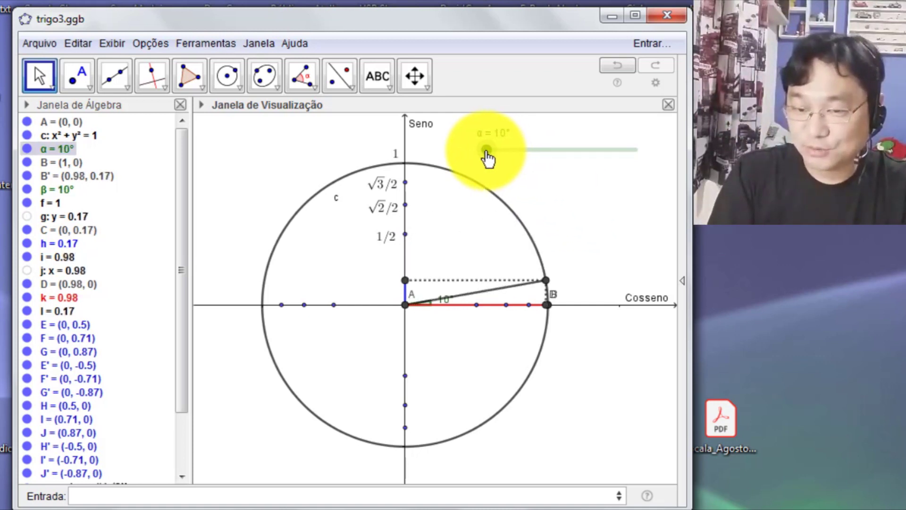
click(398, 156)
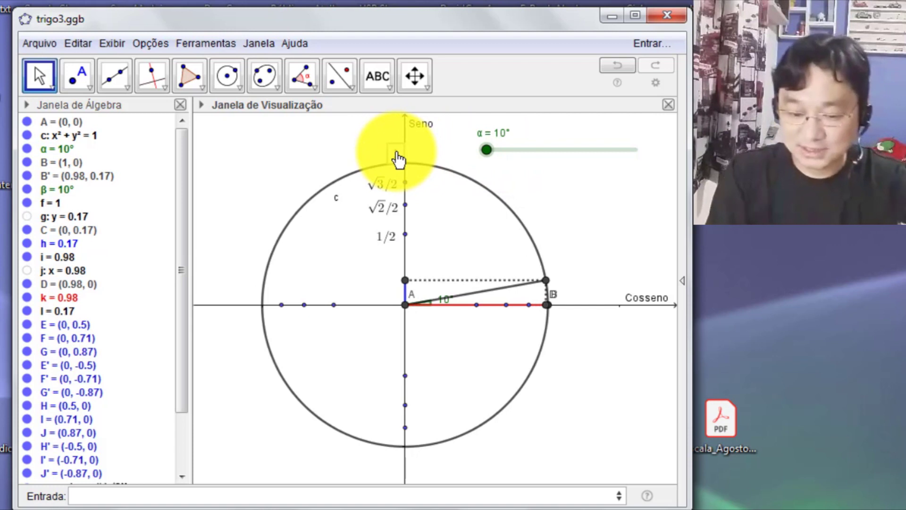
click(576, 212)
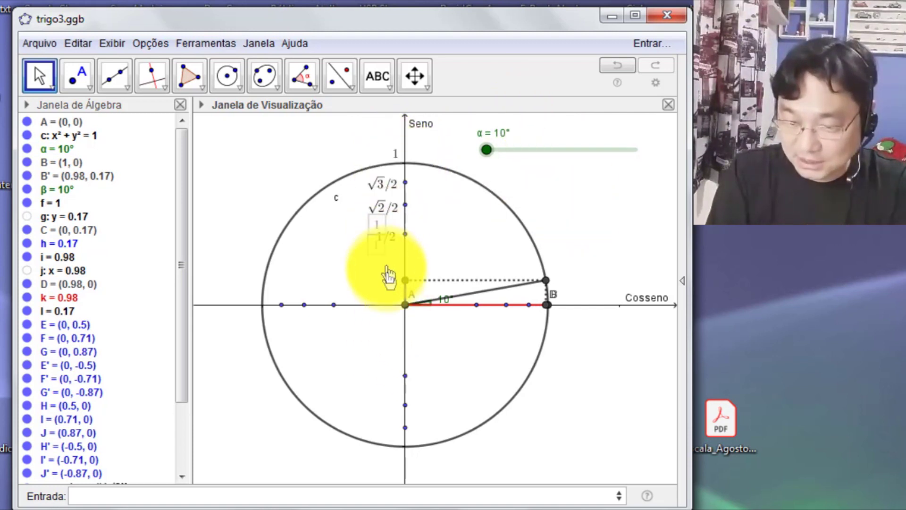
click(392, 314)
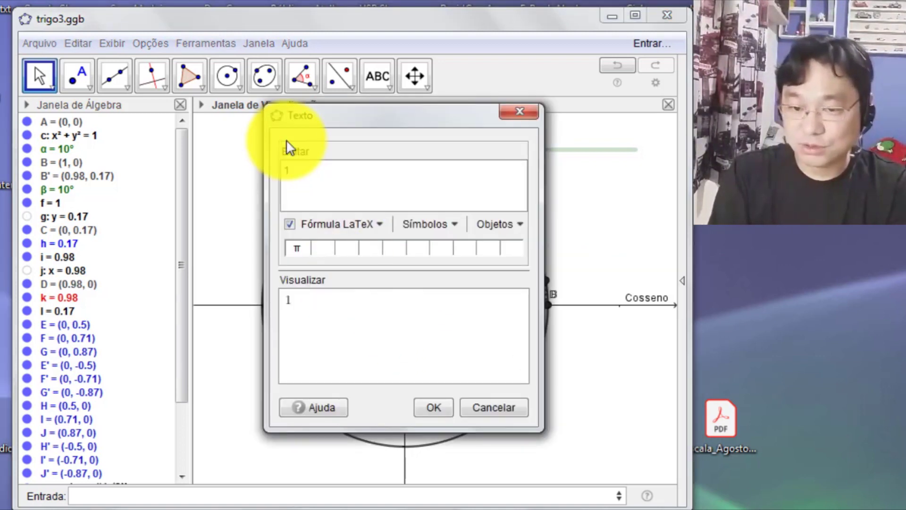
click(423, 407)
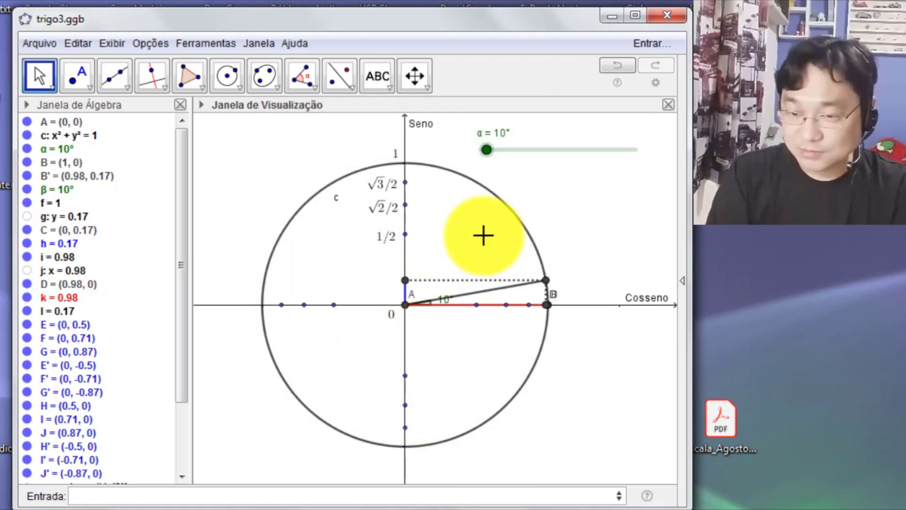
drag(489, 153, 483, 157)
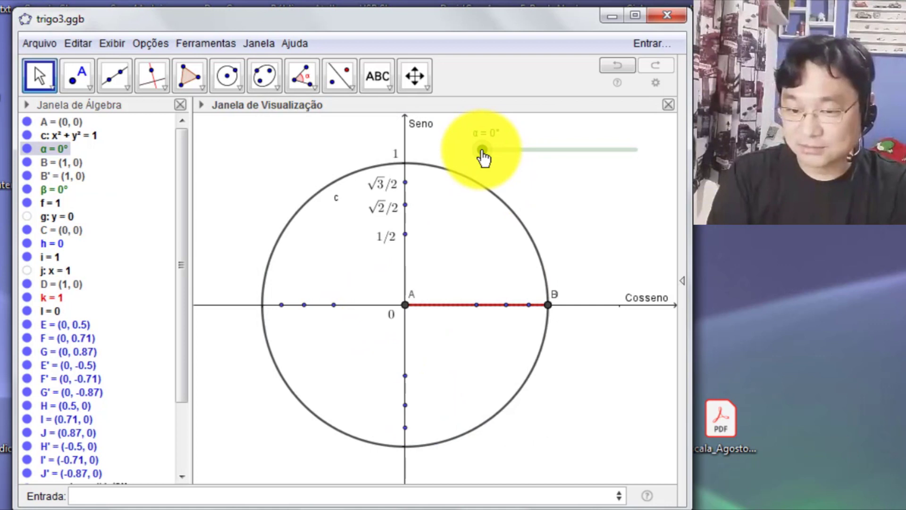
drag(393, 322, 412, 296)
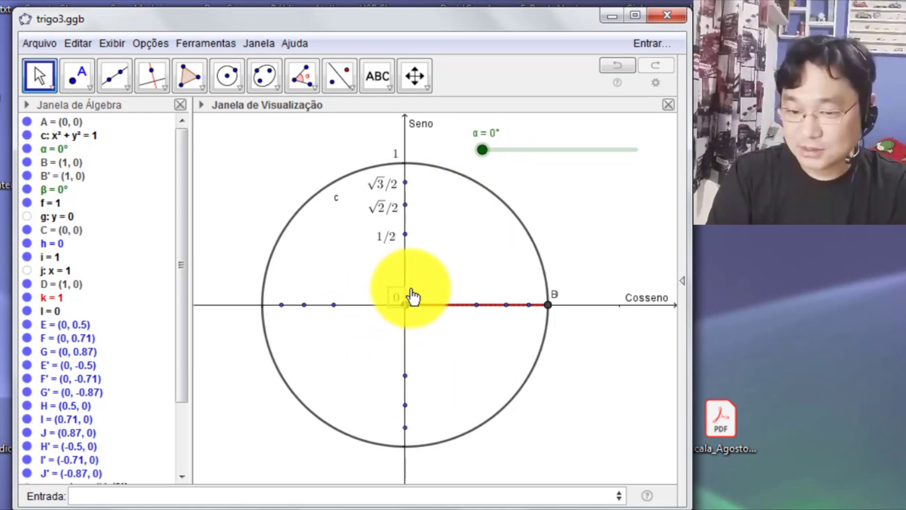
Check the sine labels by sweeping angle α through 30° and 90°, finishing at 10°
drag(484, 159, 498, 163)
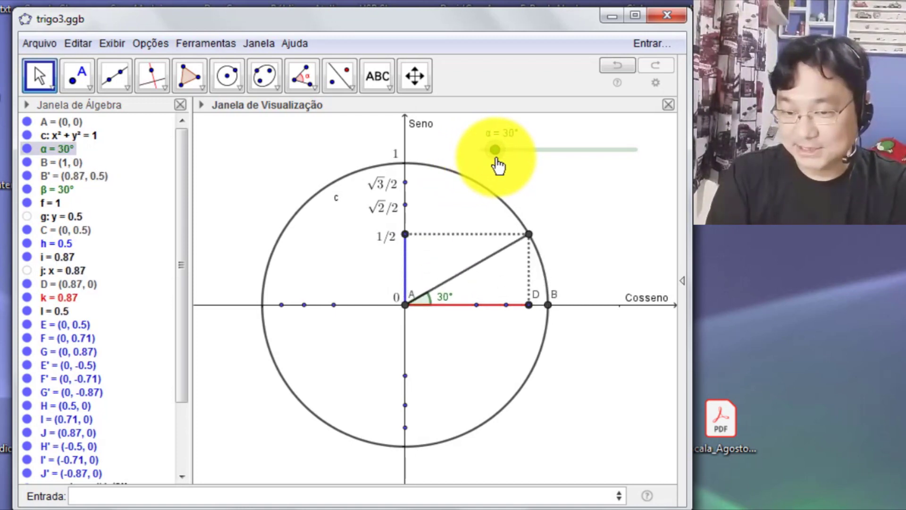
drag(498, 165, 525, 165)
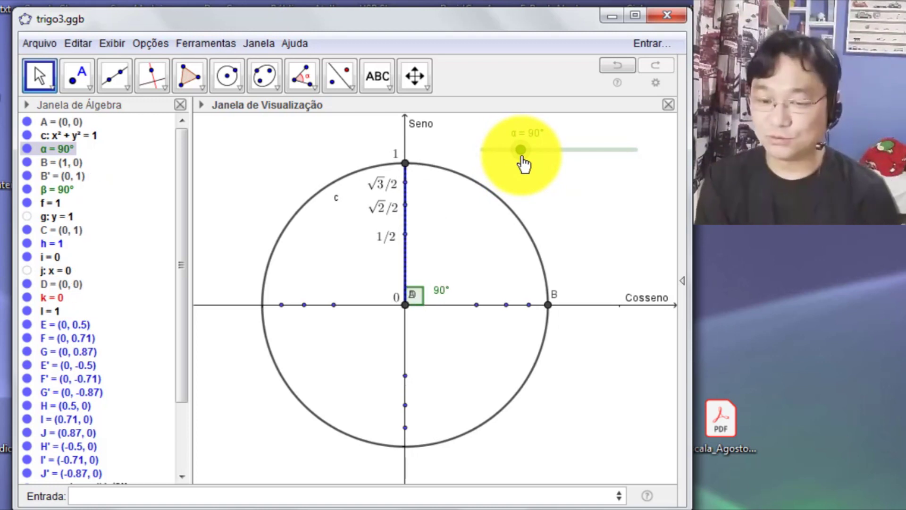
drag(524, 164, 488, 156)
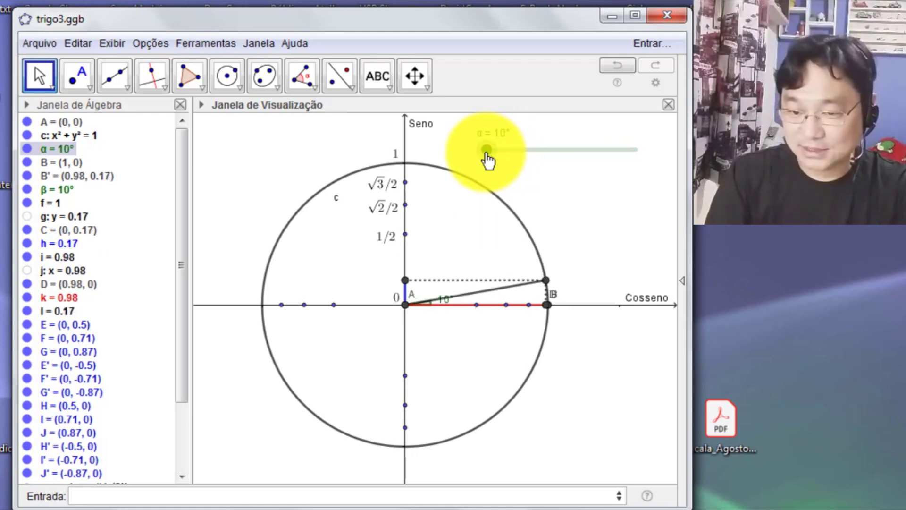
Copy the 1/2 label below the 0.5 point on the positive cosine axis and rewrite it as the stacked LaTeX fraction \frac{1}{2}
click(391, 245)
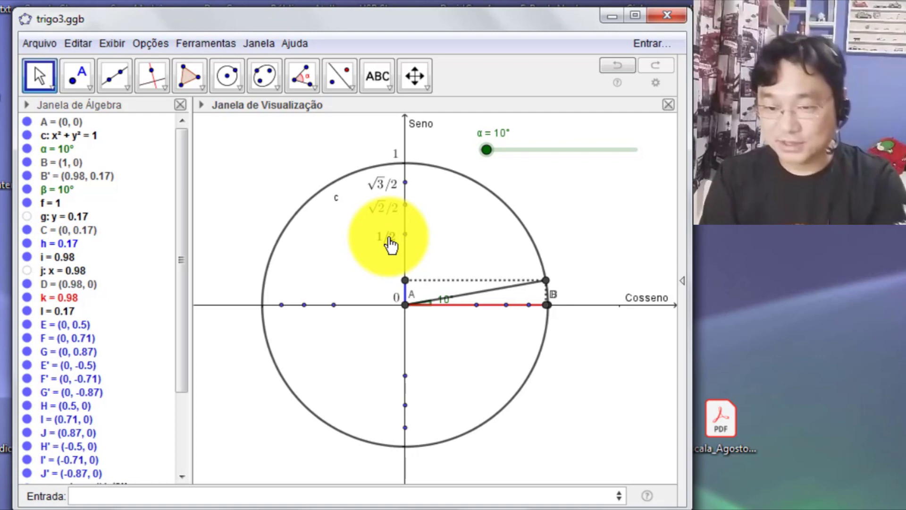
drag(386, 243, 476, 325)
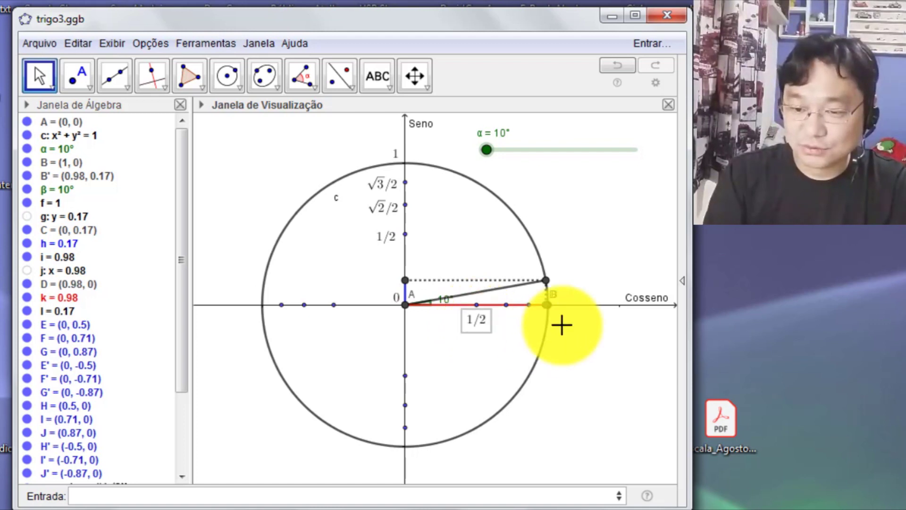
double_click(478, 318)
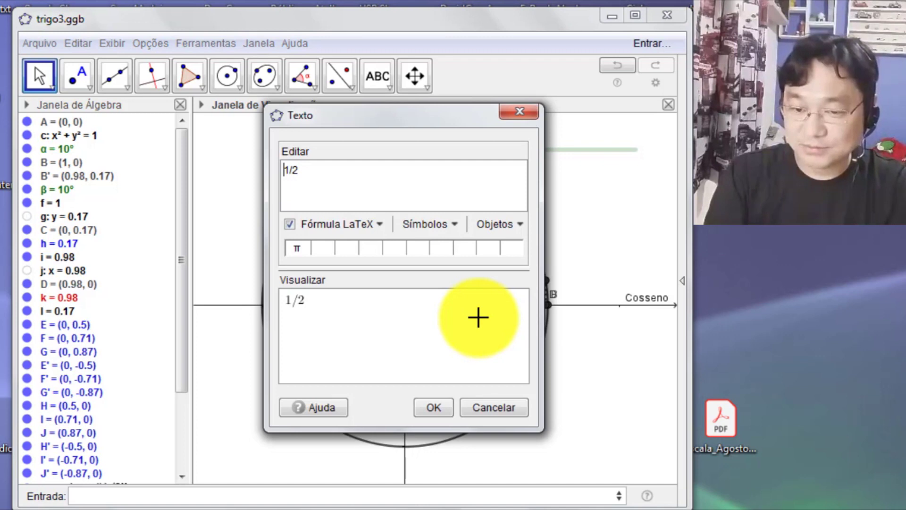
click(381, 225)
mouse_move(403, 250)
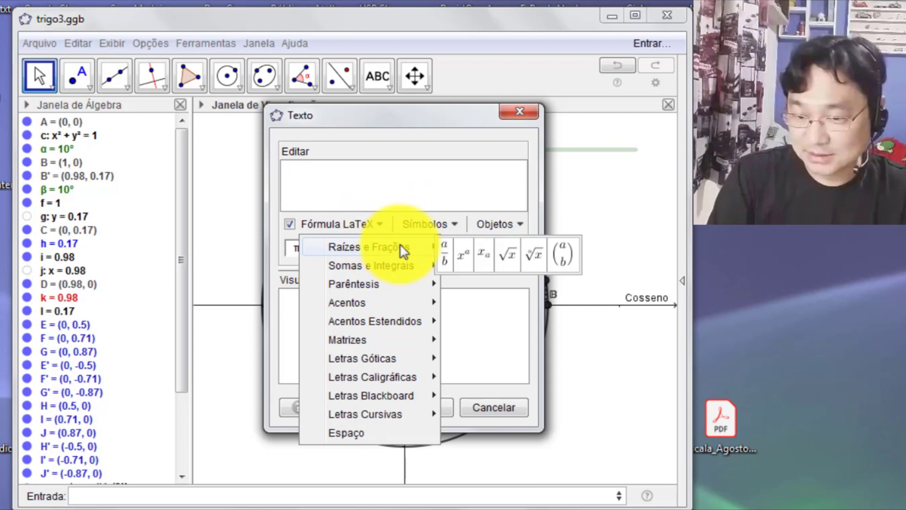
click(446, 253)
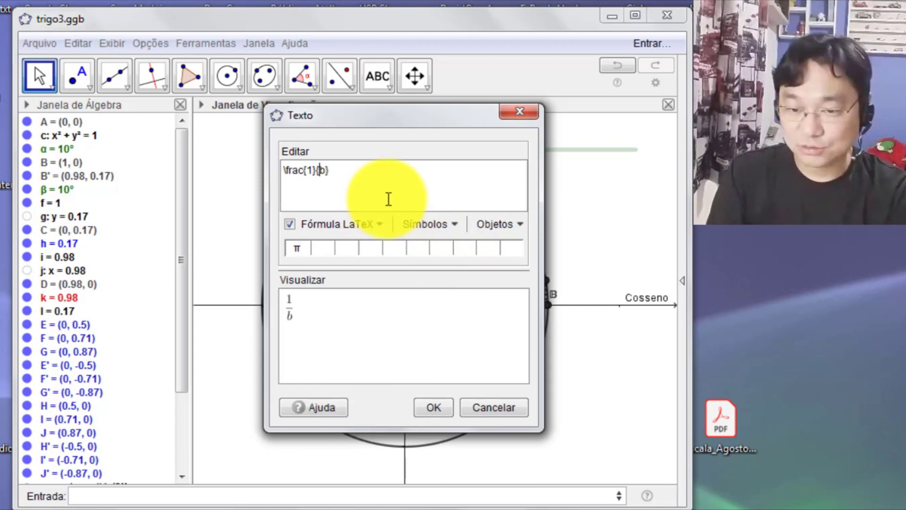
click(438, 406)
drag(475, 346, 478, 334)
click(492, 334)
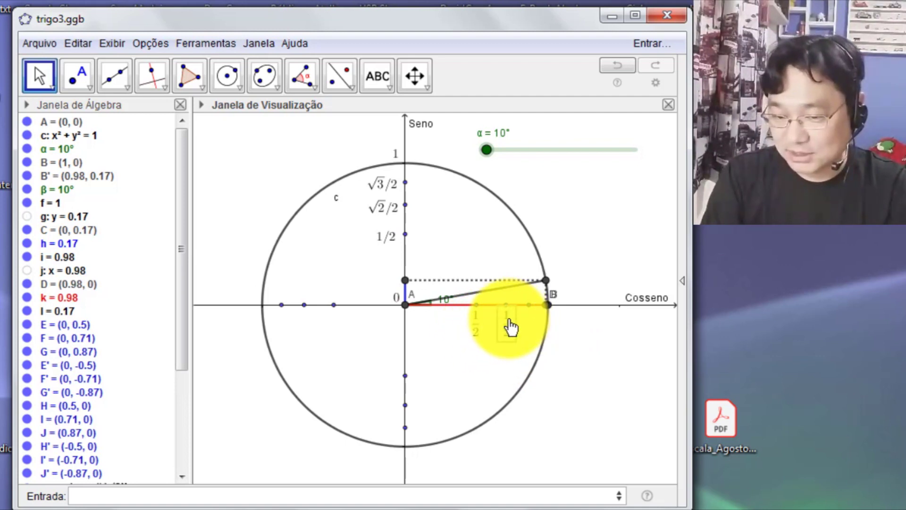
Change the copied fraction label below the 0.71 point on the positive cosine axis to the LaTeX text \frac{\sqrt{2}}{2}
double_click(510, 326)
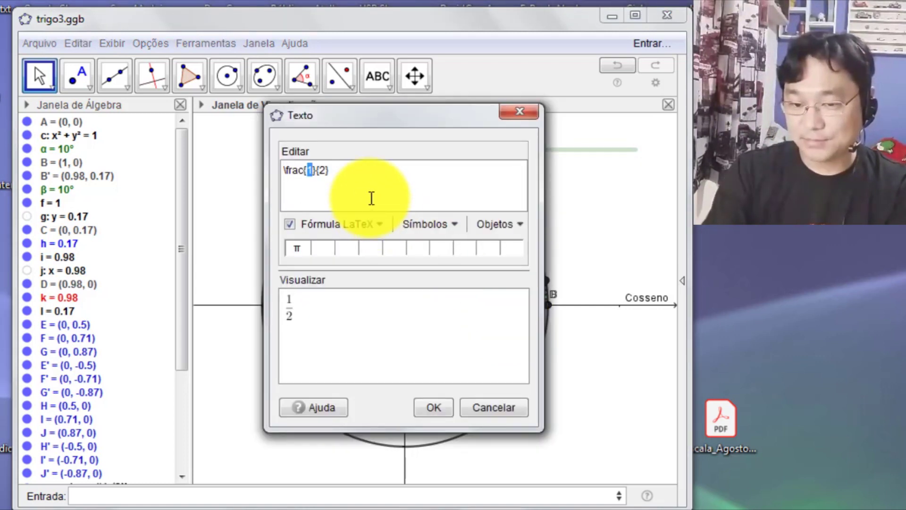
key(BackSpace)
click(373, 224)
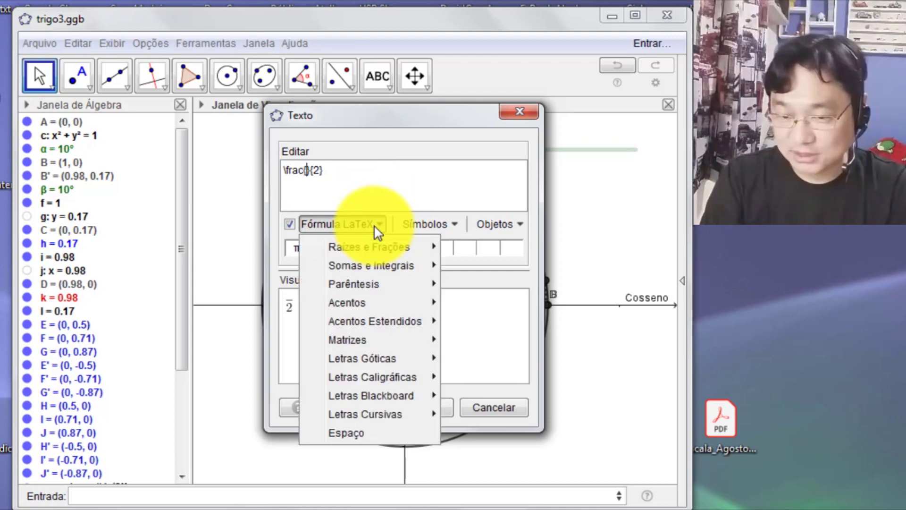
mouse_move(374, 247)
click(510, 255)
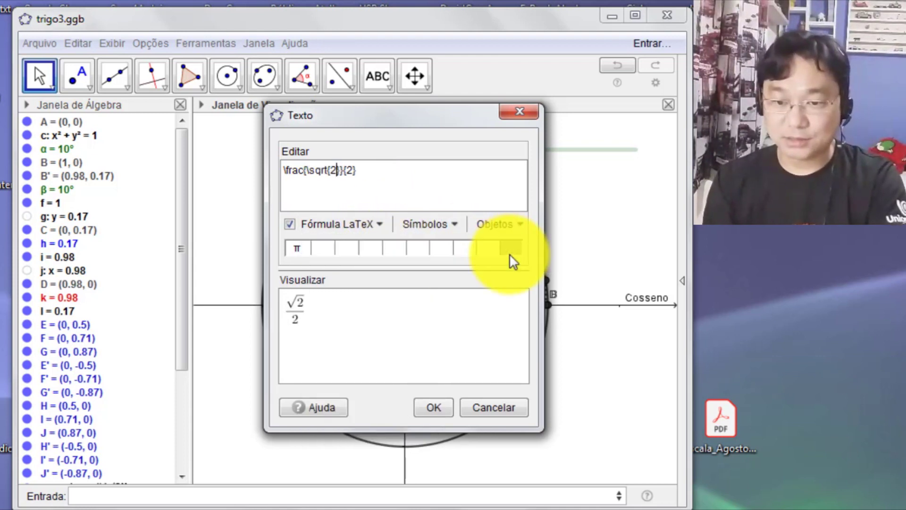
text(2)
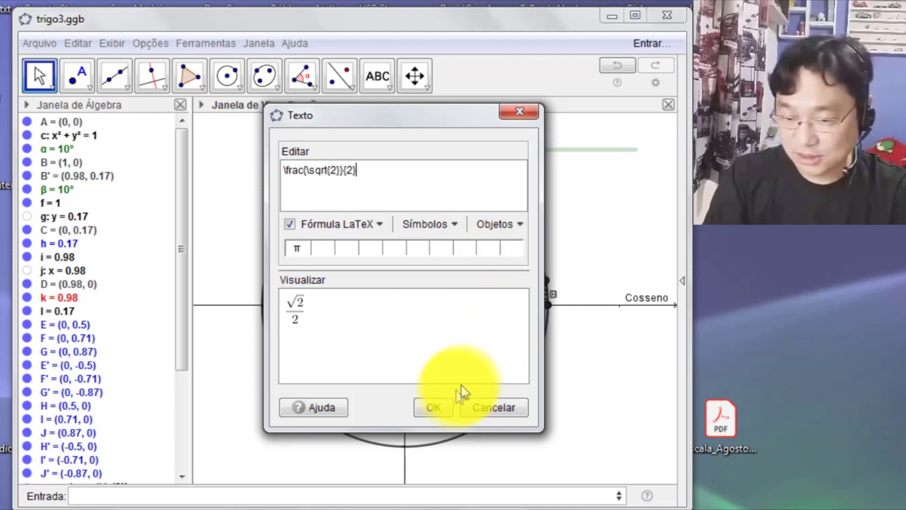
click(434, 407)
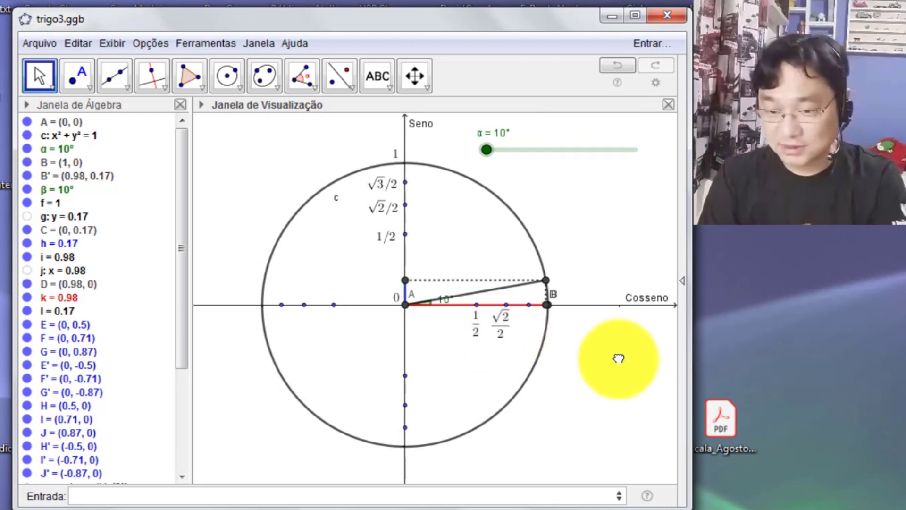
Copy the √2/2 fraction label below the 0.87 point on the cosine axis and change it to \frac{\sqrt{3}}{2}
drag(492, 326, 525, 331)
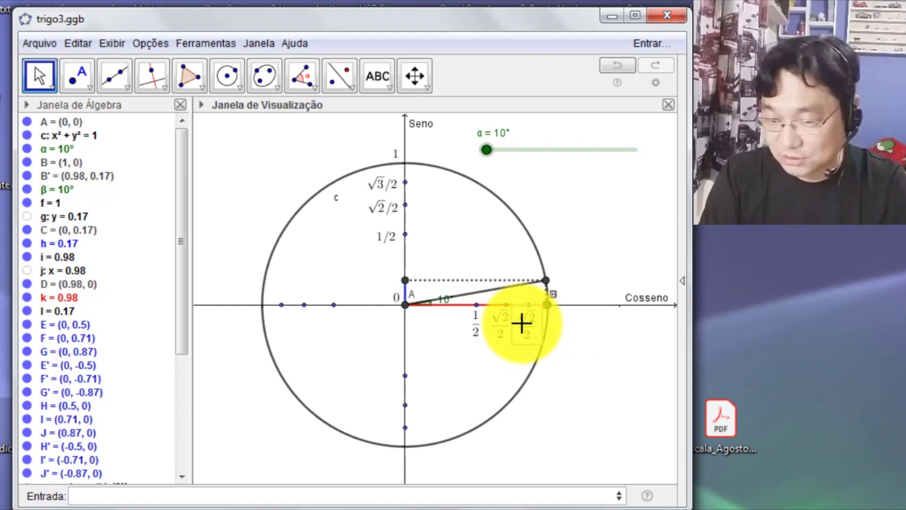
double_click(521, 324)
click(325, 172)
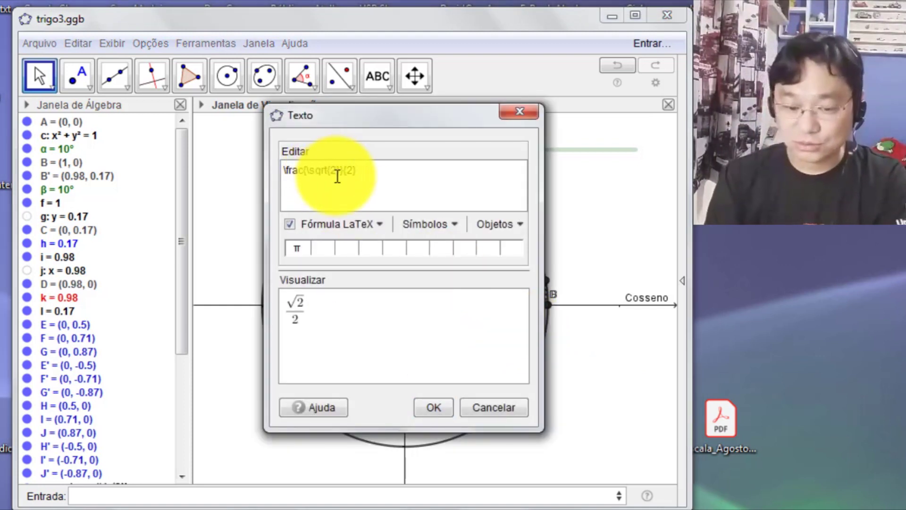
double_click(337, 177)
text(3)
click(436, 410)
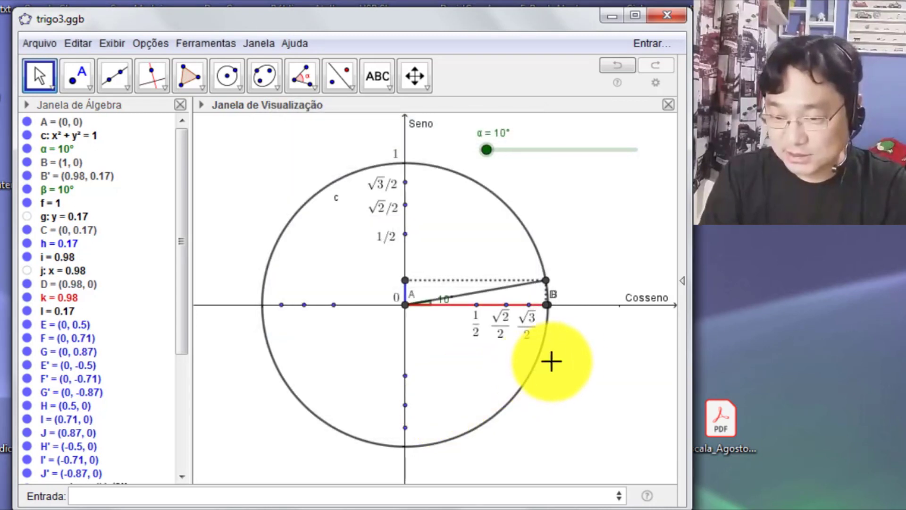
Set angle α to 50° and hide the label of point B on the circle
mouse_move(489, 151)
mouse_down()
mouse_move(516, 157)
mouse_move(507, 163)
mouse_move(503, 151)
mouse_up()
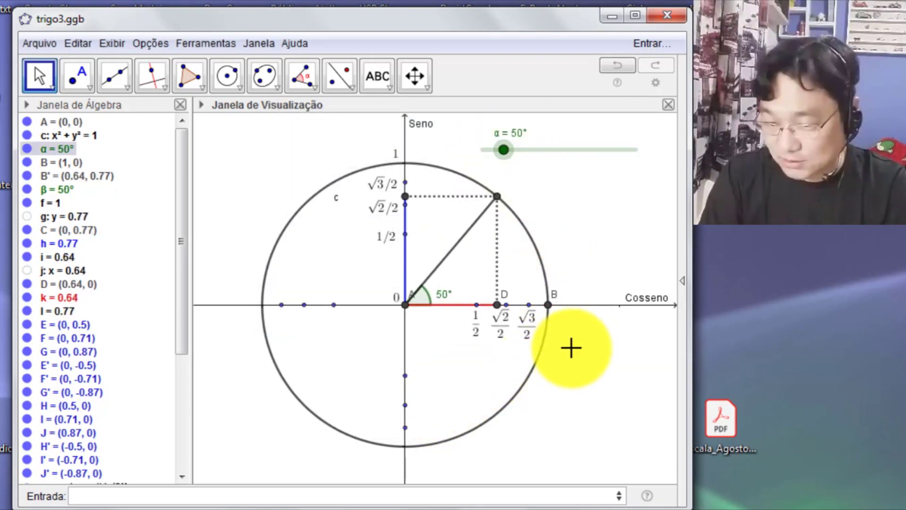
right_click(548, 307)
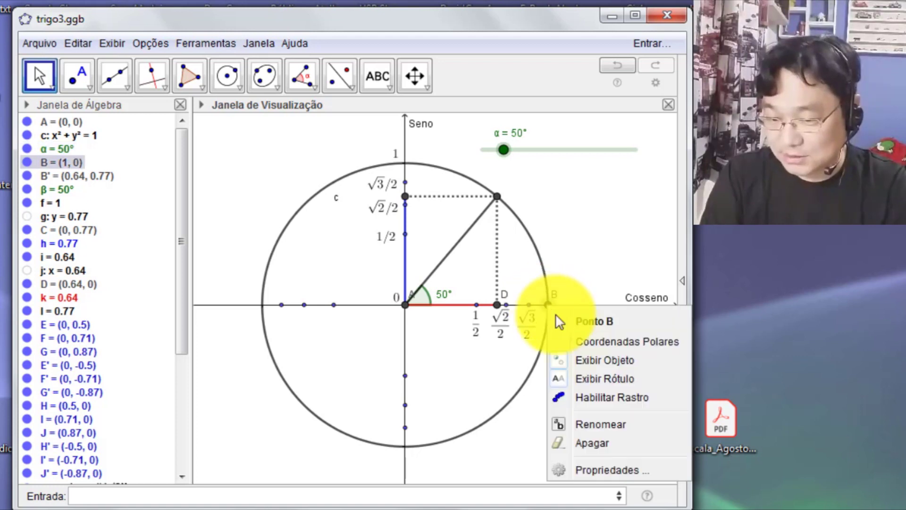
click(588, 379)
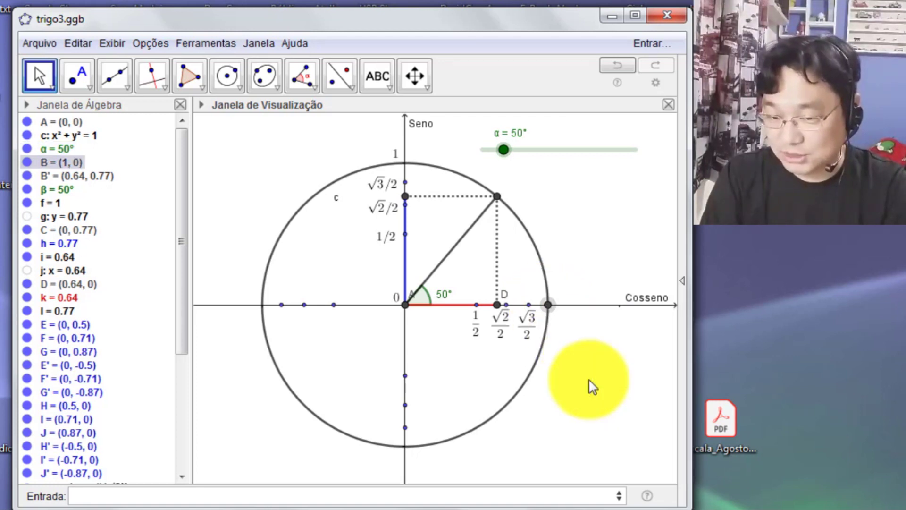
Hide the label of point D on the cosine axis with α at 65°, and set α to 60°
mouse_move(516, 155)
mouse_down()
mouse_move(481, 151)
mouse_move(512, 155)
mouse_up()
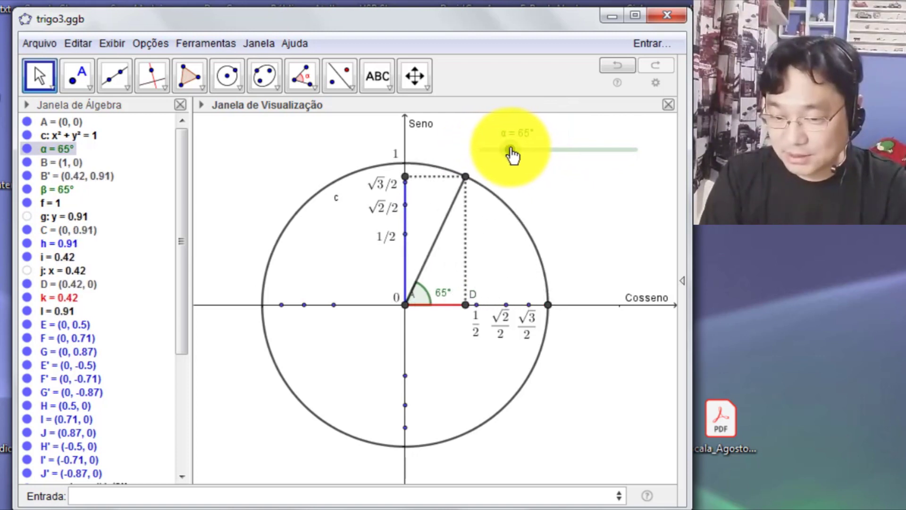
right_click(464, 306)
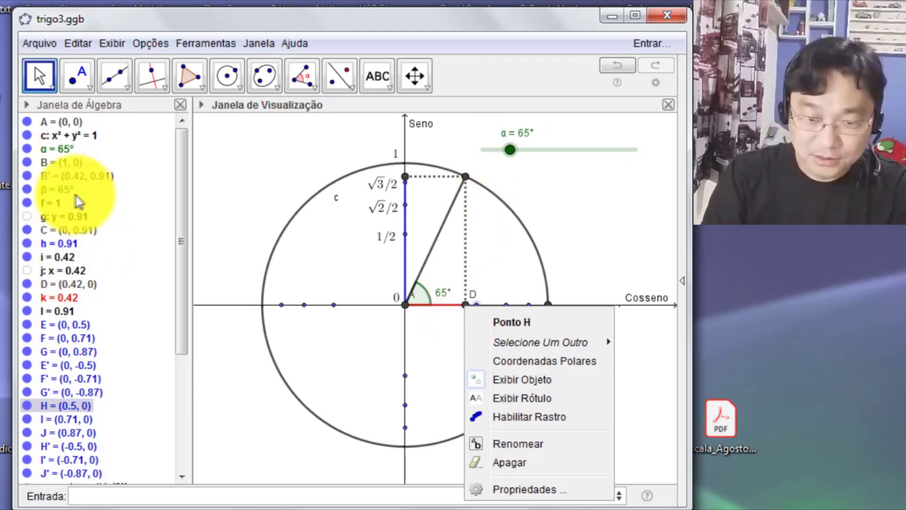
click(180, 250)
mouse_move(180, 253)
mouse_down()
mouse_move(178, 288)
mouse_move(166, 259)
mouse_up()
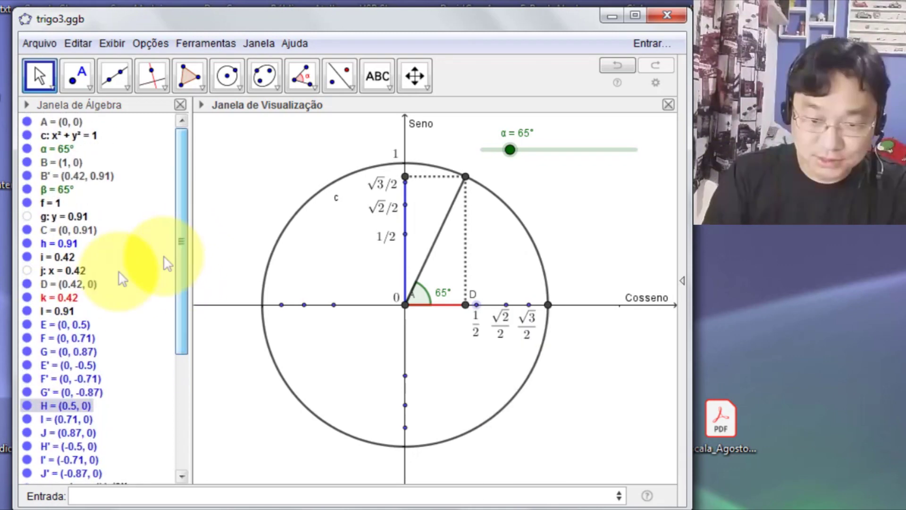
click(75, 283)
right_click(74, 283)
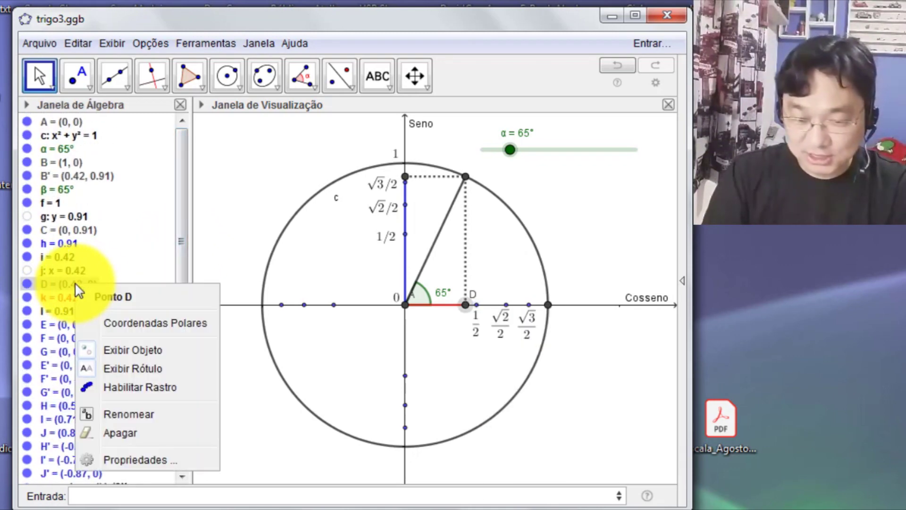
click(141, 369)
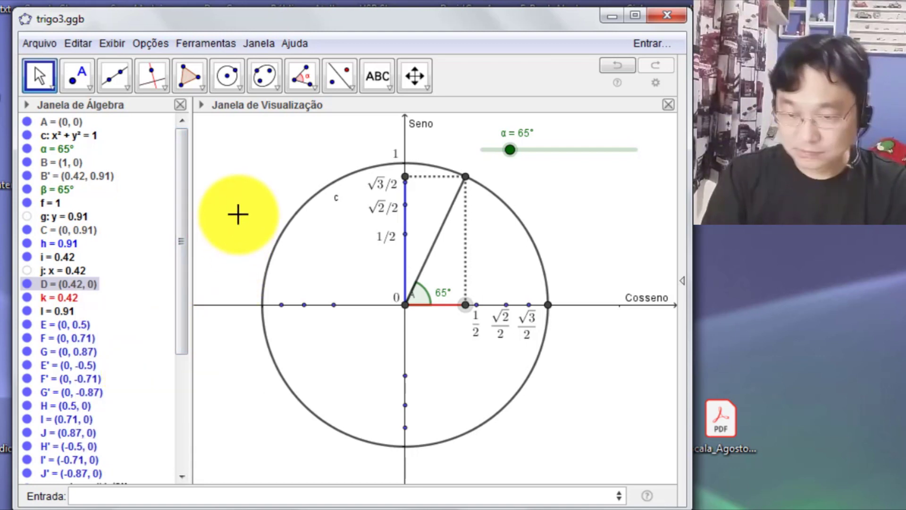
mouse_move(512, 150)
mouse_down()
mouse_move(525, 152)
mouse_move(511, 152)
mouse_move(510, 161)
mouse_up()
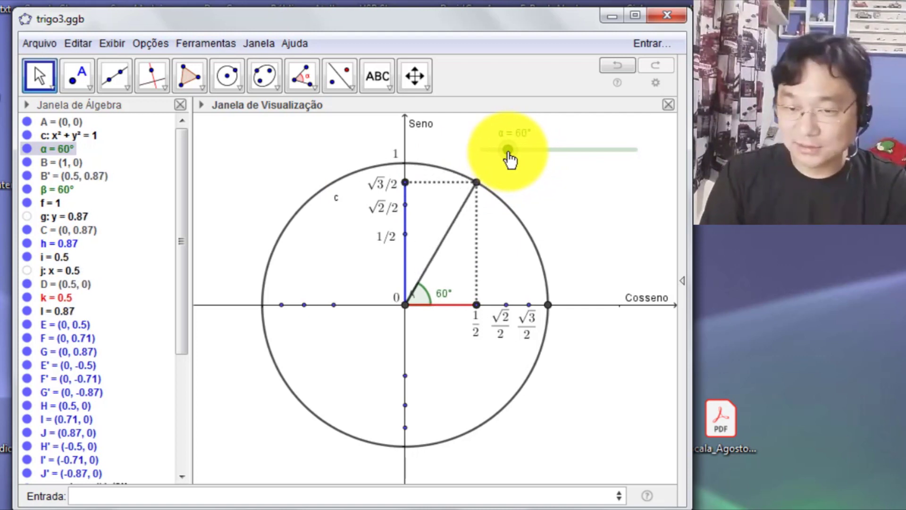
Copy the √3/2 fraction label to just outside the circle below the cosine axis and change its text to 1
click(533, 338)
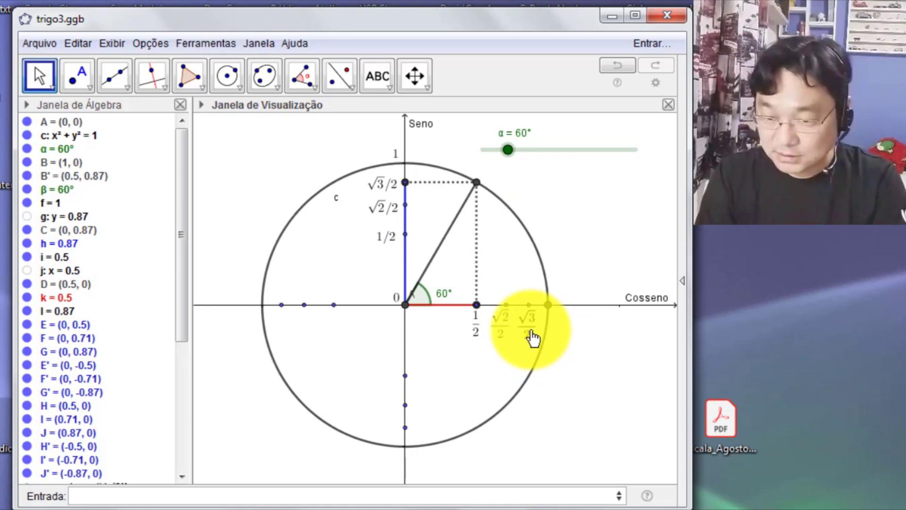
drag(532, 340, 563, 336)
double_click(563, 329)
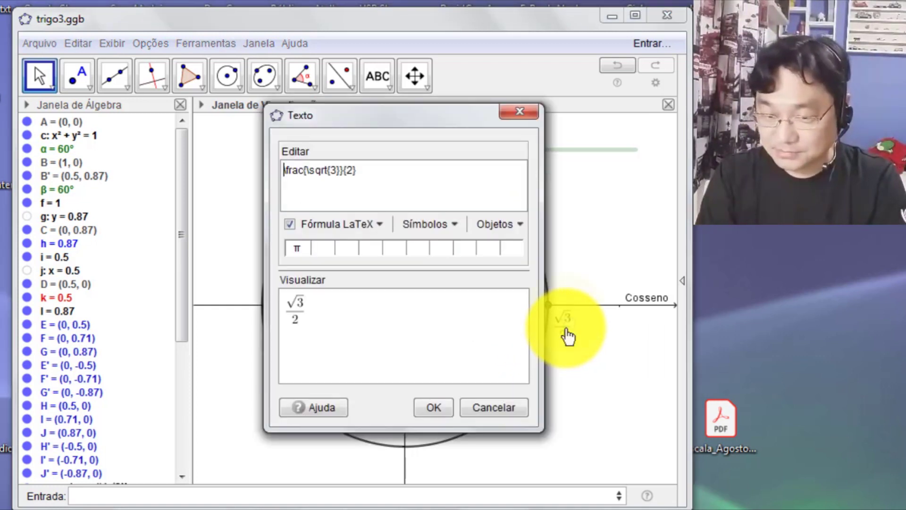
key(ctrl+a)
text(1)
click(431, 411)
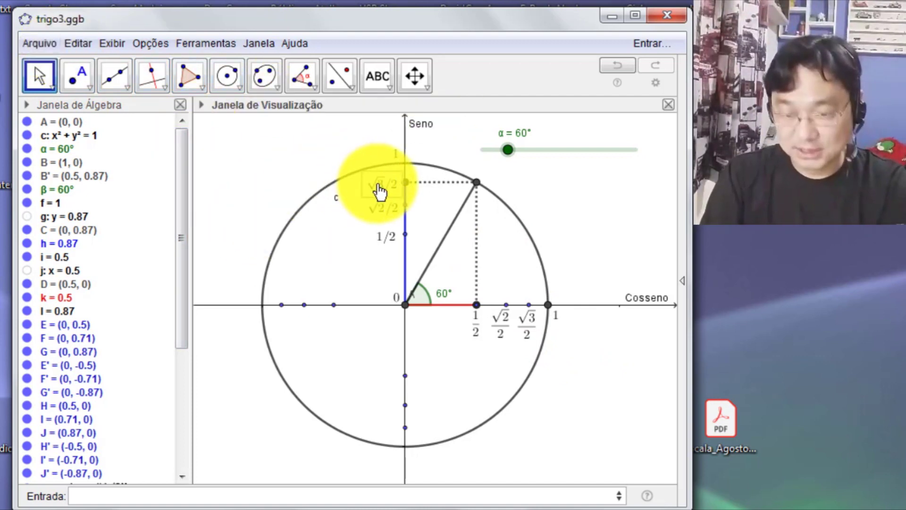
Copy the √3/2 sine label beside the −0.87 point on the negative sine axis and make it −√3/2
drag(384, 182, 407, 422)
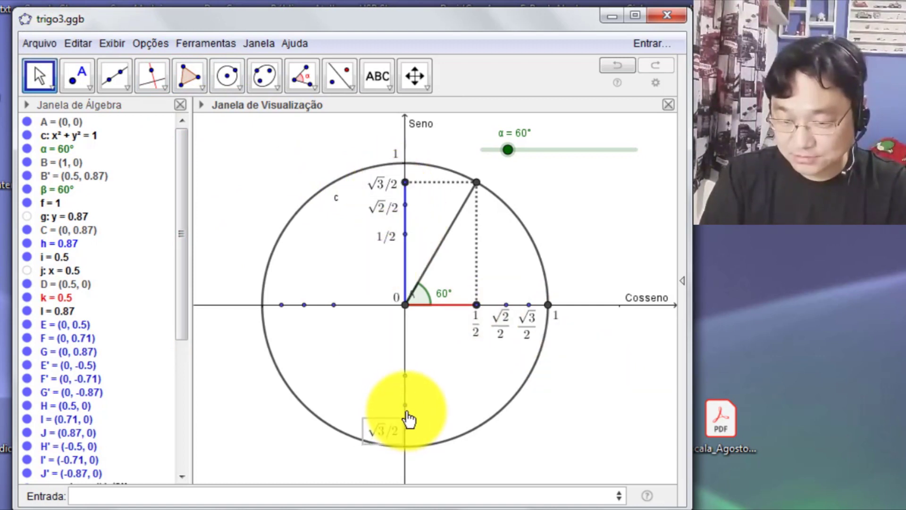
double_click(388, 430)
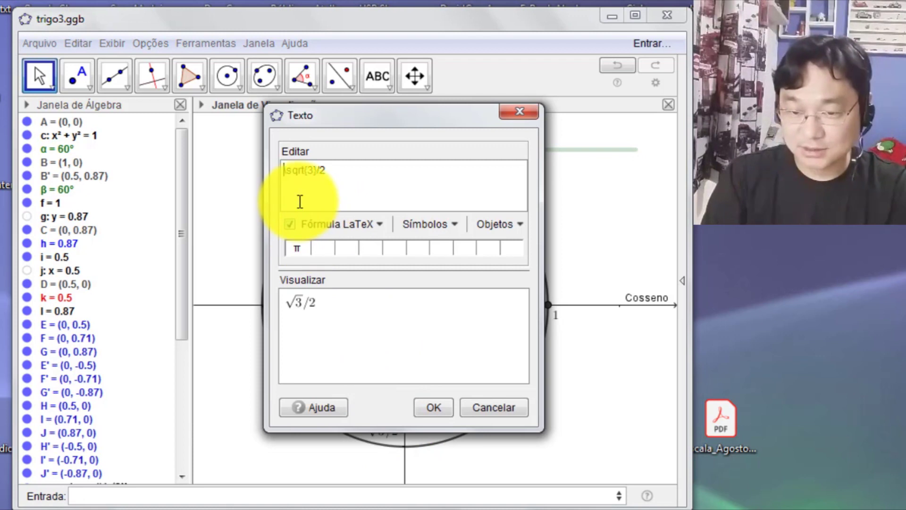
click(432, 406)
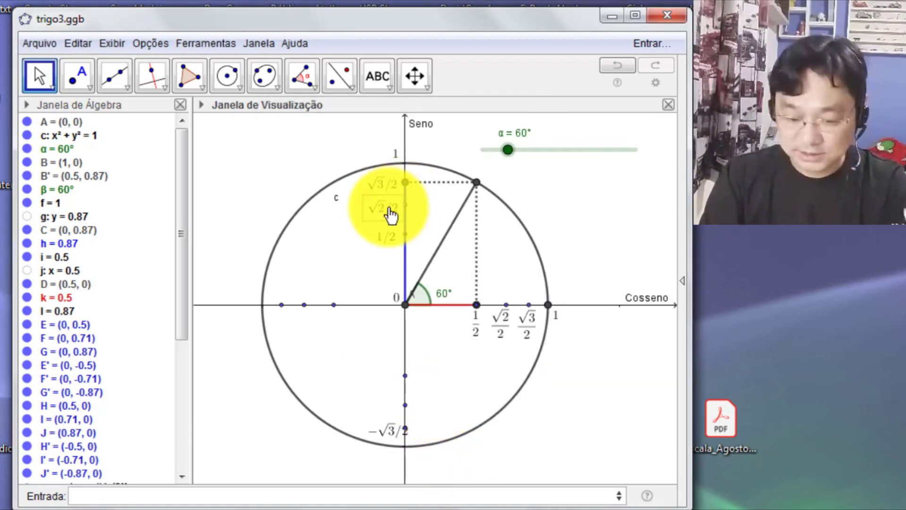
Copy the √2/2 sine label beside the −0.71 point on the negative sine axis and make it −√2/2
drag(394, 210, 389, 411)
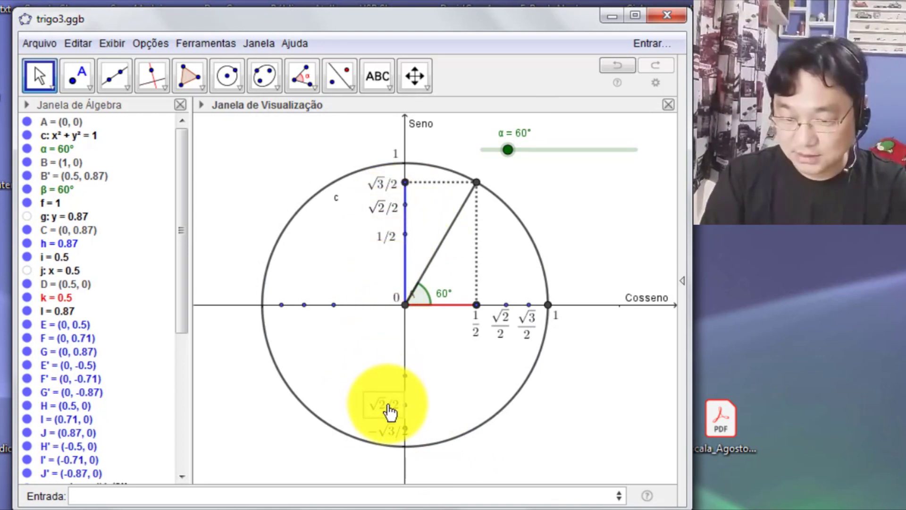
double_click(390, 411)
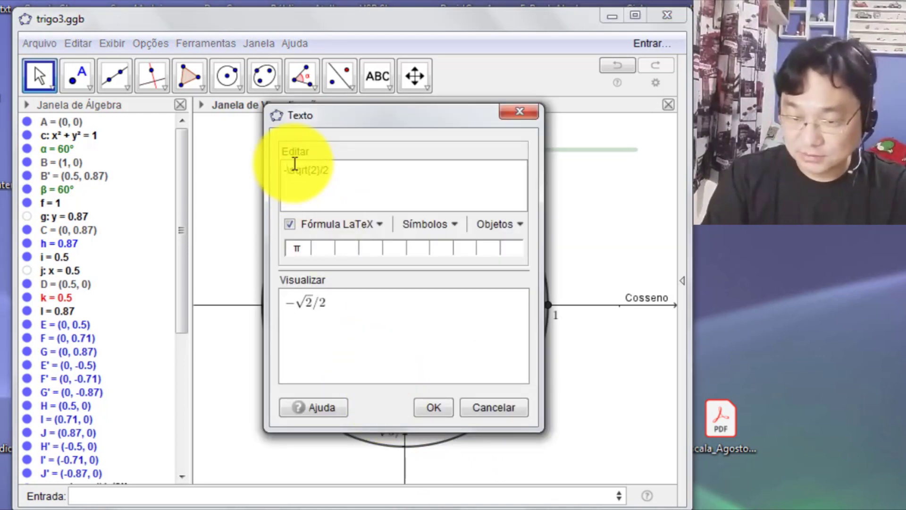
text(-)
click(437, 407)
Move the −√3/2 and −√2/2 labels clear of the sine axis, each aligned to the left of its point
drag(393, 439, 385, 435)
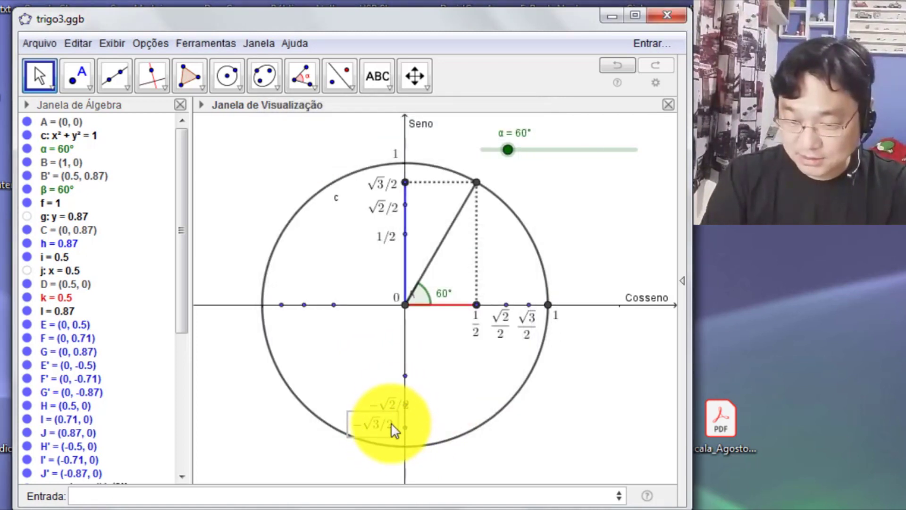
click(386, 417)
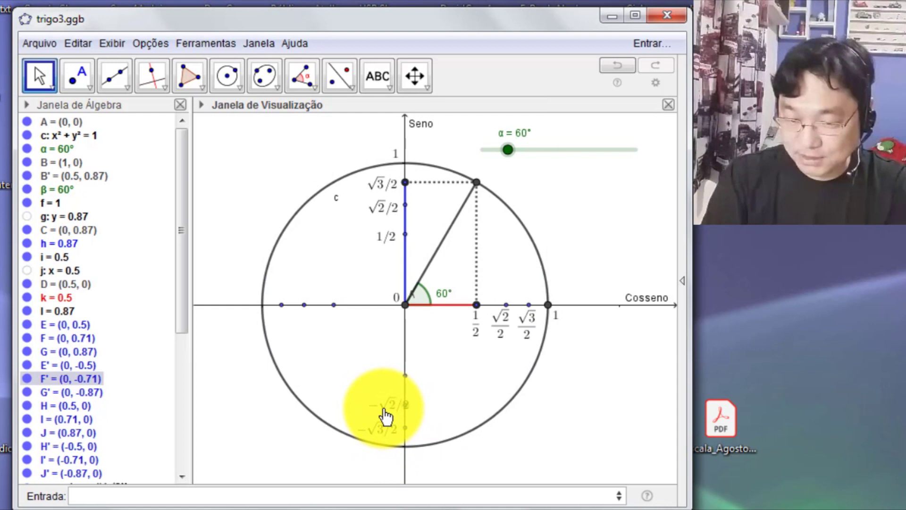
click(380, 410)
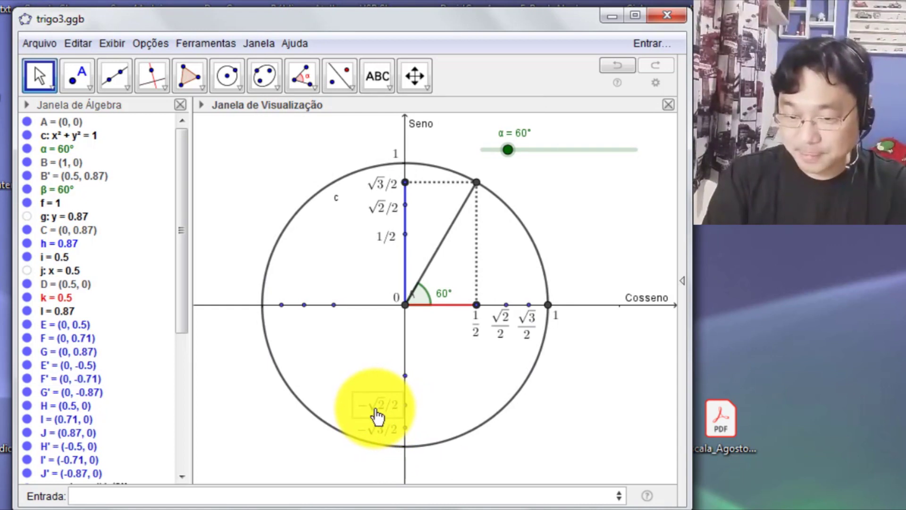
Copy the 1/2 sine label beside the −0.5 point on the negative sine axis and change it to -1/2
click(386, 243)
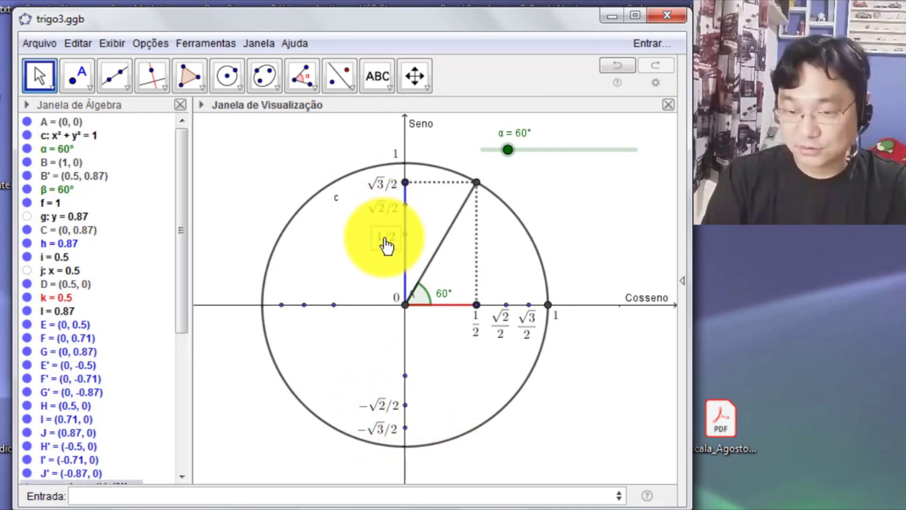
click(457, 392)
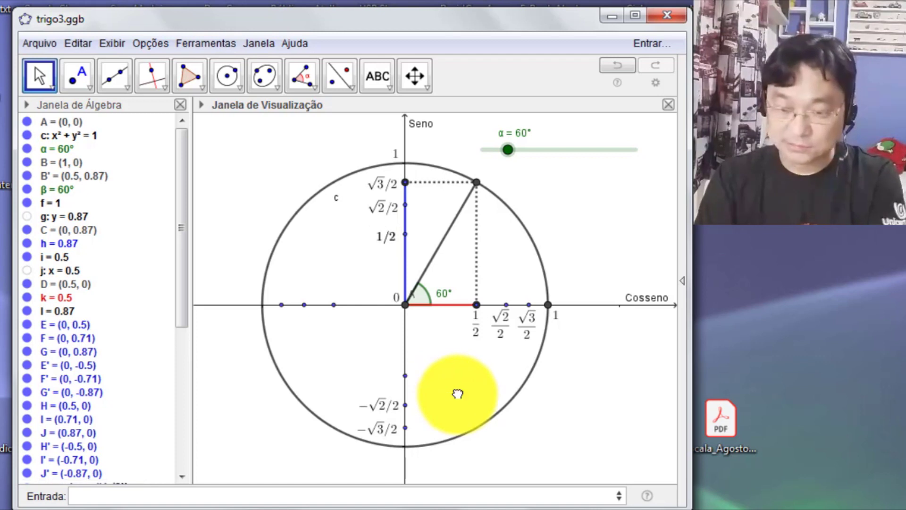
drag(386, 240, 385, 376)
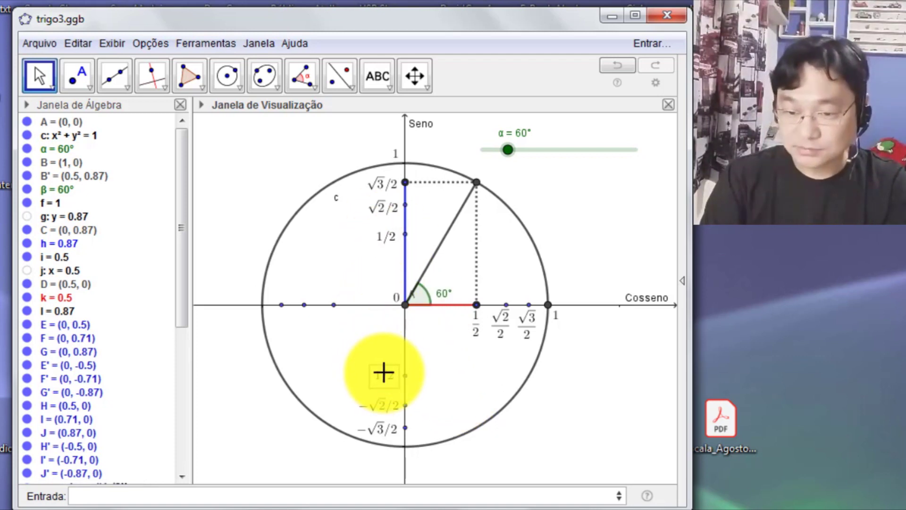
double_click(384, 373)
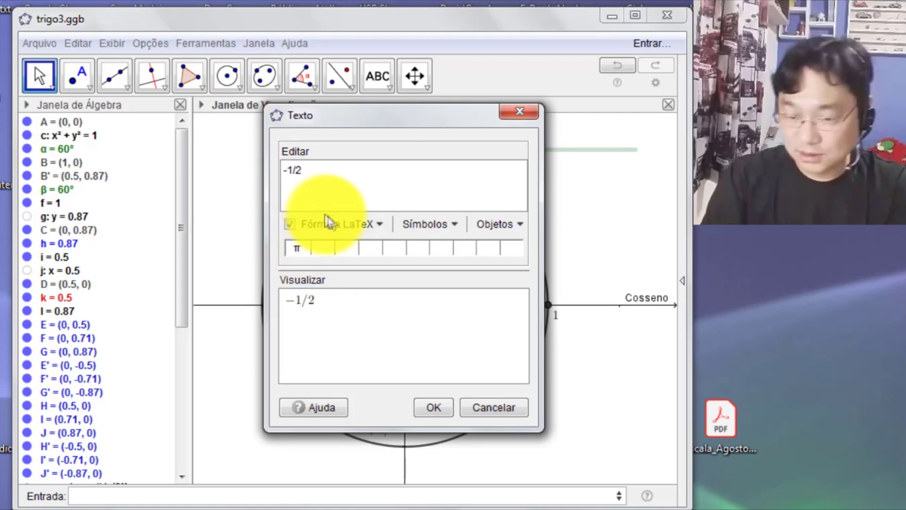
click(433, 406)
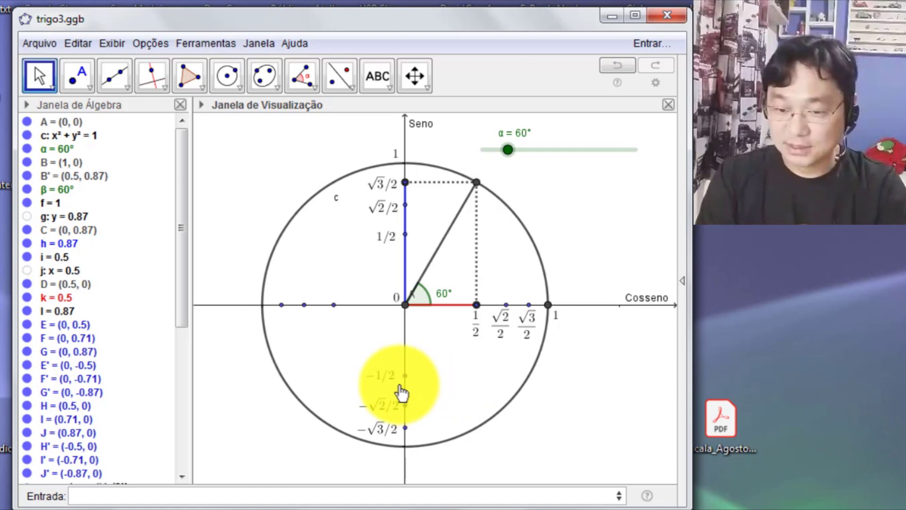
Copy the 1/2 cosine label below the −0.5 point on the negative cosine axis and make it −1/2
click(477, 341)
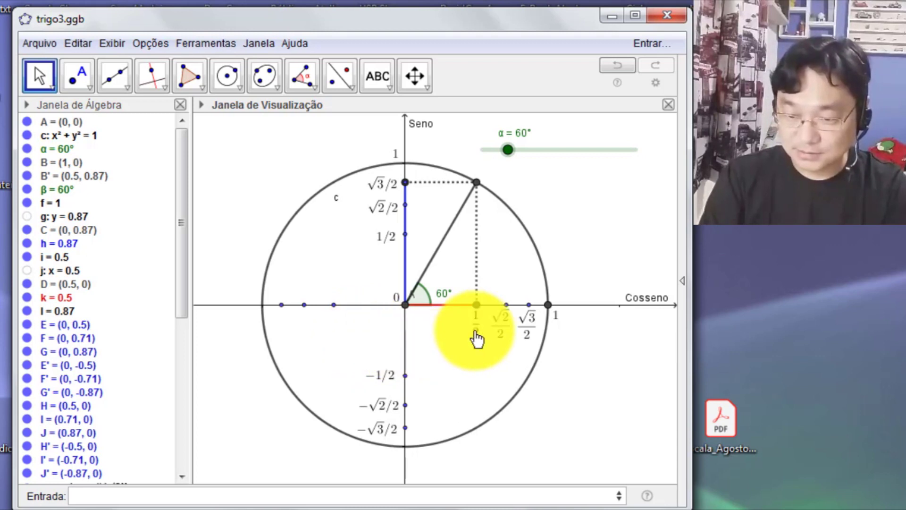
double_click(335, 324)
click(408, 291)
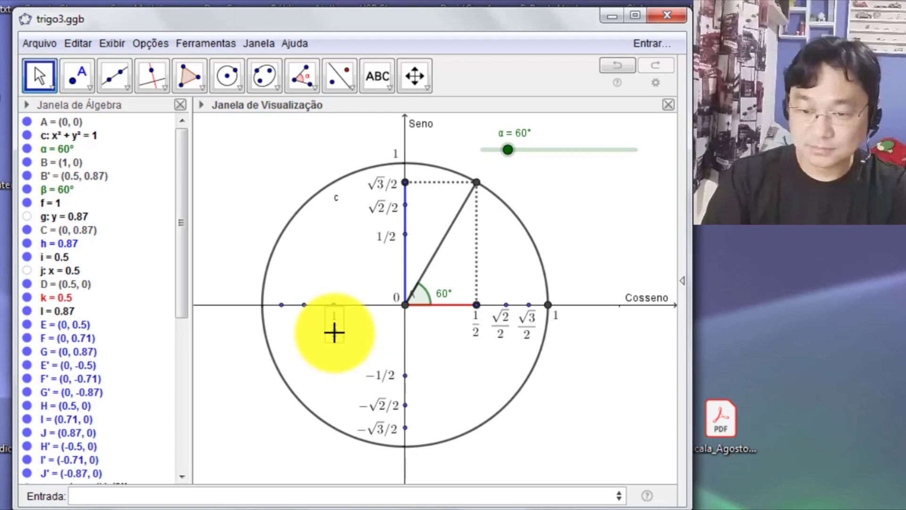
double_click(334, 333)
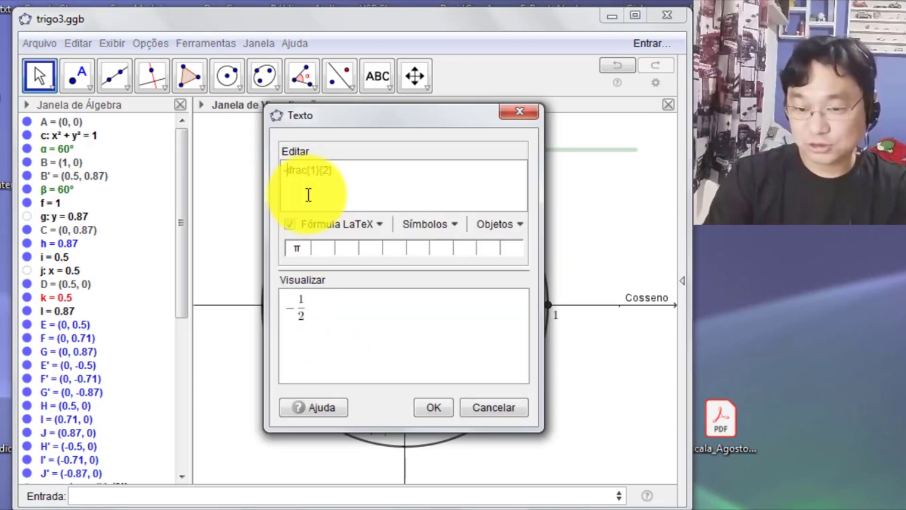
text(-)
click(434, 409)
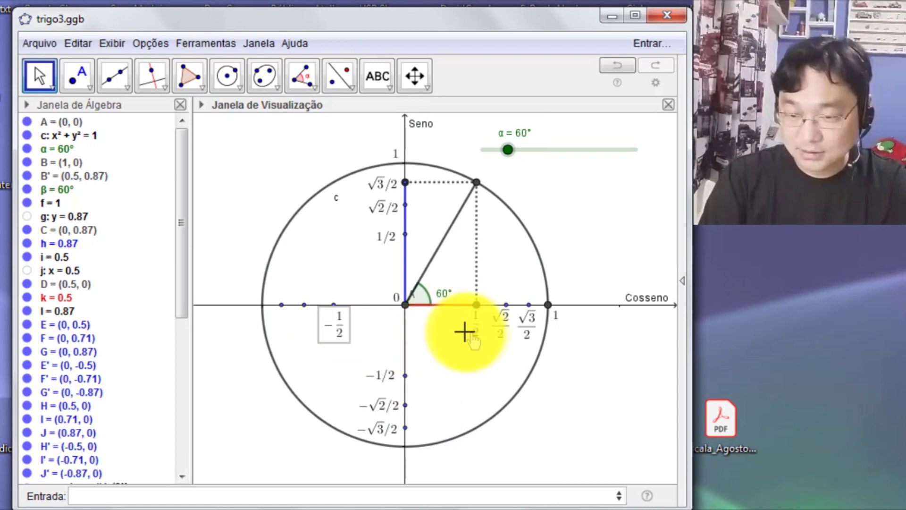
Copy the √2/2 cosine label below the −0.71 point on the negative cosine axis and make it −√2/2
click(501, 340)
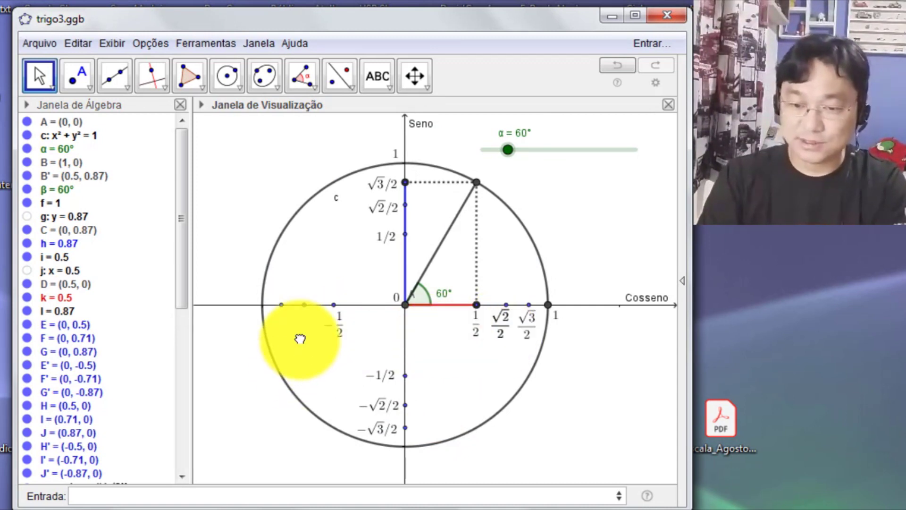
drag(506, 330, 309, 330)
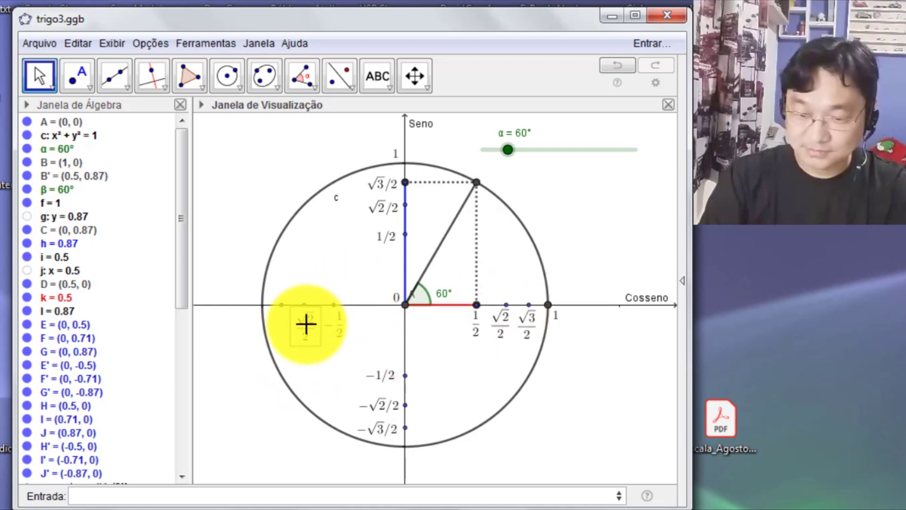
double_click(307, 324)
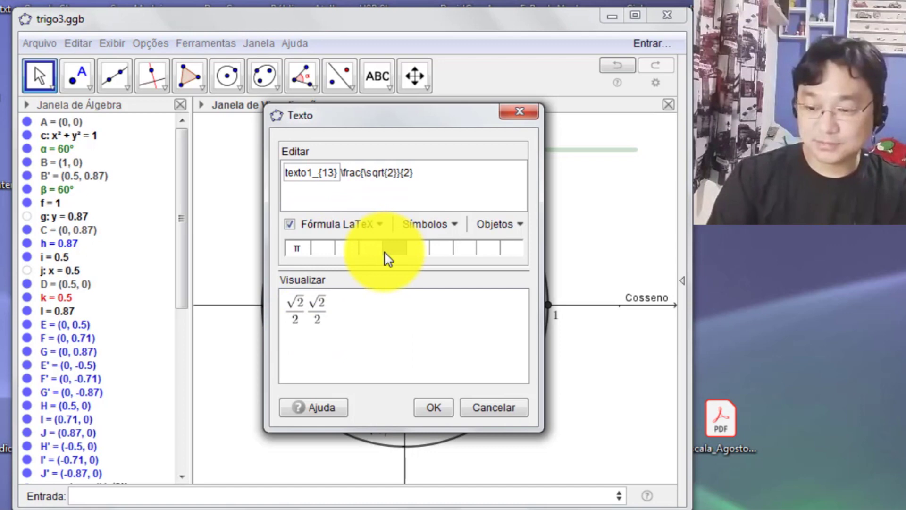
key(BackSpace)
text(-)
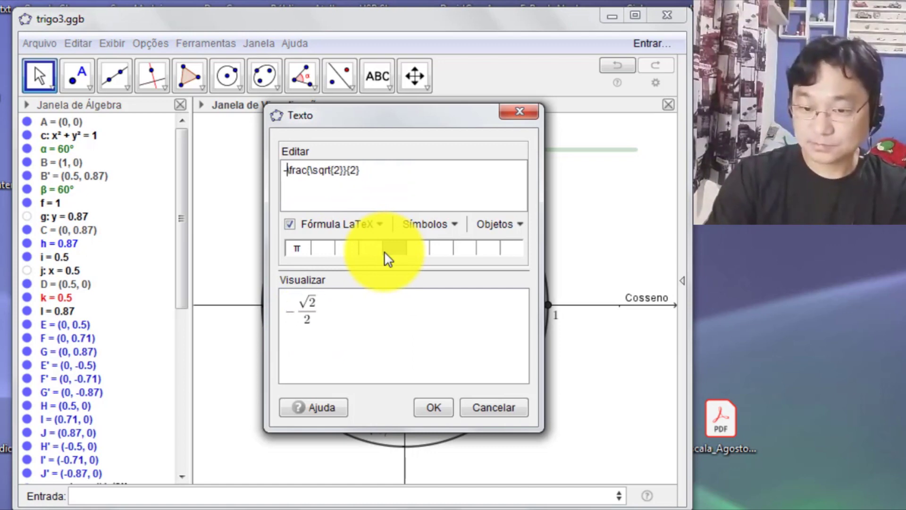
click(429, 406)
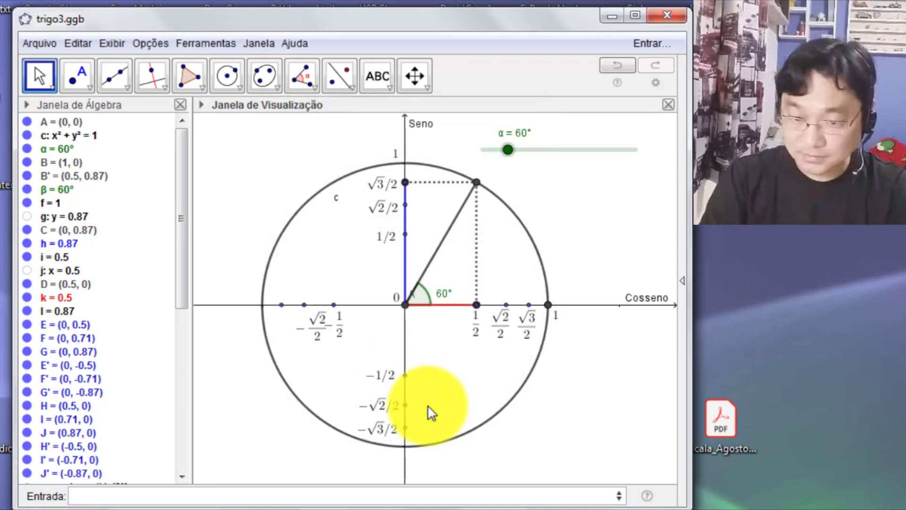
drag(321, 344, 313, 339)
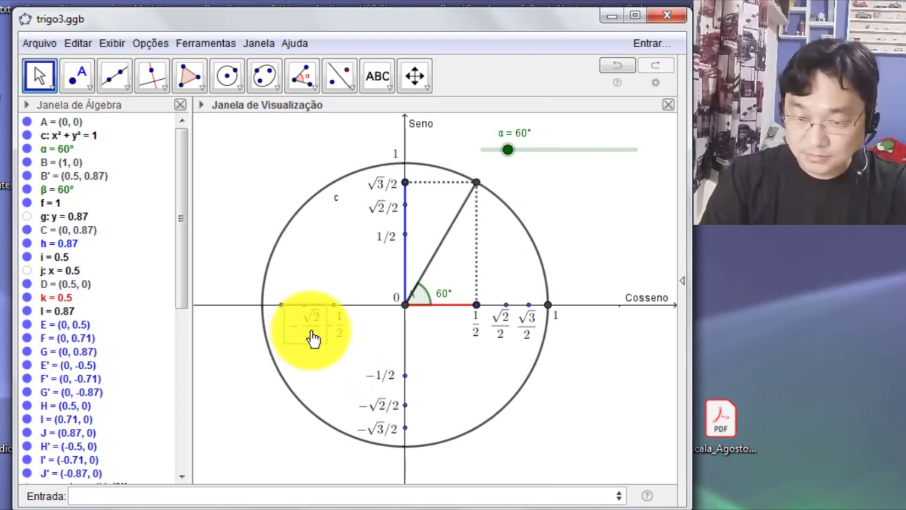
Copy the √3/2 cosine label near the −0.87 point, make it −√3/2, and space out the three negative cosine labels below the axis
click(530, 339)
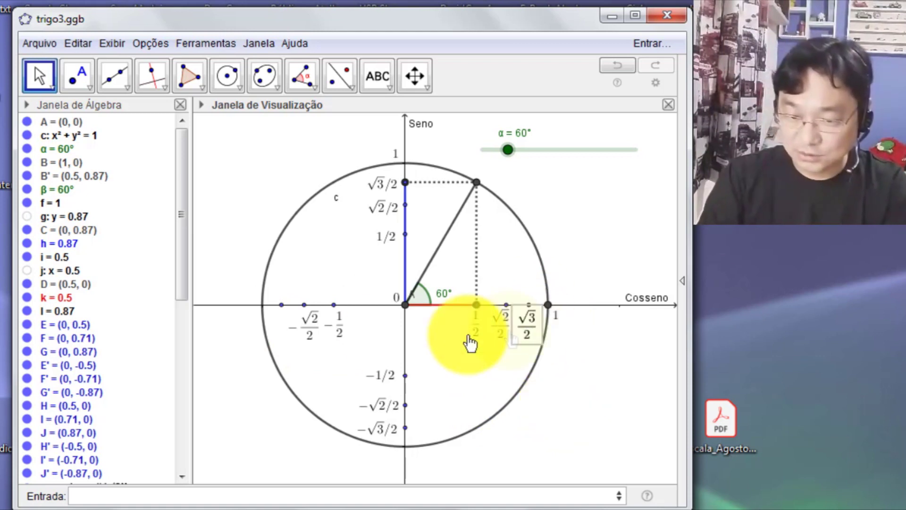
drag(306, 348, 287, 339)
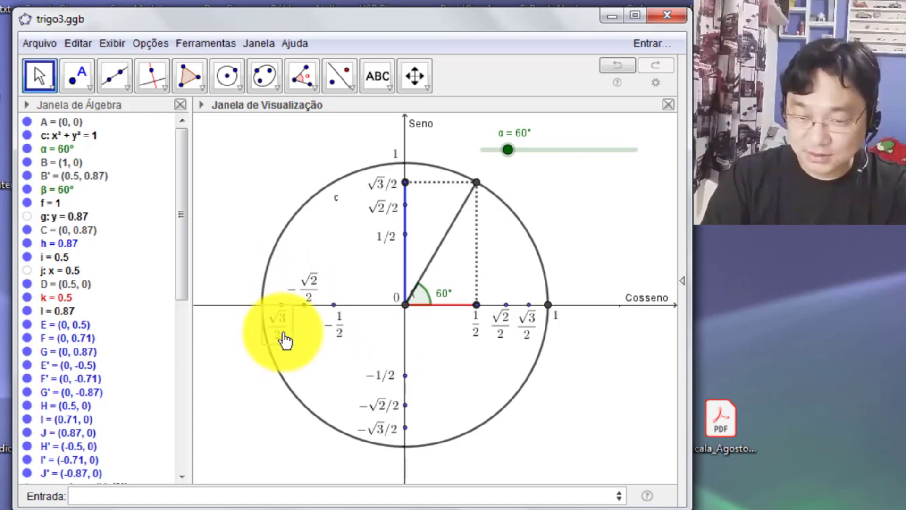
drag(300, 341, 296, 334)
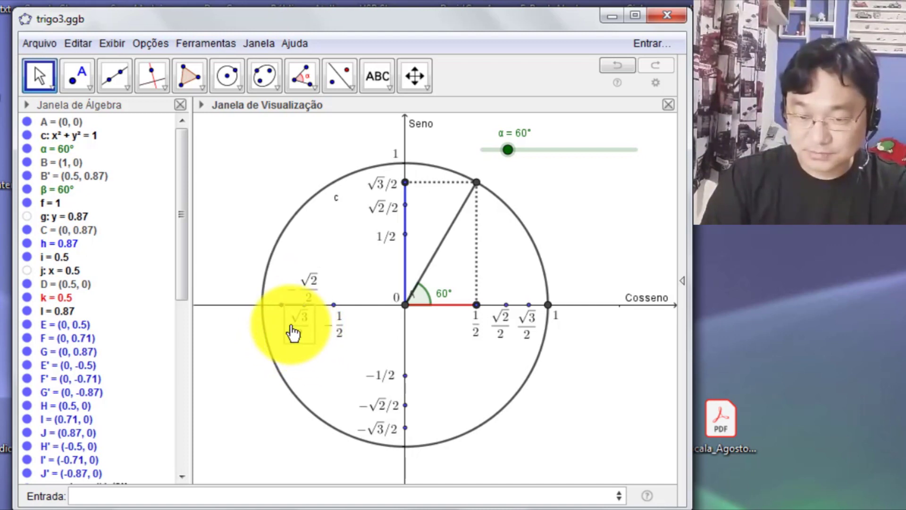
double_click(293, 332)
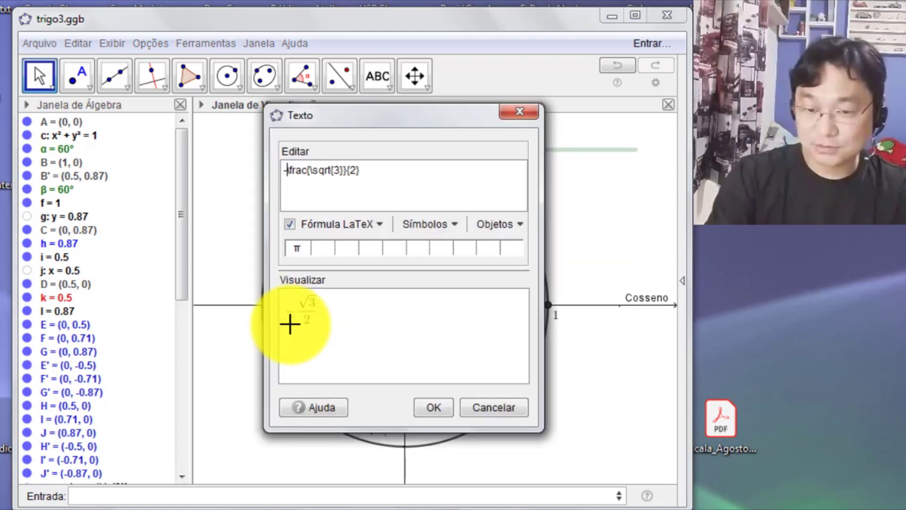
click(435, 408)
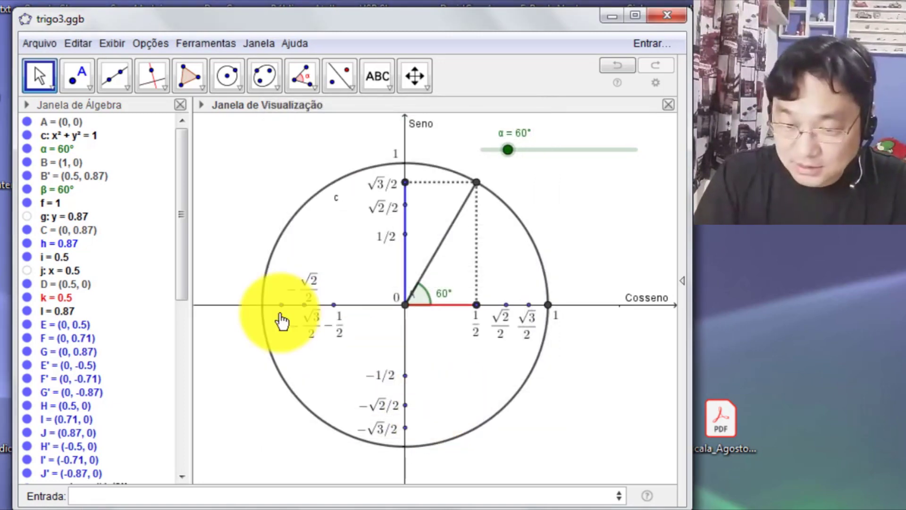
drag(309, 335, 281, 334)
drag(306, 284, 354, 336)
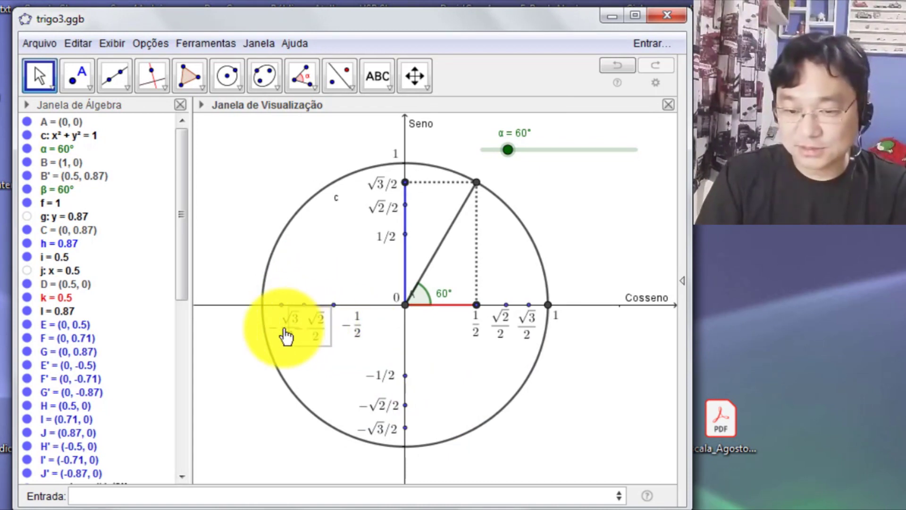
Set the three negative cosine labels to text size Muito Pequeno and align each one beneath its point
right_click(354, 329)
click(441, 459)
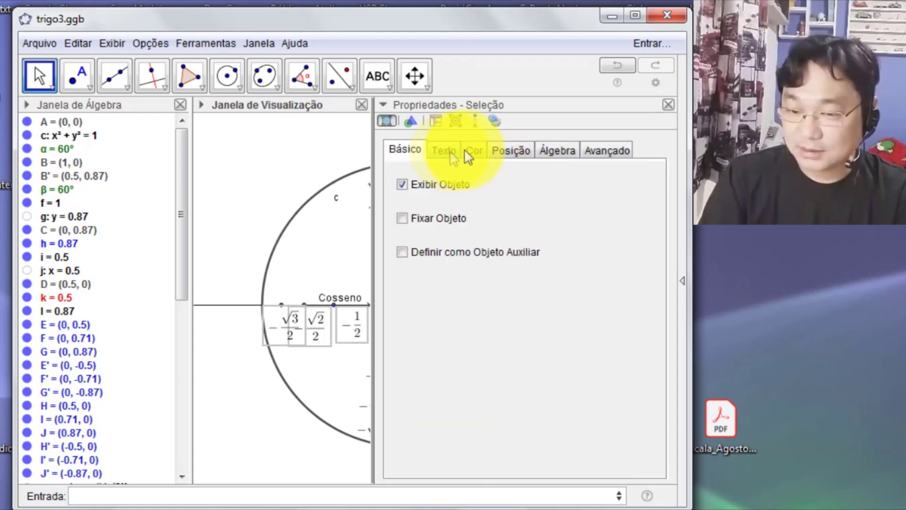
click(450, 150)
click(475, 150)
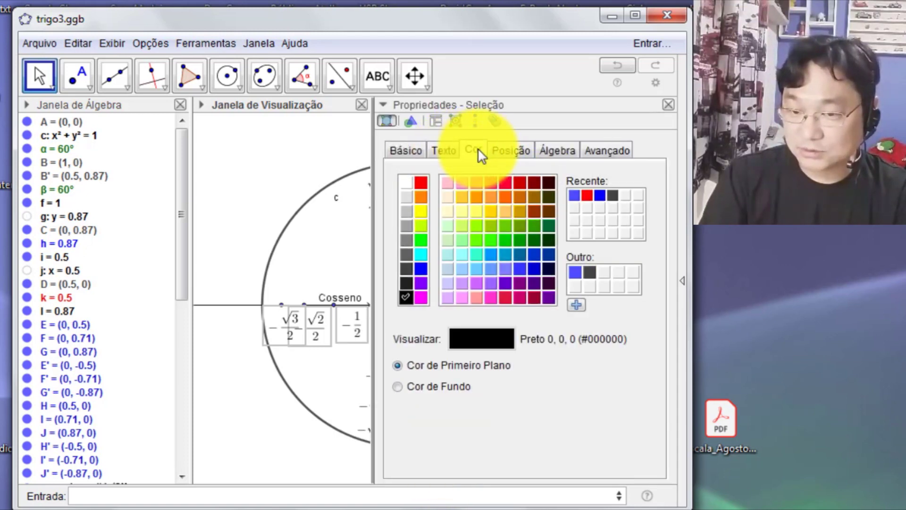
click(441, 150)
click(545, 175)
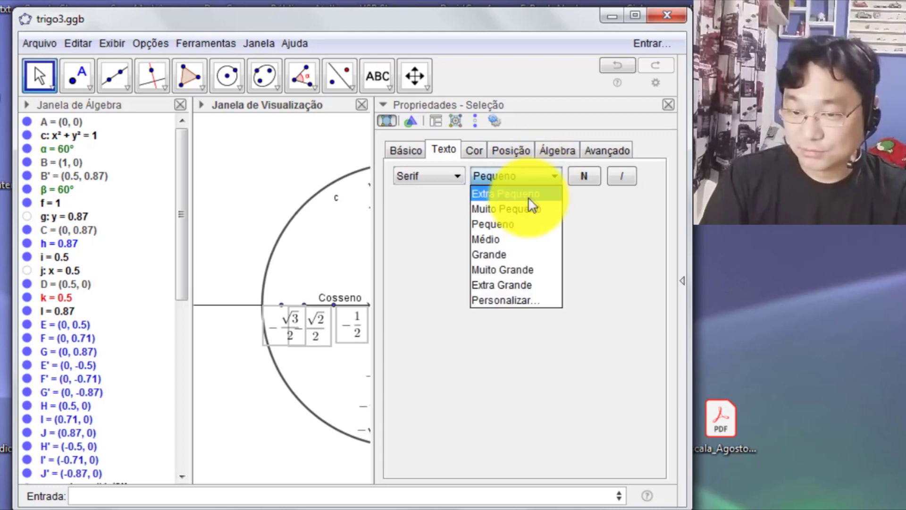
click(530, 209)
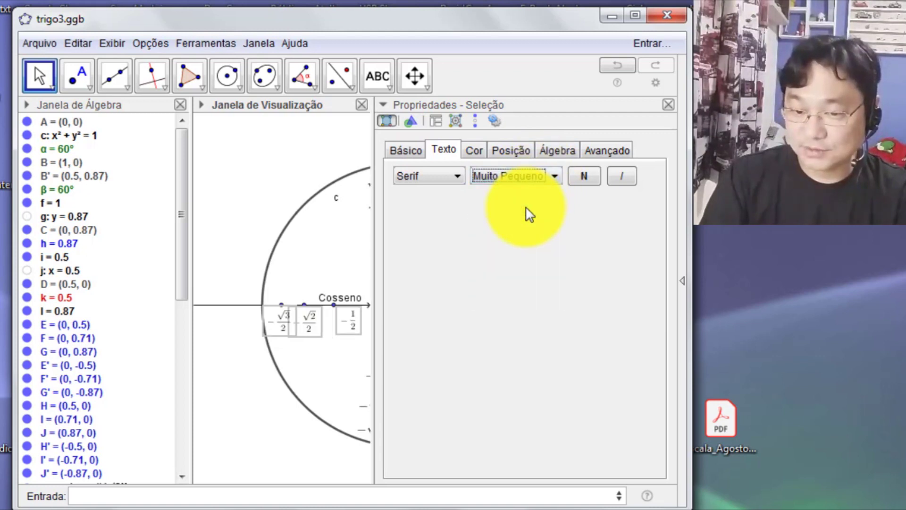
click(669, 105)
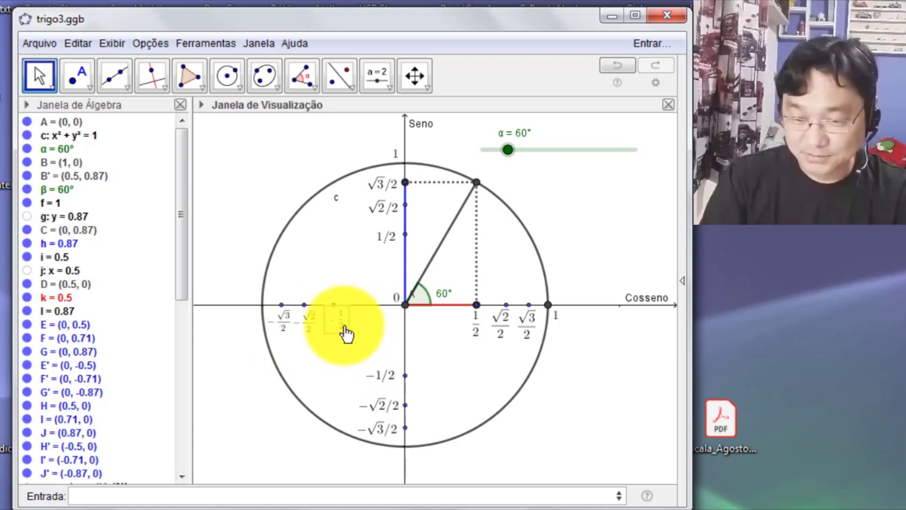
click(281, 336)
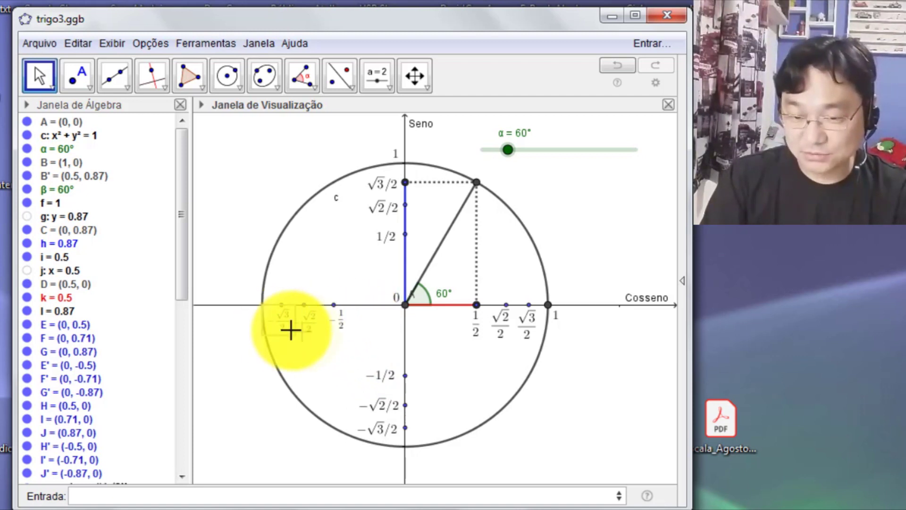
click(340, 333)
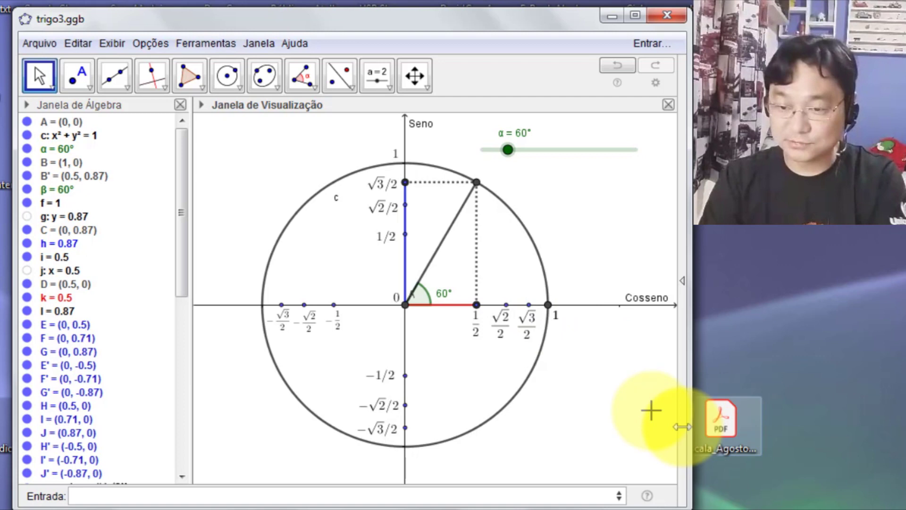
Copy the cosine label 1 to just outside the circle on the negative cosine axis and make it −1
click(548, 305)
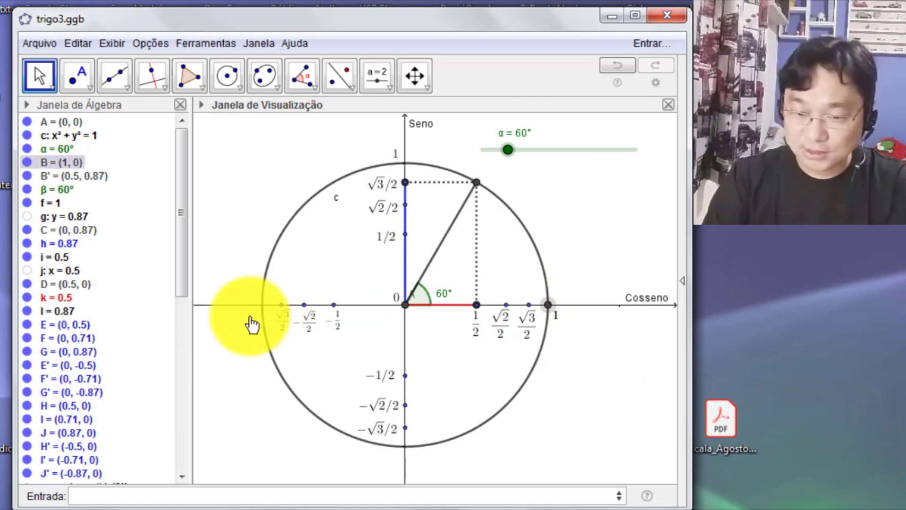
click(558, 321)
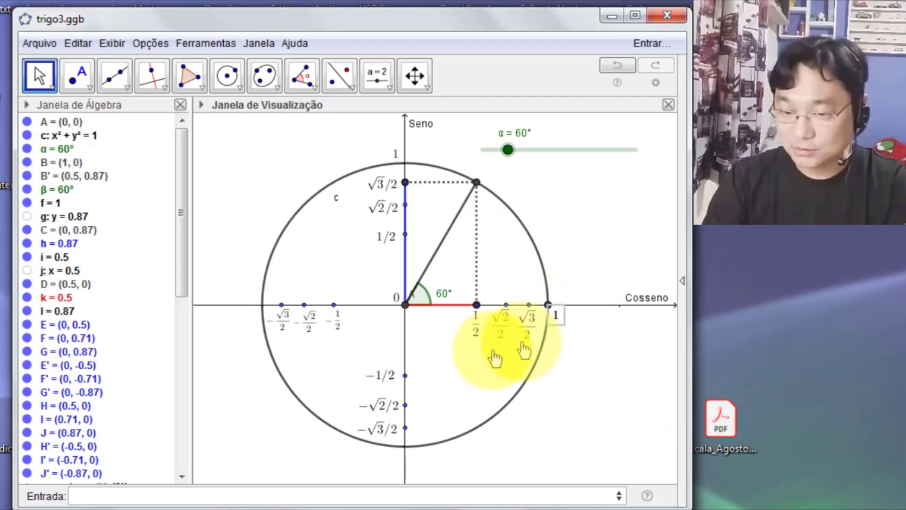
double_click(250, 320)
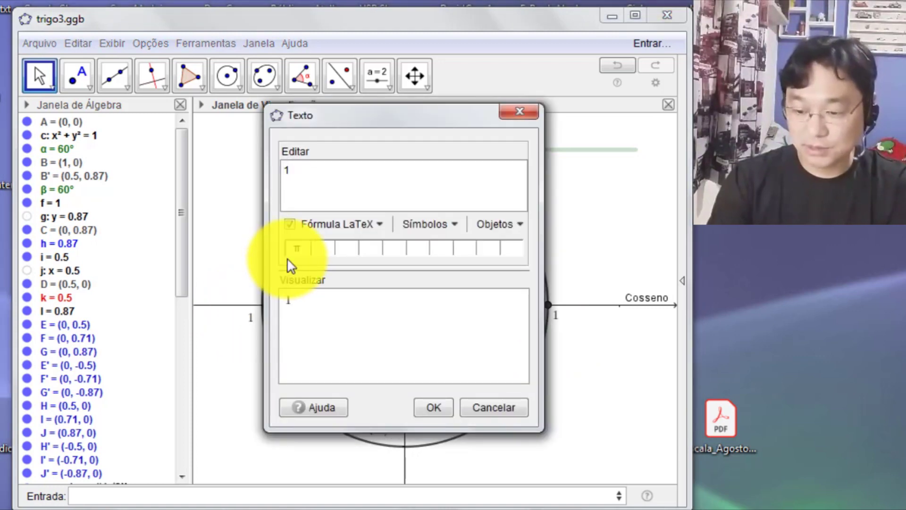
text(-)
click(434, 409)
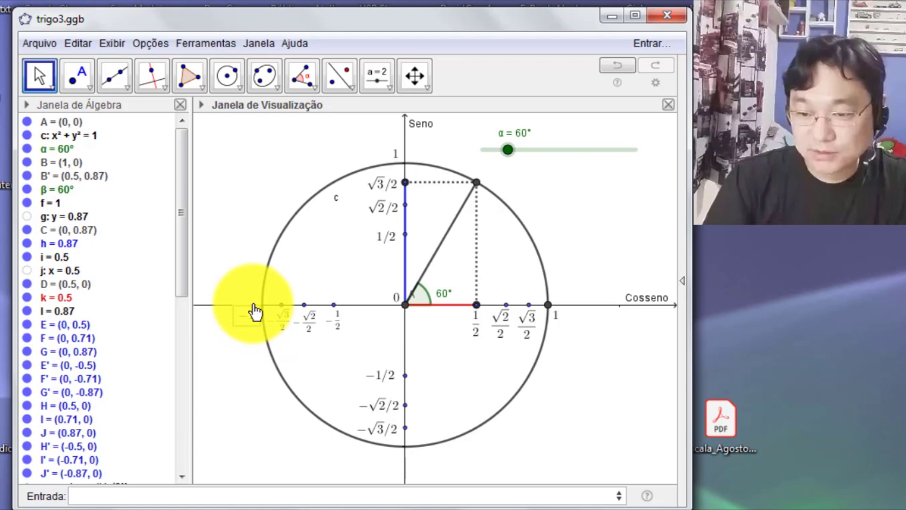
click(787, 324)
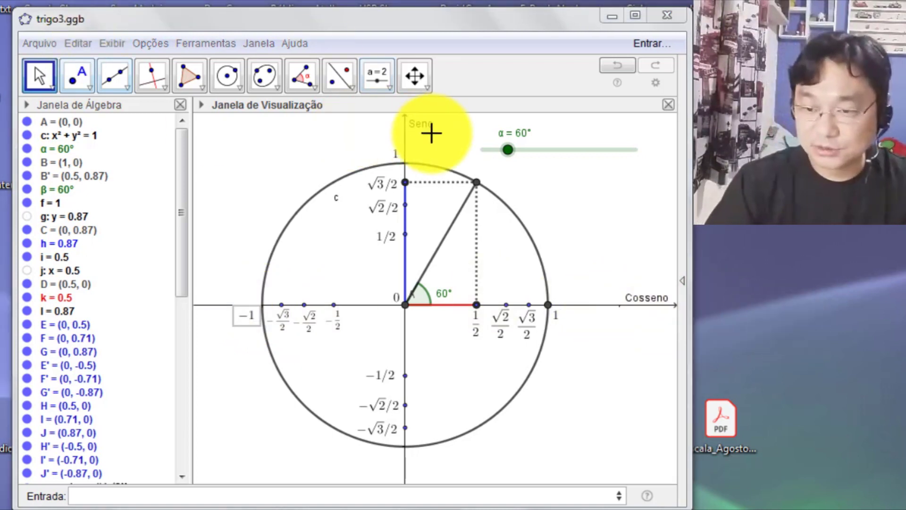
Check the negative cosine labels by setting angle α to 120°, 135°, 150° and 180°, and return it to 10°
drag(512, 154, 537, 152)
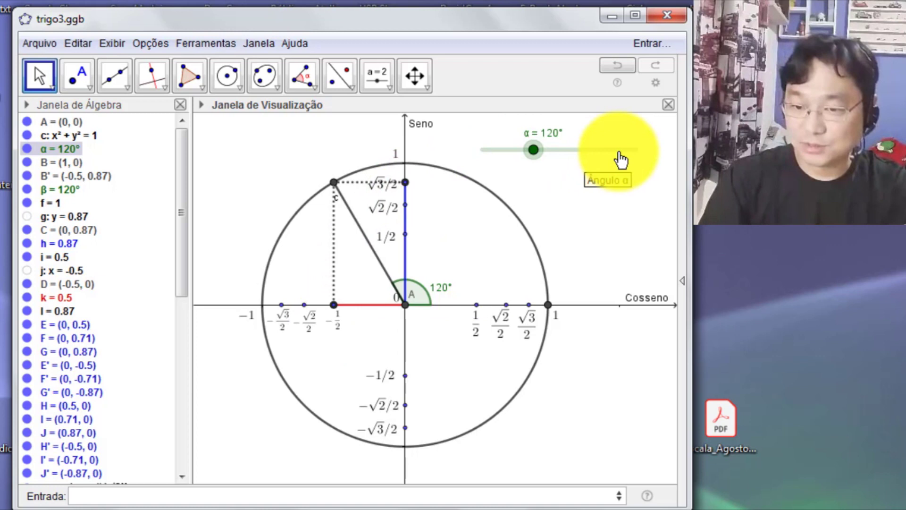
drag(537, 152, 540, 152)
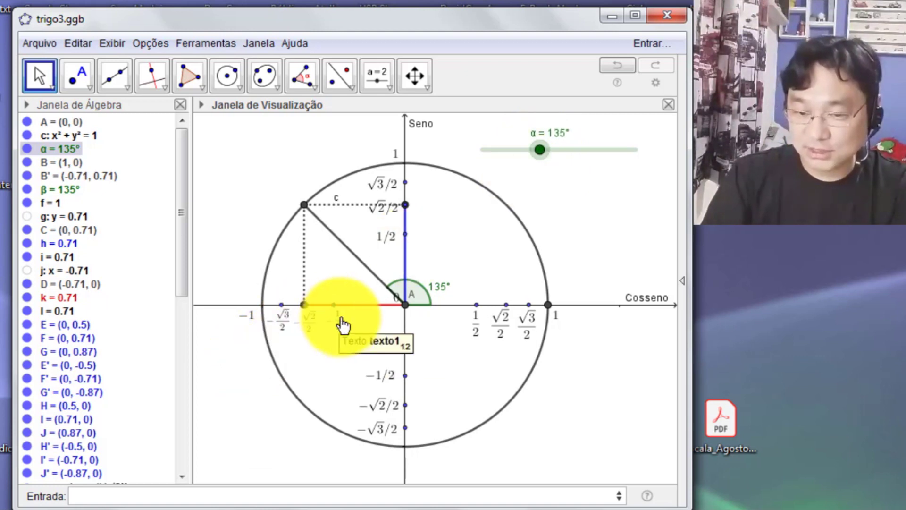
drag(544, 150, 548, 150)
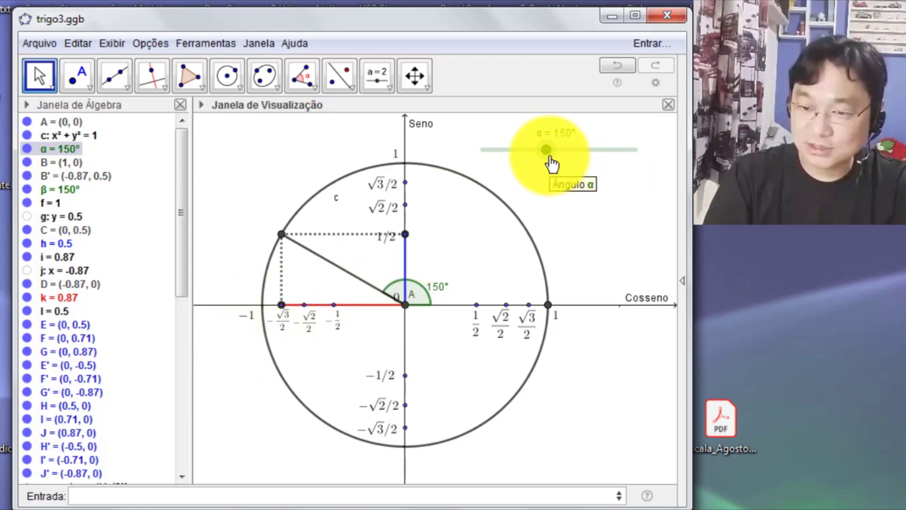
drag(549, 151, 560, 151)
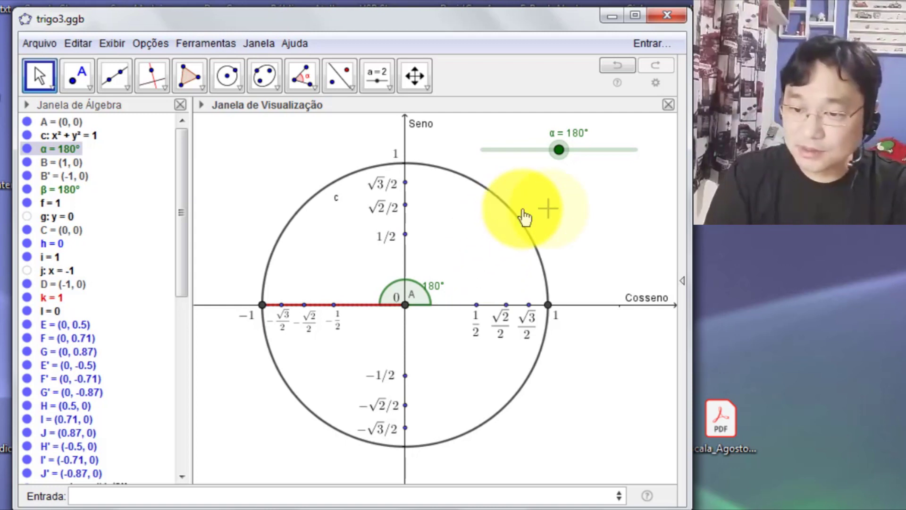
drag(541, 151, 488, 152)
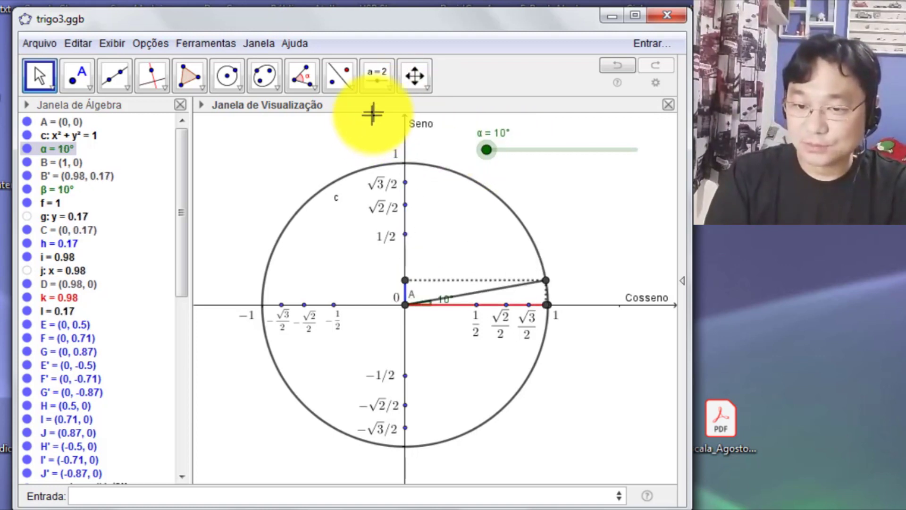
click(390, 89)
click(383, 147)
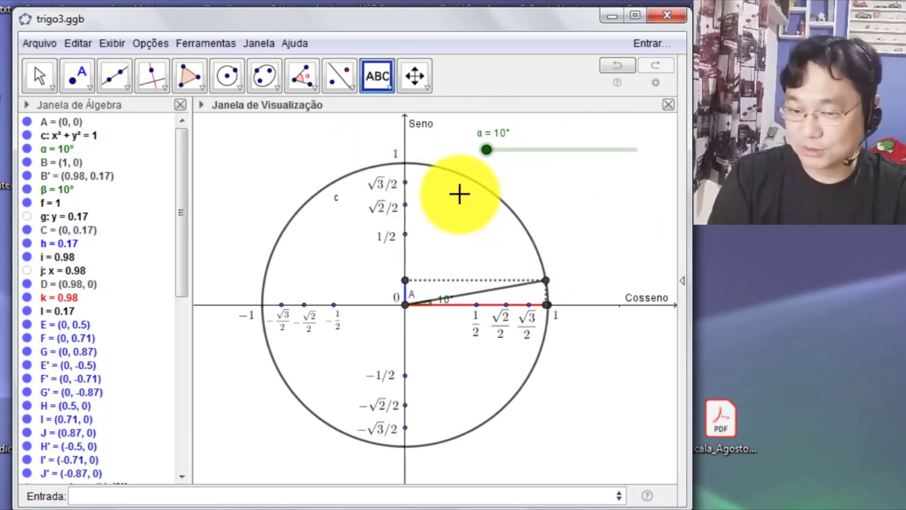
click(555, 244)
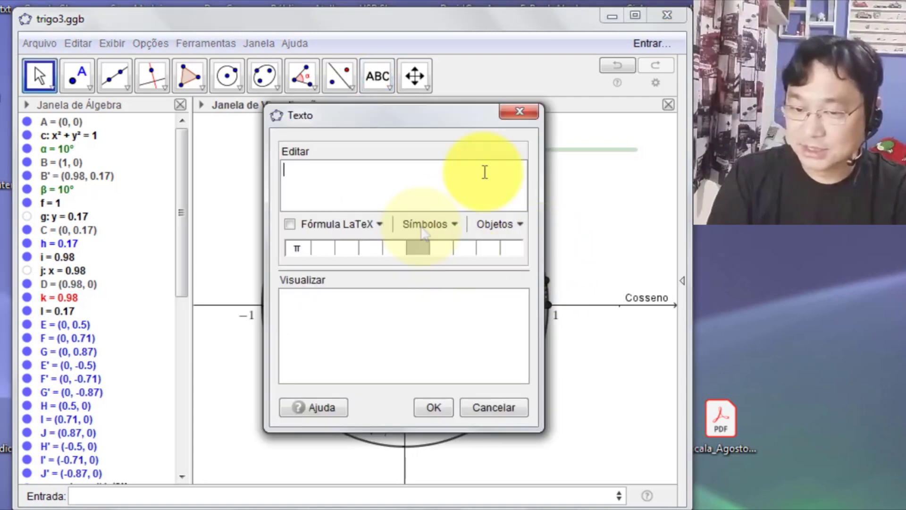
click(518, 112)
Add a LaTeX text label 30° outside the circle, set angle α to 30°, and place the label beside the moving point
click(378, 85)
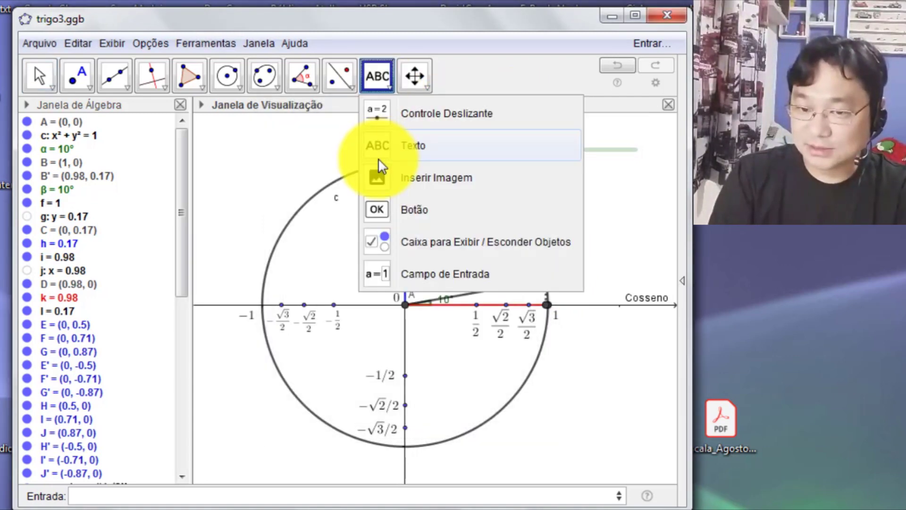
click(378, 142)
click(539, 234)
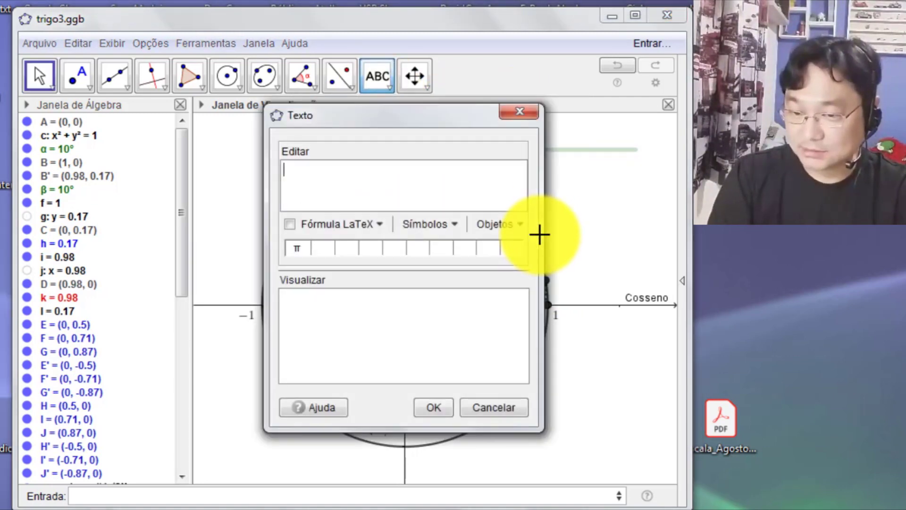
click(289, 223)
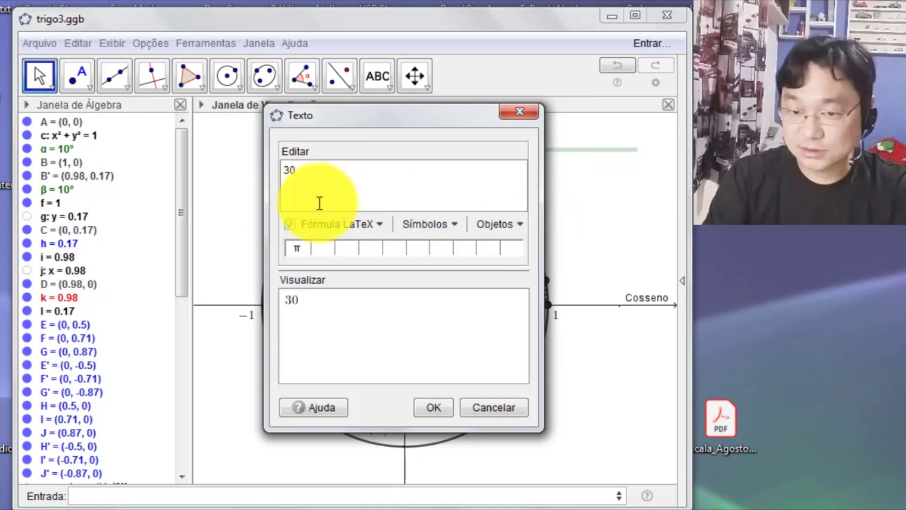
click(374, 221)
mouse_move(419, 248)
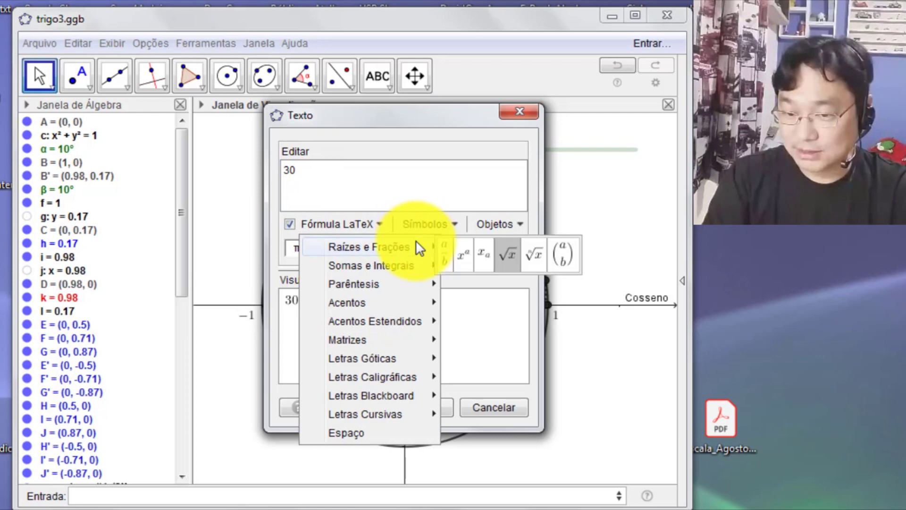
click(451, 222)
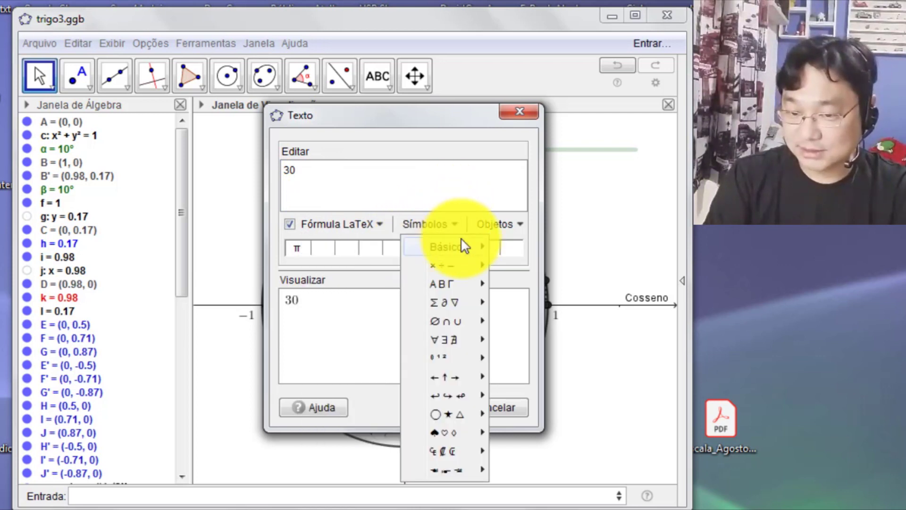
mouse_move(465, 252)
click(511, 317)
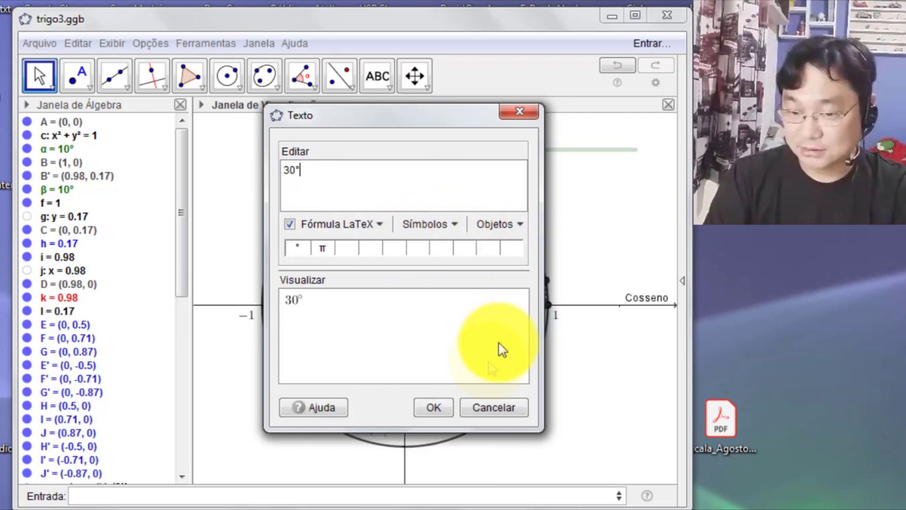
click(433, 411)
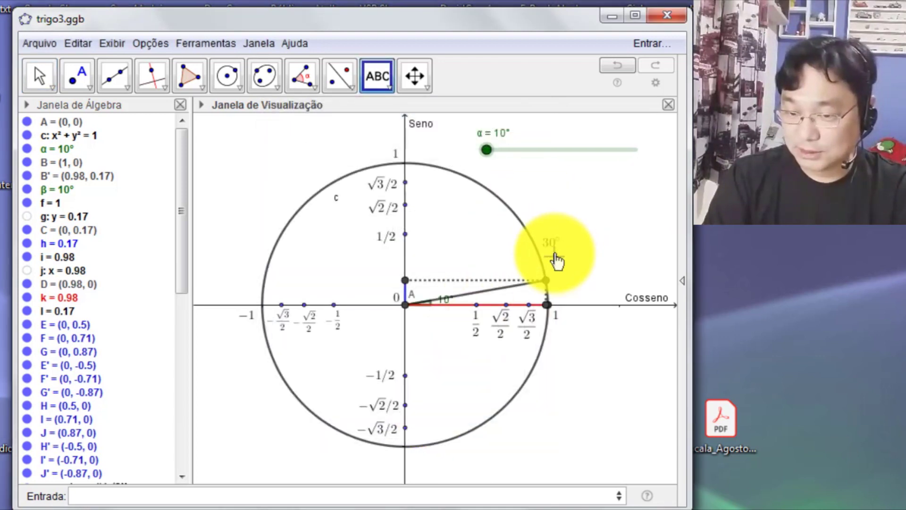
key(Escape)
mouse_move(493, 156)
mouse_down()
mouse_move(503, 157)
mouse_move(495, 152)
mouse_up()
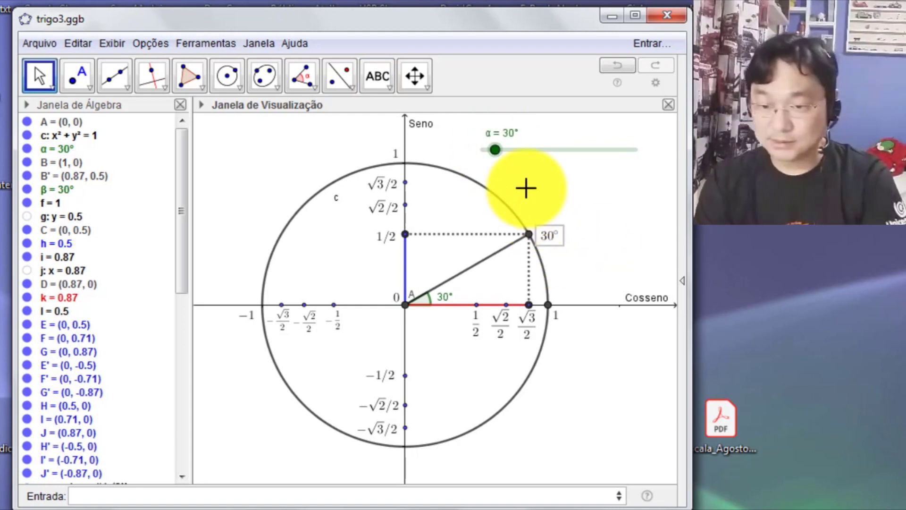
Copy the 30° label up along the first-quadrant arc to make a 45° label, and copy that one to make a 60° label
drag(556, 235, 534, 203)
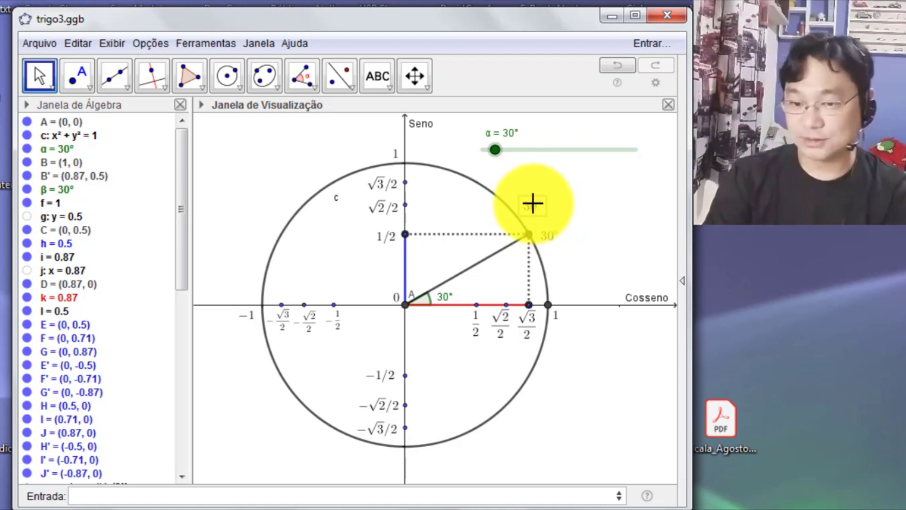
double_click(533, 203)
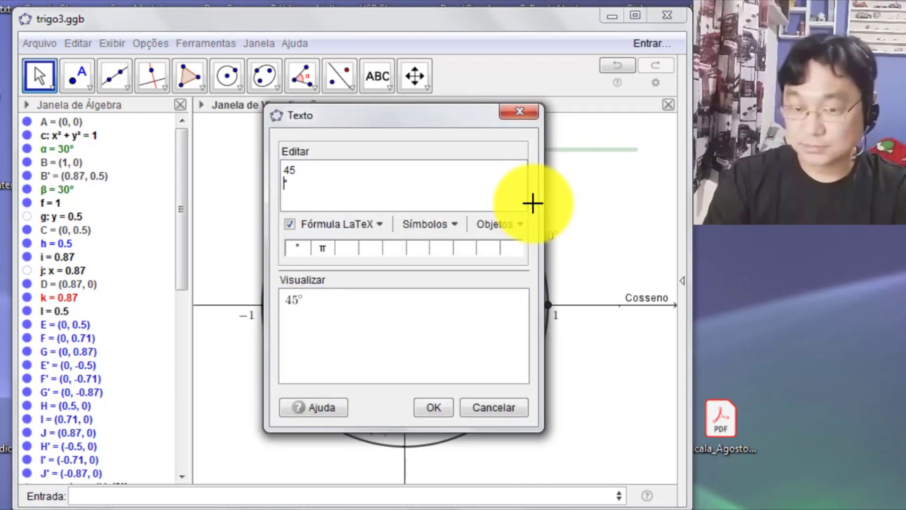
click(440, 407)
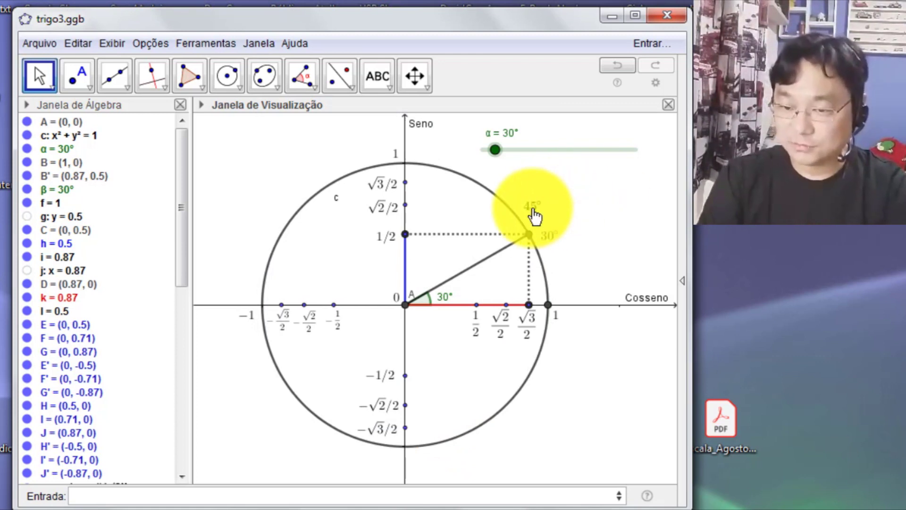
double_click(501, 192)
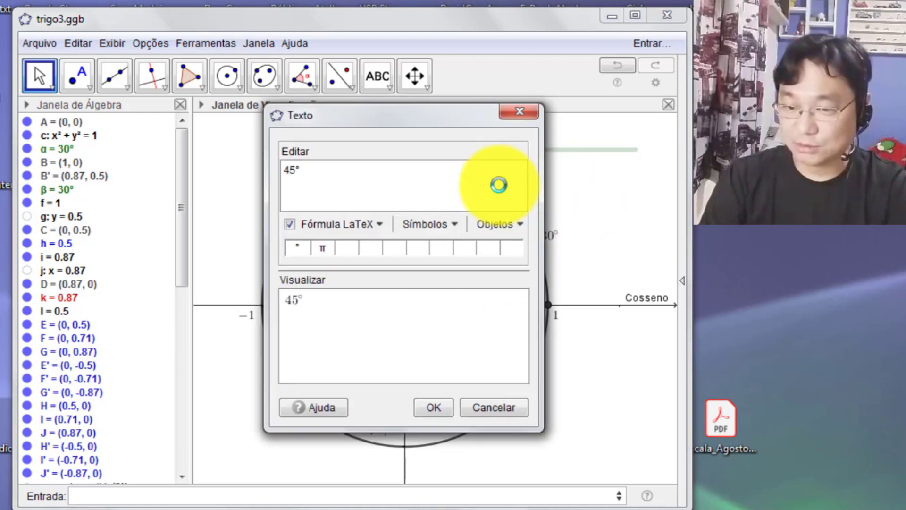
key(BackSpace)
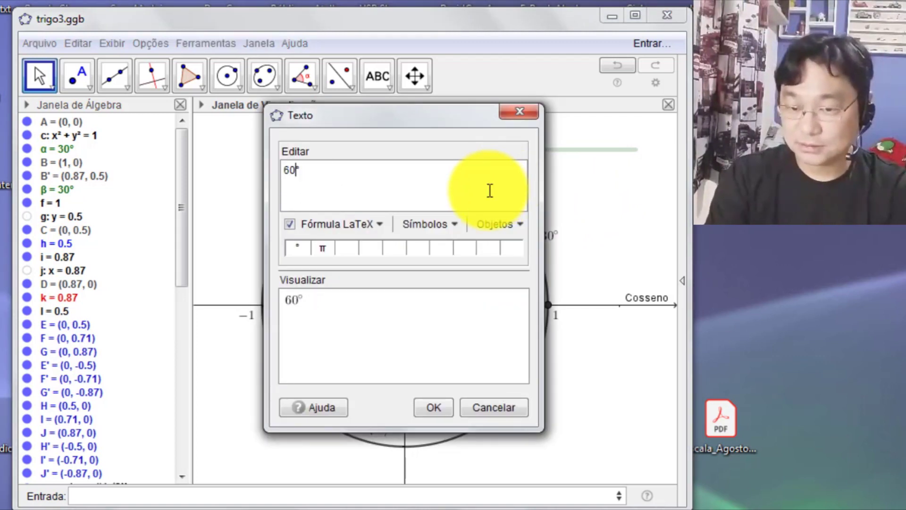
click(431, 403)
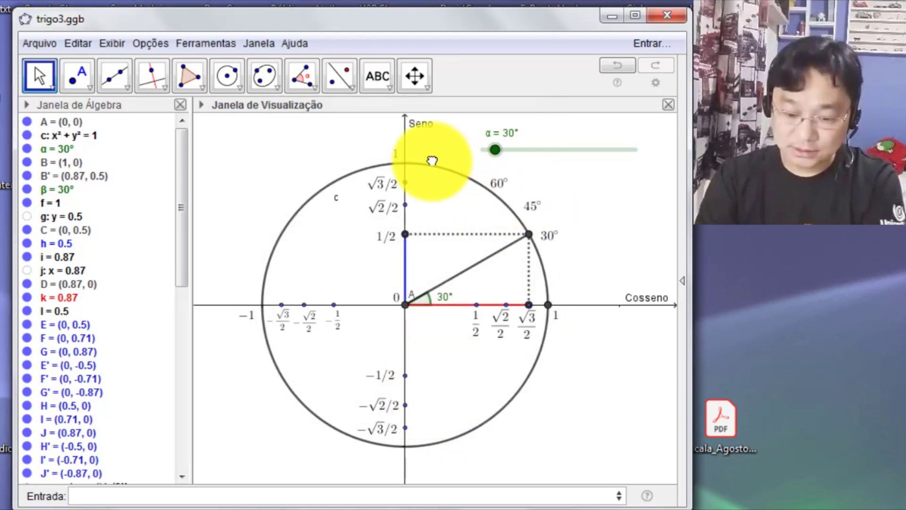
Move the 60° label to the top of the circle beside the sine axis and make it 90°
drag(497, 189, 419, 164)
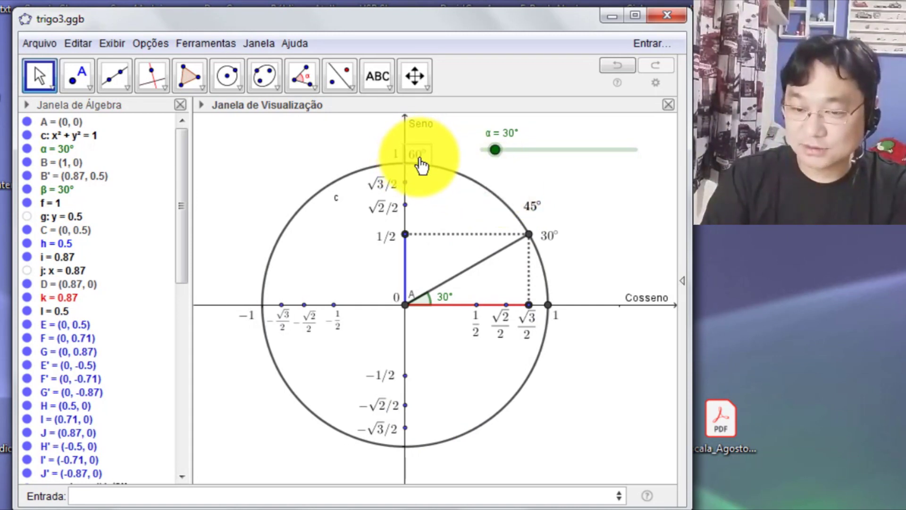
double_click(418, 156)
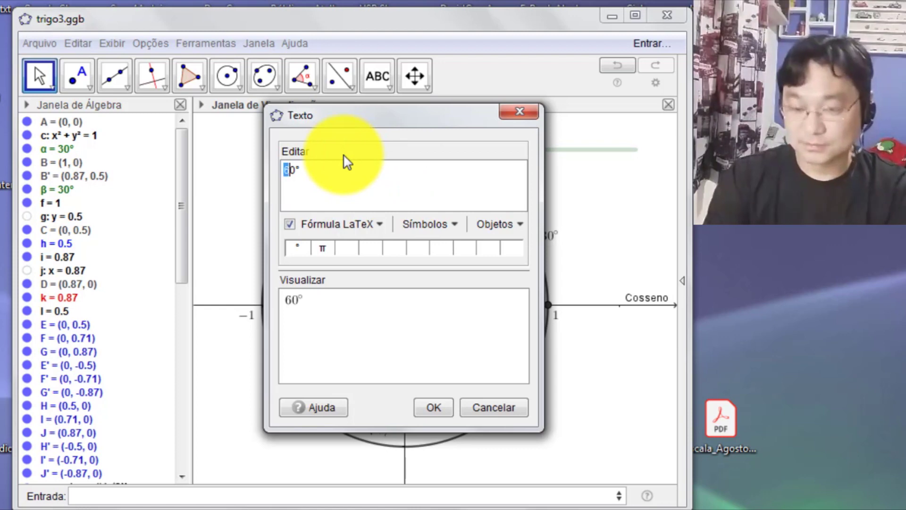
click(435, 406)
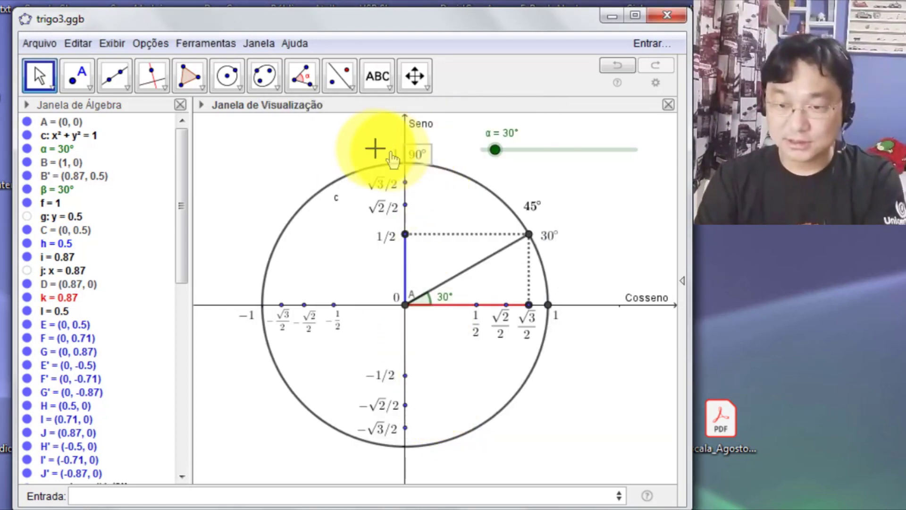
Copy the 90° label, place a copy outside the arc between 45° and 90°, and make it 60°
drag(427, 154, 285, 213)
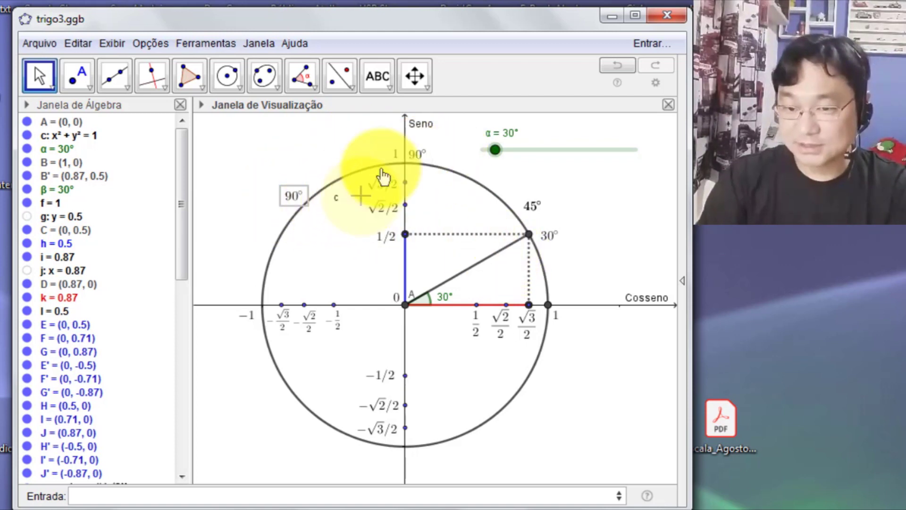
drag(297, 194, 491, 182)
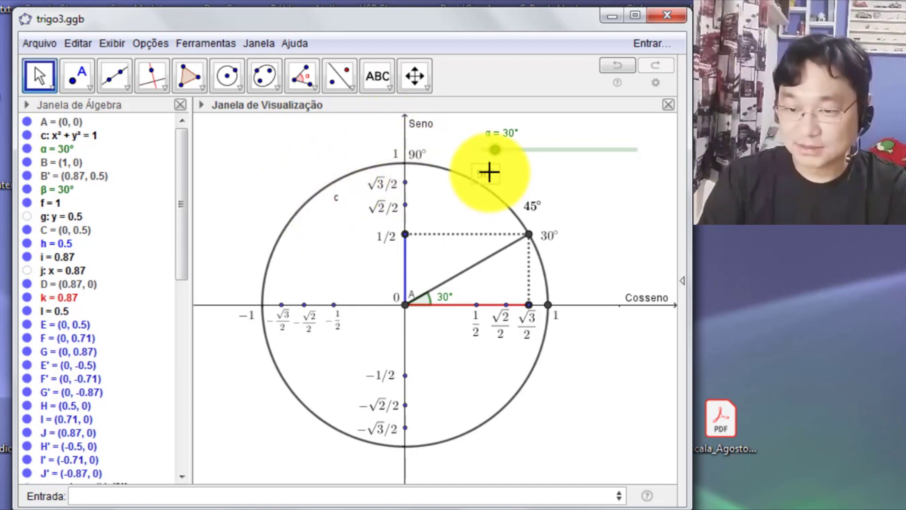
drag(489, 173, 489, 173)
double_click(477, 170)
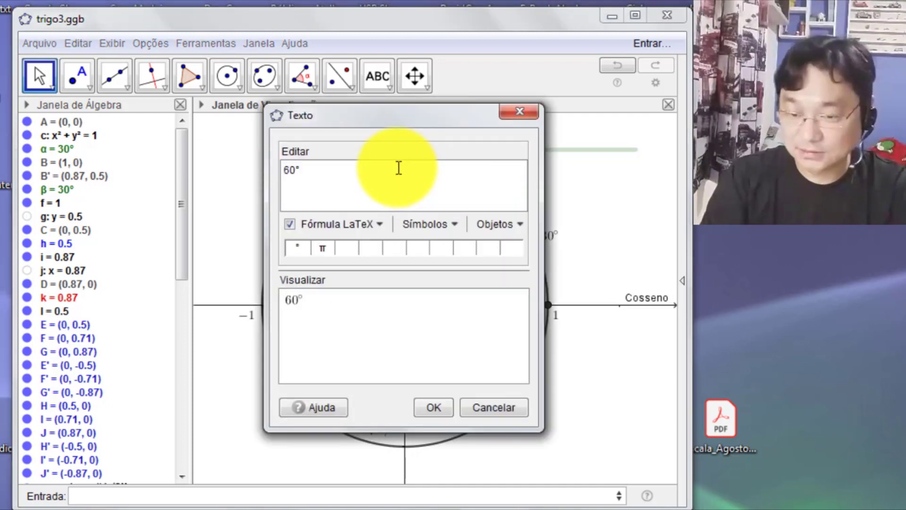
click(435, 407)
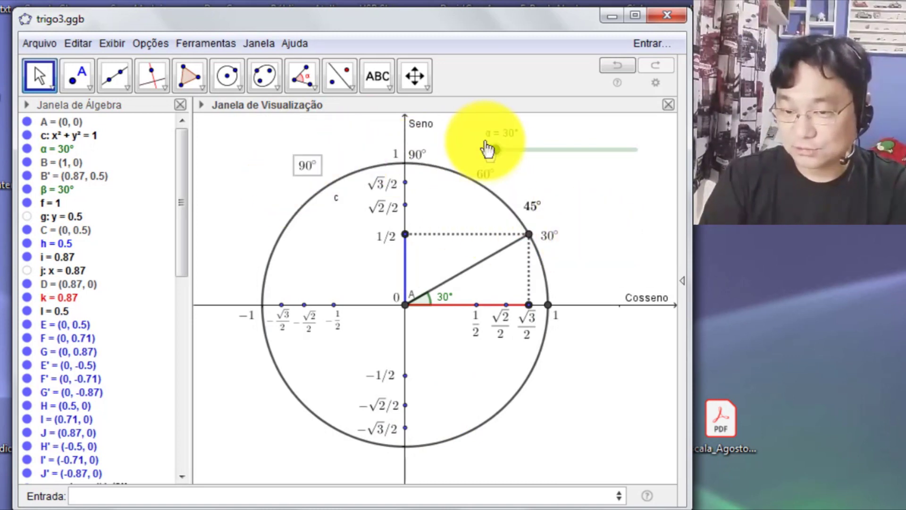
Set angle α to 120°, move the spare 90° label beside the moving point, and make it 120°
drag(495, 149, 533, 150)
drag(308, 168, 314, 183)
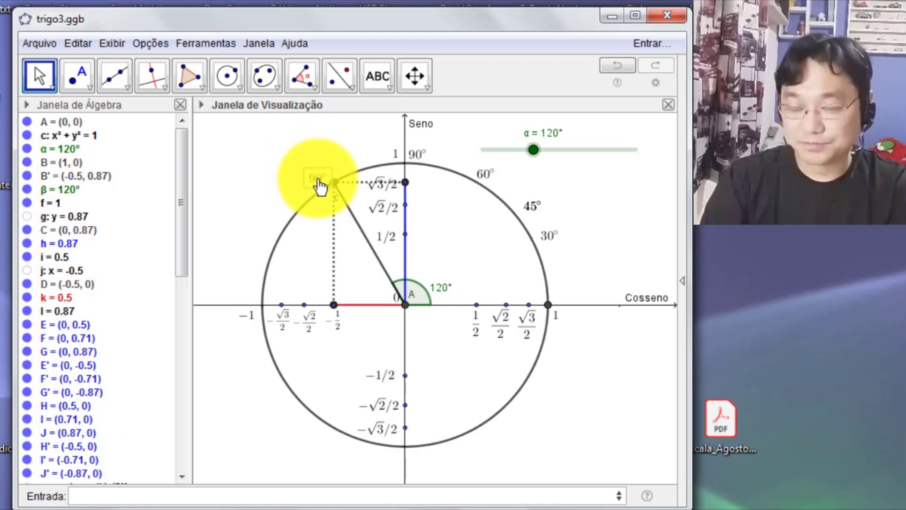
double_click(317, 178)
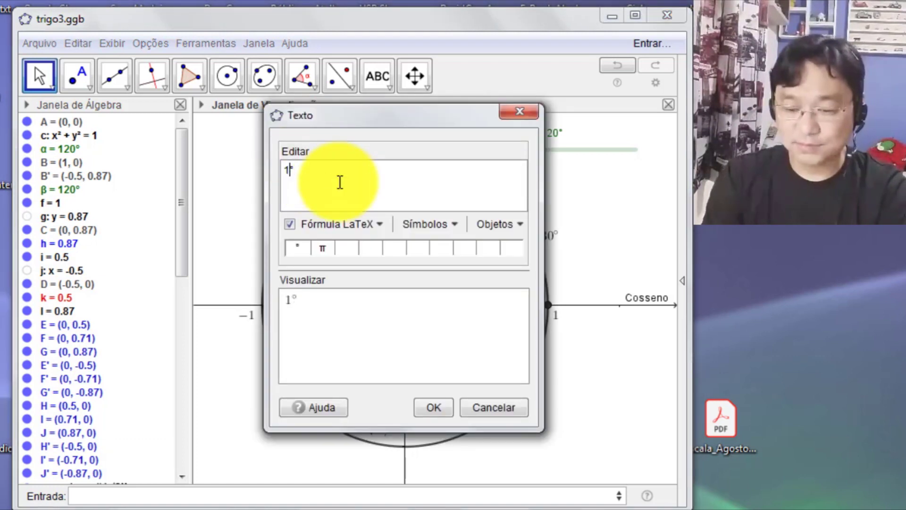
click(438, 409)
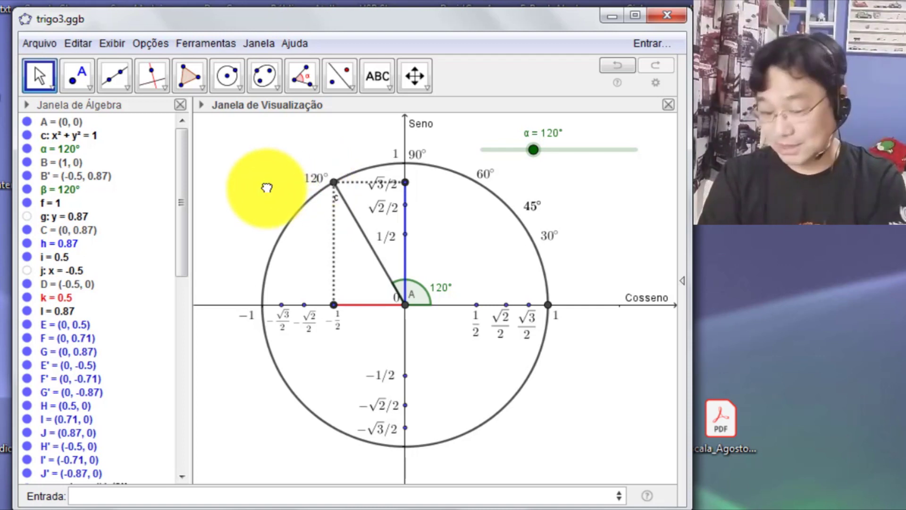
Copy the 120° label, set angle α to 135°, place the copy beside the moving point, and make it 135°
drag(316, 195, 271, 211)
drag(533, 150, 540, 153)
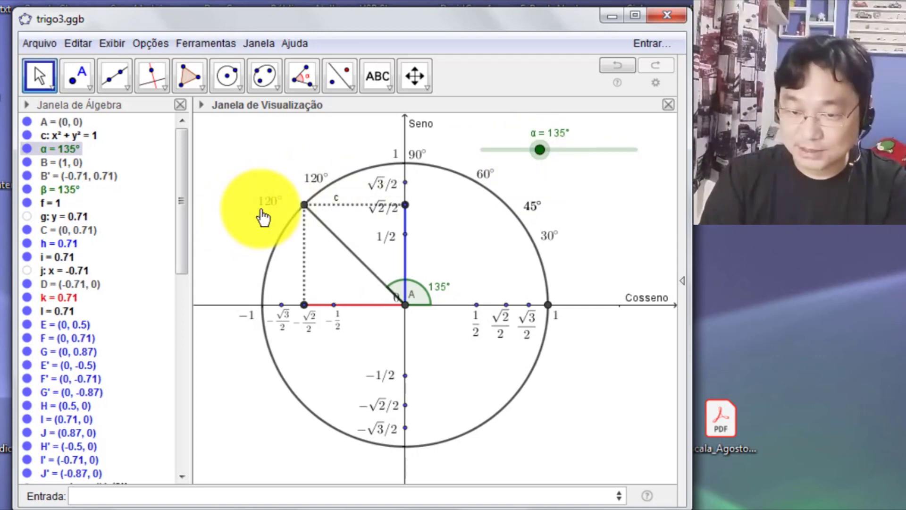
drag(263, 214, 288, 211)
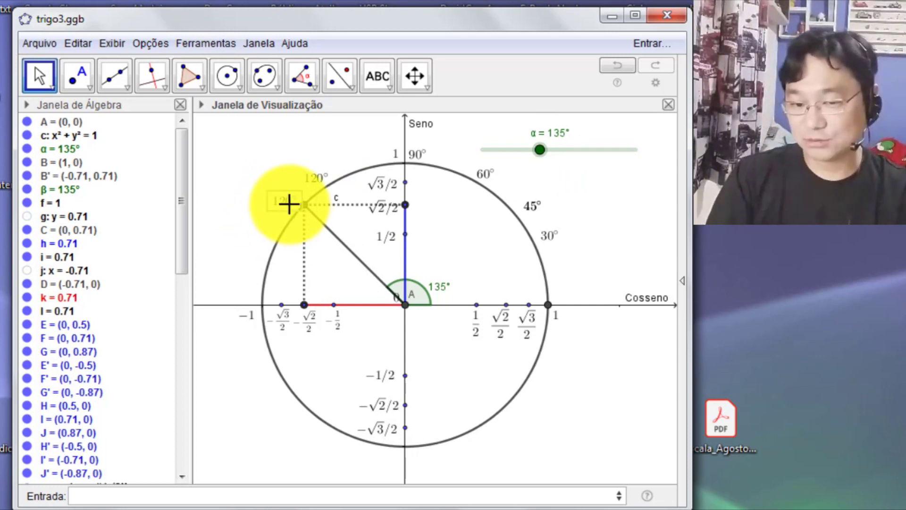
double_click(283, 202)
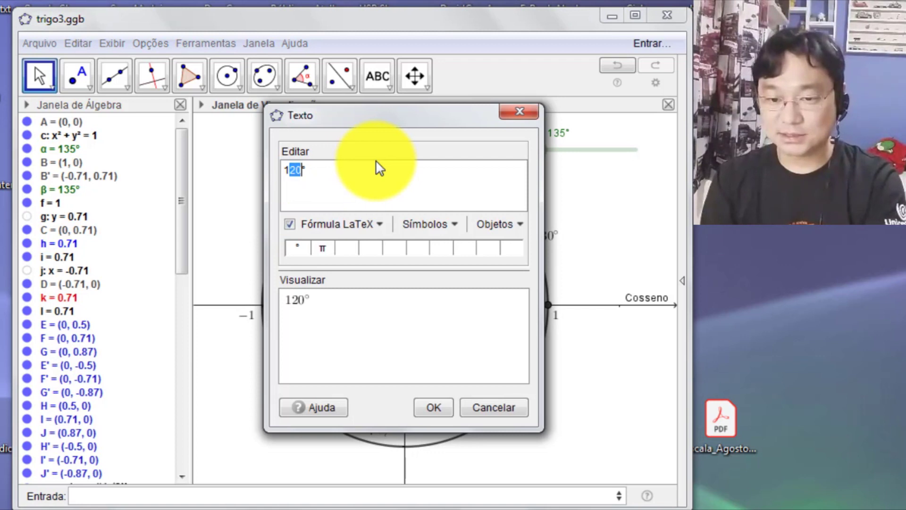
text(35)
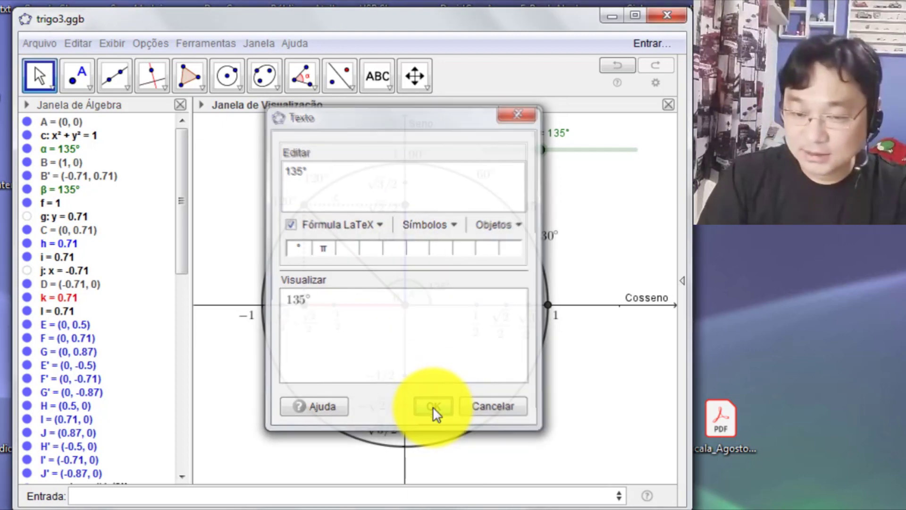
click(432, 409)
Set angle α to 150°, place a copy of the 135° label beside the moving point, and make it 150°
drag(541, 150, 548, 158)
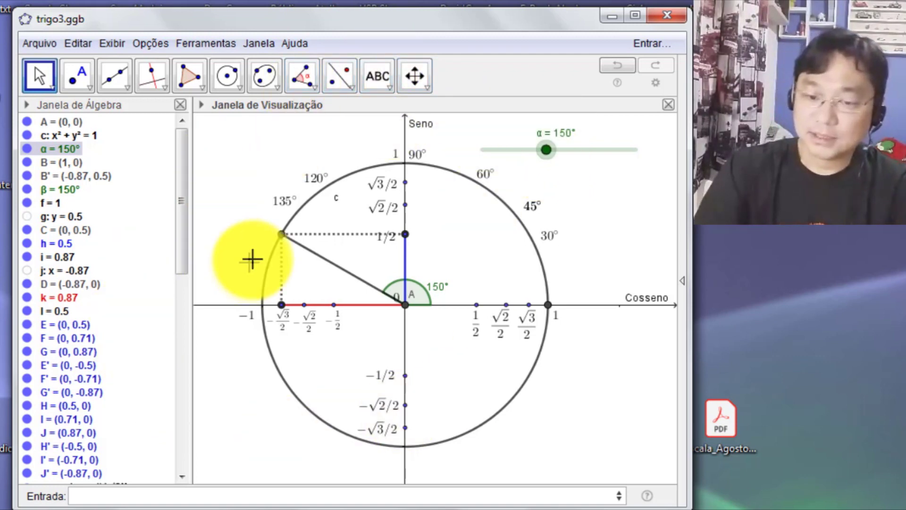
click(286, 209)
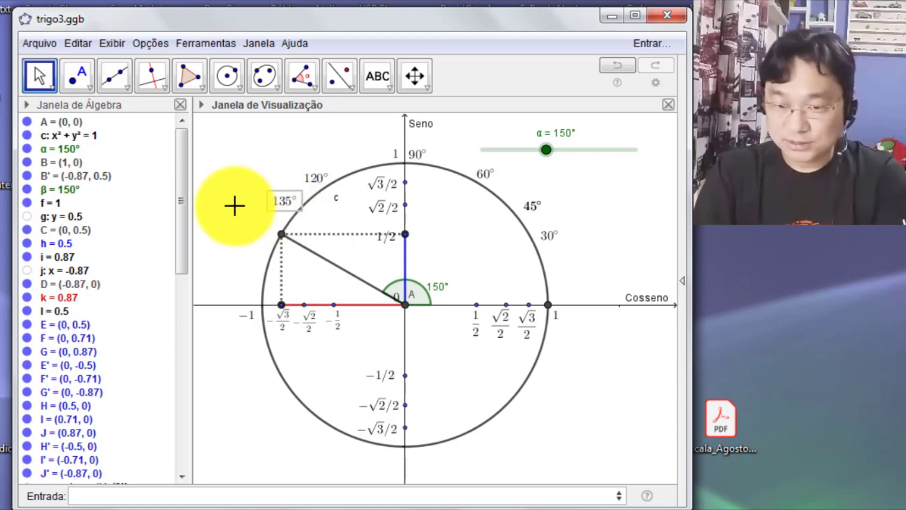
drag(283, 208, 259, 240)
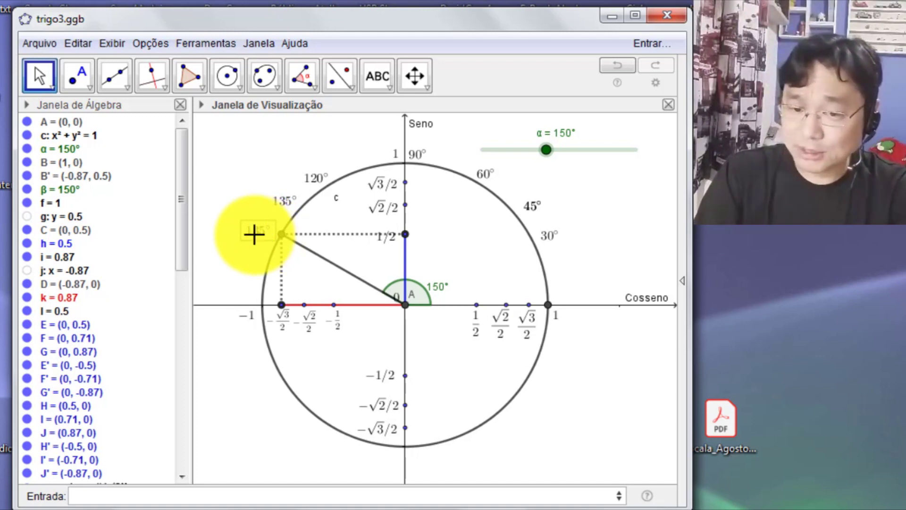
double_click(254, 234)
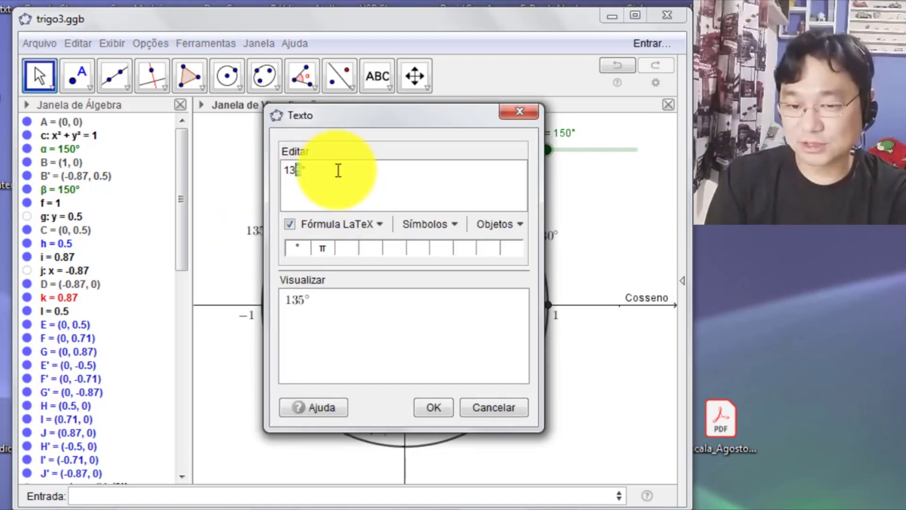
text(150)
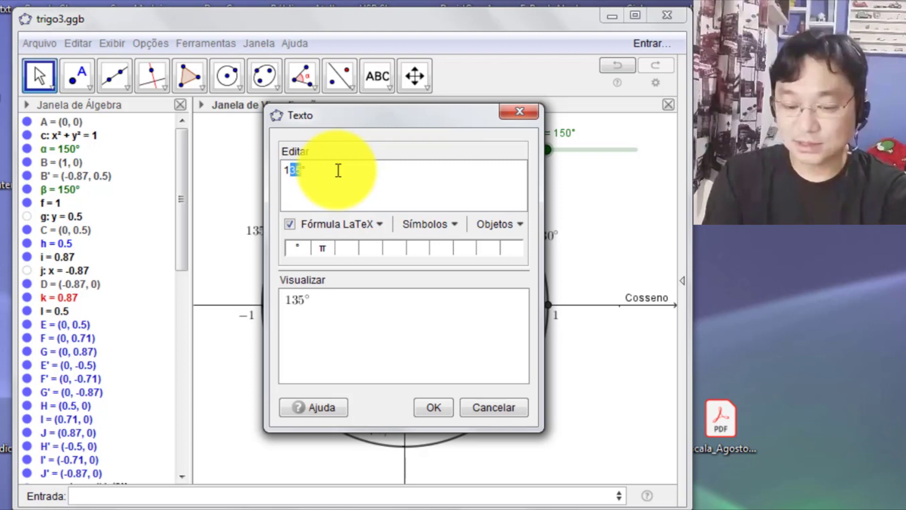
key(Left)
key(Left)
key(BackSpace)
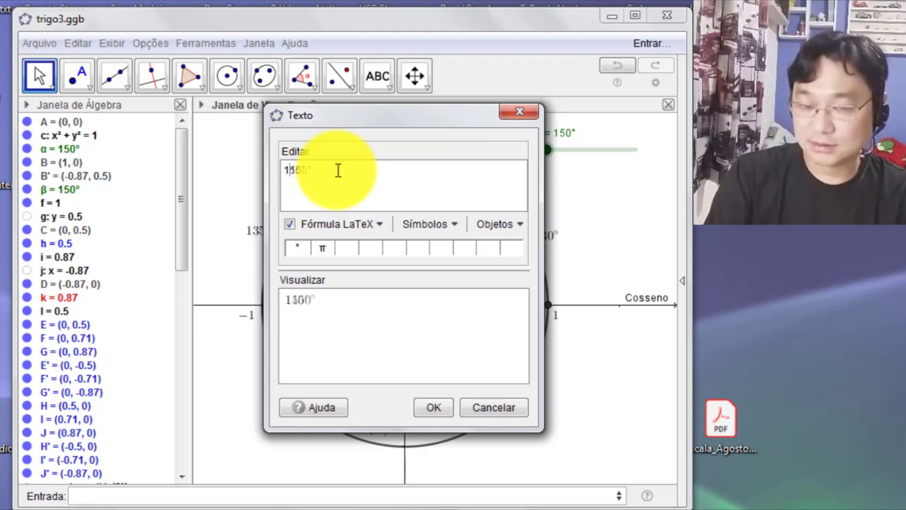
click(435, 410)
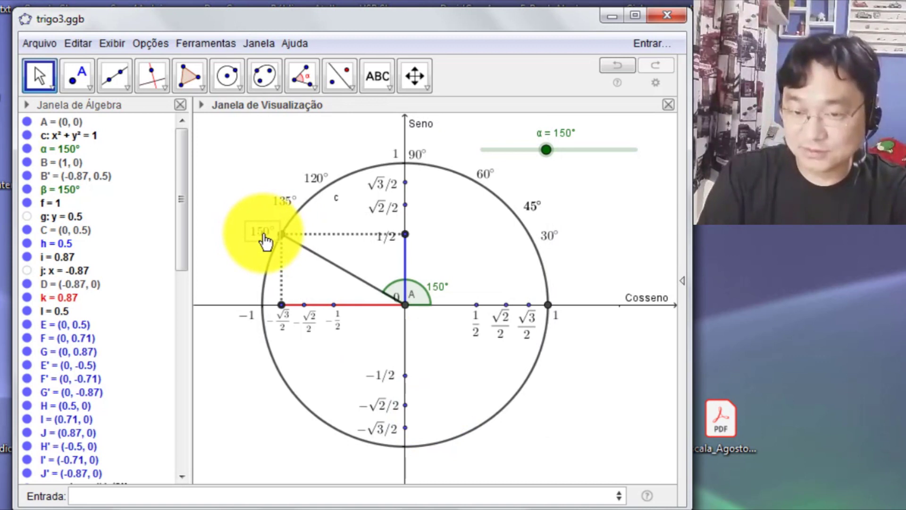
click(747, 241)
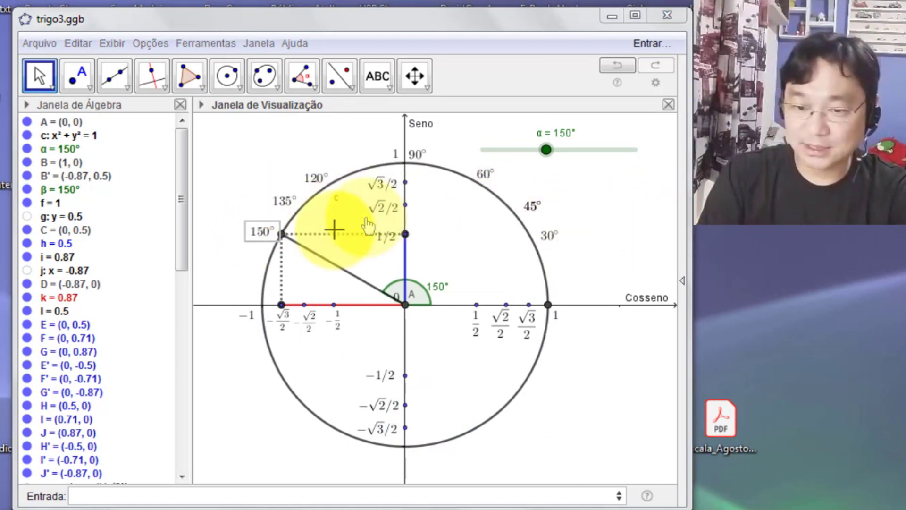
click(217, 197)
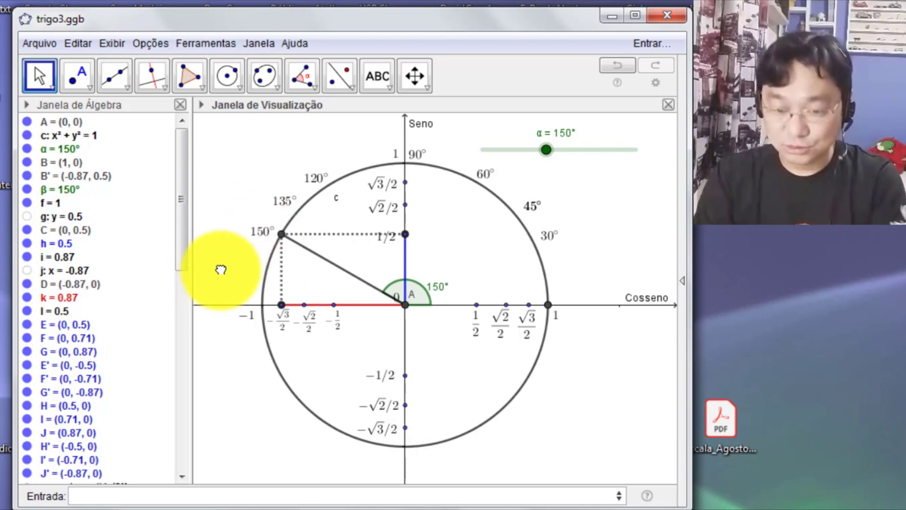
Place a copy of the 150° label just above −1 on the cosine axis and make it 180°
drag(267, 239, 252, 299)
double_click(249, 290)
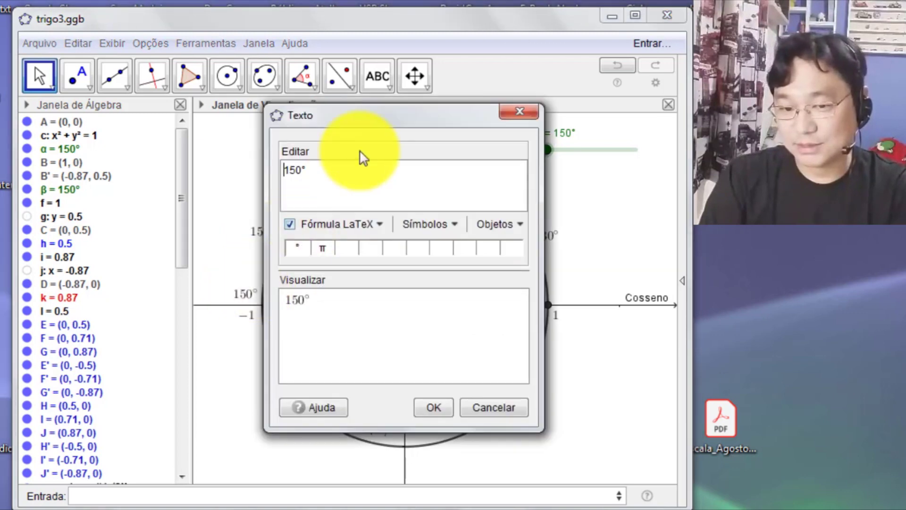
key(Delete)
text(8)
click(441, 409)
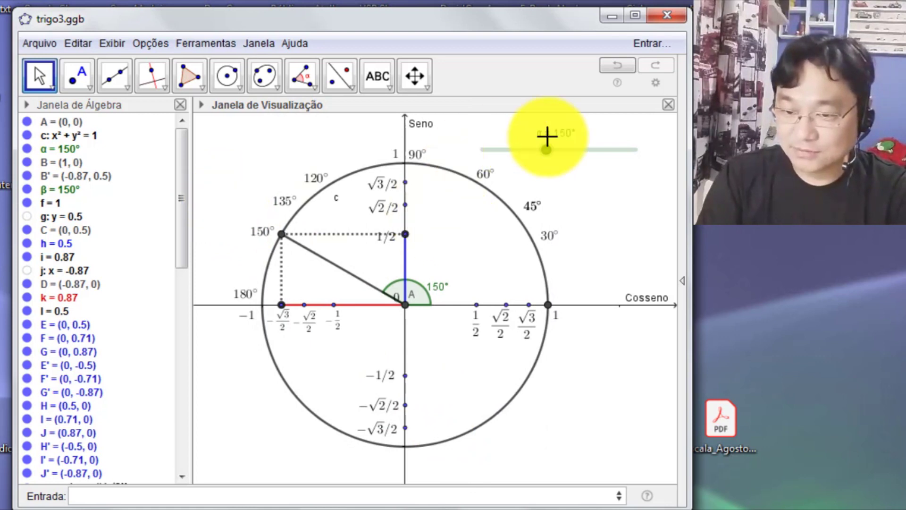
Set angle α to 210°, place a copy of the 180° label beside the moving point, and make it 210°
click(554, 151)
drag(555, 155, 572, 151)
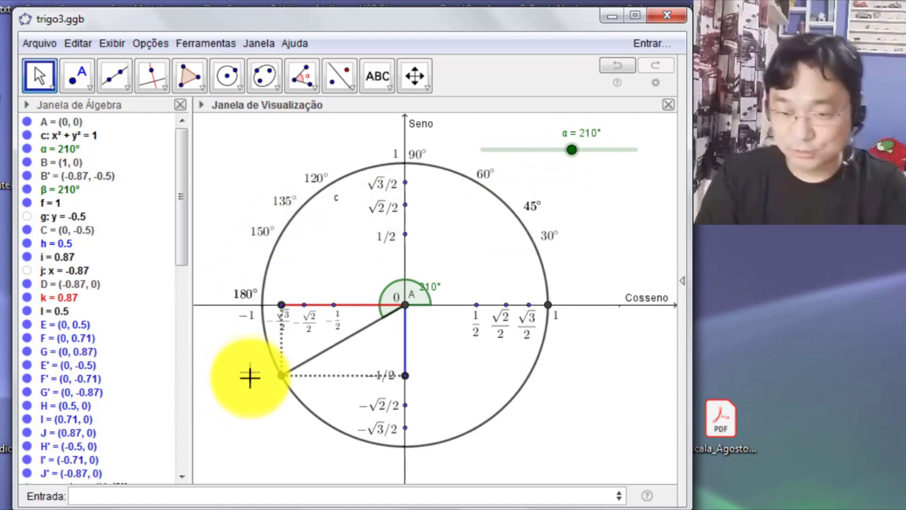
drag(245, 299, 263, 385)
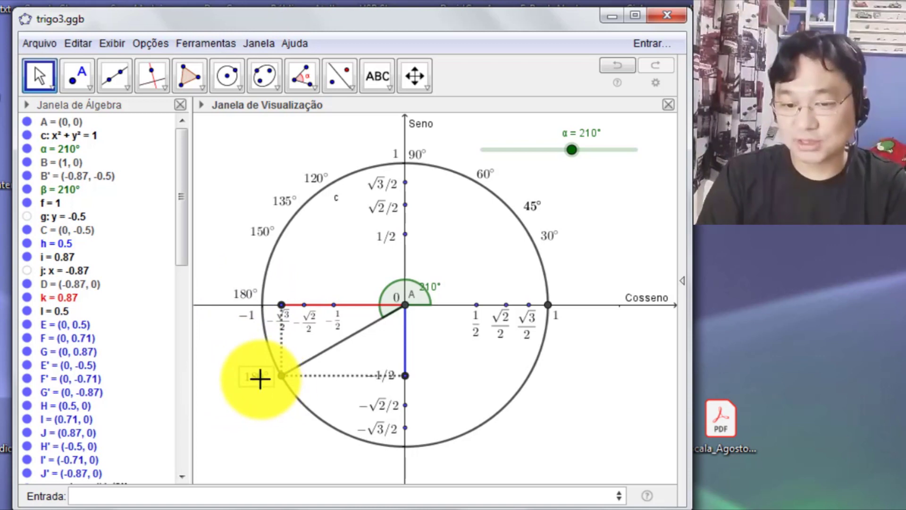
double_click(260, 379)
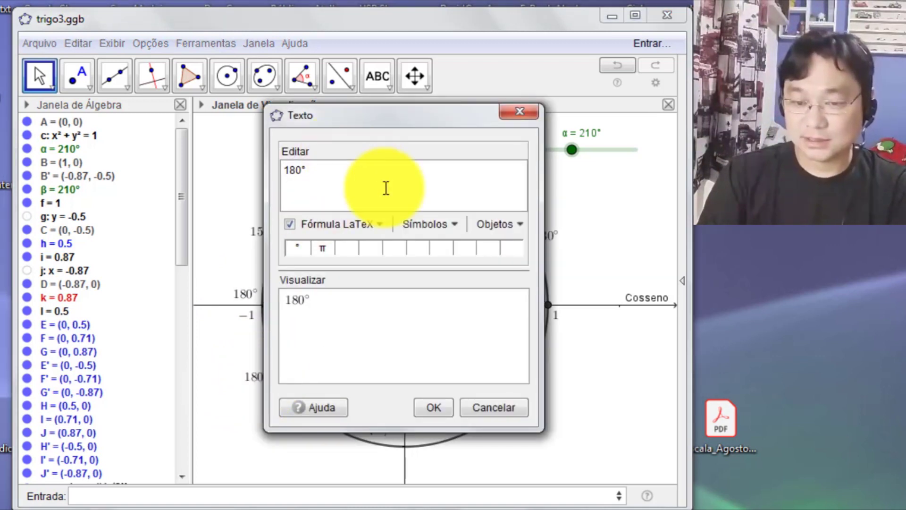
key(BackSpace)
key(BackSpace)
text(210)
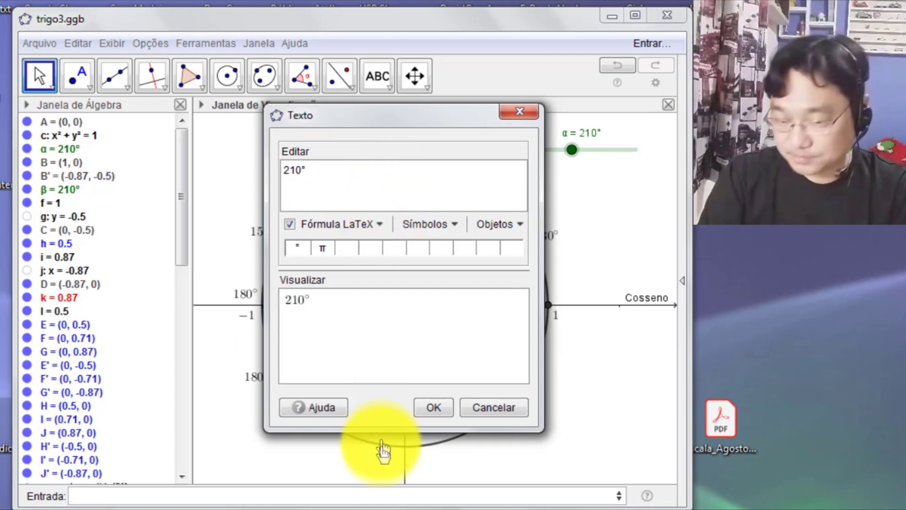
click(433, 407)
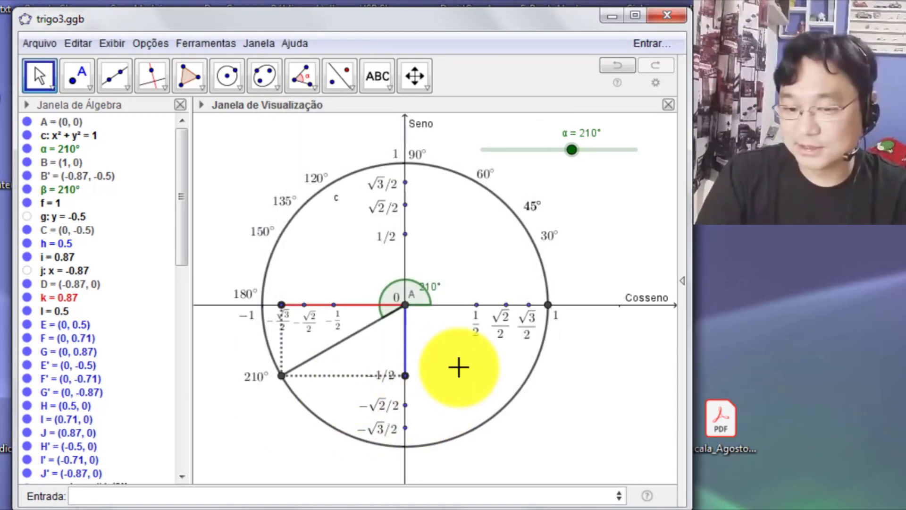
Copy the 210° label, place the copy outside the circle a little further along the third quadrant, and make it 235°
click(261, 384)
click(284, 417)
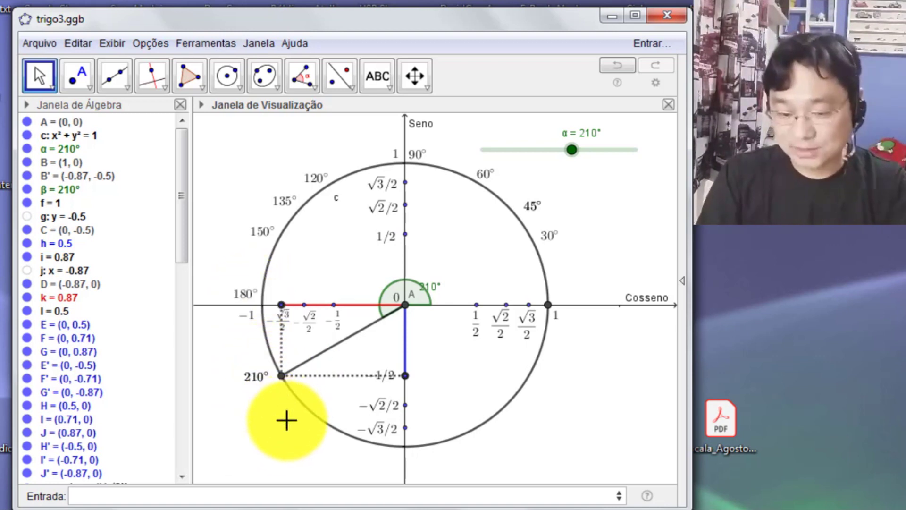
drag(266, 405, 296, 415)
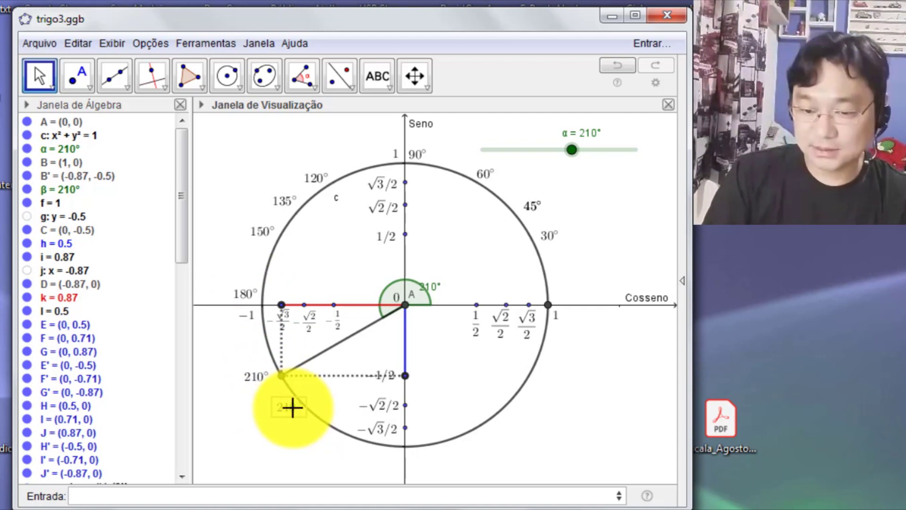
double_click(293, 407)
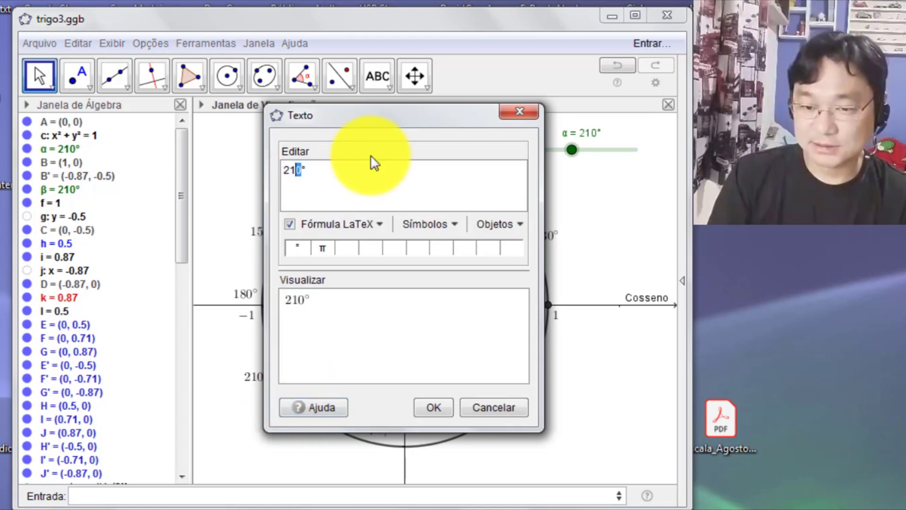
key(shift+Left)
key(shift+Left)
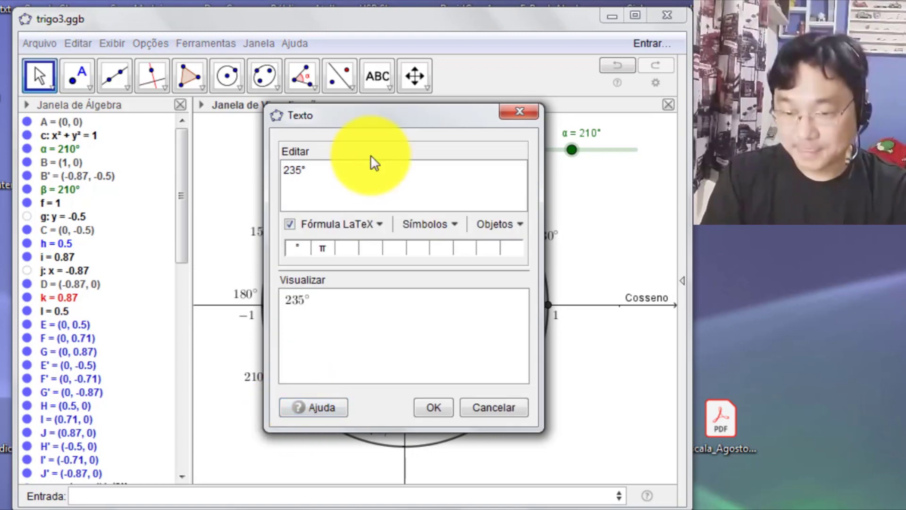
click(427, 406)
Correct the 235° label to 225° and set angle α to 225°
drag(572, 151, 583, 150)
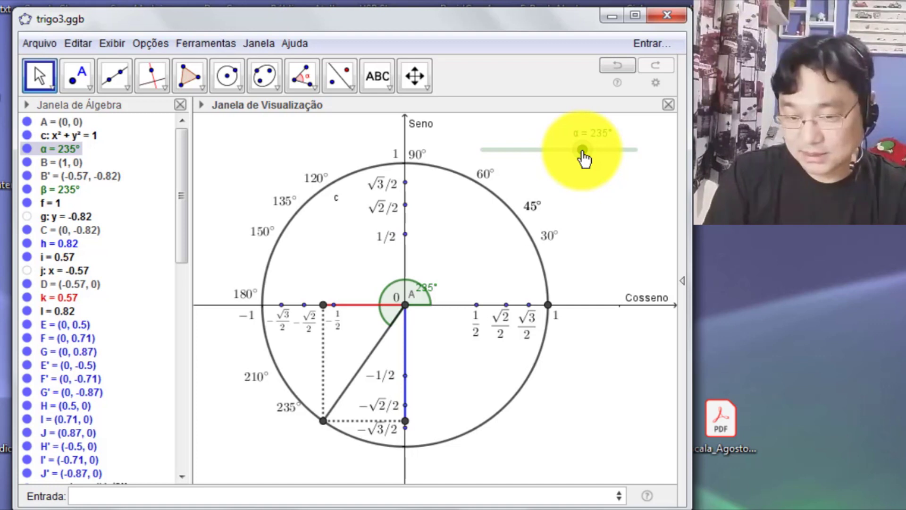
double_click(286, 407)
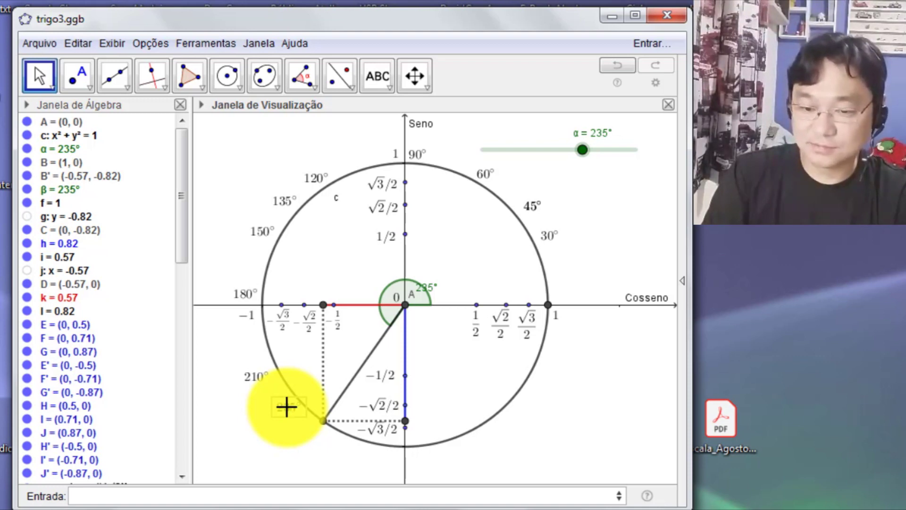
double_click(286, 407)
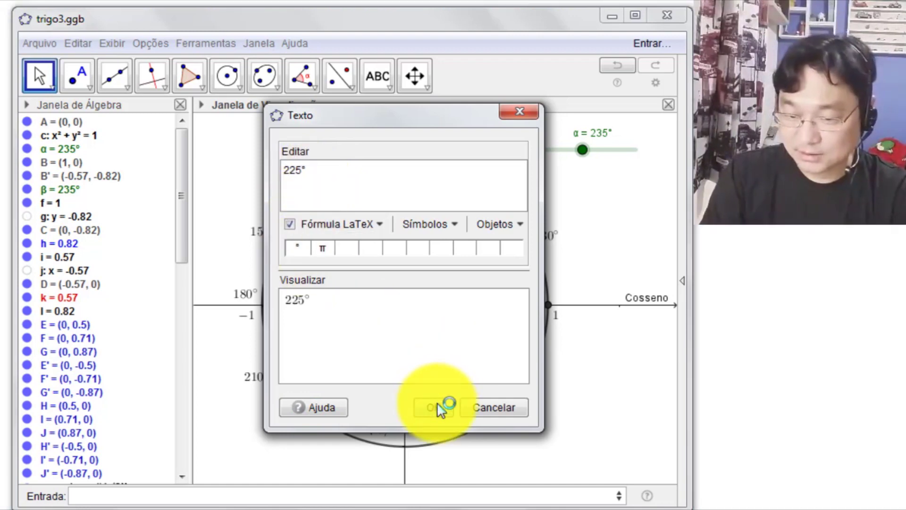
click(439, 406)
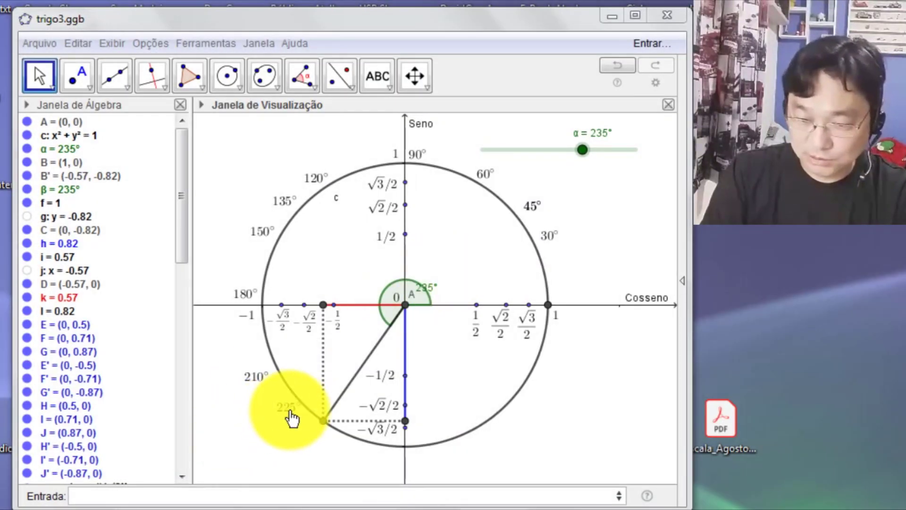
click(583, 160)
drag(583, 160, 579, 159)
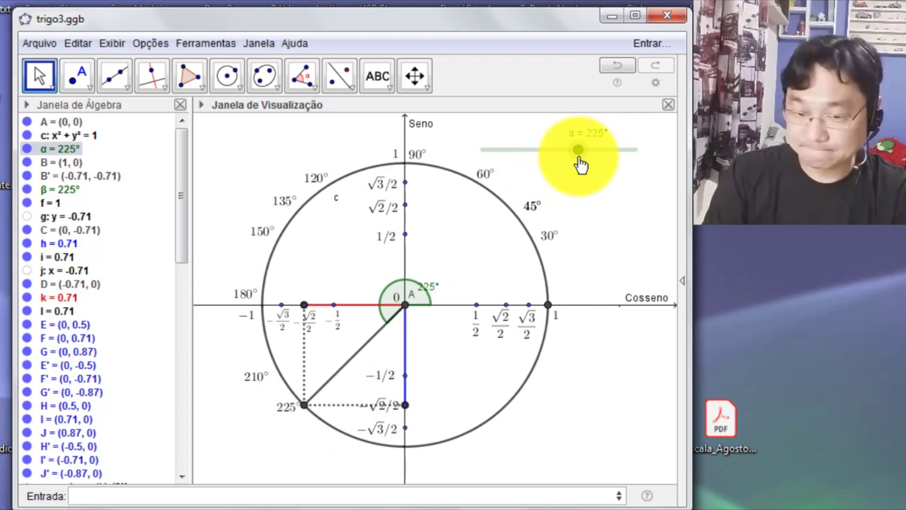
Nudge the 225° label away from the moving point, place a copy further along the arc, and make it 240°
click(285, 413)
drag(285, 411, 315, 439)
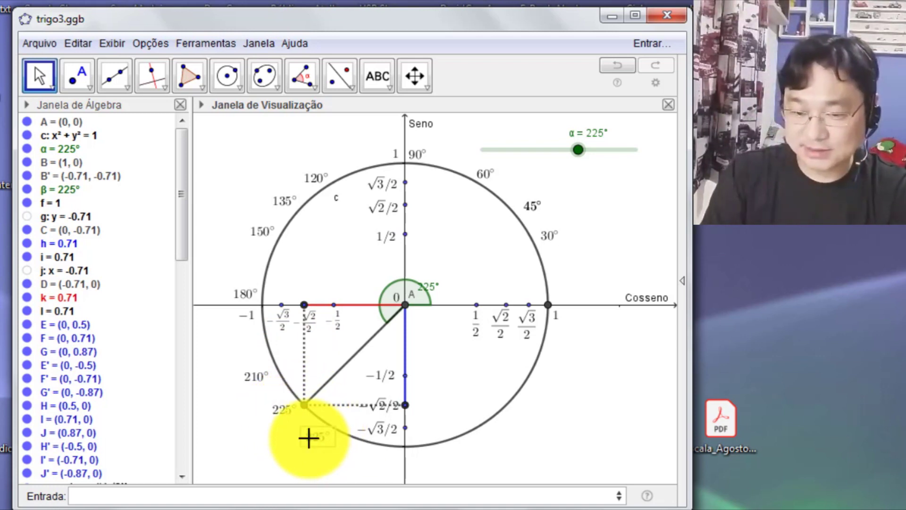
double_click(308, 438)
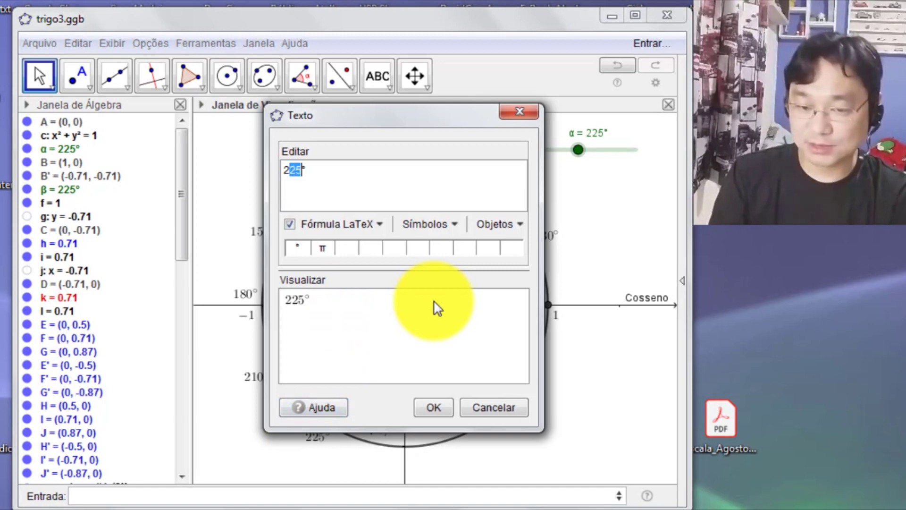
click(434, 407)
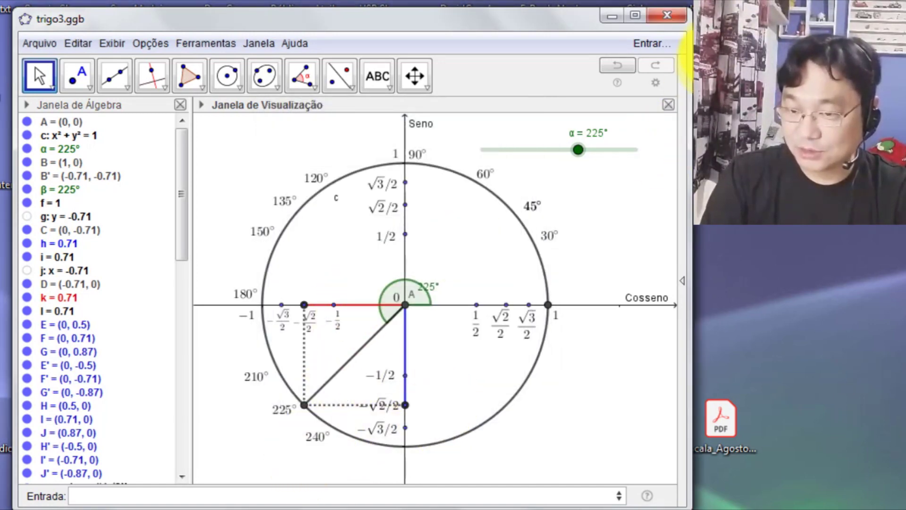
Set angle α to 270°, place a copy of the 240° label beside the moving point, and make it 270°
drag(579, 150, 597, 151)
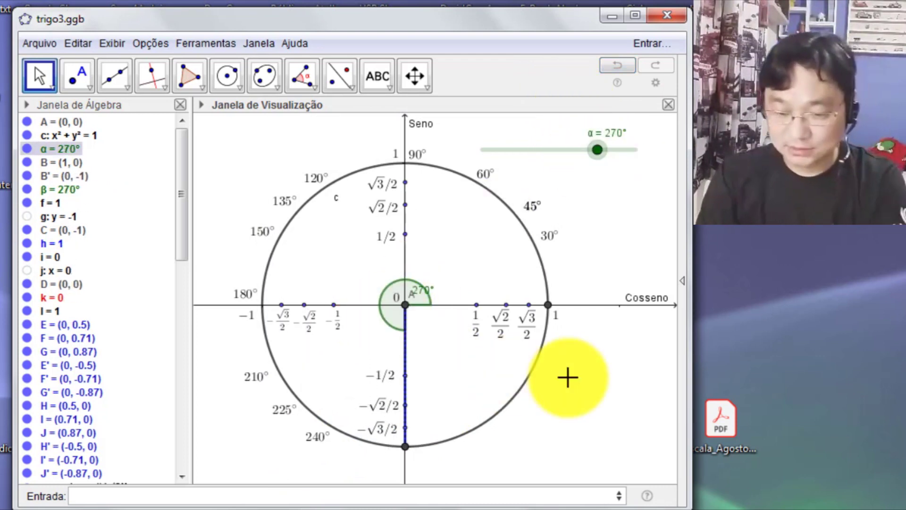
click(325, 452)
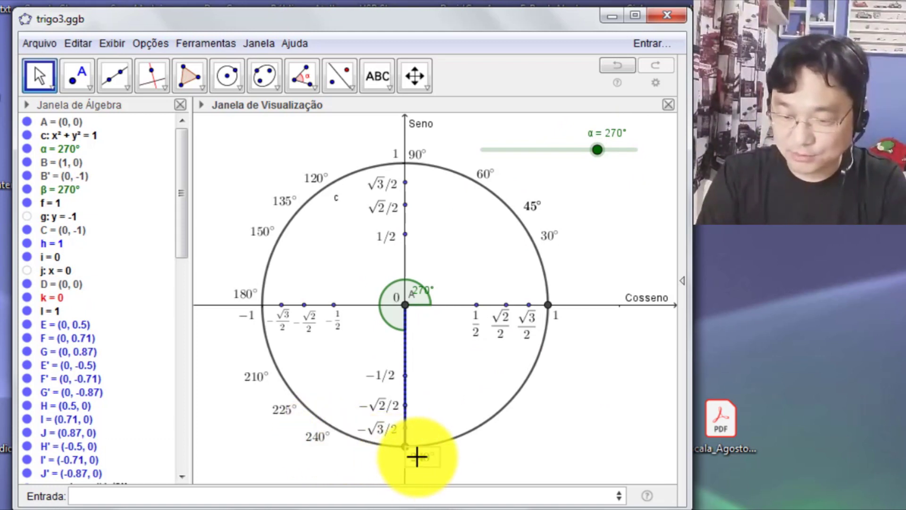
double_click(417, 456)
key(Right)
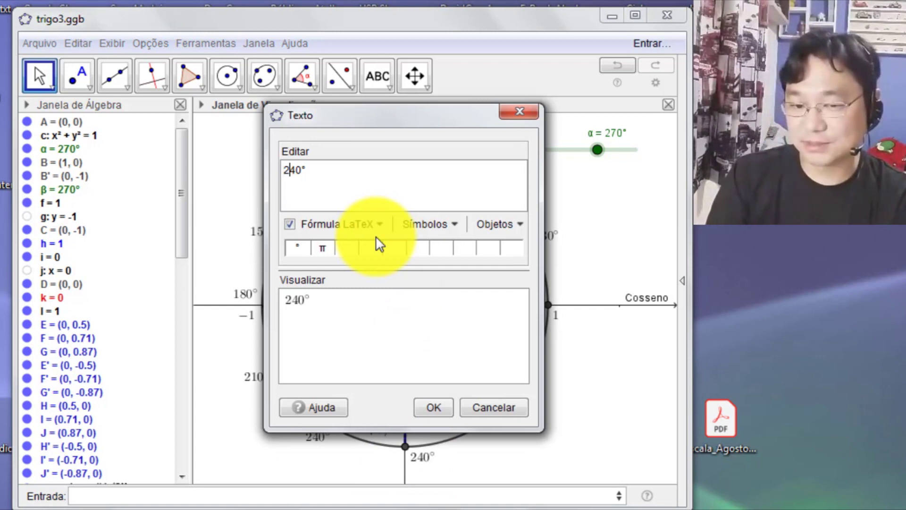
text(7)
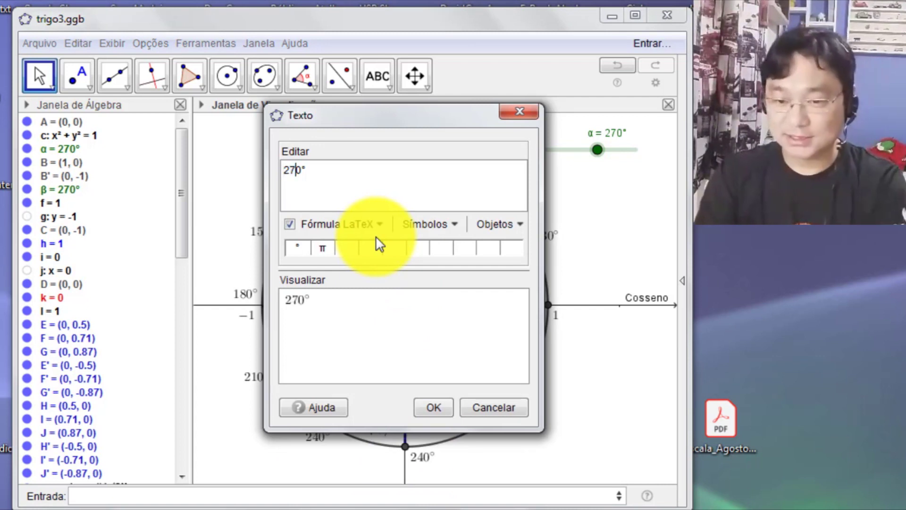
click(438, 412)
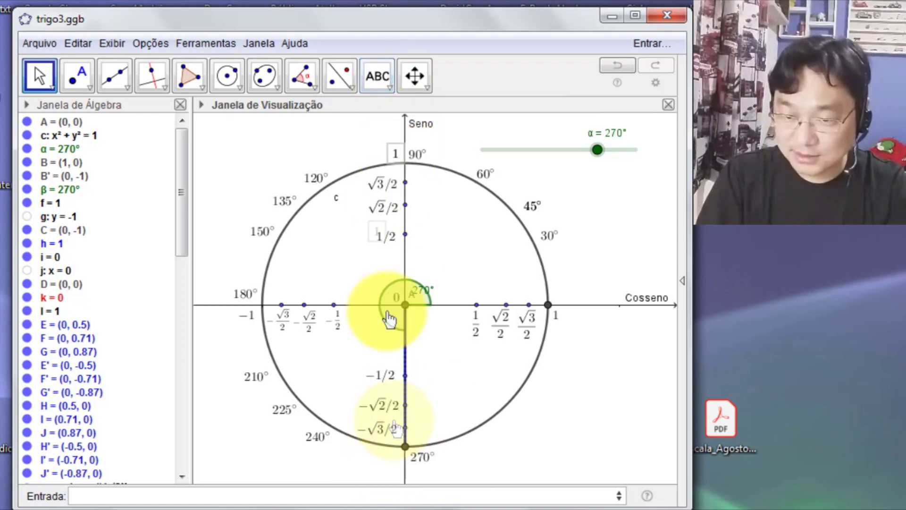
Change the copied label 1 beside the 270° label, at the lower end of the sine axis, to -1
double_click(390, 459)
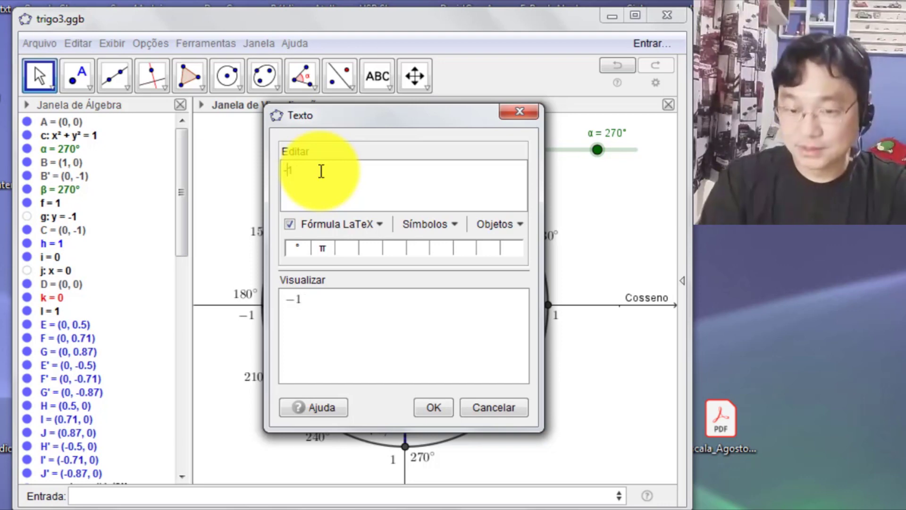
text(-)
click(430, 408)
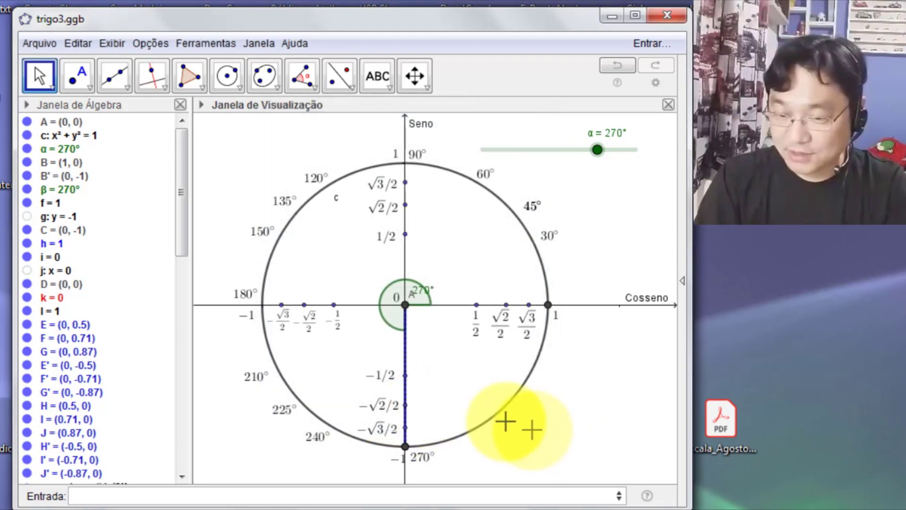
Shift the -1 label clear of the sine axis and place a copy of the 270° label outside the circle's lower-right arc
drag(394, 469, 401, 455)
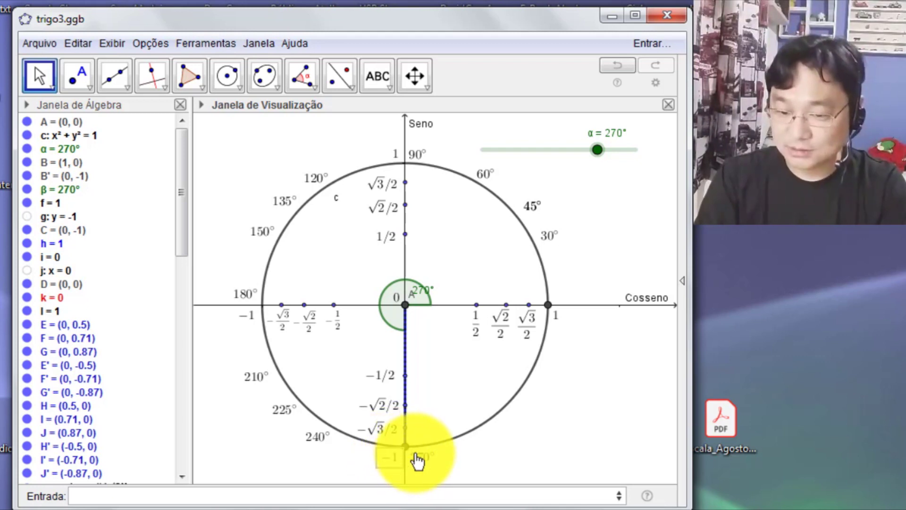
click(523, 462)
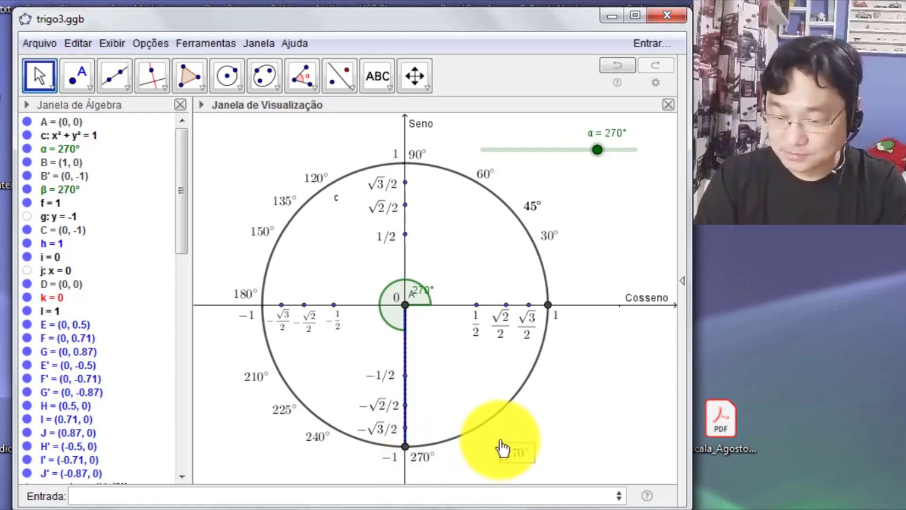
Set angle α to 300°, put the copied 270° label beside the moving point, and change it to 300°
drag(597, 149, 608, 160)
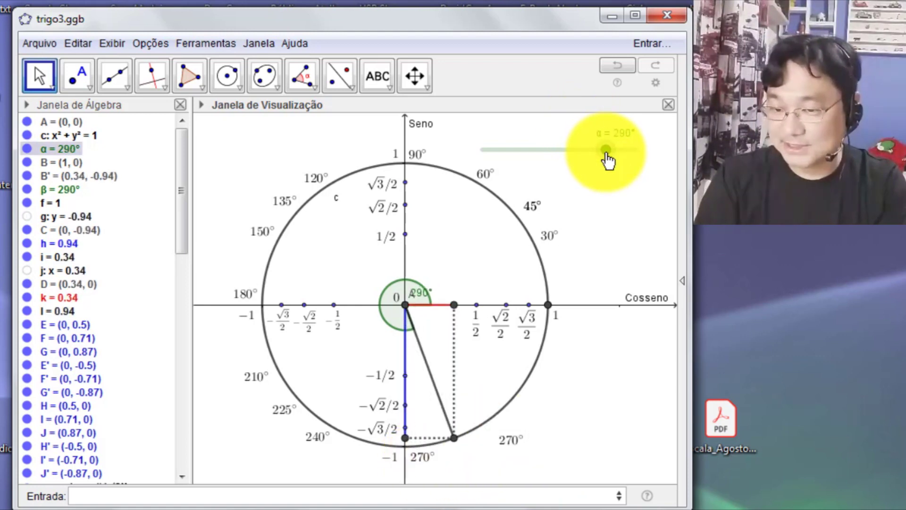
drag(609, 161, 611, 158)
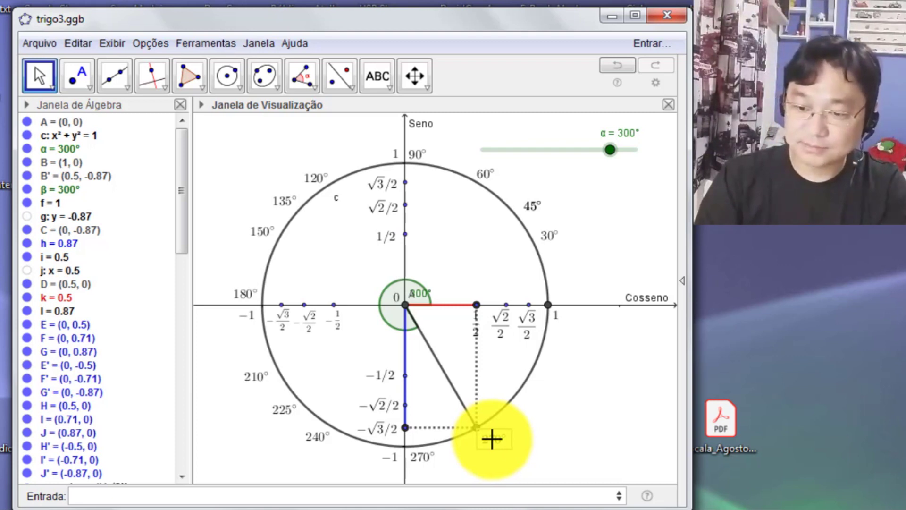
double_click(492, 439)
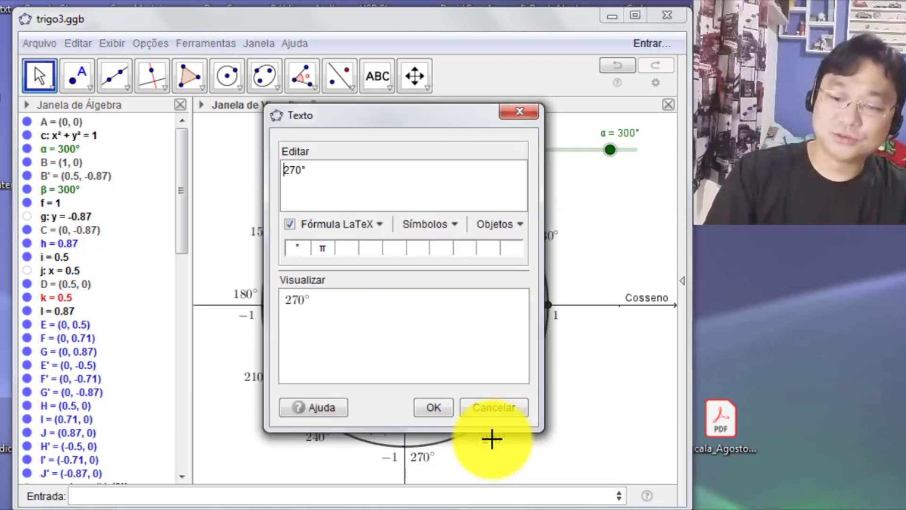
text(300)
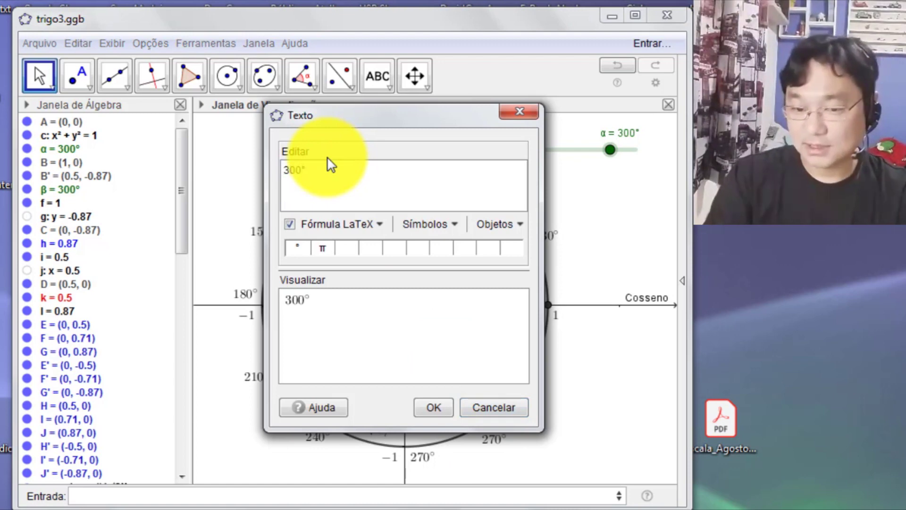
click(435, 407)
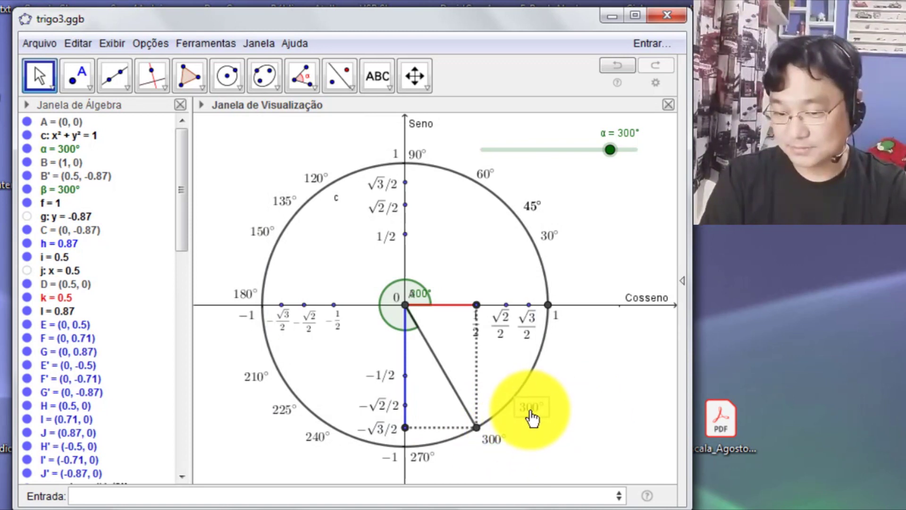
Place a copy of the 300° label further along the arc and change it to 315°
drag(530, 417, 523, 415)
double_click(522, 406)
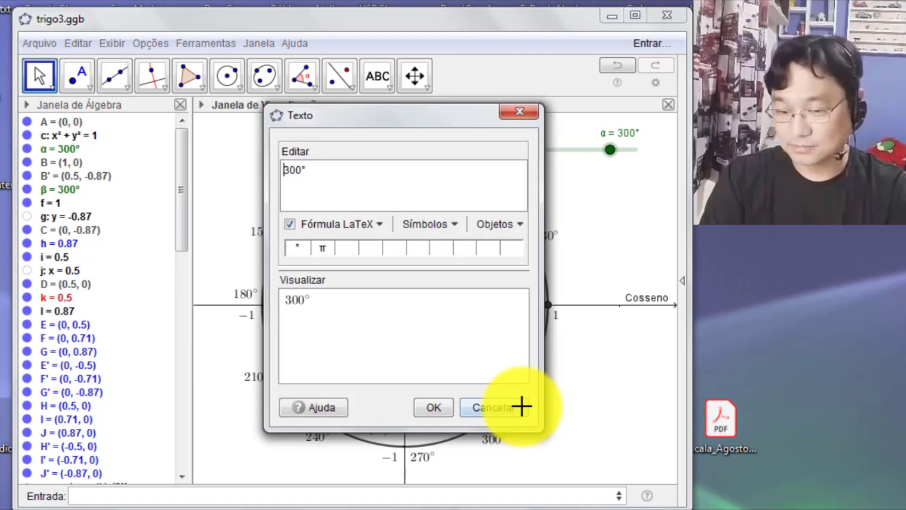
text(15)
key(Return)
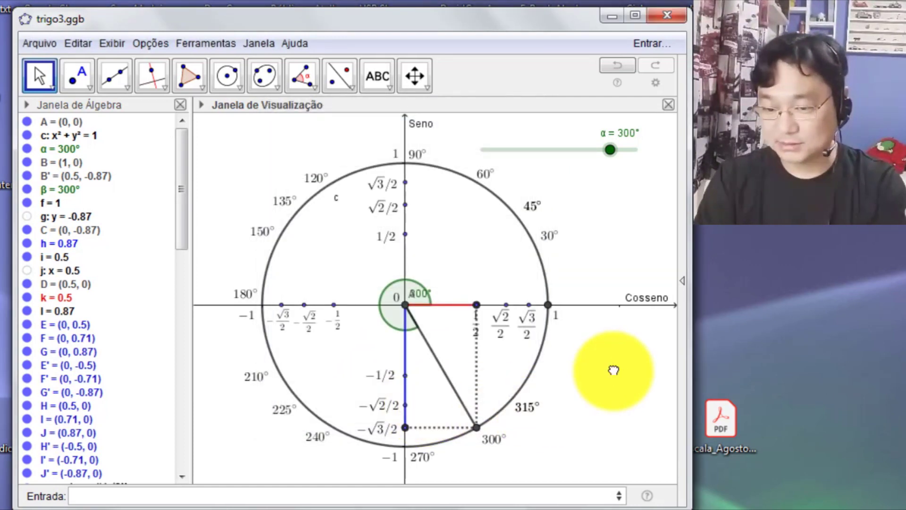
Place a copy of the 315° label further along, make it 330°, and align it beside the moving point with α at 330°
drag(524, 410, 548, 400)
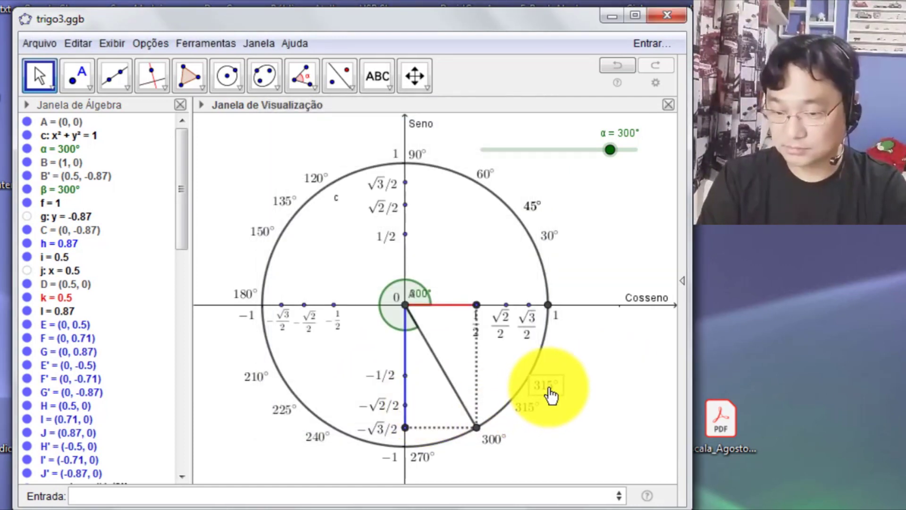
double_click(545, 381)
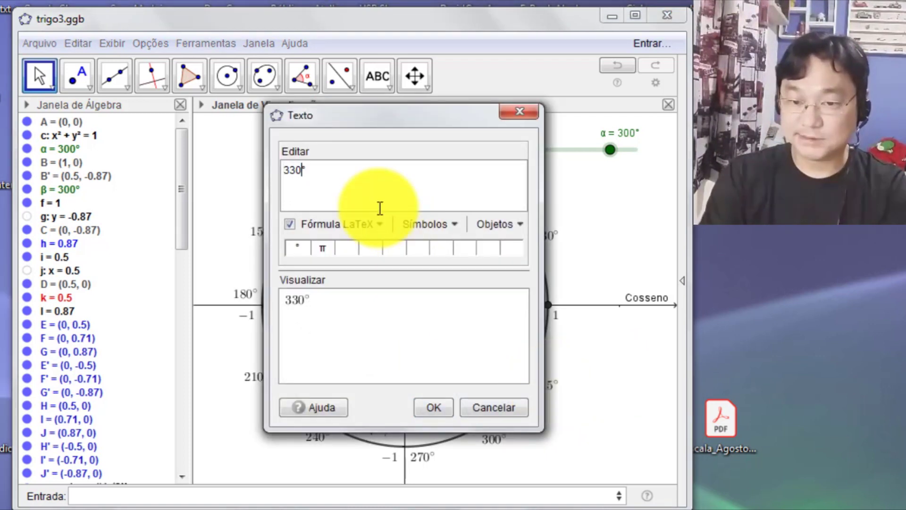
click(434, 409)
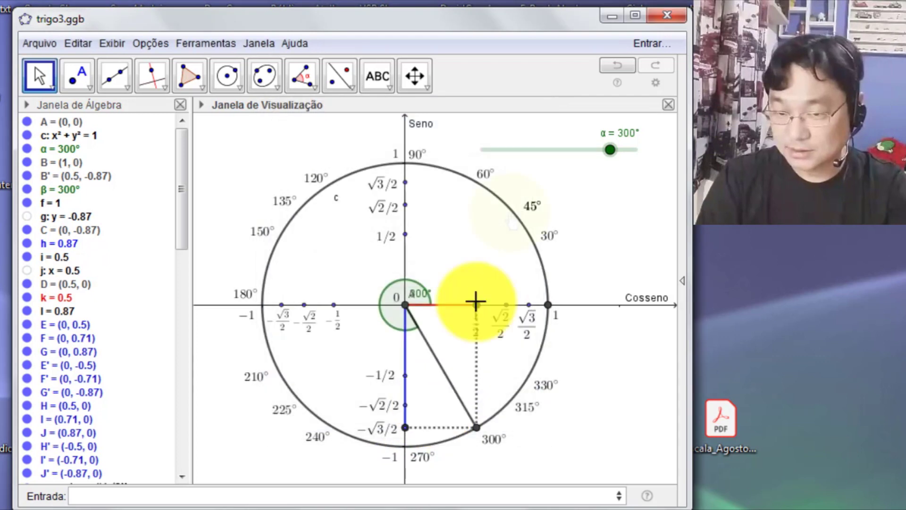
mouse_move(612, 152)
mouse_down()
mouse_move(604, 150)
mouse_move(627, 149)
mouse_move(618, 154)
mouse_move(625, 158)
mouse_up()
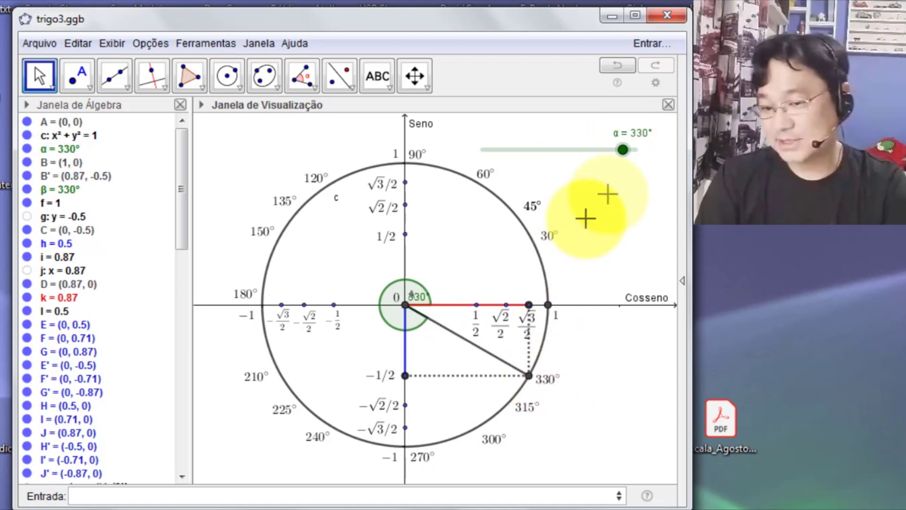
Set angle α to 360° and change the copied angle label above the circle's 1 on the cosine axis to 0°
drag(632, 164, 644, 162)
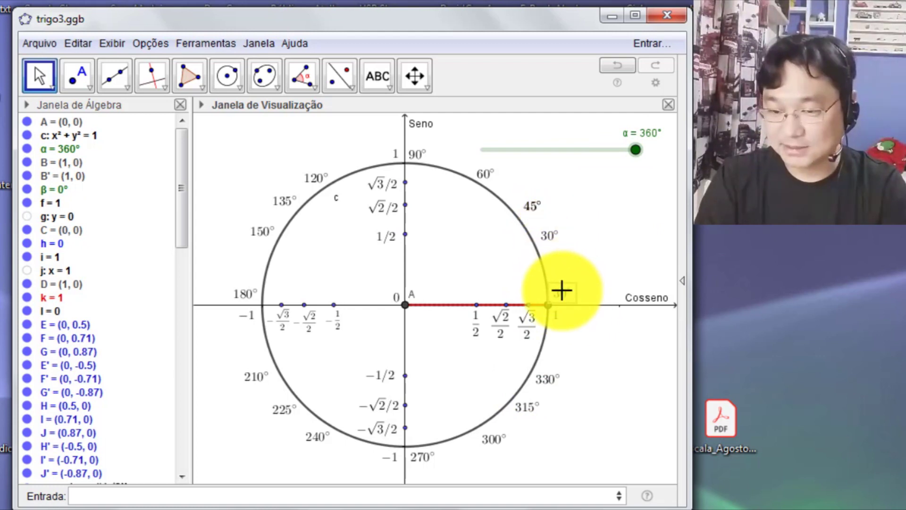
double_click(561, 291)
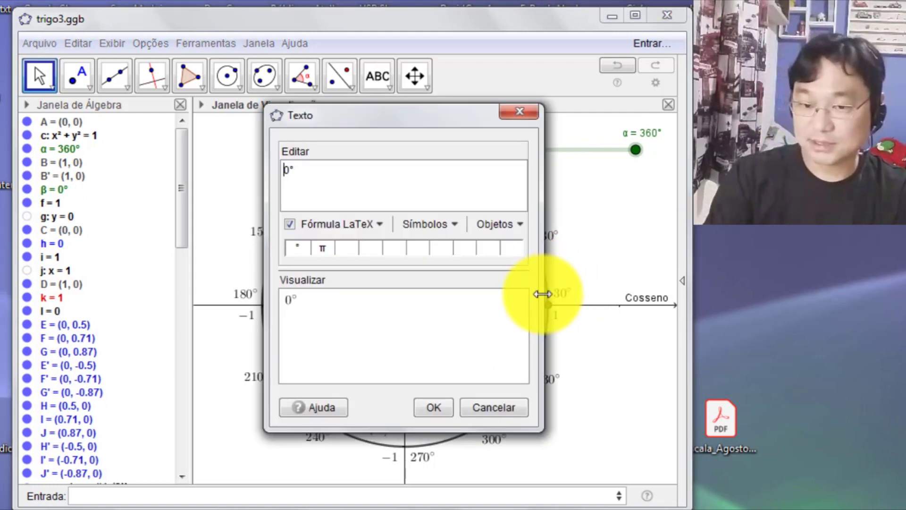
click(444, 410)
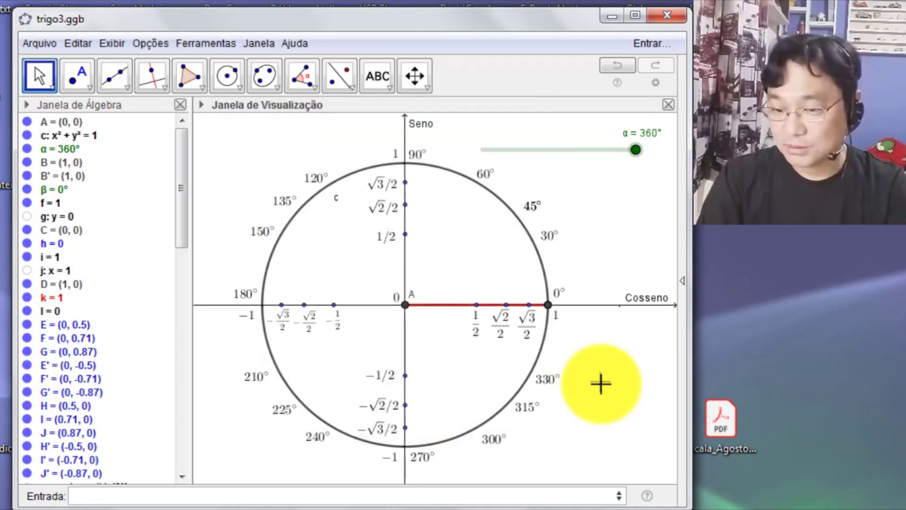
Check the labels against the moving point by setting angle α to 30°, 45°, 150° and 240°
drag(635, 150, 495, 151)
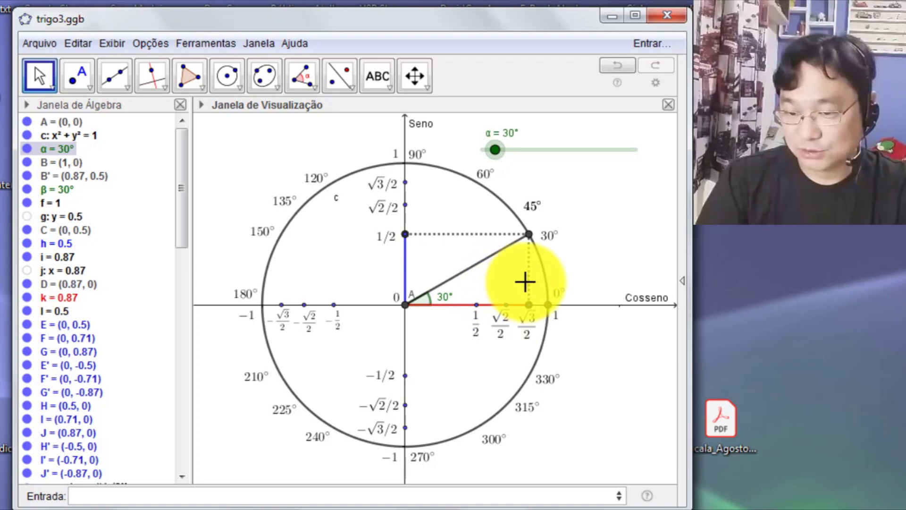
drag(493, 151, 502, 152)
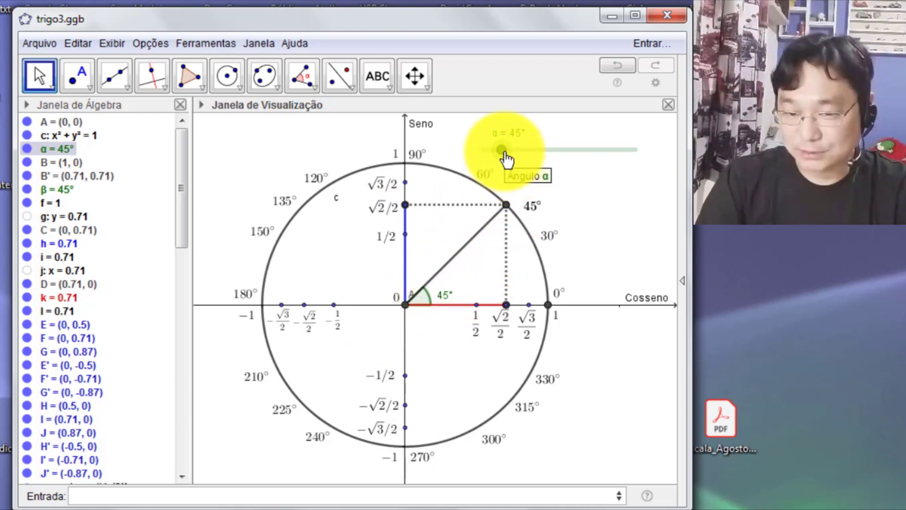
drag(503, 152, 546, 152)
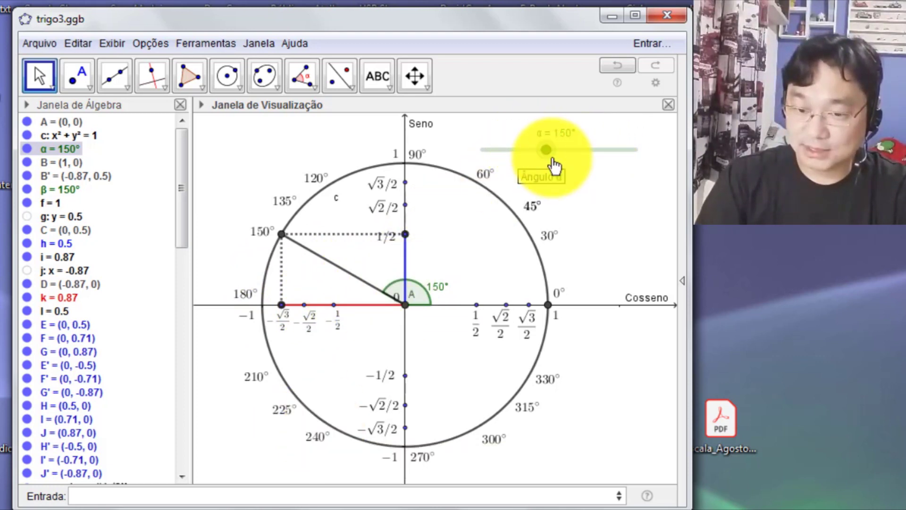
drag(546, 150, 586, 150)
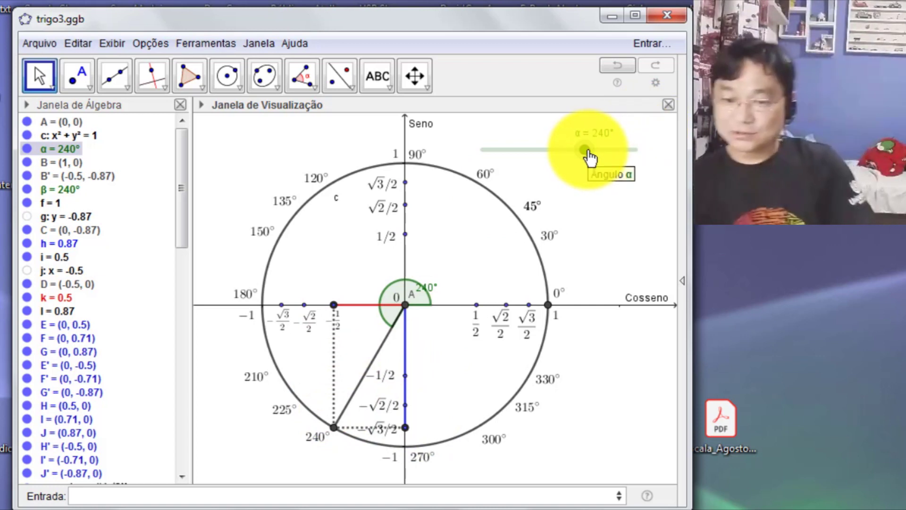
Bring angle α back to 140°, animate it to watch the point travel around the circle, and stop the animation
drag(586, 151, 543, 151)
right_click(540, 148)
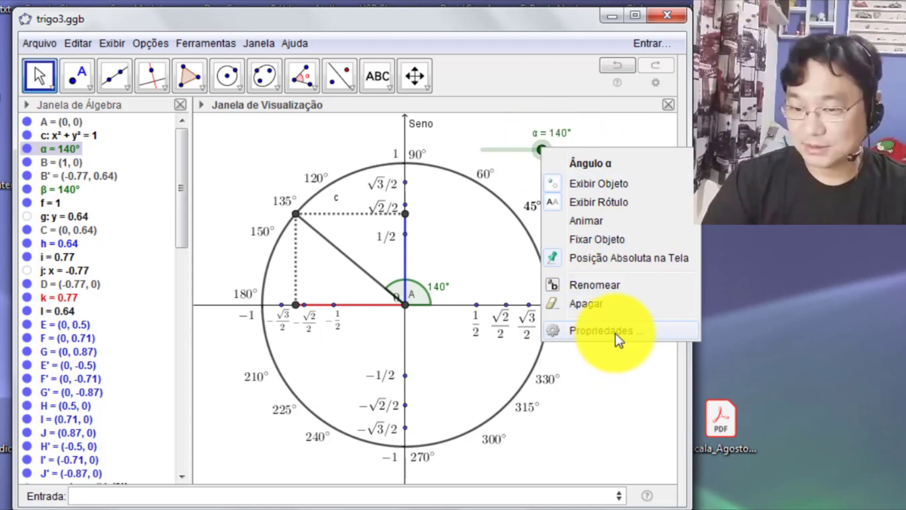
click(586, 220)
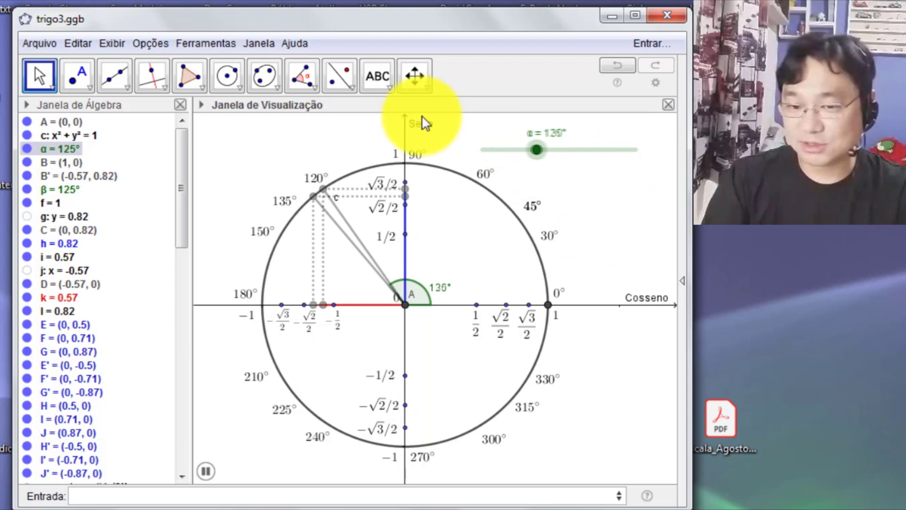
right_click(499, 153)
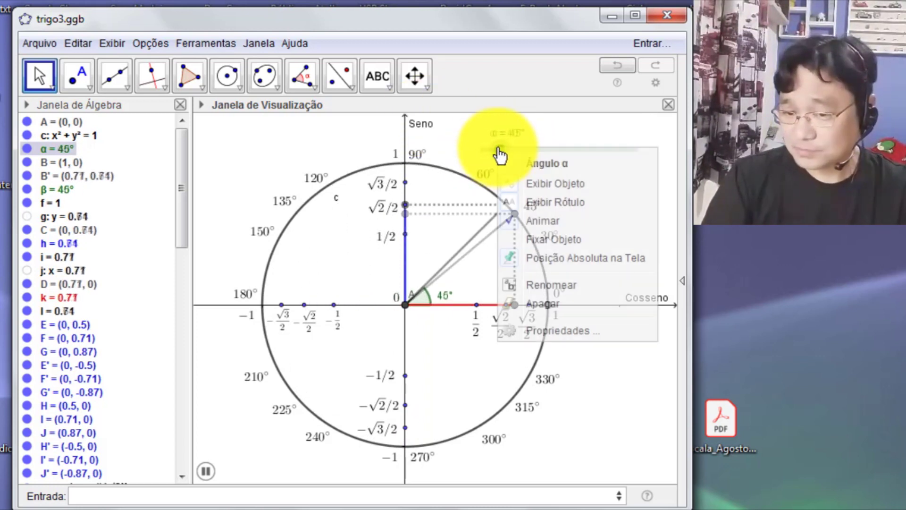
click(576, 130)
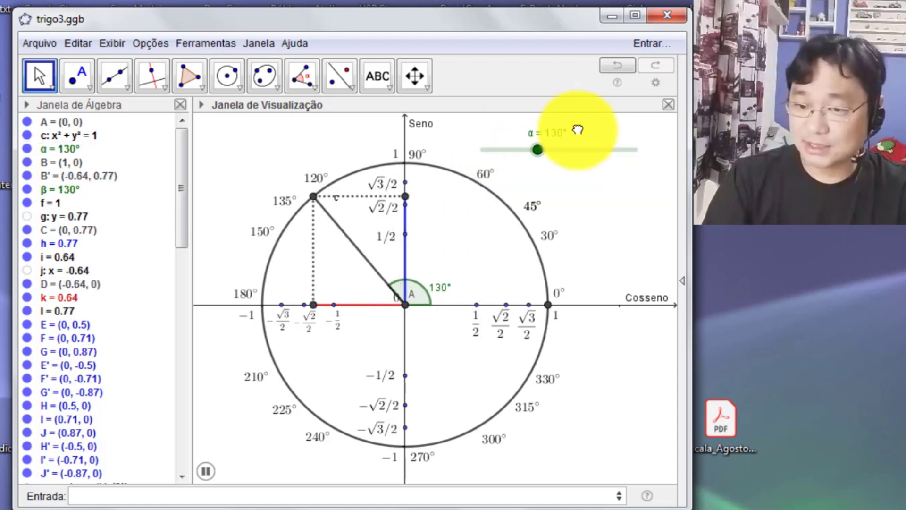
right_click(556, 152)
click(607, 222)
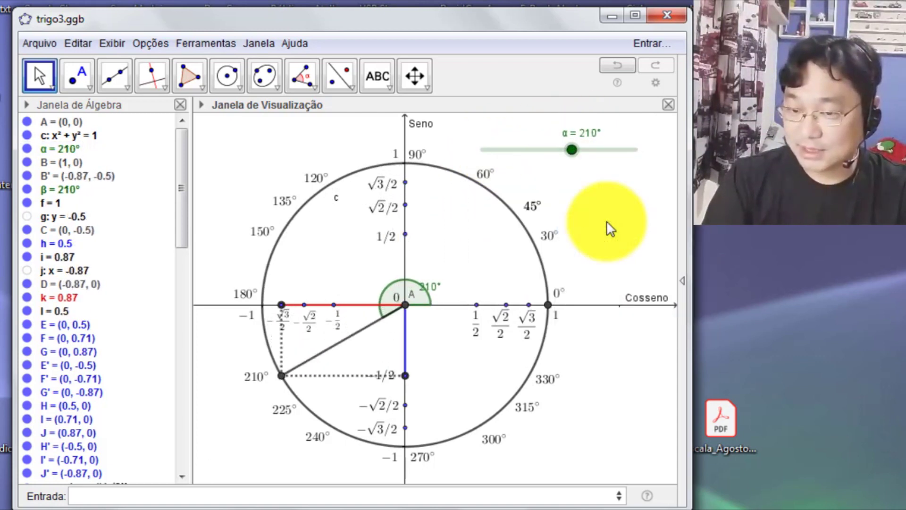
Set angle α to 45° and set the line thickness of the red cosine segment k to 8
drag(570, 150, 503, 156)
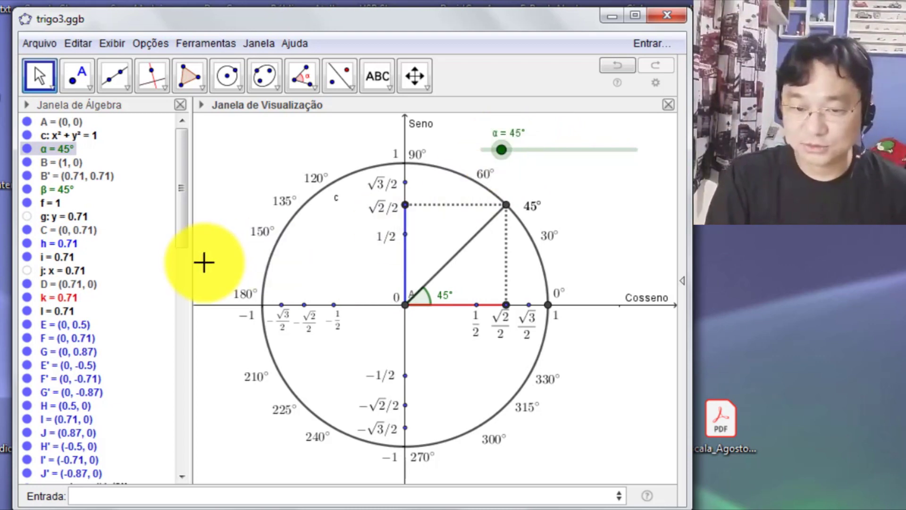
right_click(51, 297)
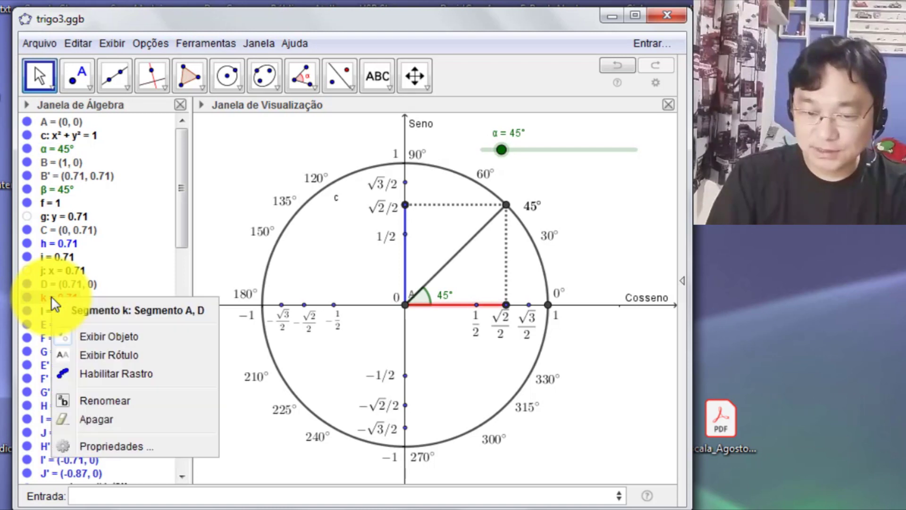
click(131, 447)
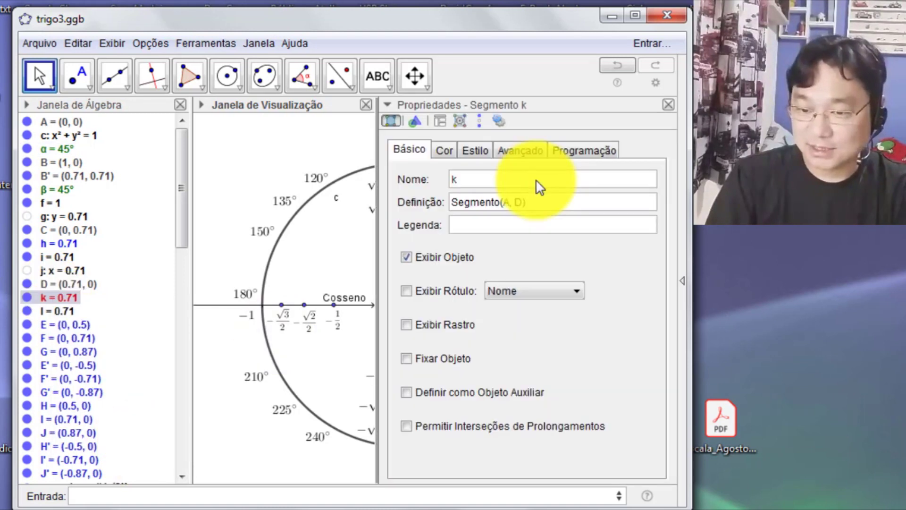
click(476, 152)
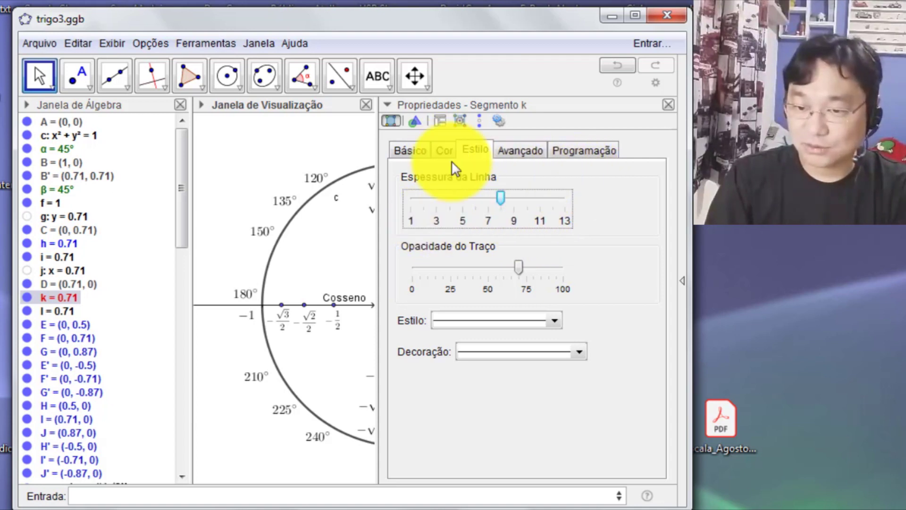
click(669, 105)
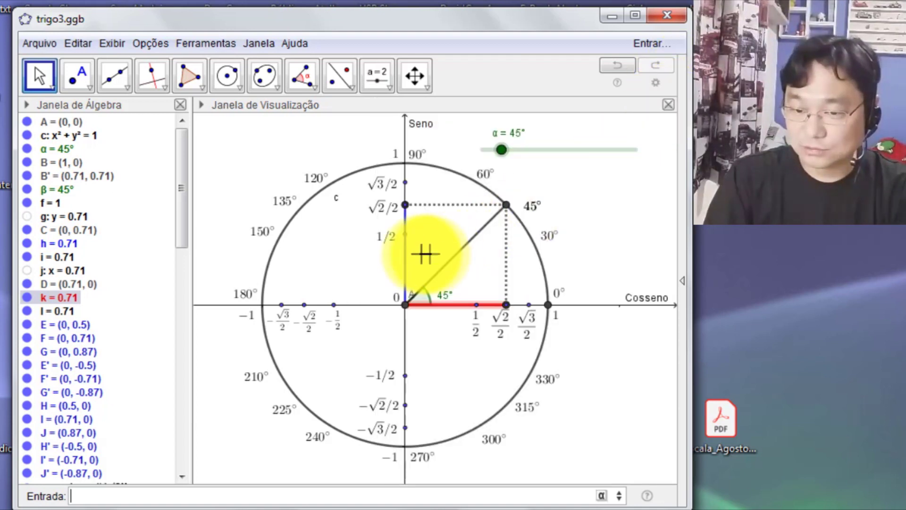
Set the line thickness of the blue sine segment h to 9 and set angle α to 35°
click(404, 262)
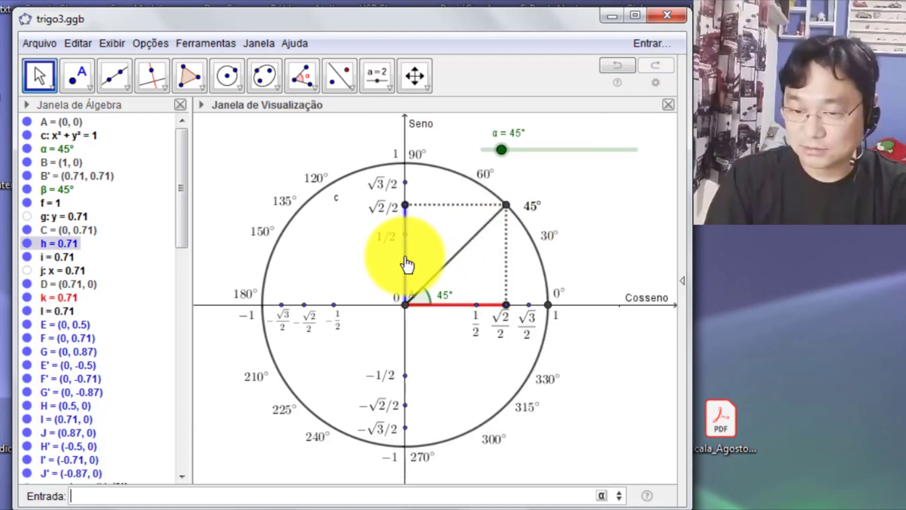
right_click(65, 246)
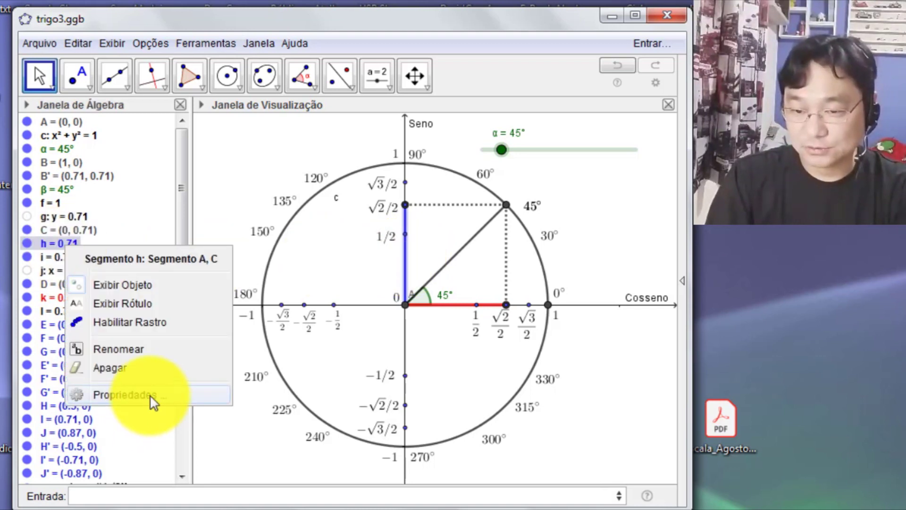
click(151, 396)
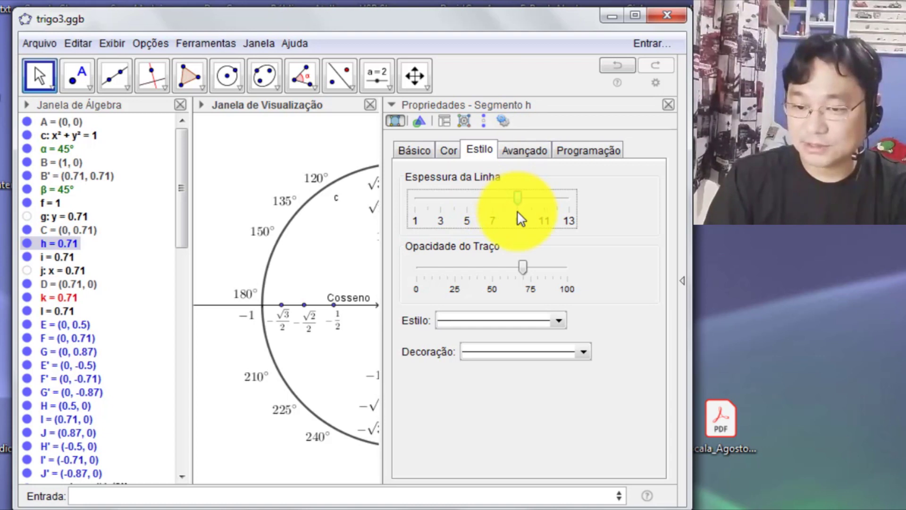
click(668, 105)
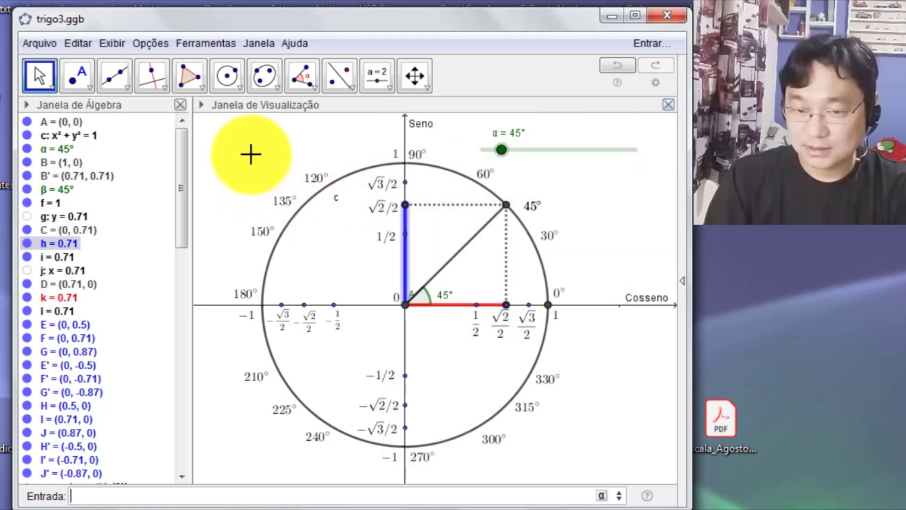
mouse_move(501, 149)
mouse_down()
mouse_move(513, 150)
mouse_move(487, 150)
mouse_move(511, 150)
mouse_move(495, 150)
mouse_up()
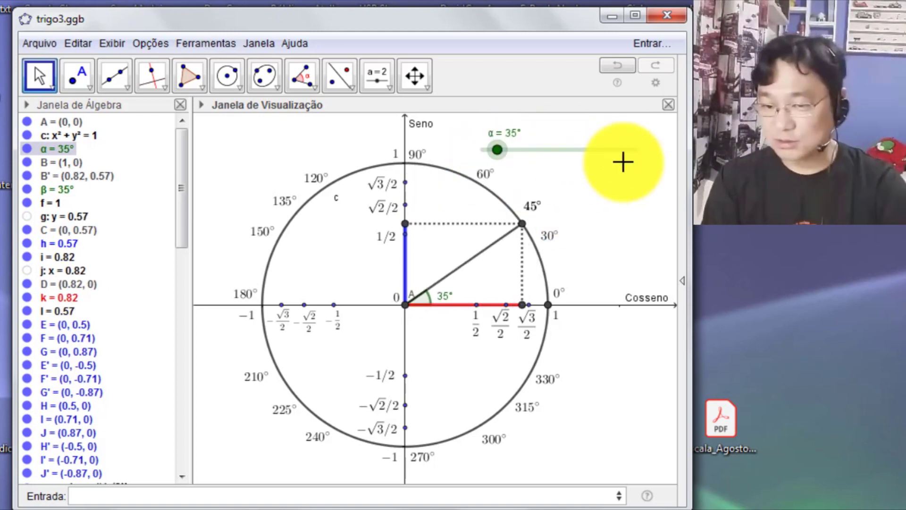
Check the sine and cosine segments by setting angle α to 55°, 35°, 50°, 30°, 40° and finally 60°
click(518, 226)
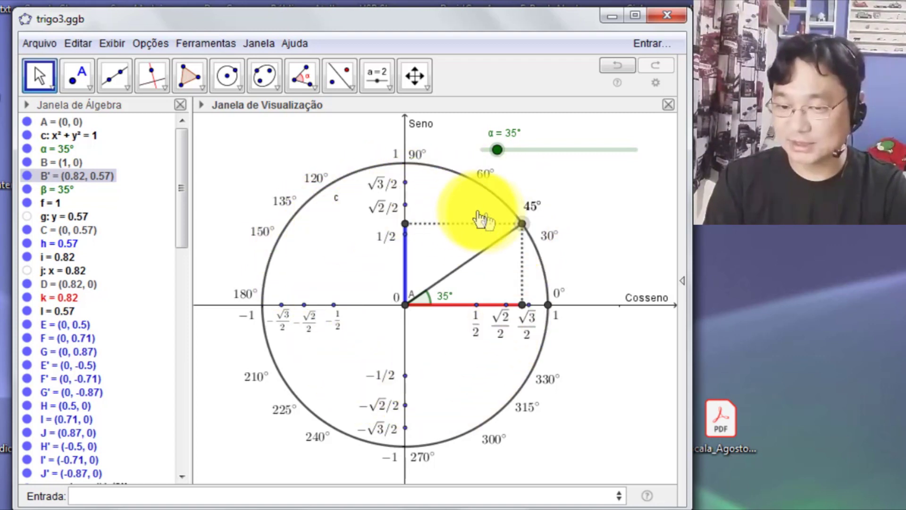
mouse_move(498, 160)
mouse_down()
mouse_move(550, 152)
mouse_move(506, 153)
mouse_up()
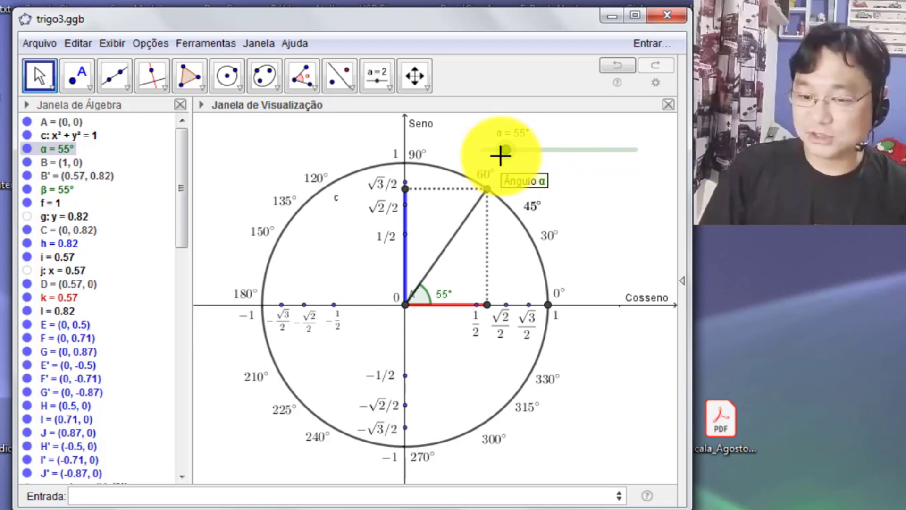
mouse_move(507, 151)
mouse_down()
mouse_move(482, 151)
mouse_move(512, 153)
mouse_move(497, 152)
mouse_up()
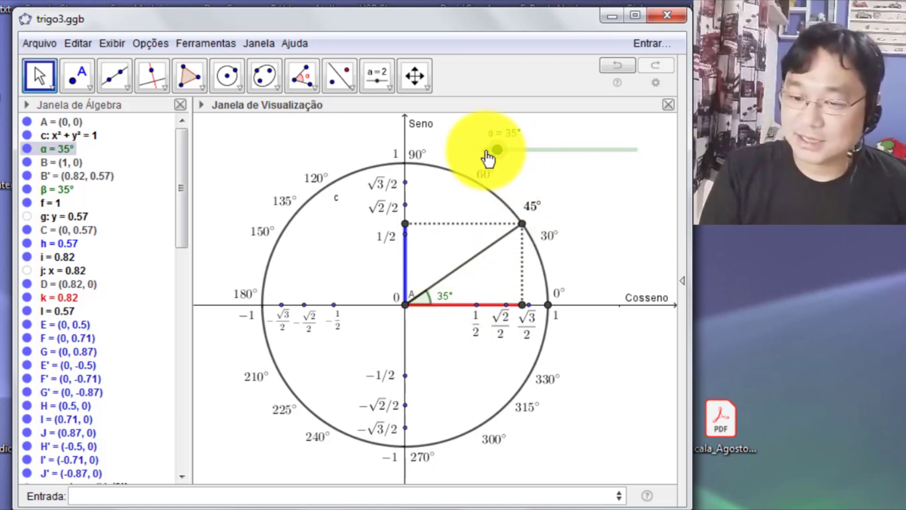
mouse_move(494, 155)
mouse_down()
mouse_move(516, 155)
mouse_move(481, 155)
mouse_move(542, 156)
mouse_move(481, 155)
mouse_move(505, 156)
mouse_up()
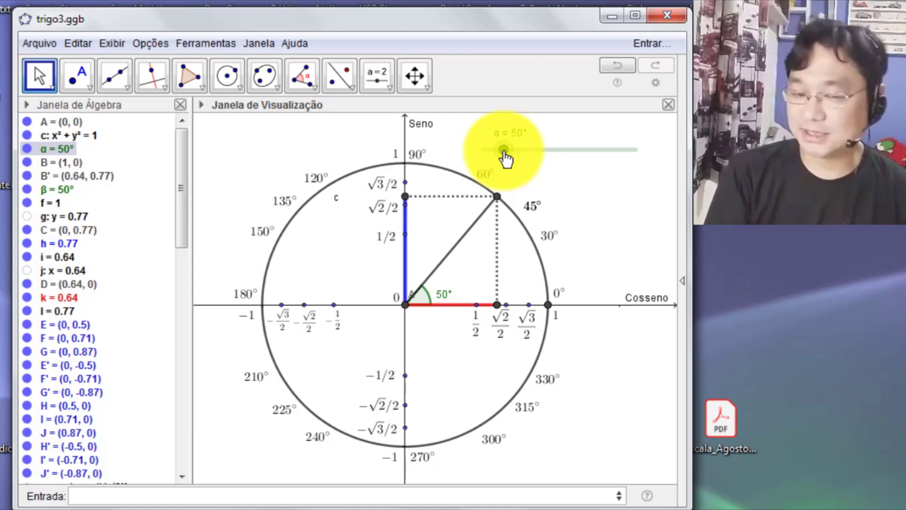
mouse_move(504, 154)
mouse_down()
mouse_move(515, 156)
mouse_move(490, 149)
mouse_move(498, 153)
mouse_up()
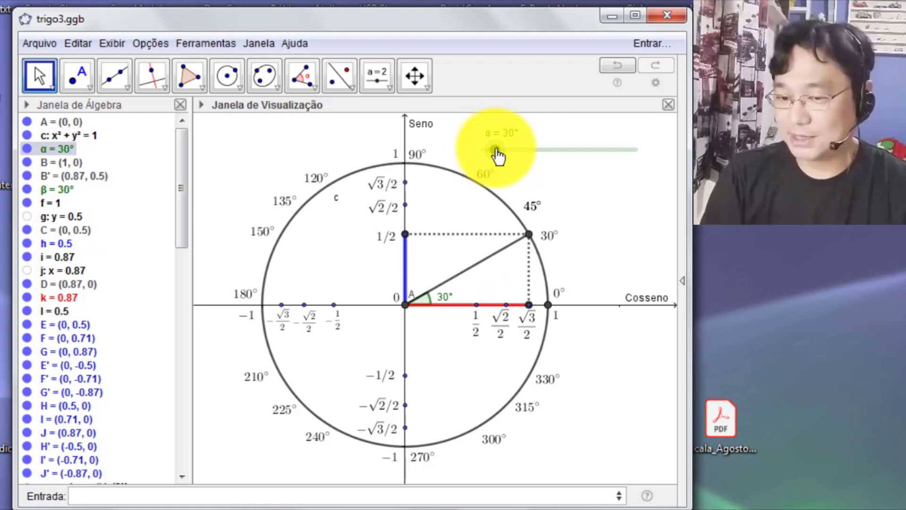
mouse_move(498, 154)
mouse_down()
mouse_move(522, 154)
mouse_move(430, 162)
mouse_move(543, 154)
mouse_move(441, 163)
mouse_move(501, 163)
mouse_up()
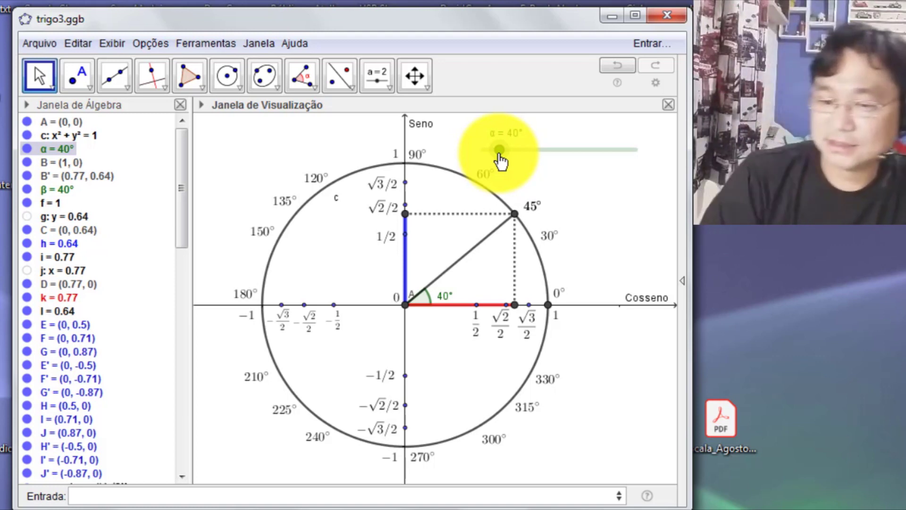
mouse_move(499, 160)
mouse_down()
mouse_move(521, 160)
mouse_move(509, 159)
mouse_up()
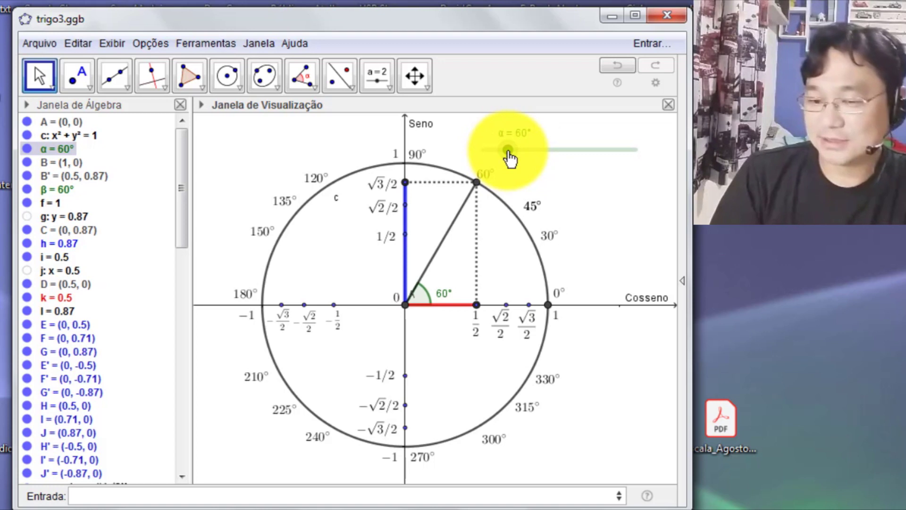